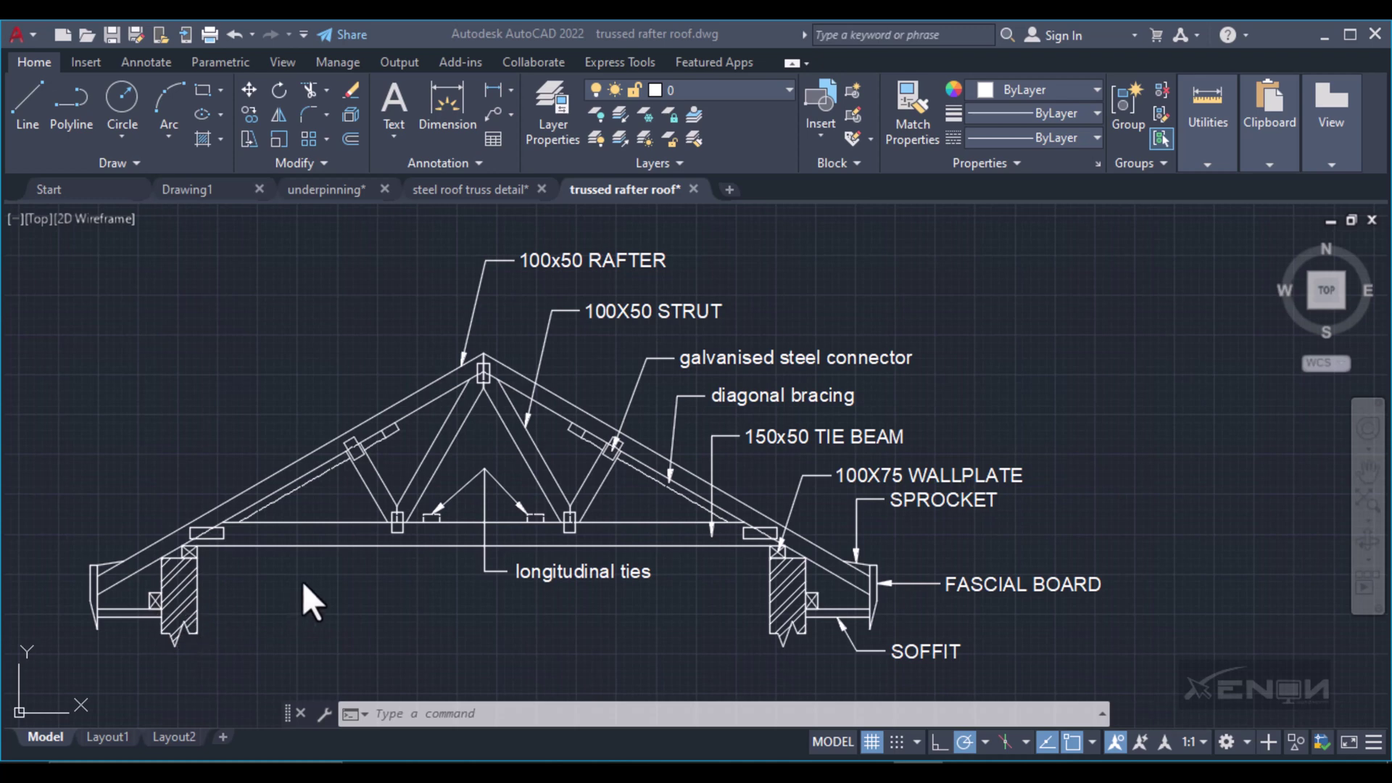
Draw a vertical wall rectangle 225 wide and about 950 high in the empty area beside the finished roof truss
{"action": "scroll", "coordinate": [303, 581], "scroll_direction": "down", "scroll_amount": 2}
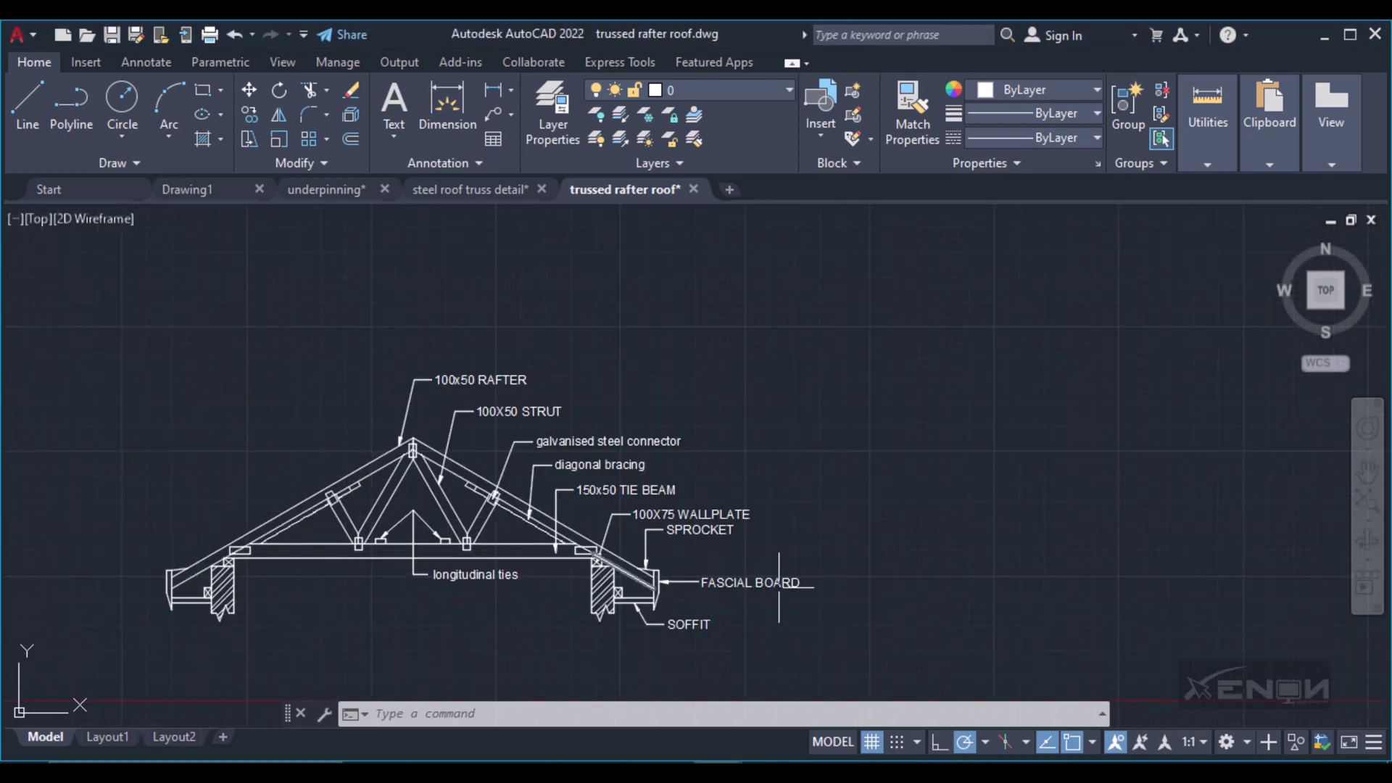
{"action": "mouse_move", "coordinate": [779, 582]}
{"action": "middle_mouse_down"}
{"action": "mouse_move", "coordinate": [773, 556]}
{"action": "mouse_move", "coordinate": [819, 504]}
{"action": "middle_mouse_up"}
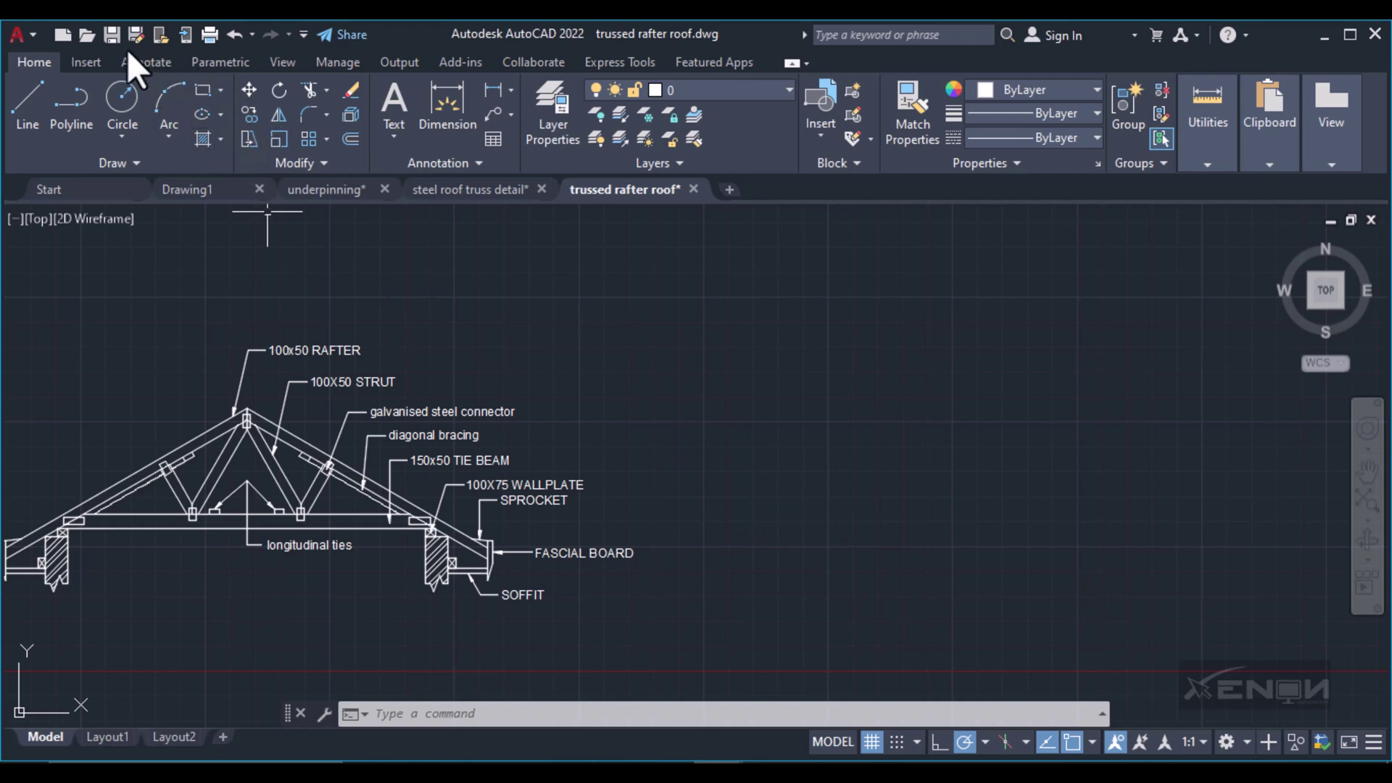
{"action": "left_click", "coordinate": [200, 91]}
{"action": "middle_click_drag", "start_coordinate": [802, 491], "coordinate": [789, 469]}
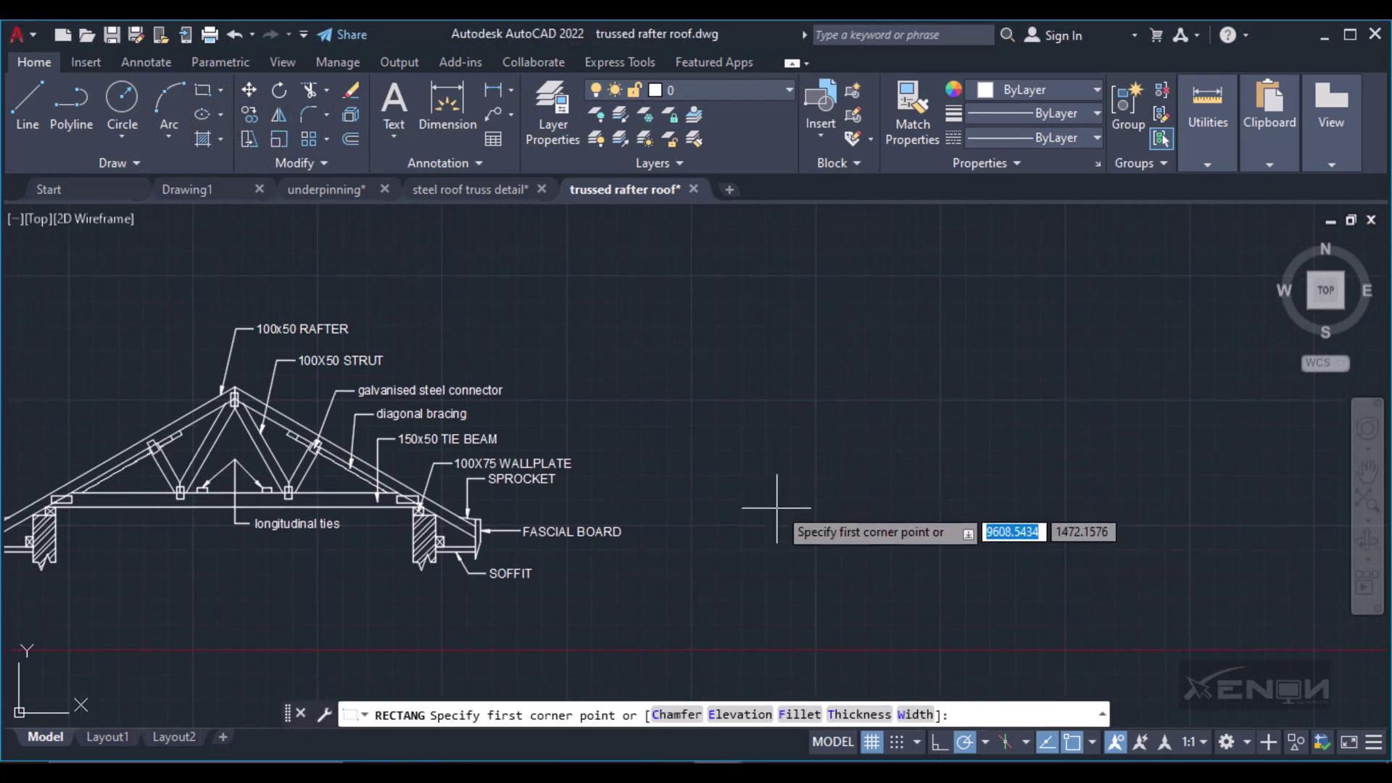
{"action": "left_click", "coordinate": [712, 514]}
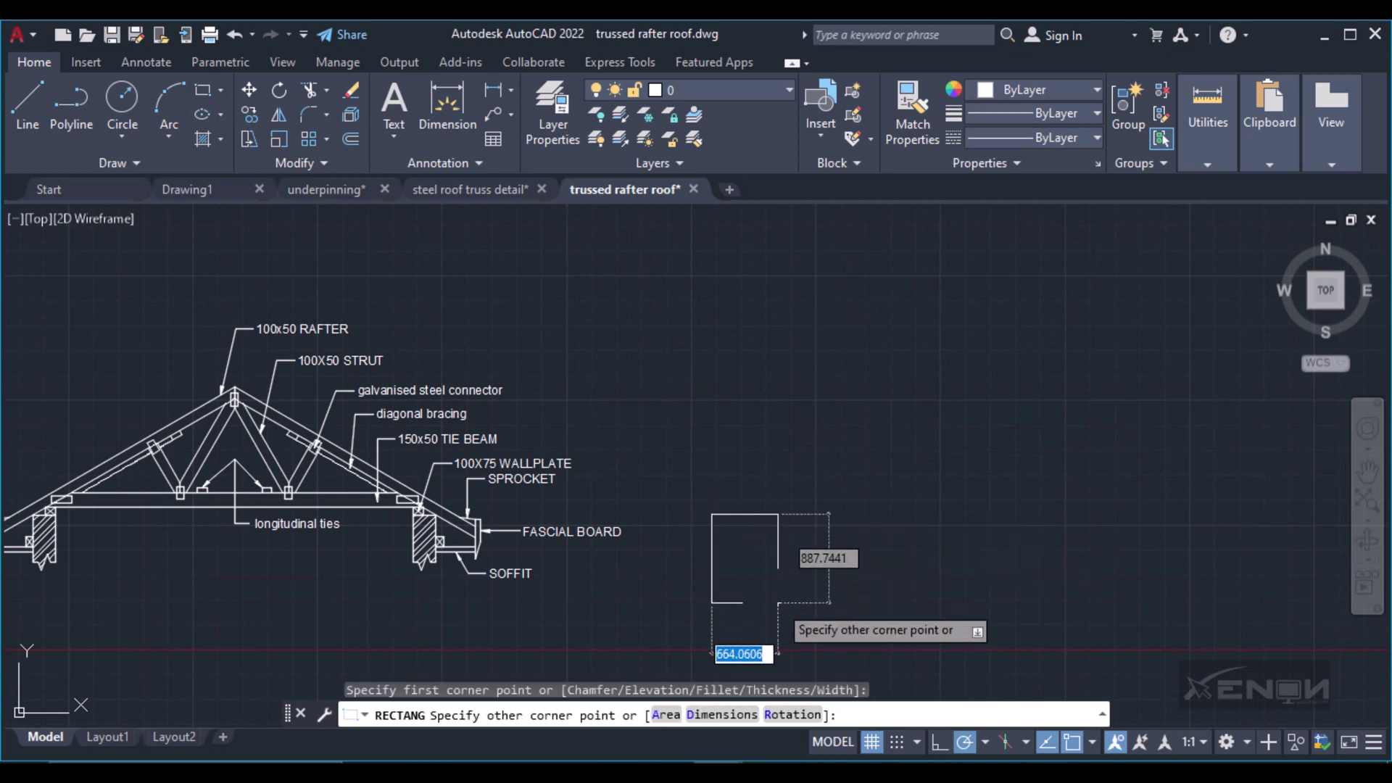
{"action": "type", "text": "22"}
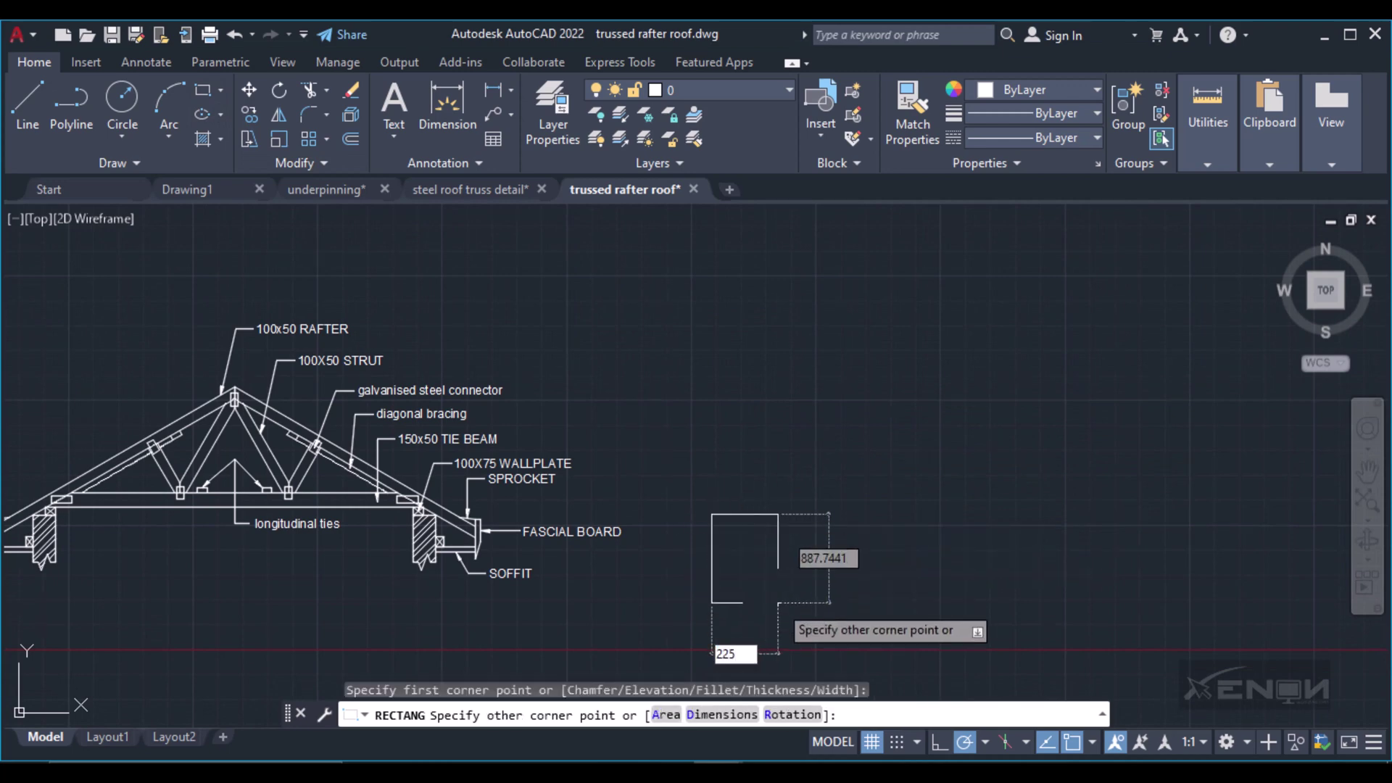
{"action": "type", "text": "5"}
{"action": "key", "text": "Tab"}
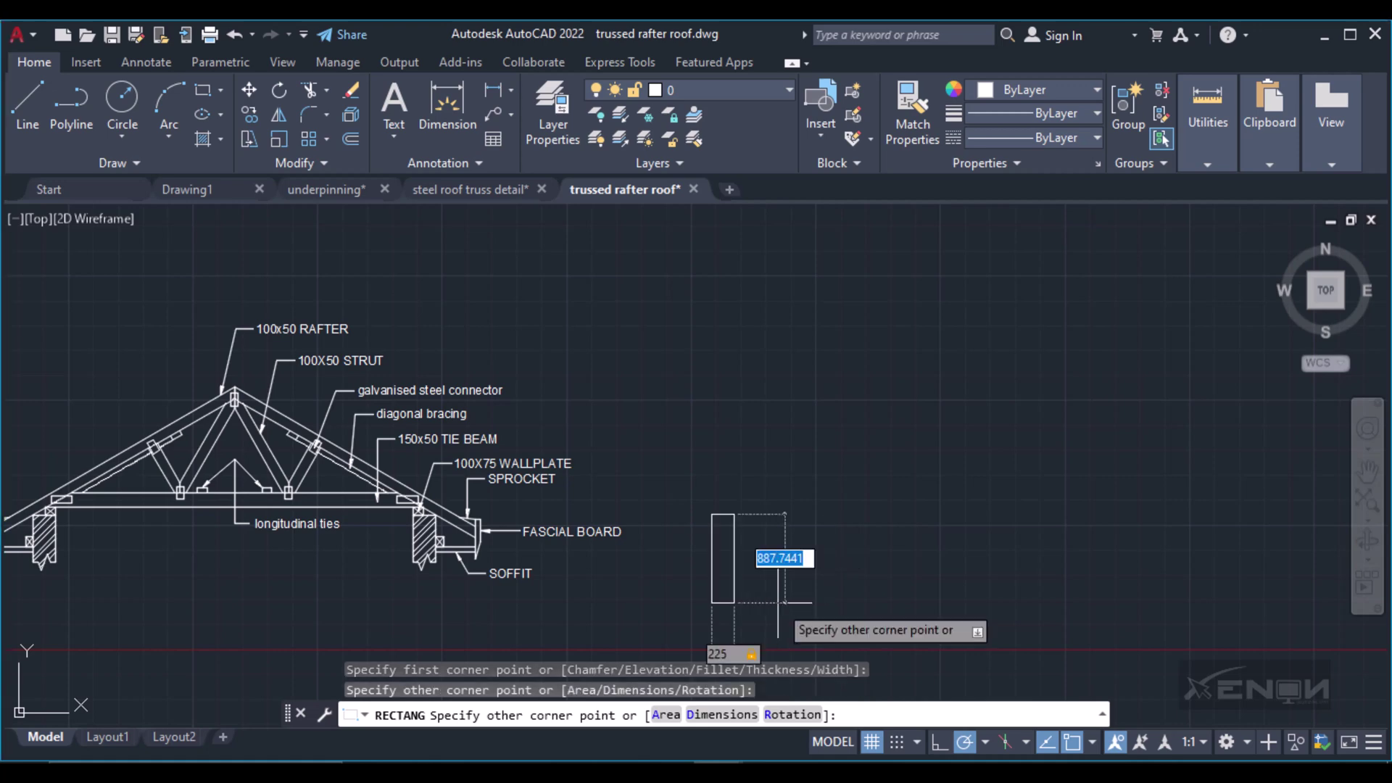
{"action": "type", "text": "950"}
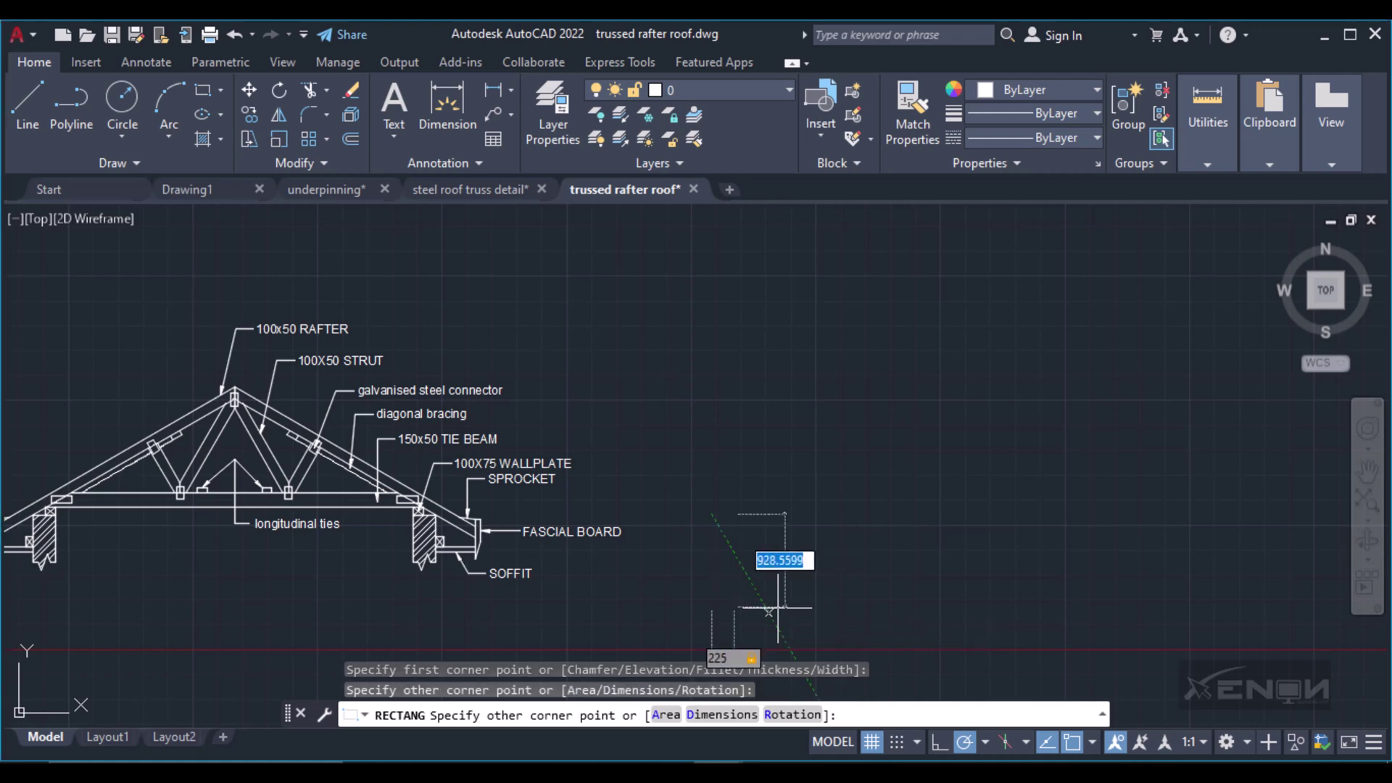
{"action": "key", "text": "Return"}
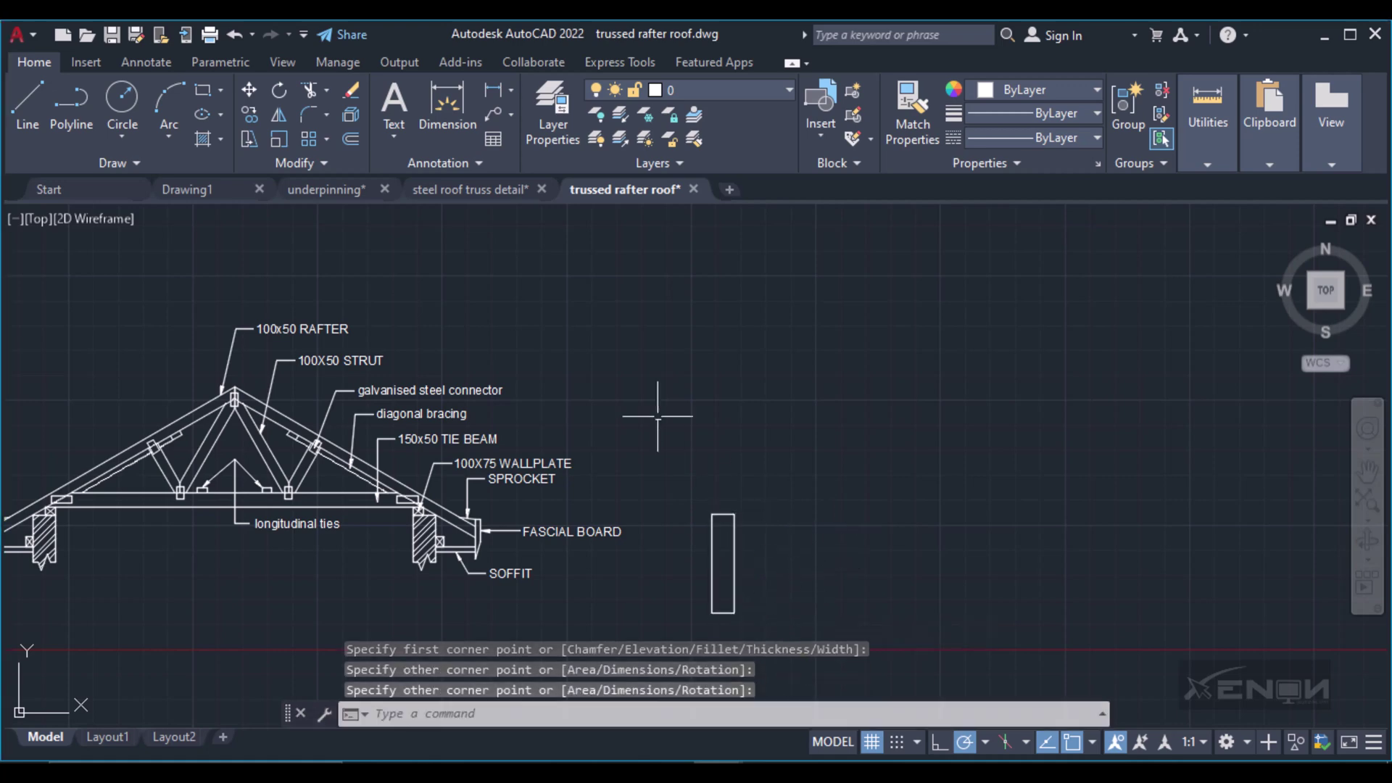
Draw a 100 by 75 wallplate rectangle just above the new wall
{"action": "key", "text": "Return"}
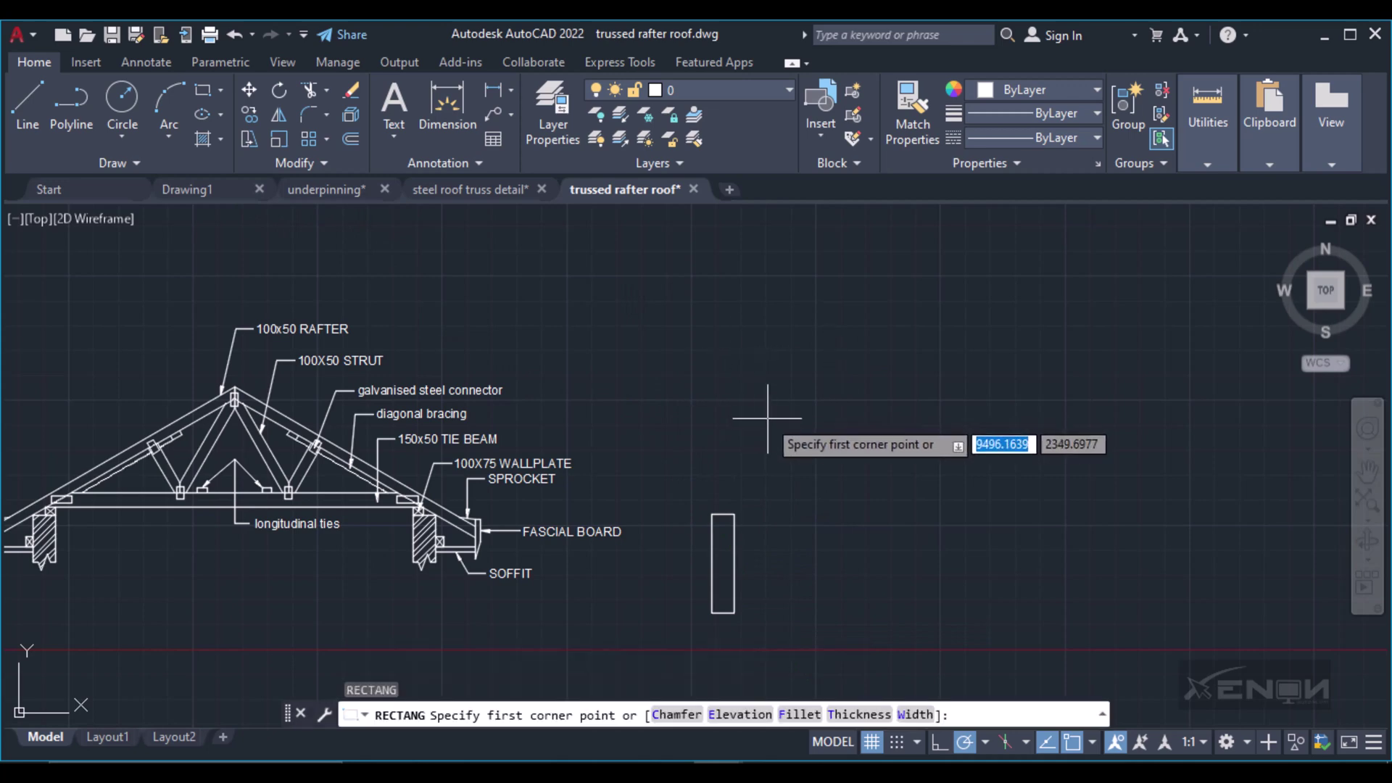
{"action": "left_click", "coordinate": [733, 434]}
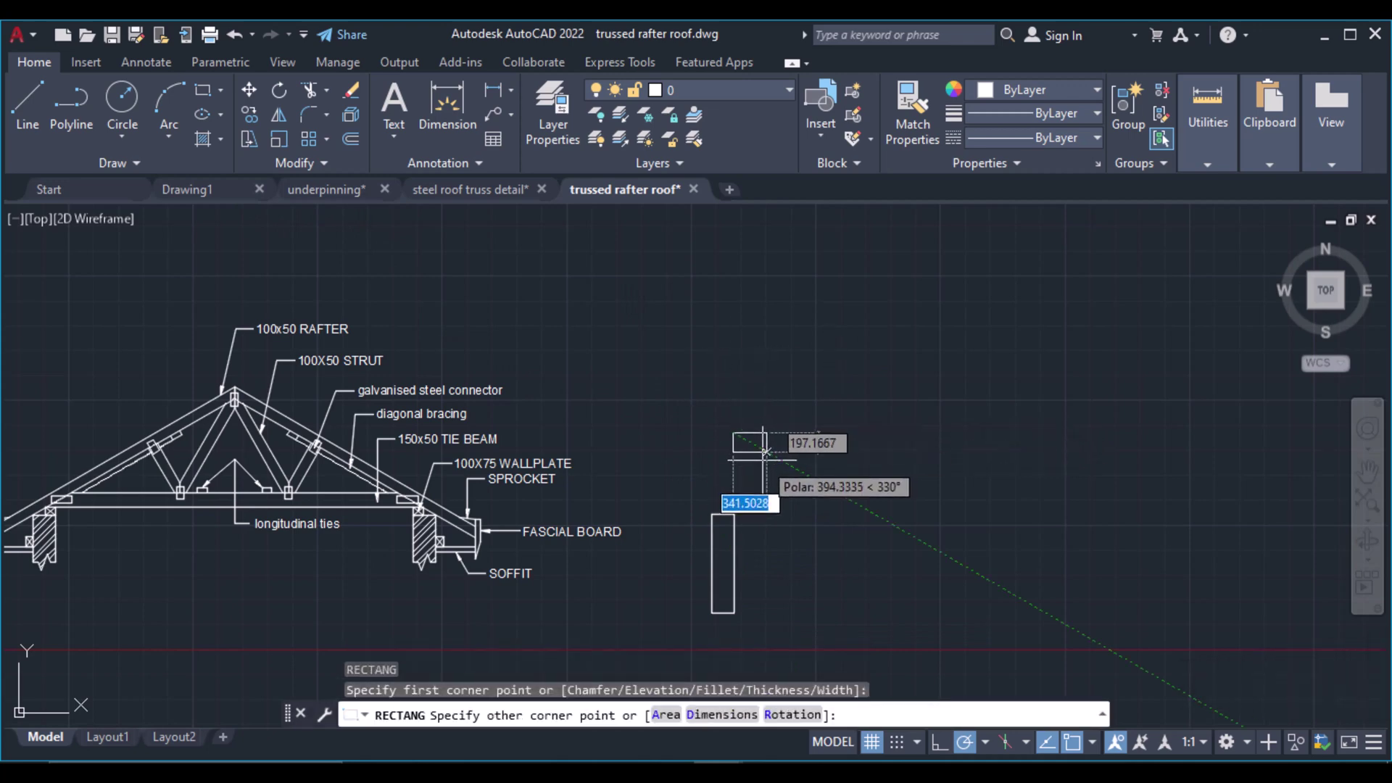
{"action": "type", "text": "100"}
{"action": "key", "text": "Tab"}
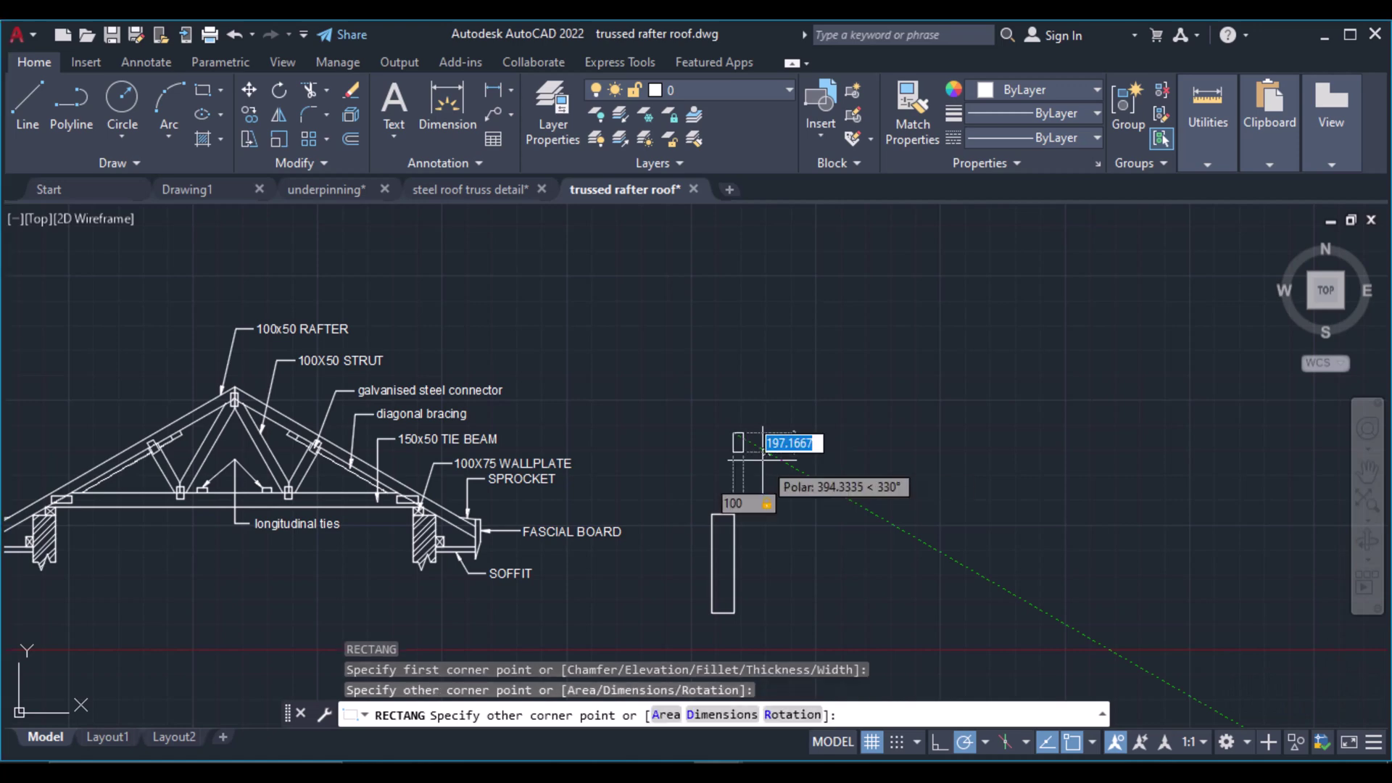
{"action": "type", "text": "75"}
{"action": "key", "text": "Return"}
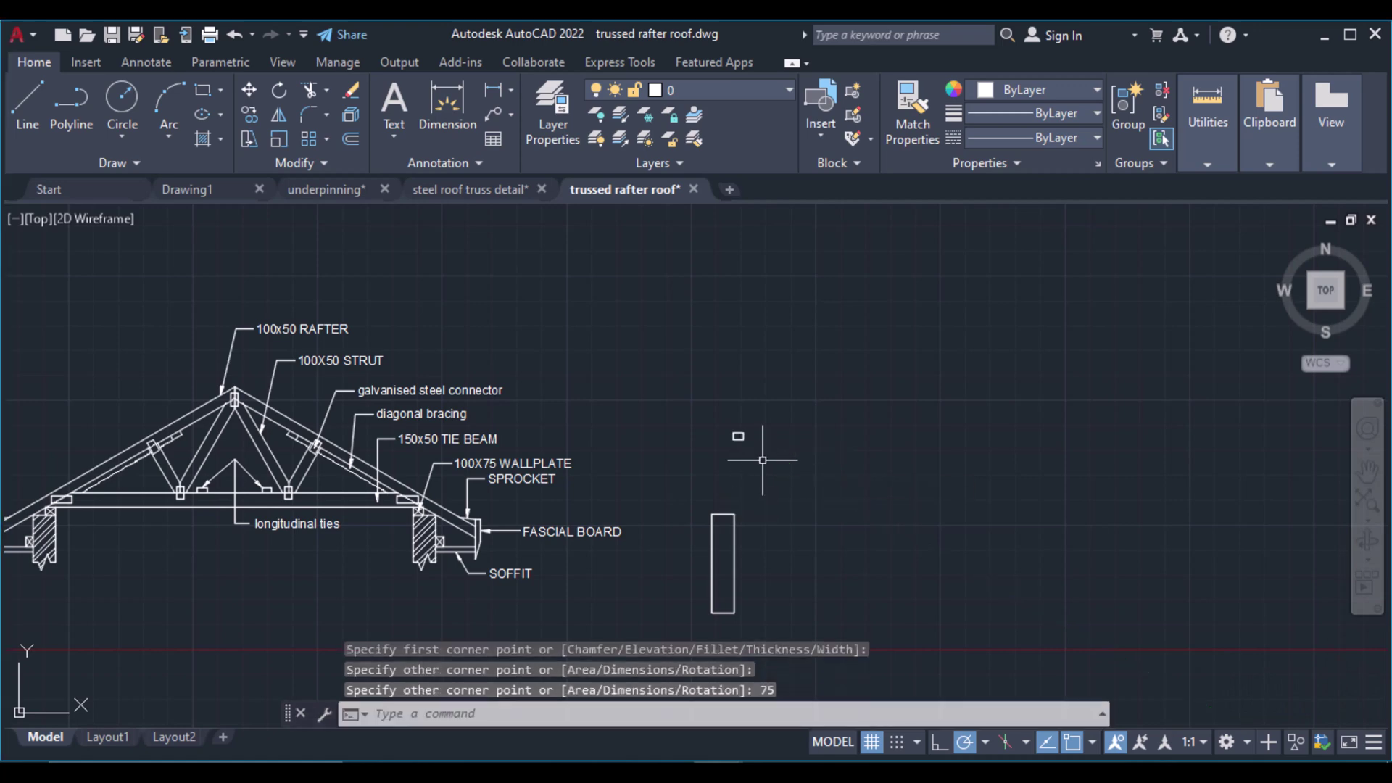
Draw two crossing diagonal lines between the opposite corners of the wallplate rectangle
{"action": "scroll", "coordinate": [755, 423], "scroll_direction": "up", "scroll_amount": 4}
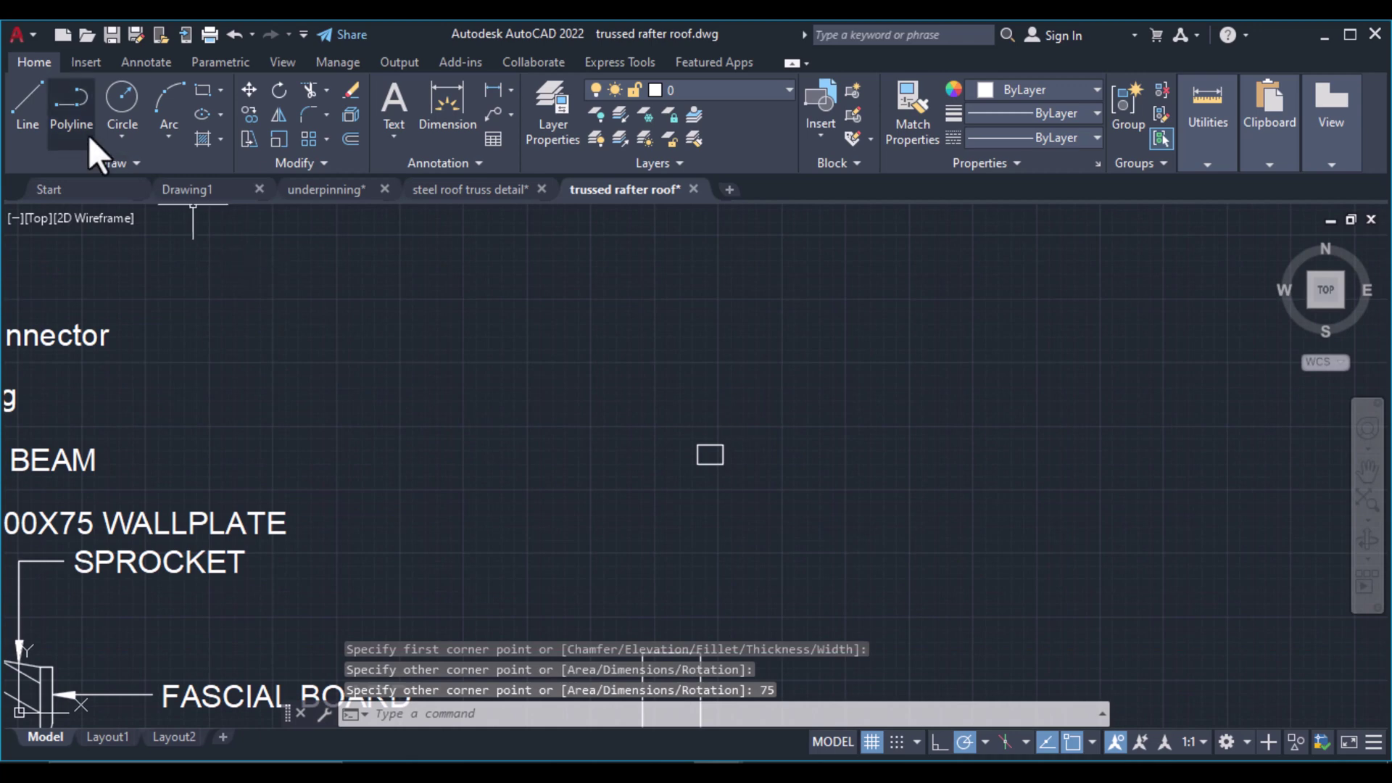
{"action": "left_click", "coordinate": [22, 117]}
{"action": "left_click", "coordinate": [697, 445]}
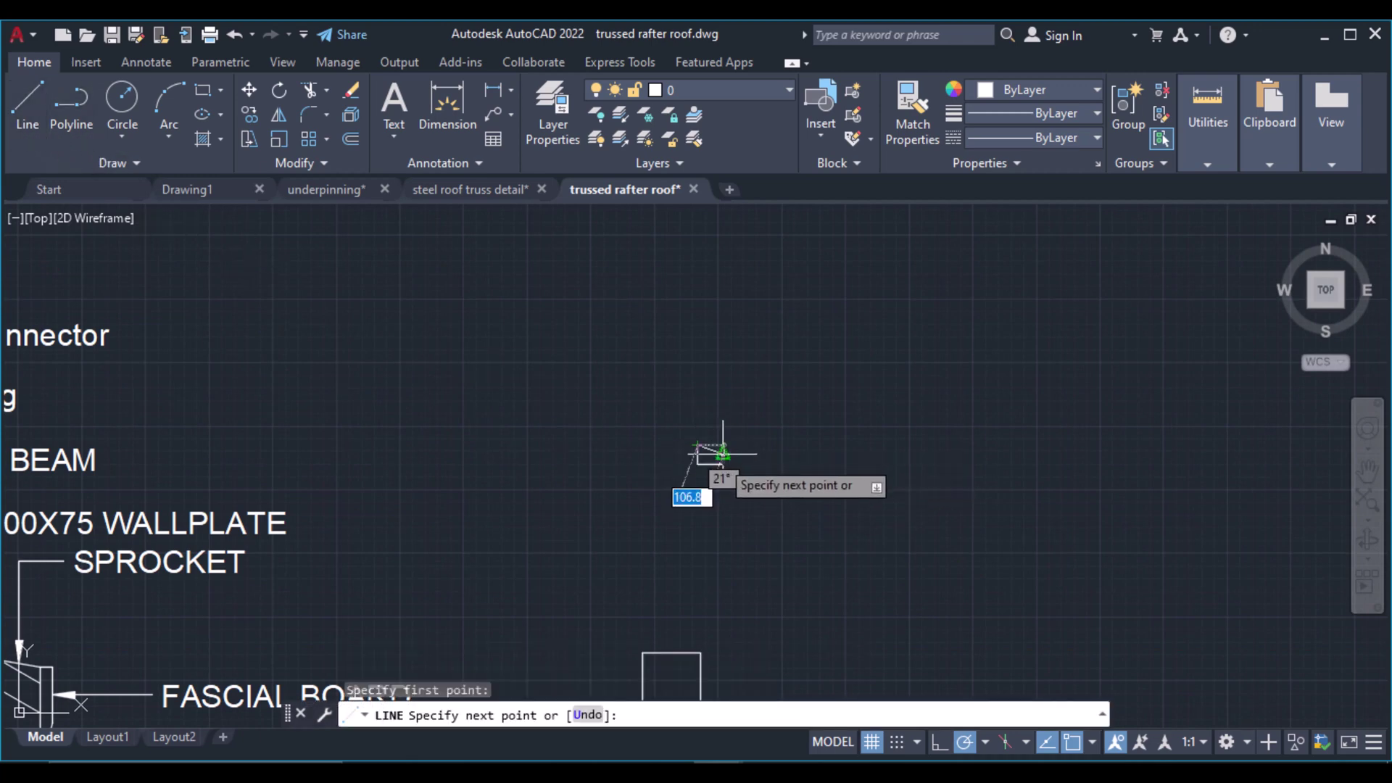
{"action": "key", "text": "Escape"}
{"action": "key", "text": "space"}
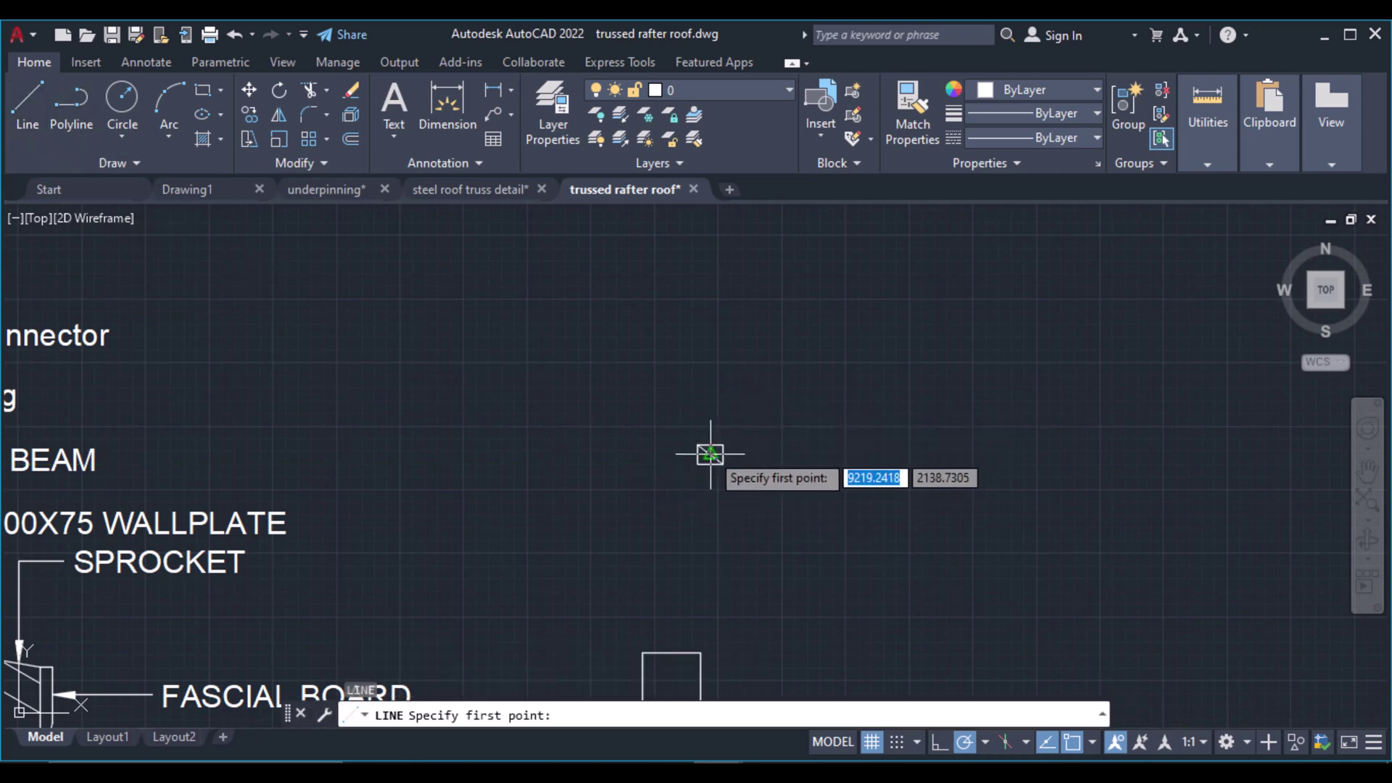
{"action": "left_click", "coordinate": [723, 445]}
{"action": "key", "text": "Escape"}
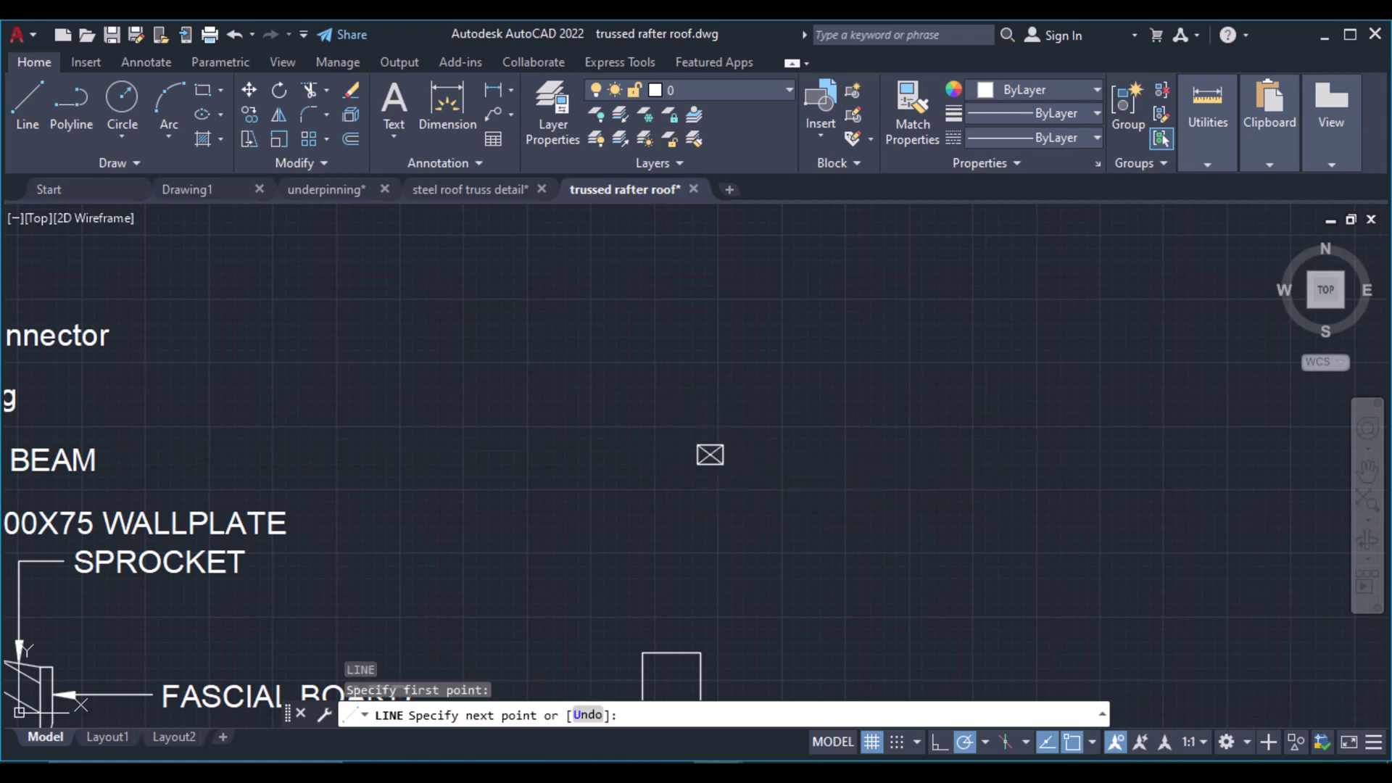
{"action": "key", "text": "space"}
{"action": "left_click", "coordinate": [707, 451]}
{"action": "key", "text": "Escape"}
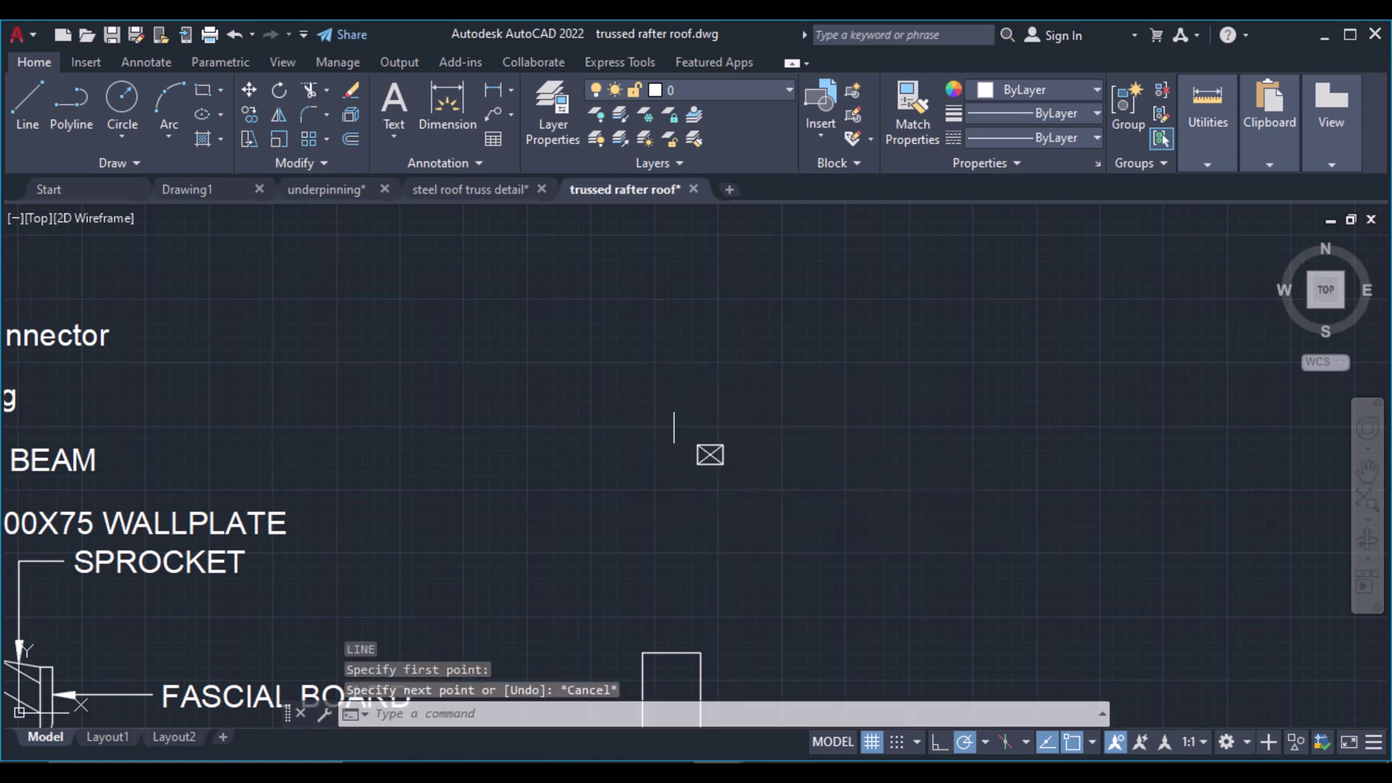
Move the crossed wallplate by its lower-right corner onto the upper-right corner of the wall rectangle
{"action": "left_click", "coordinate": [667, 394]}
{"action": "left_click", "coordinate": [761, 500]}
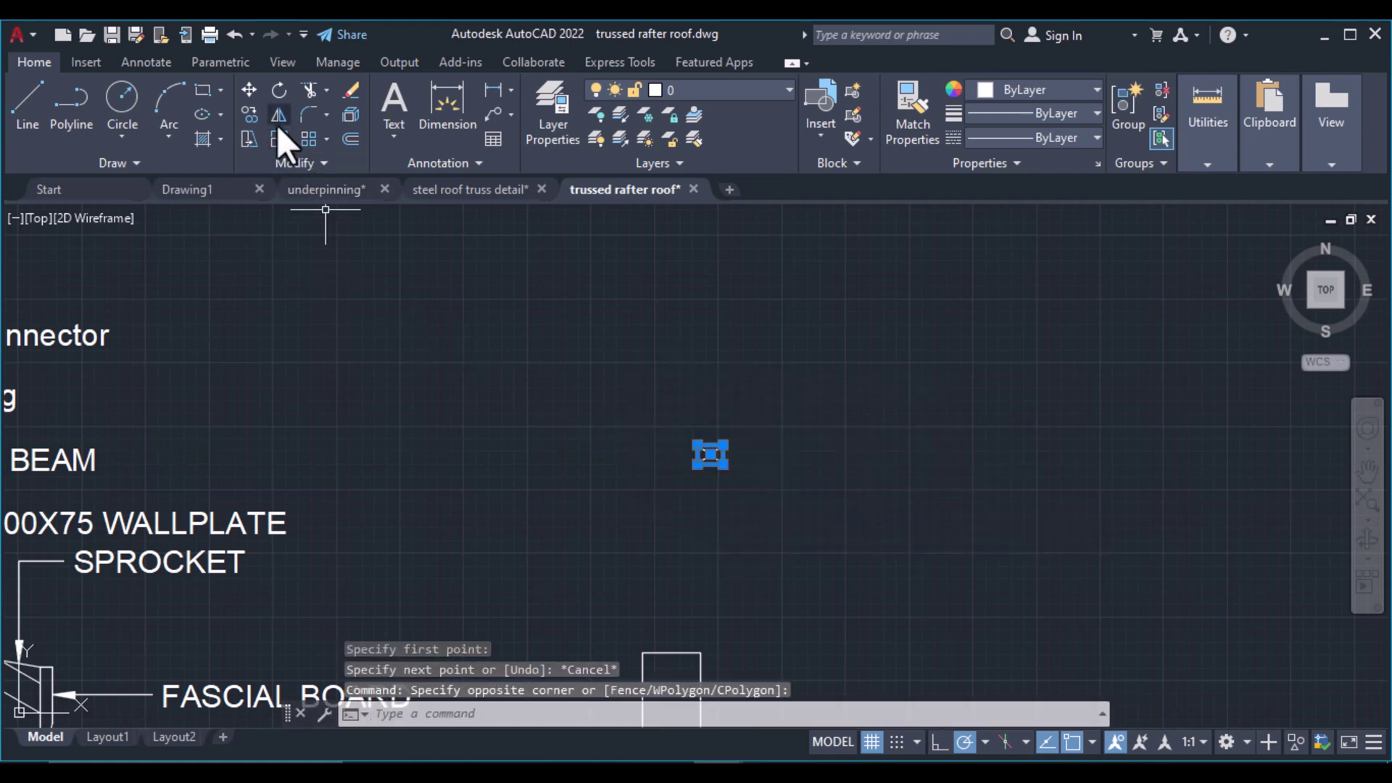
{"action": "left_click", "coordinate": [250, 90]}
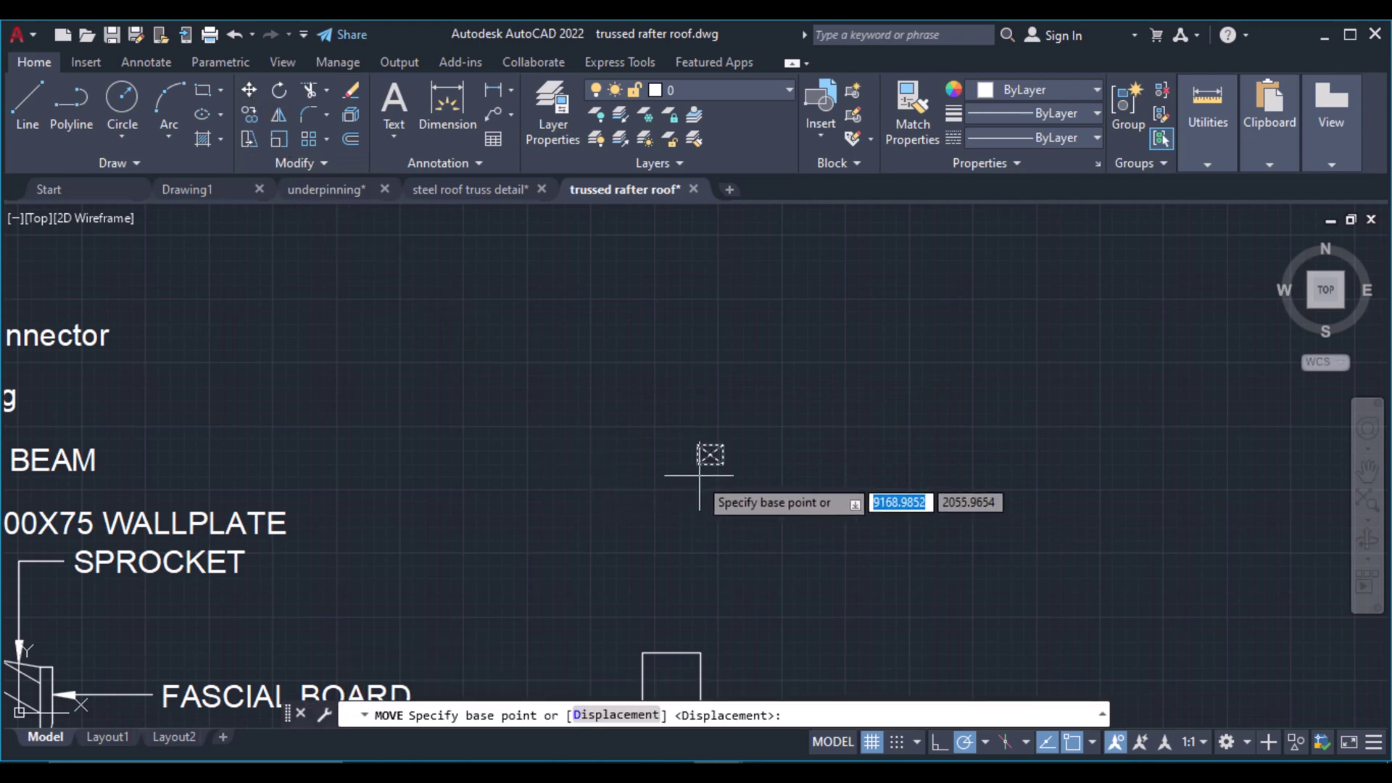
{"action": "left_click", "coordinate": [722, 464]}
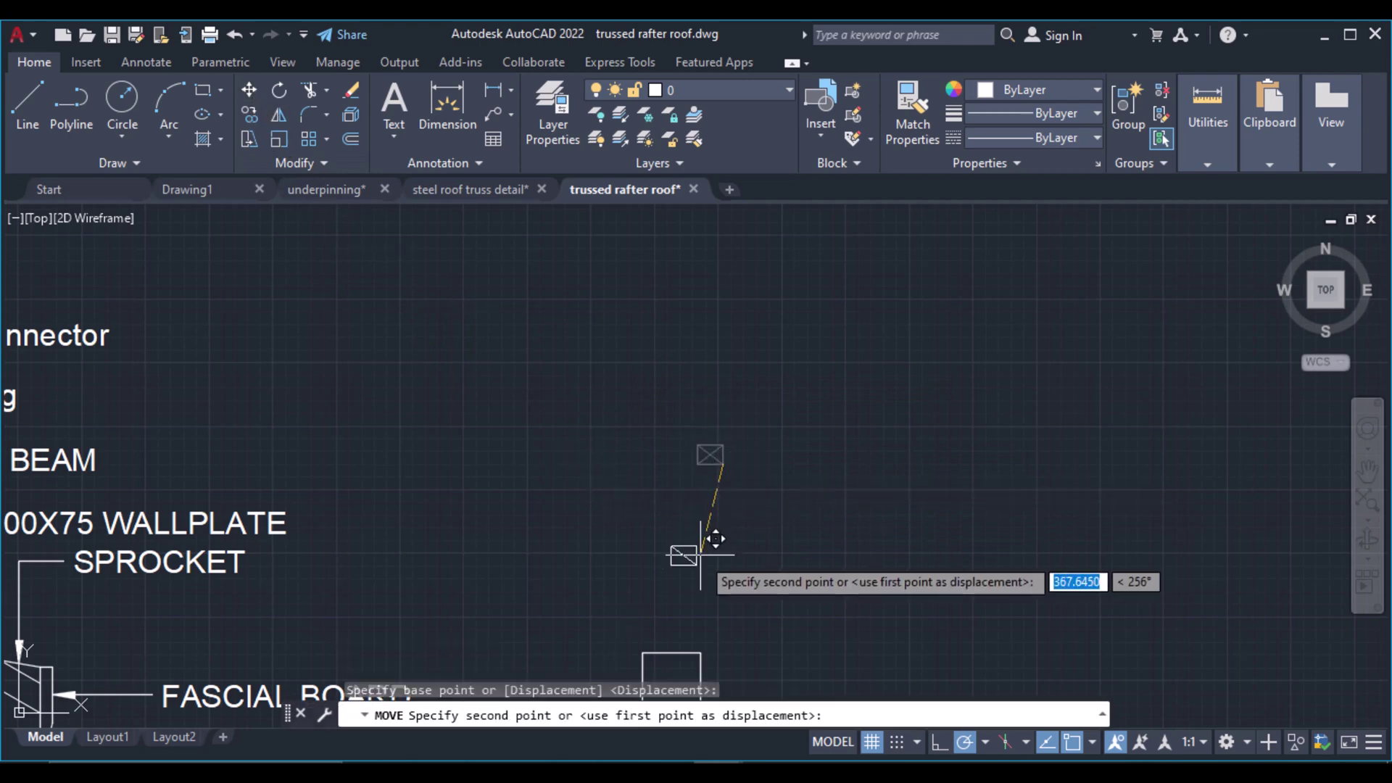
{"action": "left_click", "coordinate": [696, 650]}
{"action": "scroll", "coordinate": [795, 420], "scroll_direction": "down", "scroll_amount": 4}
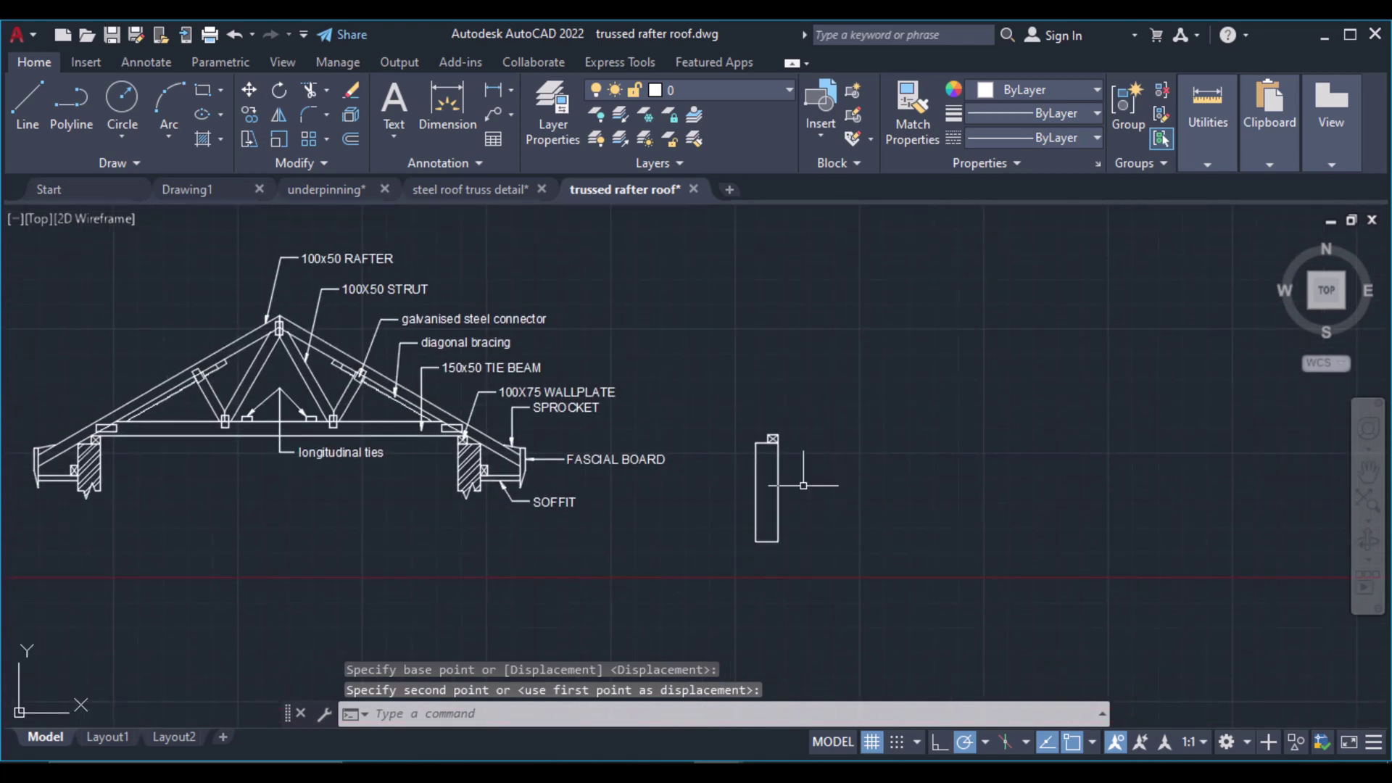
Draw a rafter line rising to the right at 30° from the wallplate's upper-left corner
{"action": "scroll", "coordinate": [66, 464], "scroll_direction": "up", "scroll_amount": 2}
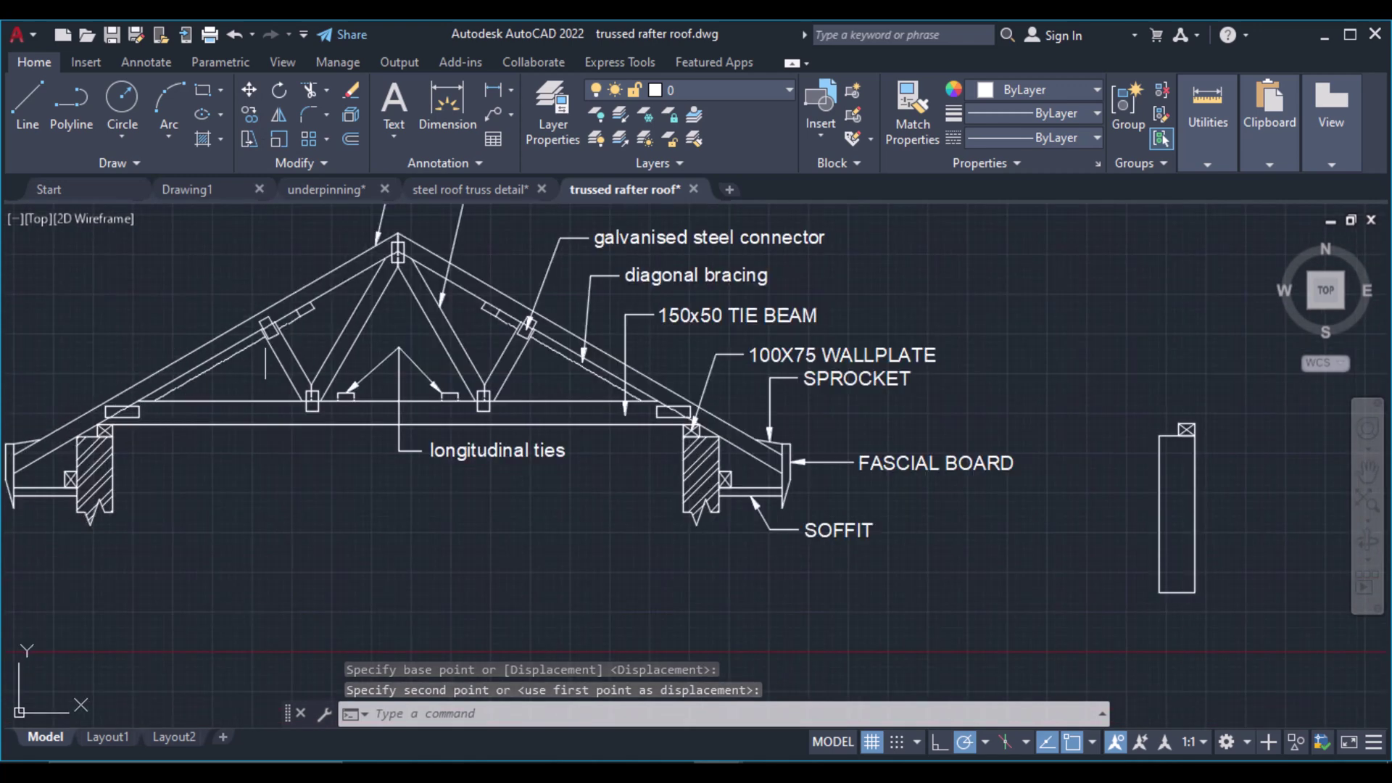
{"action": "scroll", "coordinate": [621, 580], "scroll_direction": "down", "scroll_amount": 2}
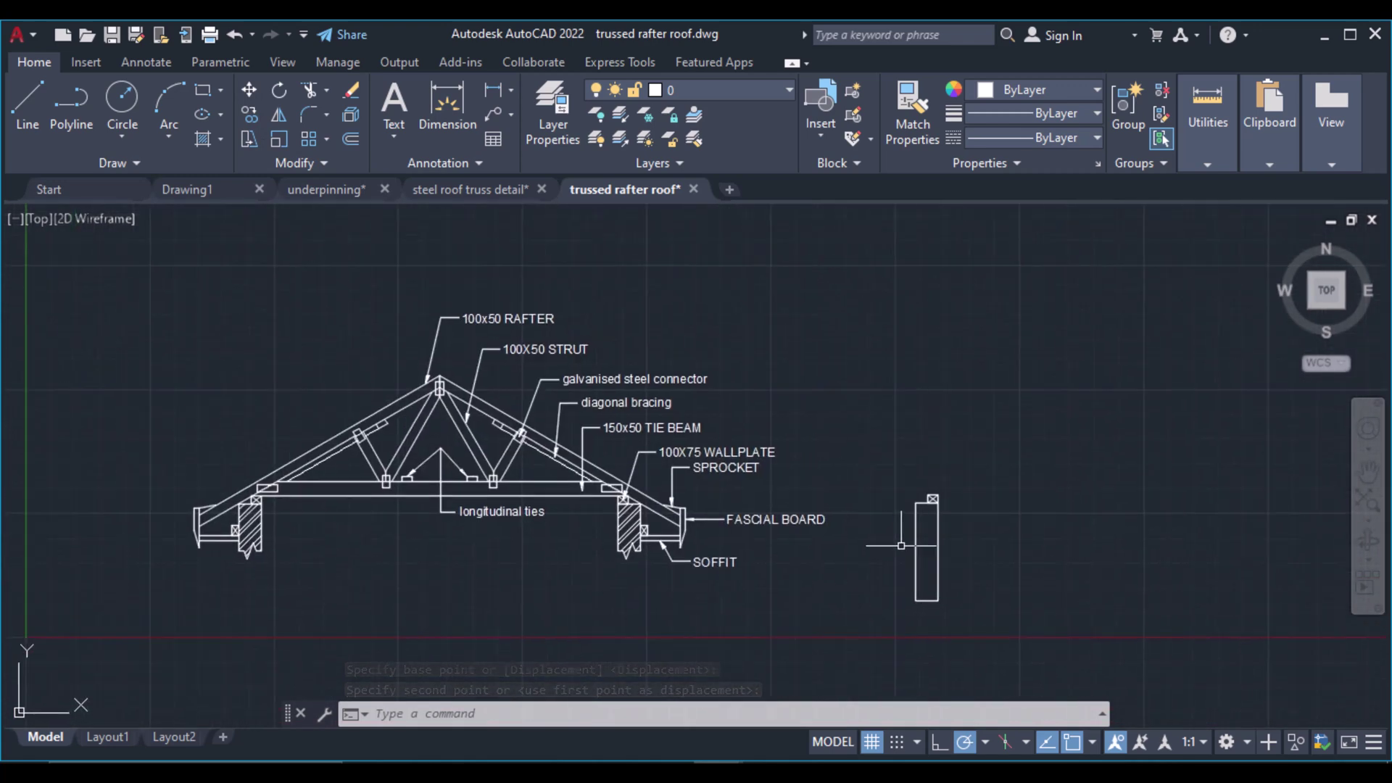
{"action": "middle_click_drag", "start_coordinate": [927, 508], "coordinate": [857, 476]}
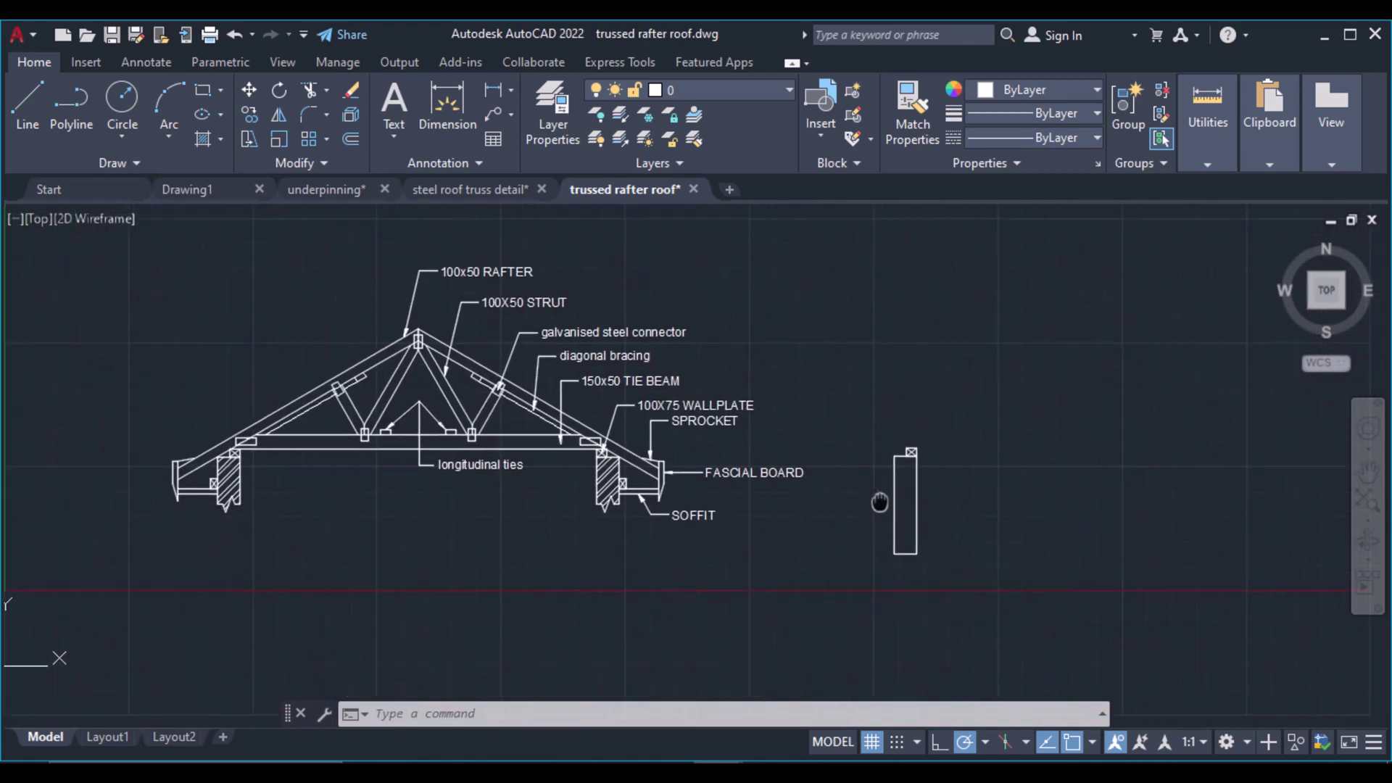
{"action": "left_click", "coordinate": [28, 109]}
{"action": "middle_click_drag", "start_coordinate": [875, 389], "coordinate": [721, 445]}
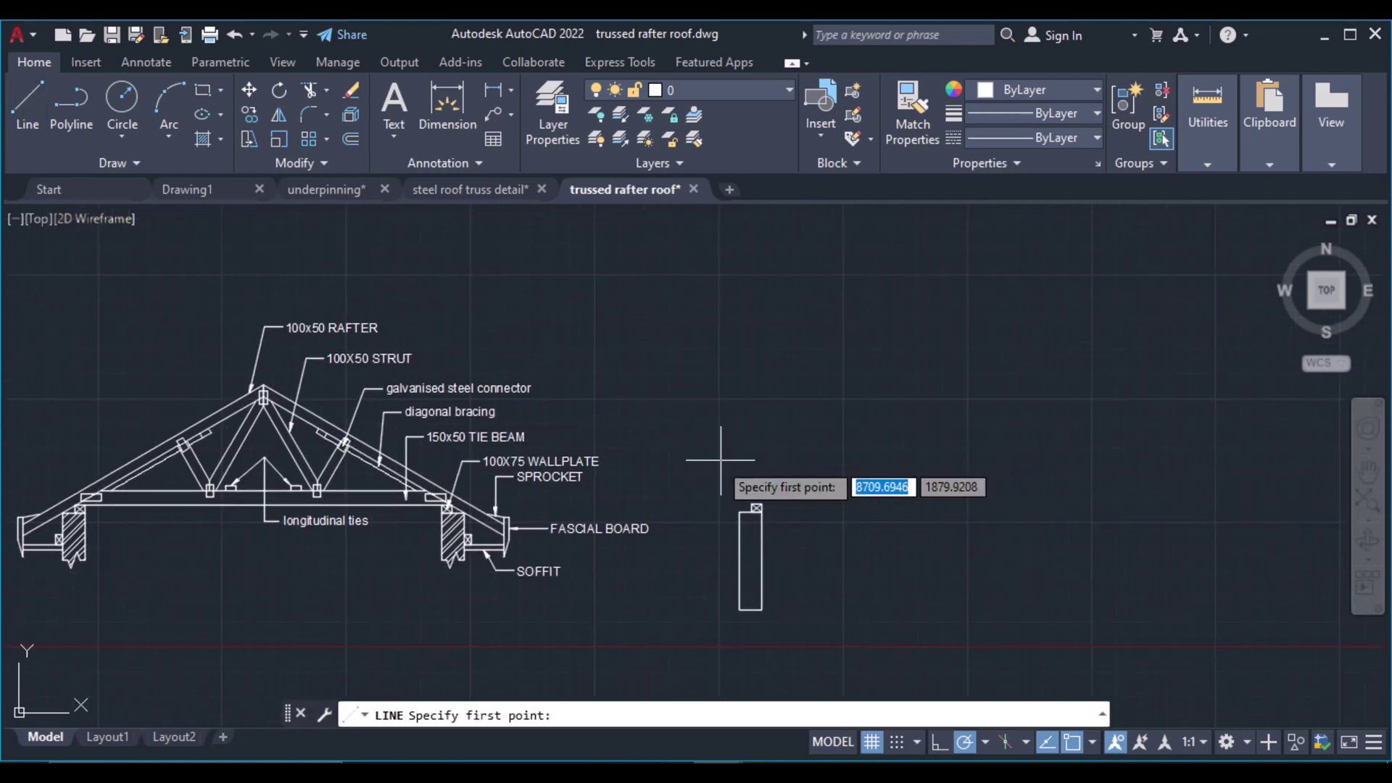
{"action": "left_click", "coordinate": [752, 504]}
{"action": "scroll", "coordinate": [936, 395], "scroll_direction": "down", "scroll_amount": 3}
{"action": "middle_click_drag", "start_coordinate": [935, 395], "coordinate": [786, 458]}
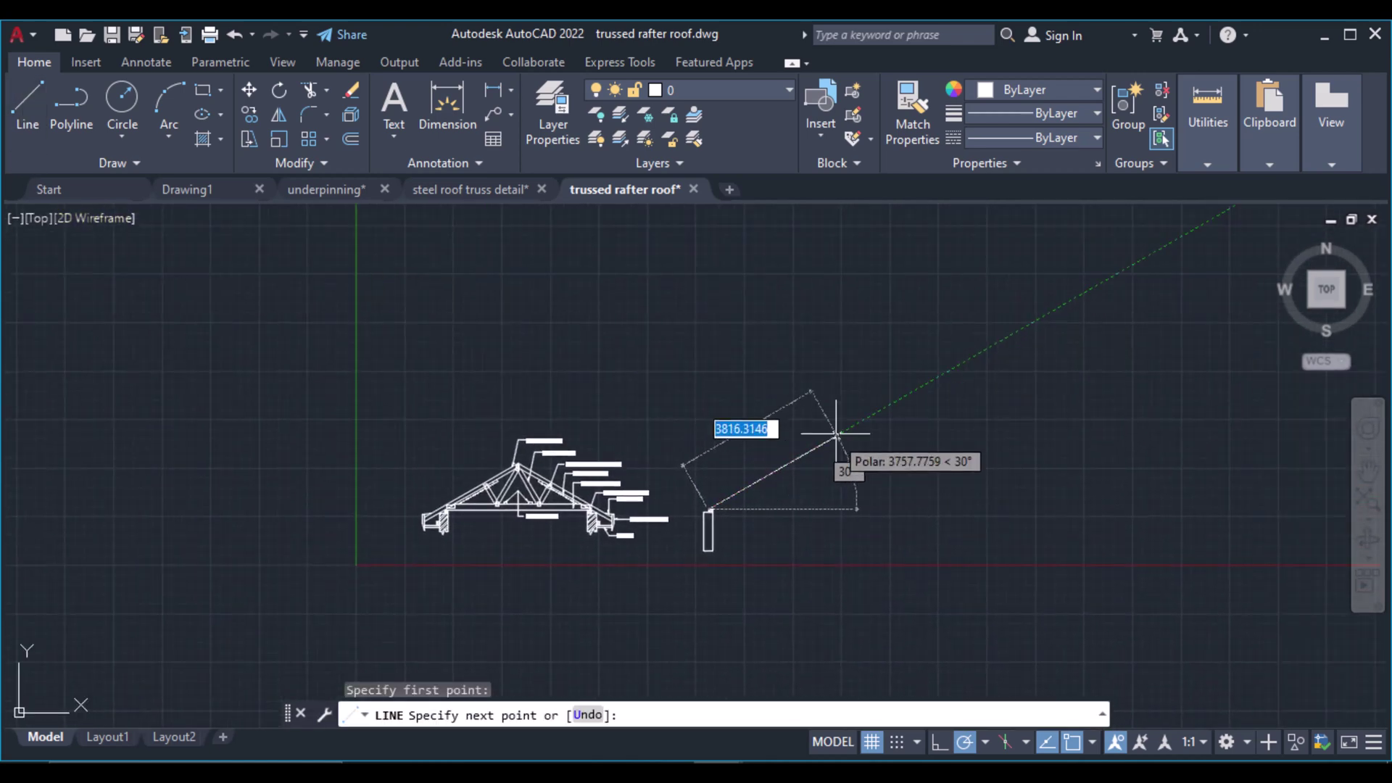
{"action": "left_click", "coordinate": [877, 415]}
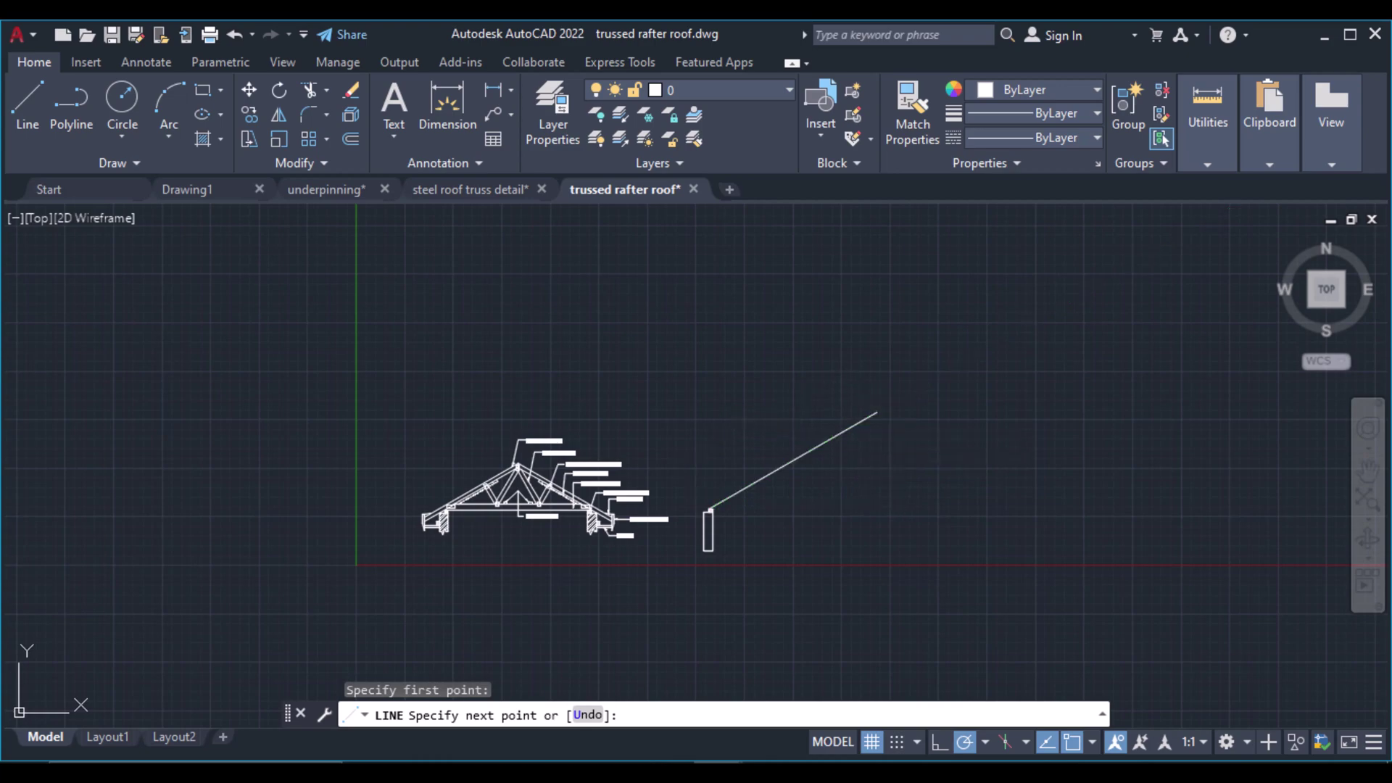
{"action": "key", "text": "Return"}
Examine the eaves of the reference truss and compare them with the new wall, wallplate and rafter line
{"action": "scroll", "coordinate": [653, 536], "scroll_direction": "up", "scroll_amount": 4}
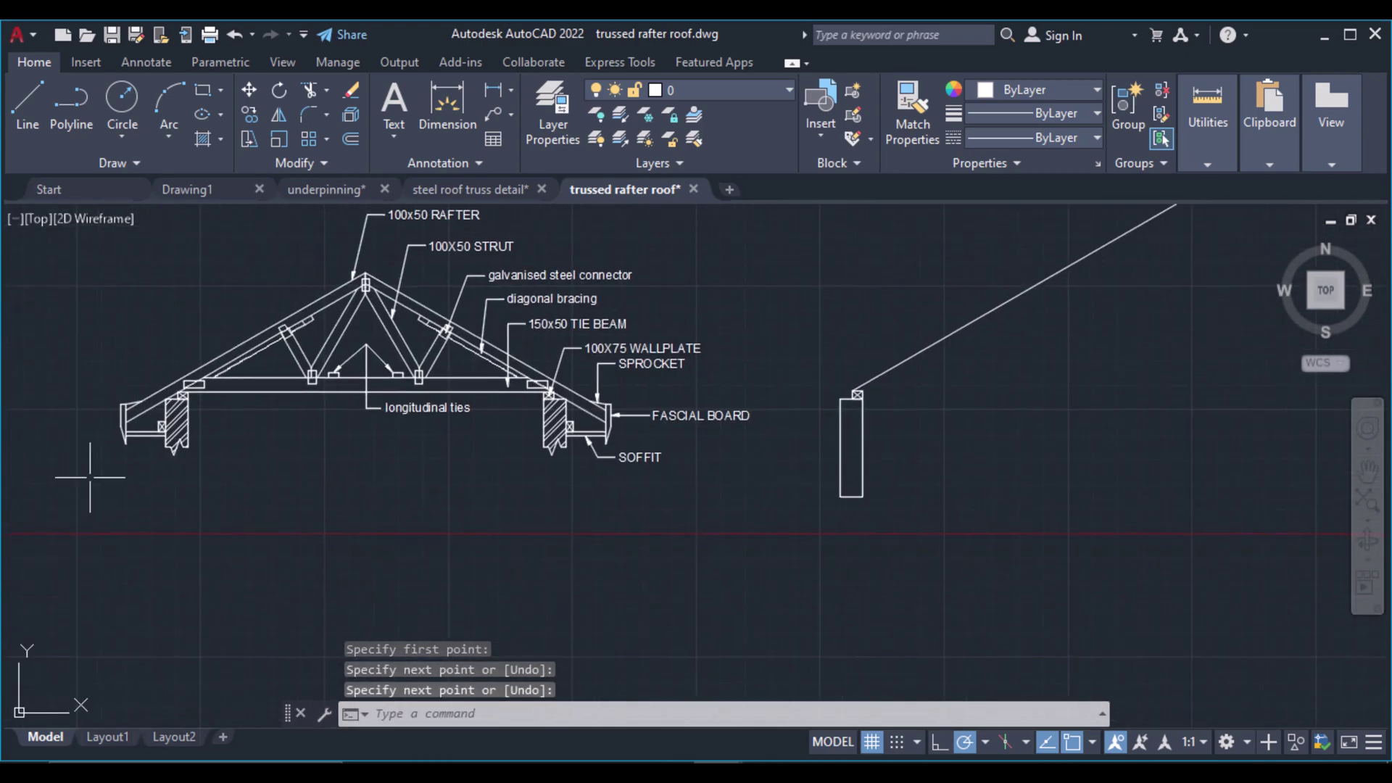
{"action": "scroll", "coordinate": [149, 426], "scroll_direction": "up", "scroll_amount": 4}
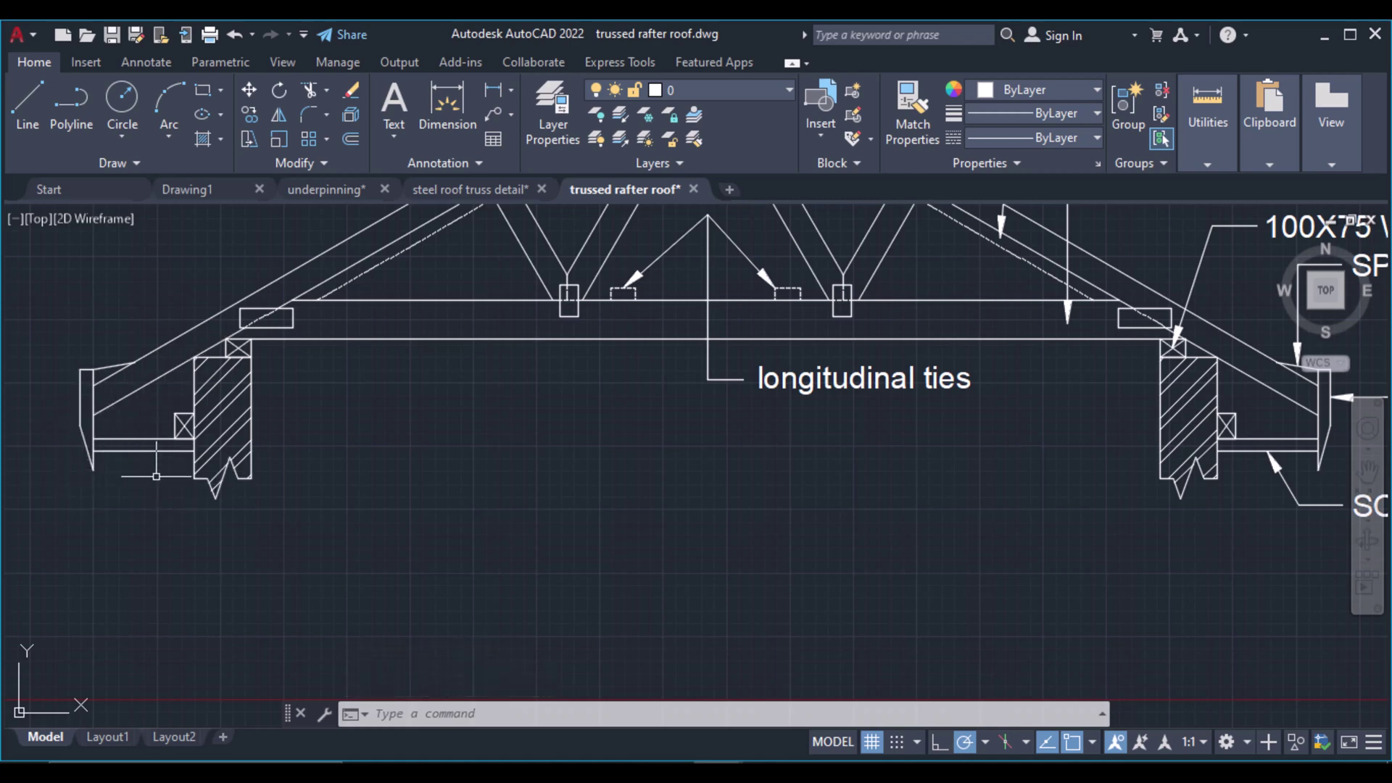
{"action": "scroll", "coordinate": [152, 450], "scroll_direction": "down", "scroll_amount": 2}
{"action": "scroll", "coordinate": [305, 449], "scroll_direction": "down", "scroll_amount": 2}
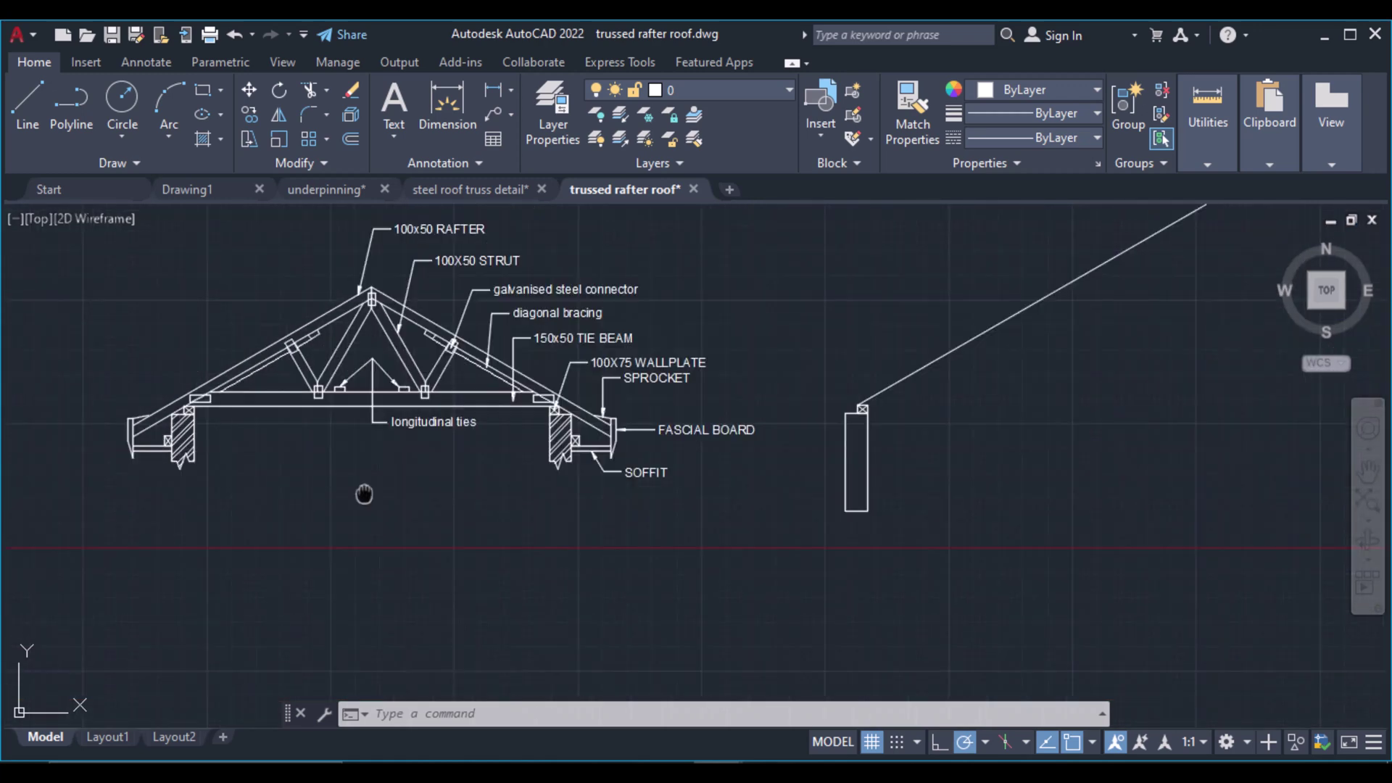
{"action": "middle_click_drag", "start_coordinate": [367, 488], "coordinate": [246, 488]}
{"action": "scroll", "coordinate": [703, 449], "scroll_direction": "up", "scroll_amount": 4}
{"action": "middle_click_drag", "start_coordinate": [684, 497], "coordinate": [650, 472]}
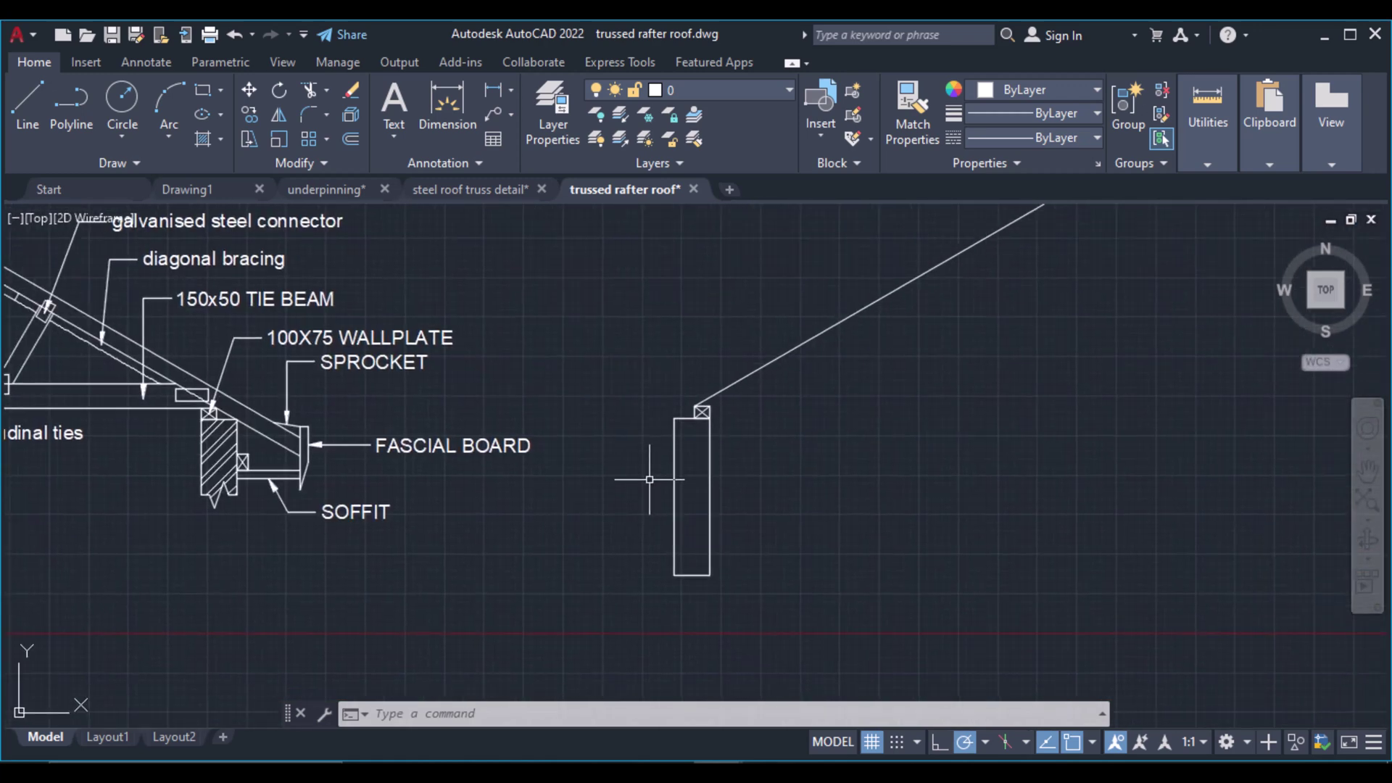
{"action": "scroll", "coordinate": [724, 391], "scroll_direction": "up", "scroll_amount": 3}
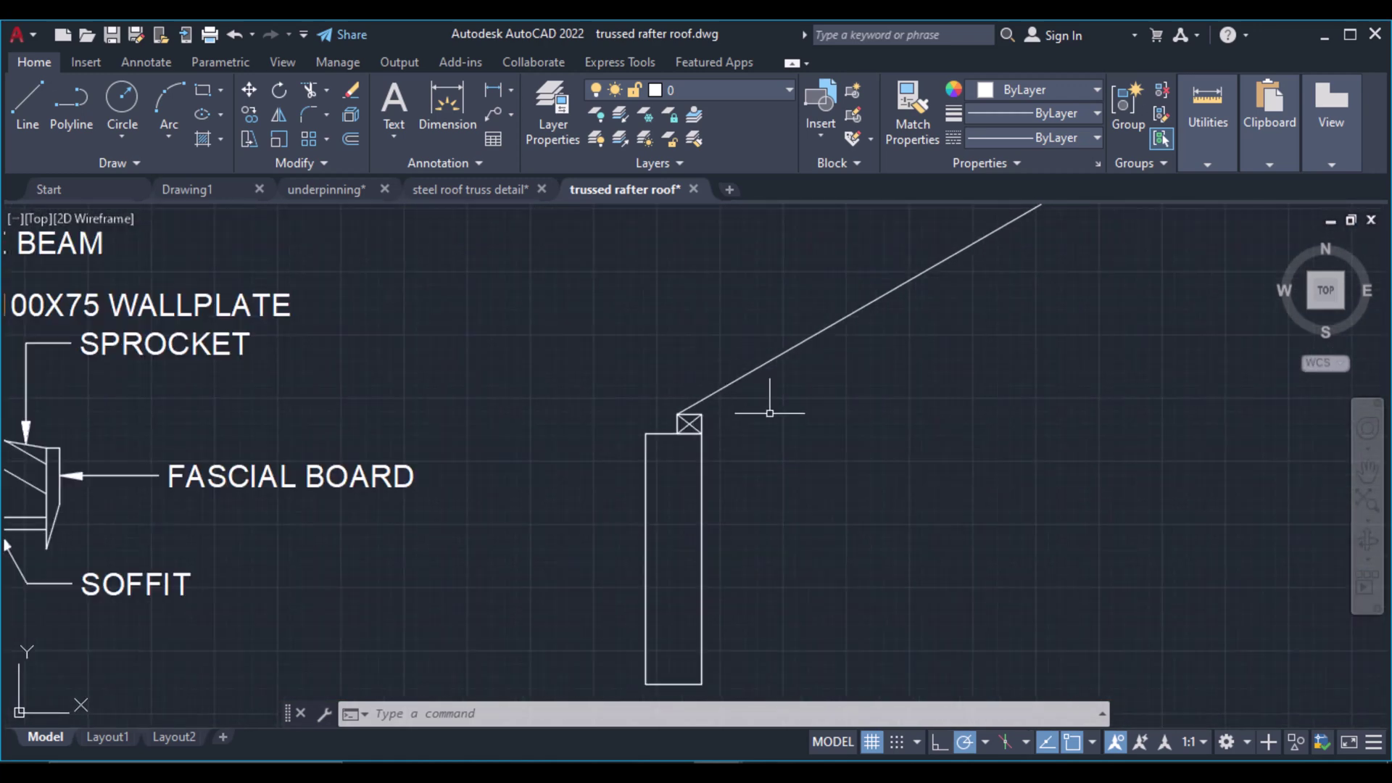
{"action": "middle_click_drag", "start_coordinate": [754, 603], "coordinate": [804, 506]}
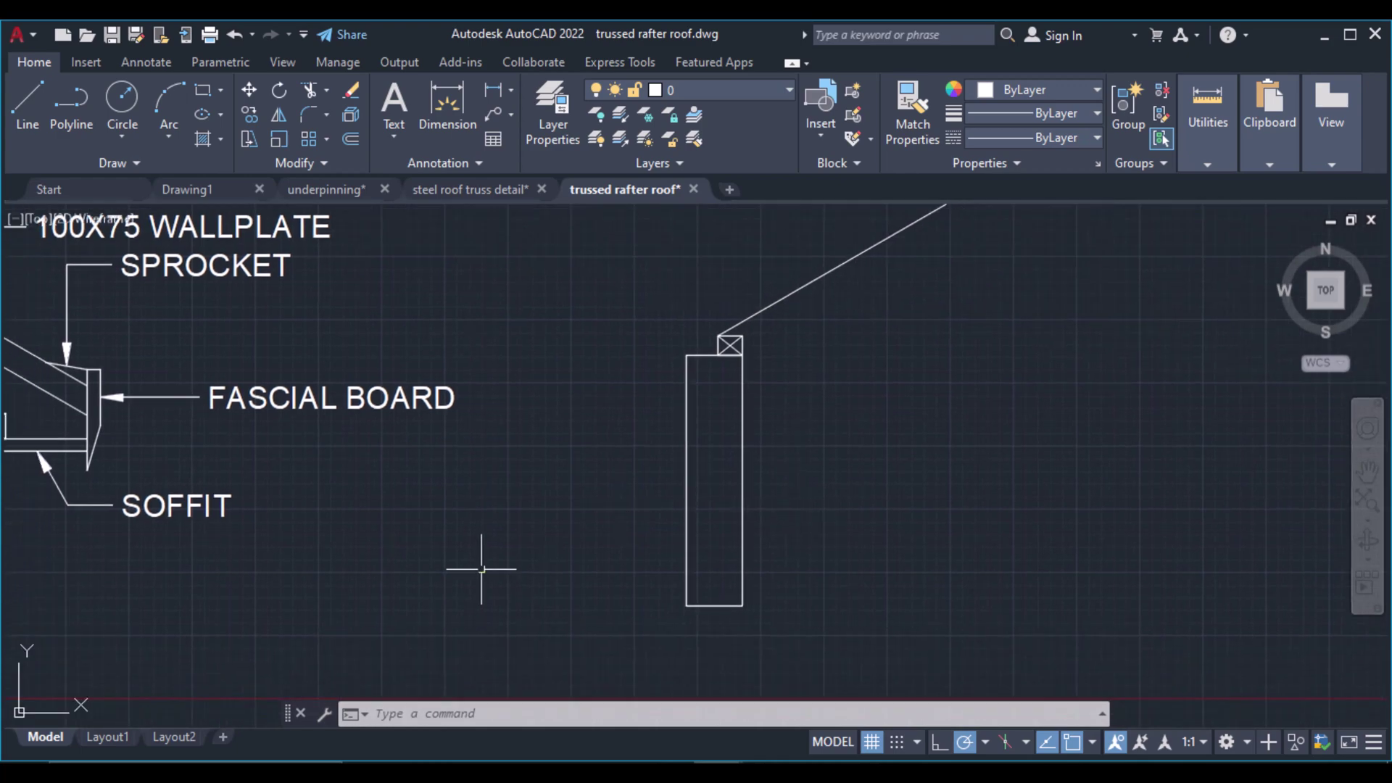
{"action": "scroll", "coordinate": [531, 559], "scroll_direction": "down", "scroll_amount": 4}
{"action": "scroll", "coordinate": [395, 572], "scroll_direction": "up", "scroll_amount": 1}
{"action": "middle_click_drag", "start_coordinate": [631, 580], "coordinate": [683, 570]}
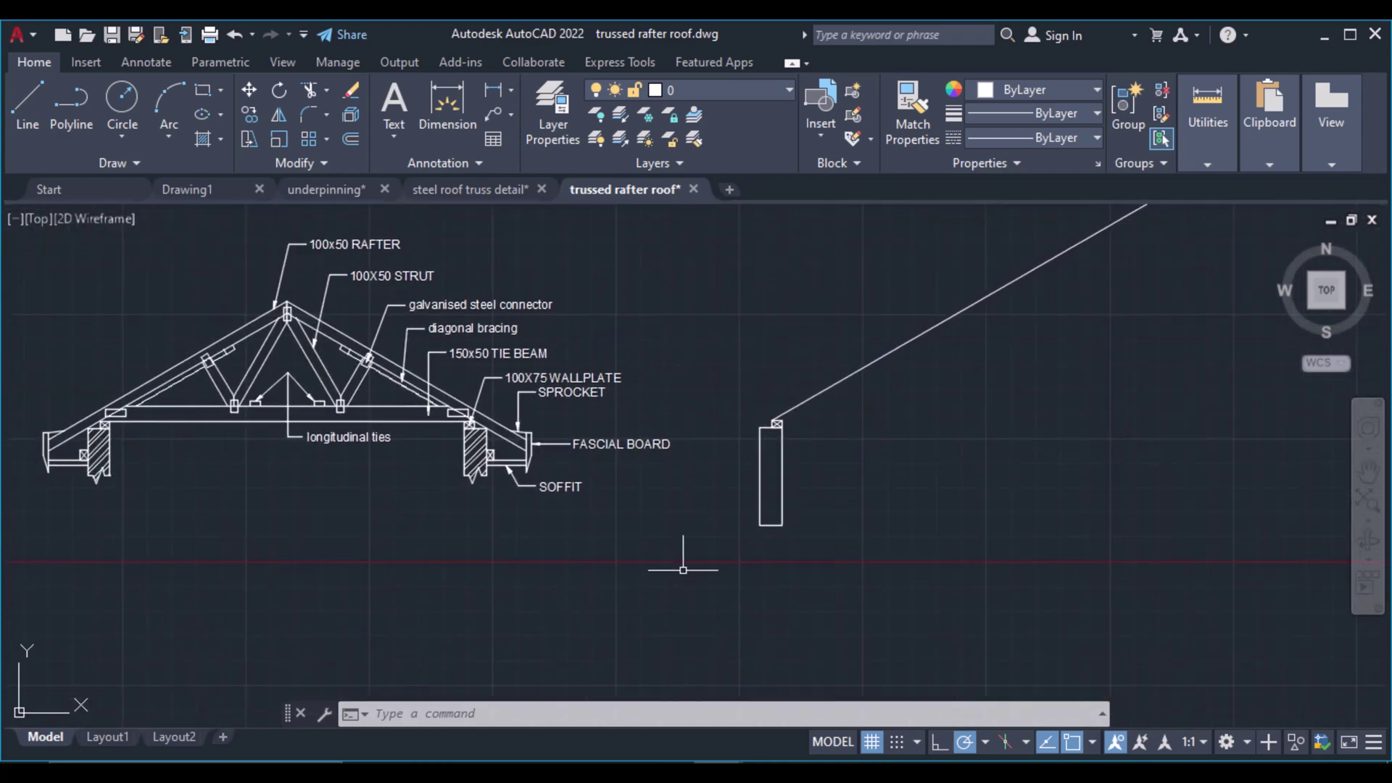
{"action": "scroll", "coordinate": [712, 491], "scroll_direction": "up", "scroll_amount": 2}
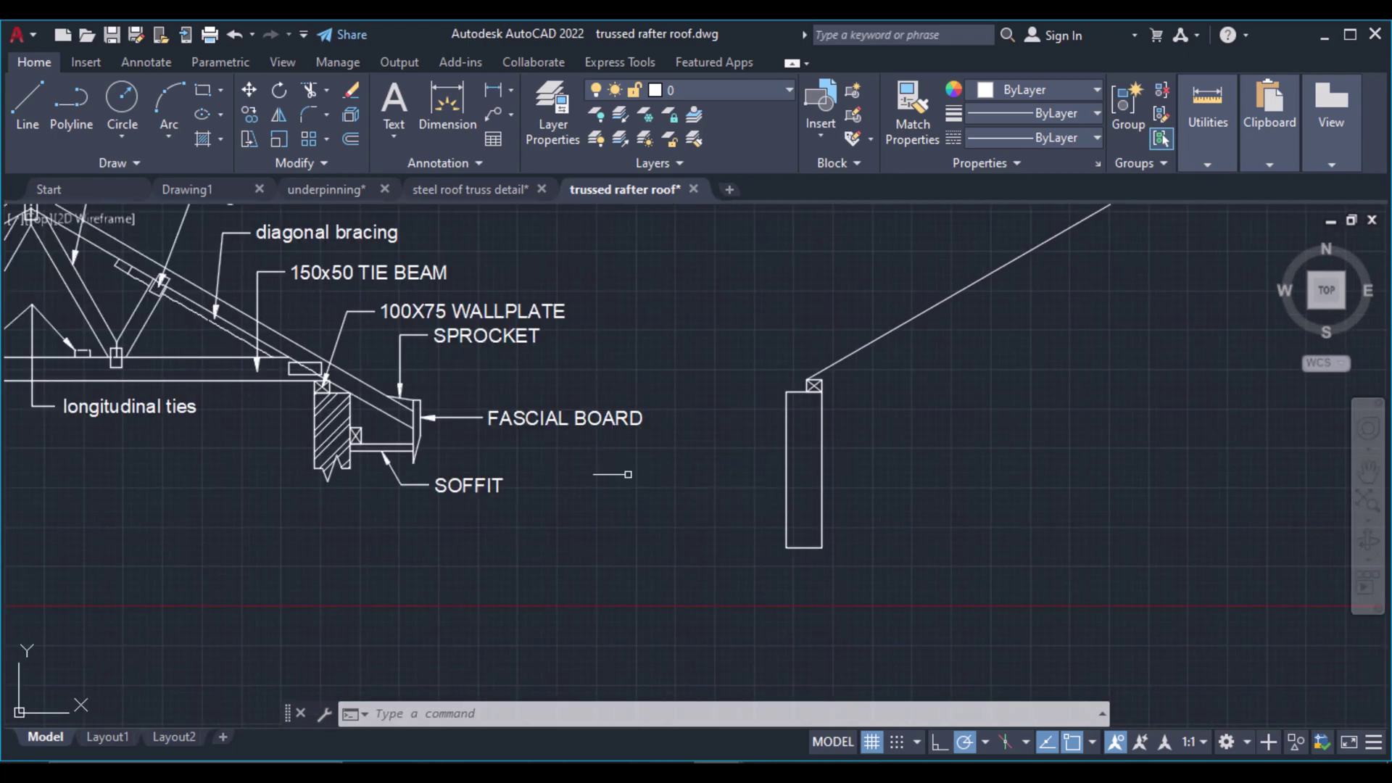
Draw a vertical line upward from a point 400 to the left of the wall rectangle's lower-left corner, ending above the wallplate's level
{"action": "left_click", "coordinate": [43, 98]}
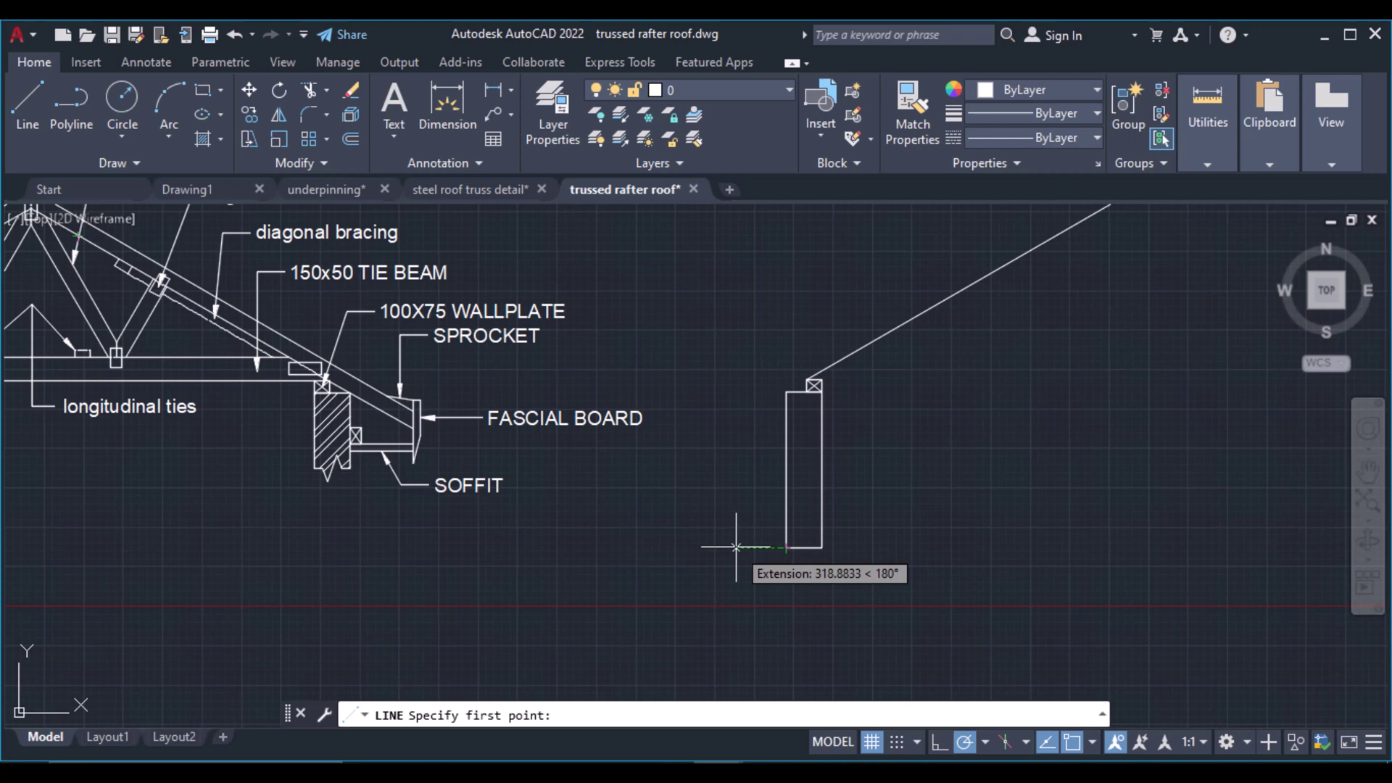
{"action": "type", "text": "400"}
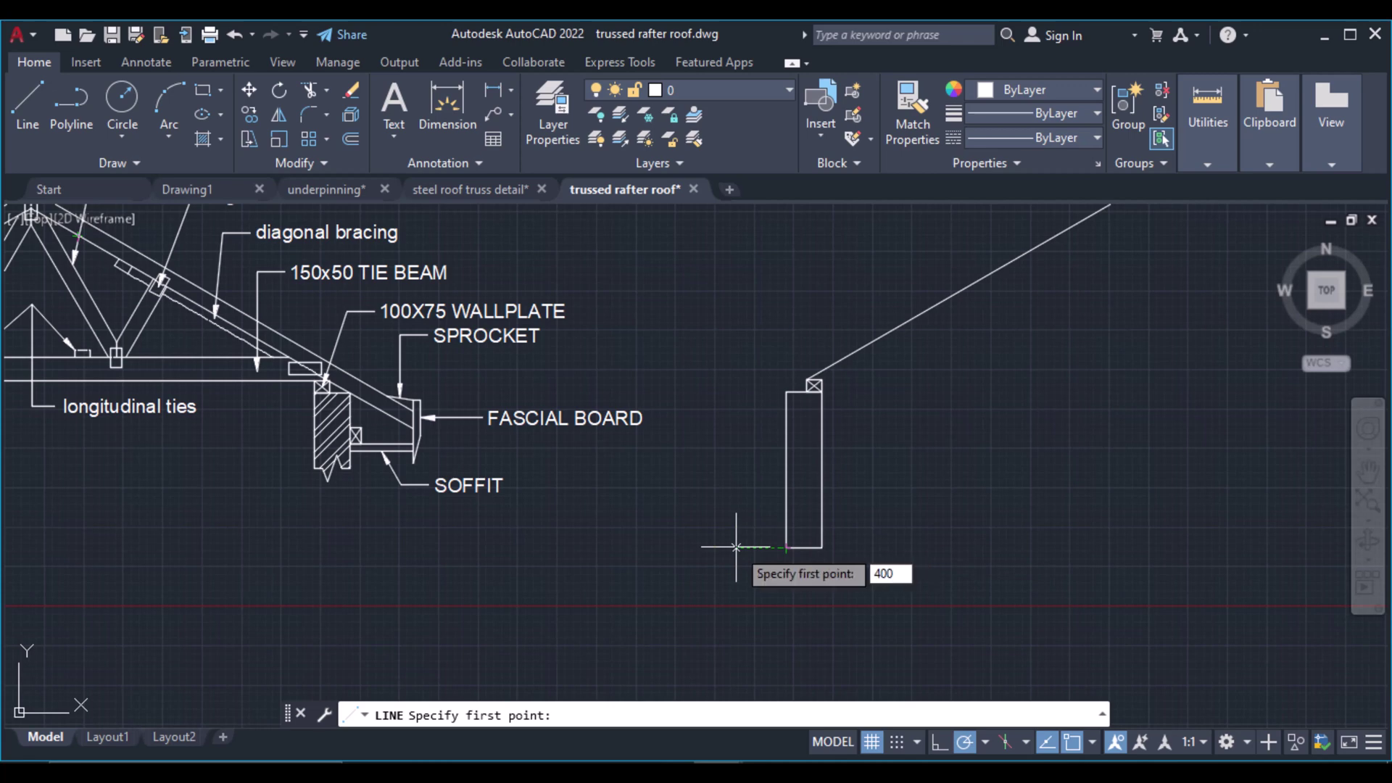
{"action": "key", "text": "Return"}
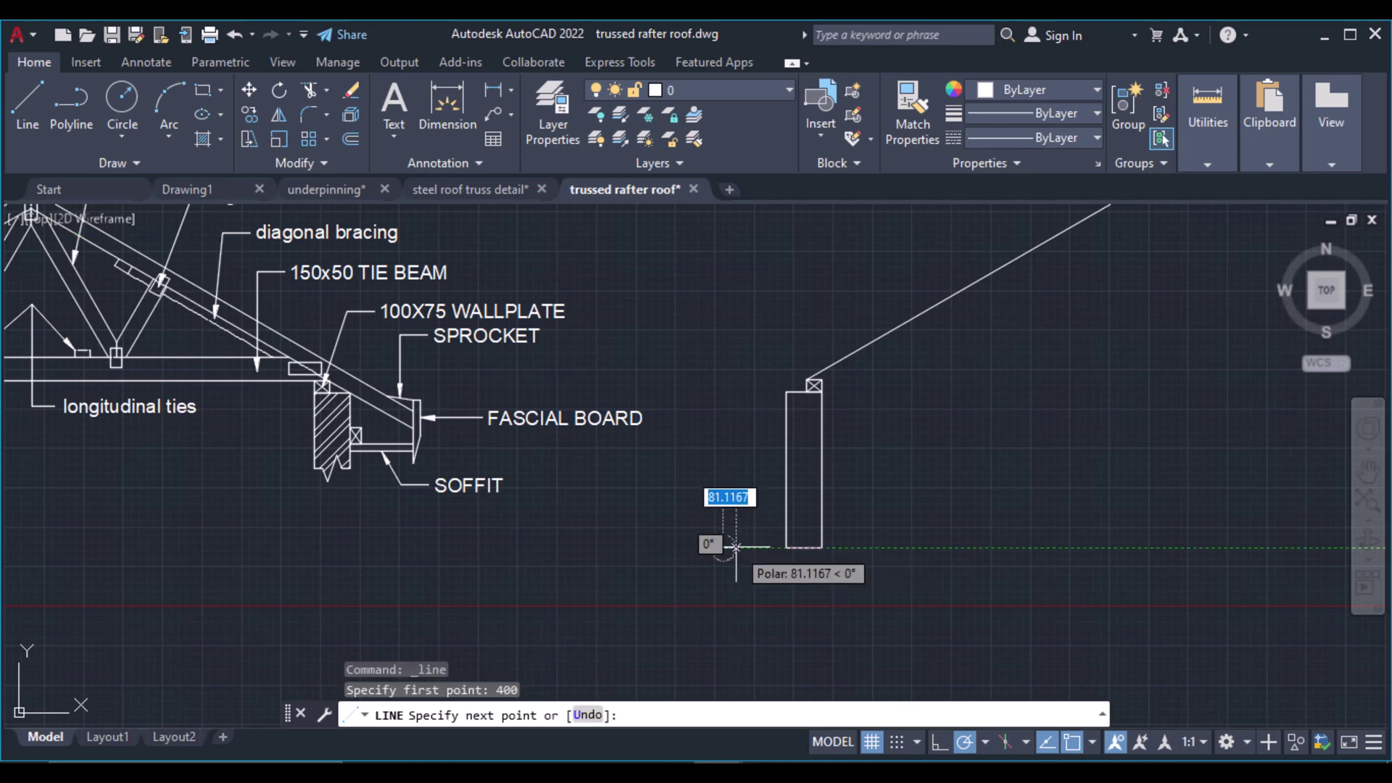
{"action": "left_click", "coordinate": [722, 310]}
{"action": "key", "text": "Return"}
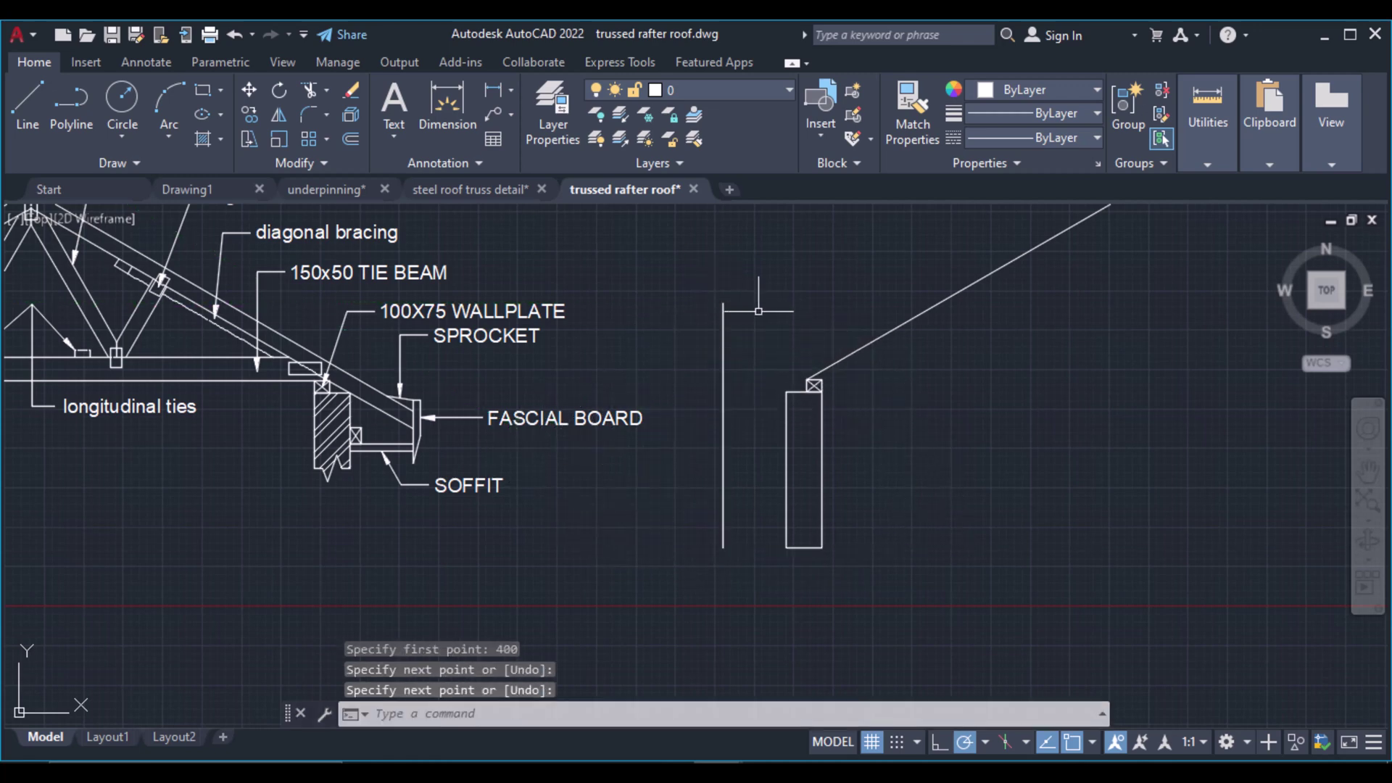
Extend the rafter line's lower end down to the vertical line on the left of the wall
{"action": "middle_click_drag", "start_coordinate": [758, 310], "coordinate": [603, 390]}
{"action": "type", "text": "tr"}
{"action": "key", "text": "Return"}
{"action": "left_click", "coordinate": [593, 517]}
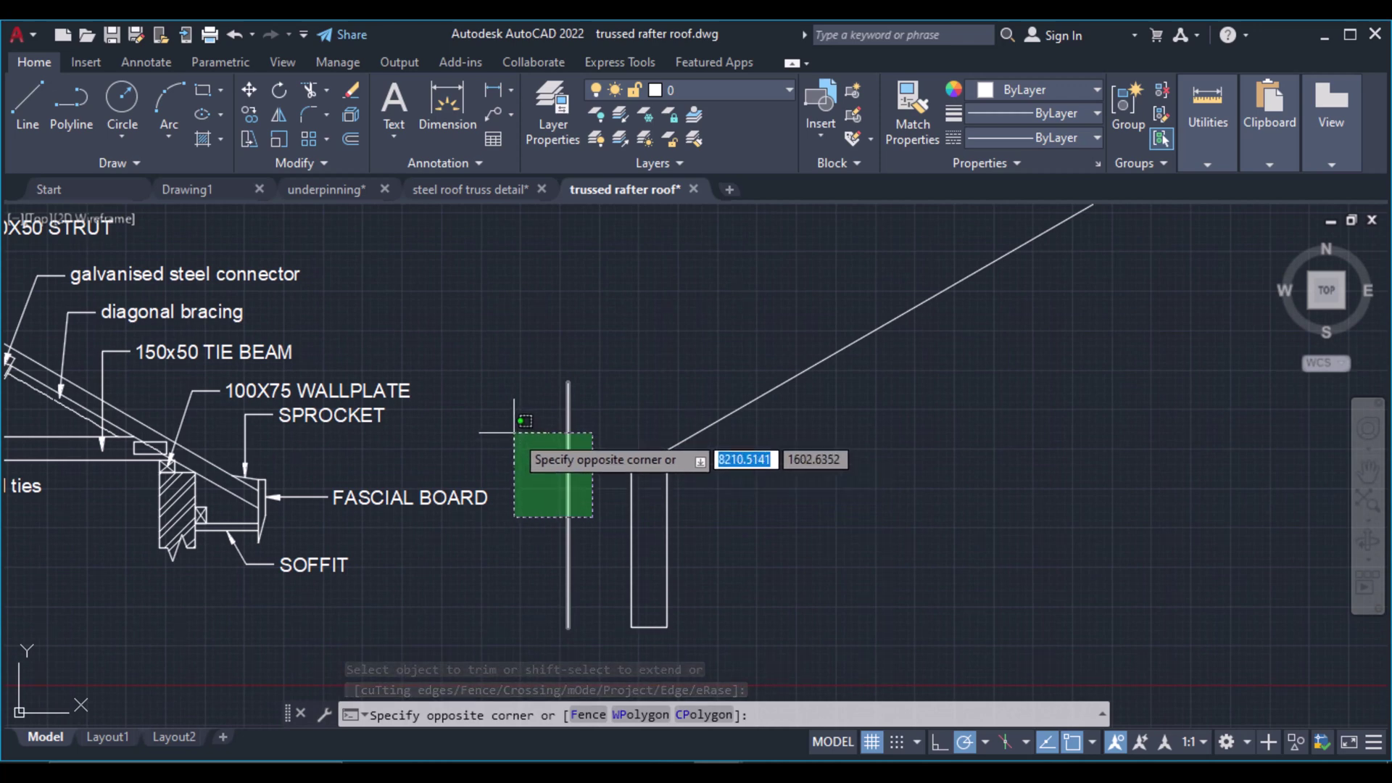
{"action": "left_click", "coordinate": [515, 433]}
{"action": "left_click", "coordinate": [306, 92]}
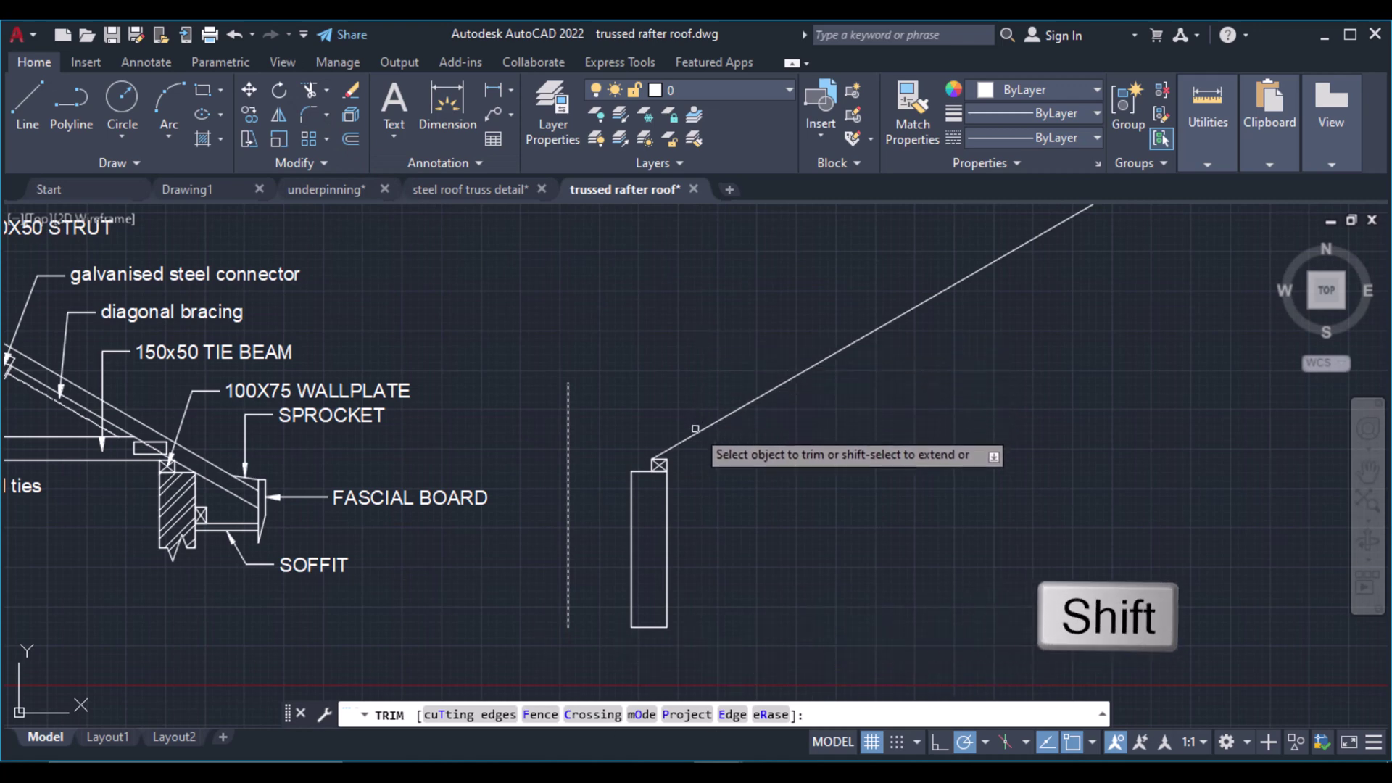
{"action": "left_click", "coordinate": [693, 437], "text": "shift"}
{"action": "key", "text": "Return"}
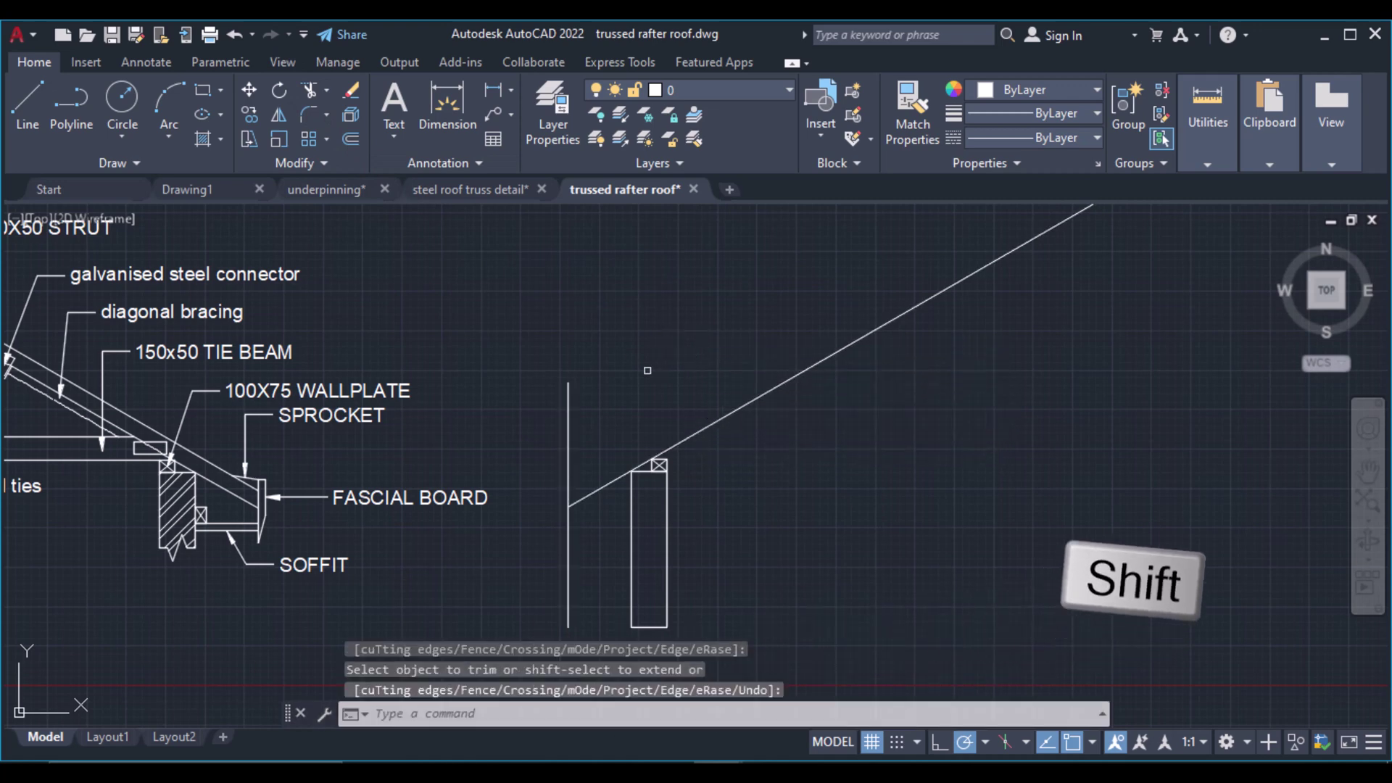
Offset the rafter line 100 to its upper side to form the rafter's top edge
{"action": "scroll", "coordinate": [661, 482], "scroll_direction": "down", "scroll_amount": 2}
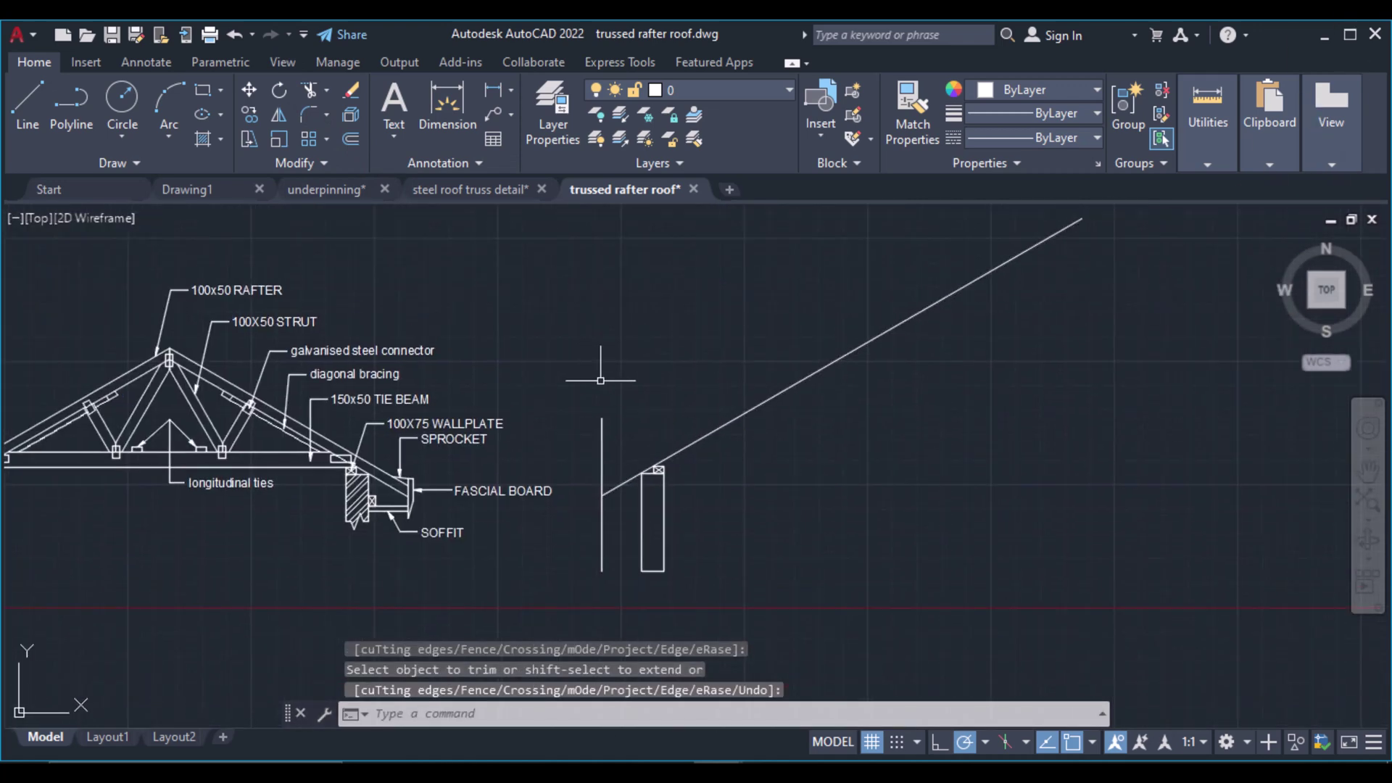
{"action": "scroll", "coordinate": [590, 372], "scroll_direction": "up", "scroll_amount": 1}
{"action": "scroll", "coordinate": [341, 399], "scroll_direction": "up", "scroll_amount": 2}
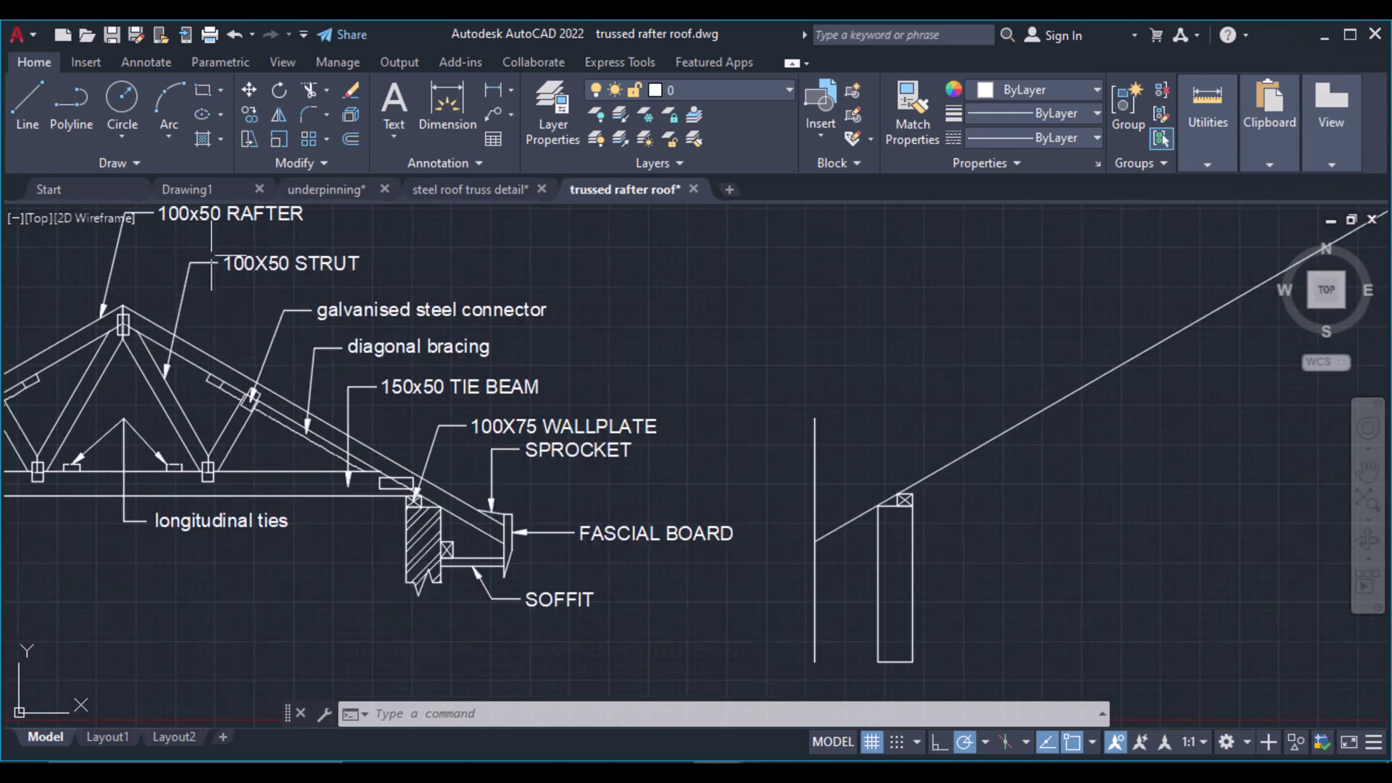
{"action": "scroll", "coordinate": [739, 308], "scroll_direction": "down", "scroll_amount": 3}
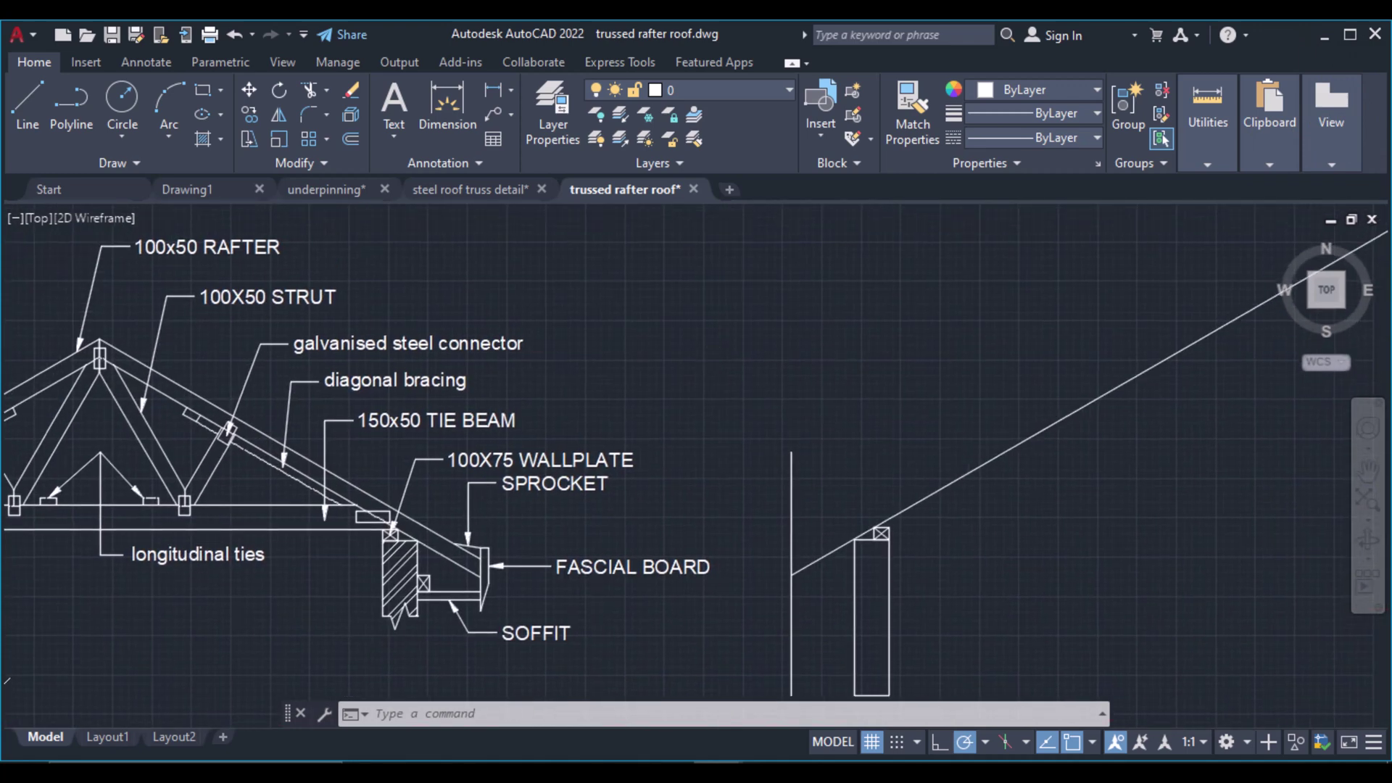
{"action": "left_click", "coordinate": [922, 455]}
{"action": "left_click", "coordinate": [793, 338]}
{"action": "left_click", "coordinate": [354, 138]}
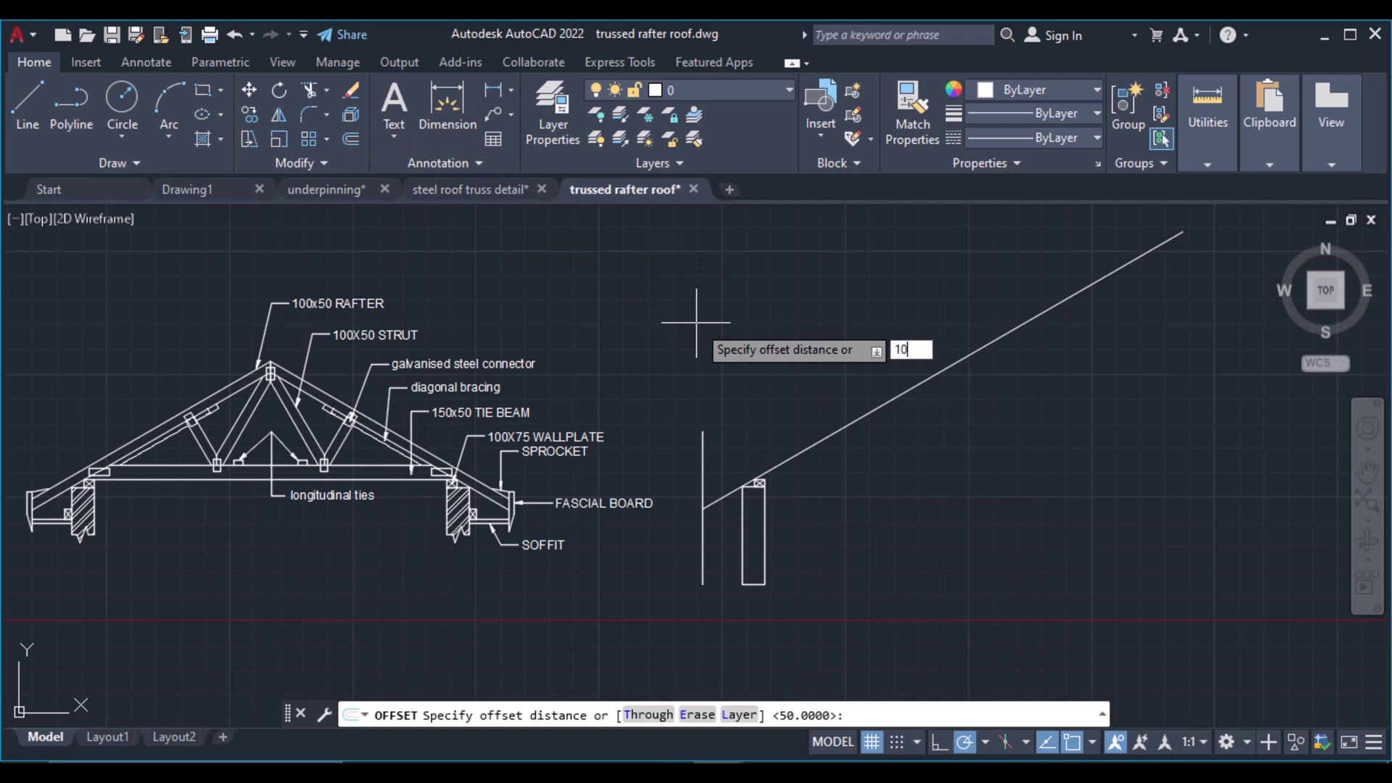
{"action": "key", "text": "Return"}
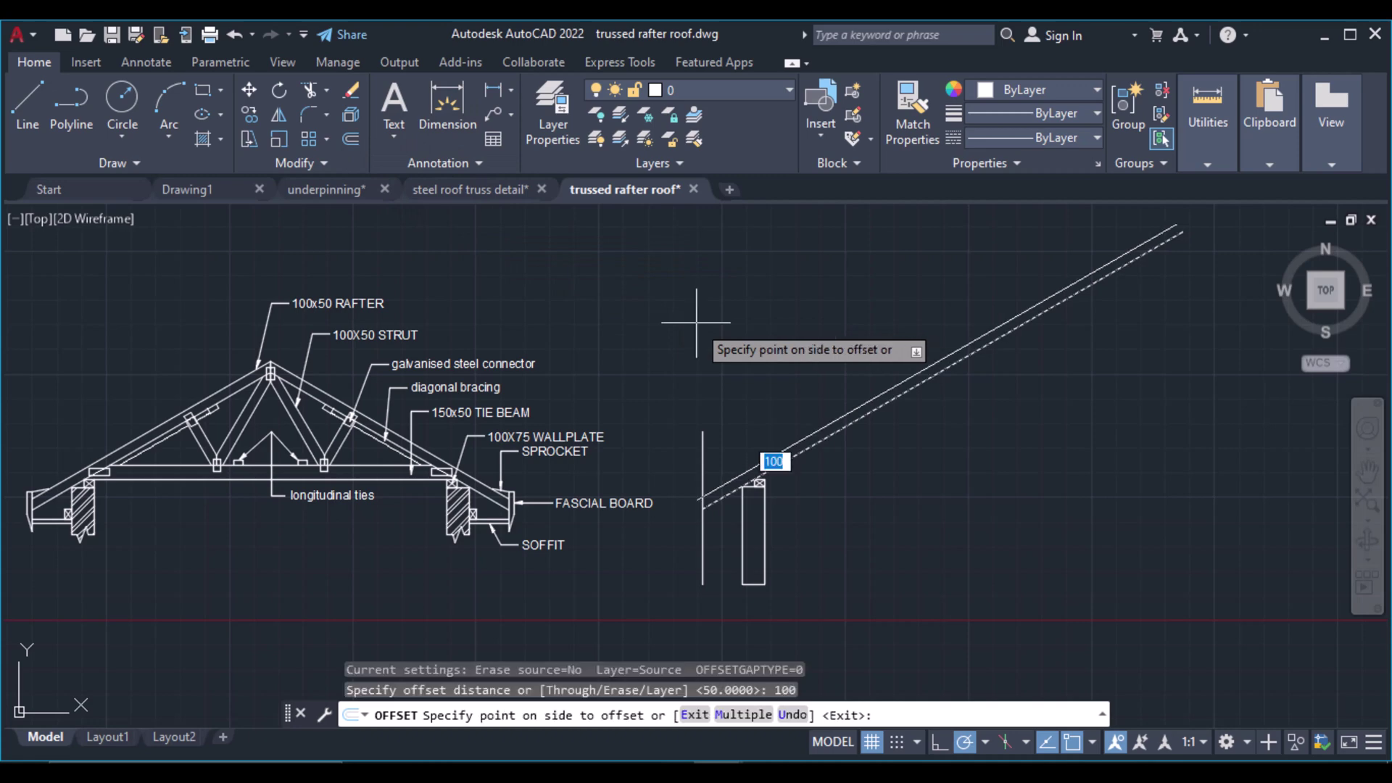
{"action": "left_click", "coordinate": [696, 323]}
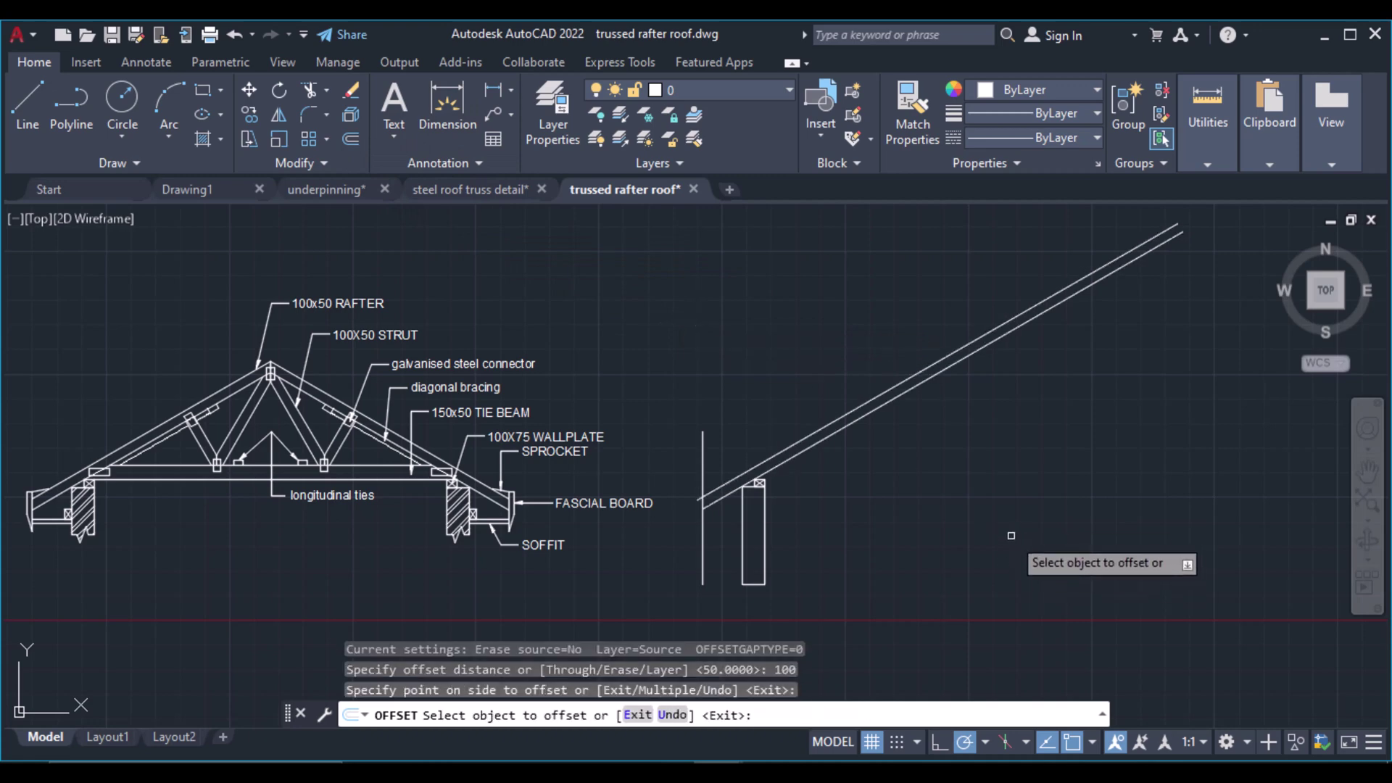
Trim the end of the rafter's upper line that projects past the vertical line
{"action": "left_click", "coordinate": [315, 90]}
{"action": "key", "text": "Return"}
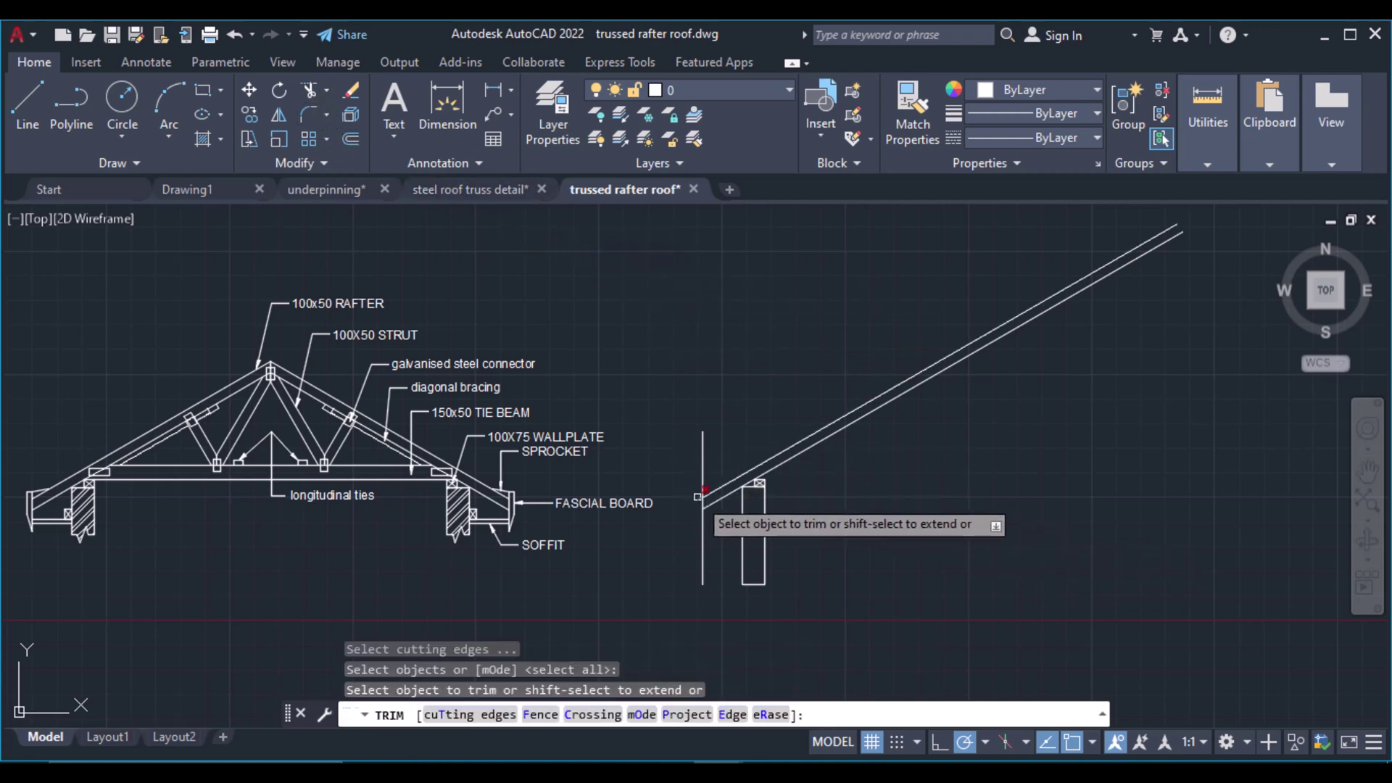
{"action": "left_click", "coordinate": [698, 497]}
{"action": "key", "text": "Escape"}
Stretch the vertical eaves line's upper end down to just above the rafter's top edge
{"action": "middle_click_drag", "start_coordinate": [662, 435], "coordinate": [803, 391]}
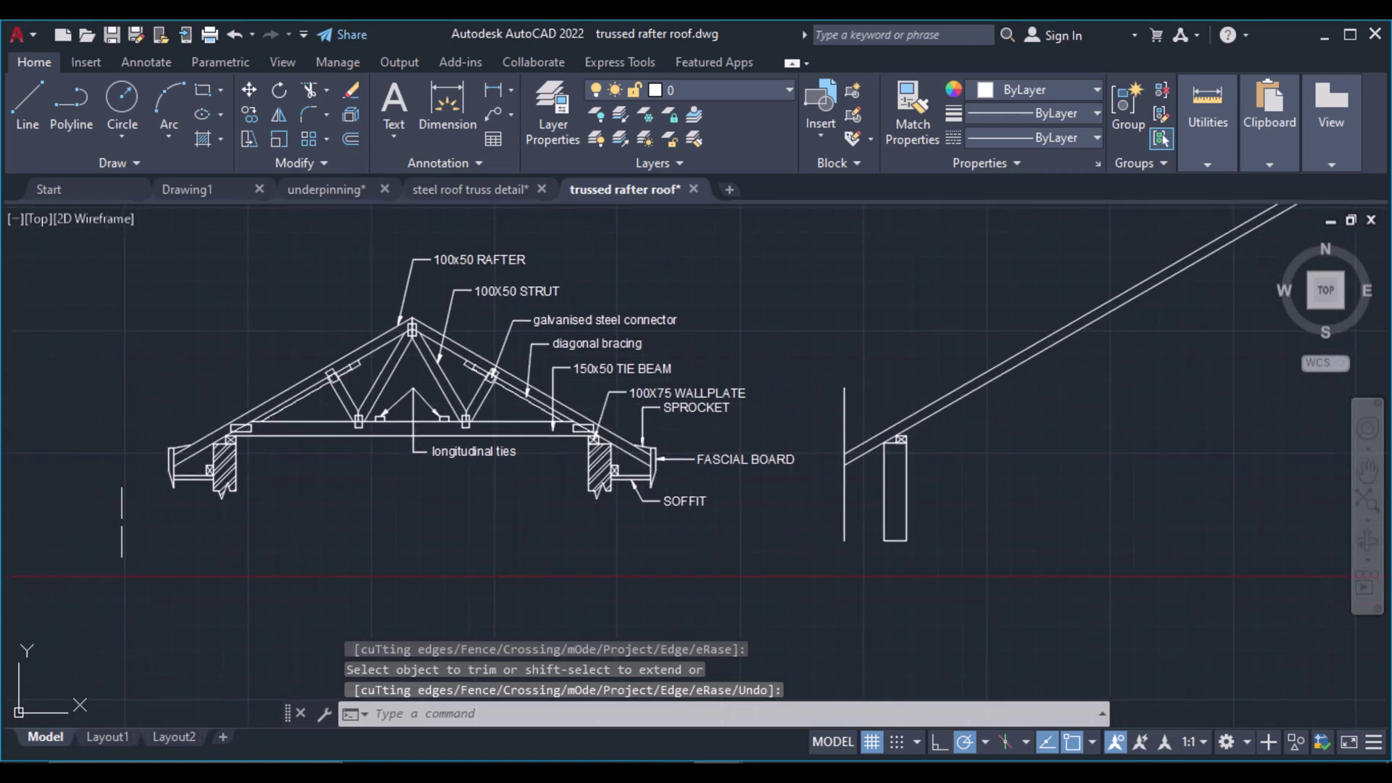
{"action": "scroll", "coordinate": [197, 434], "scroll_direction": "up", "scroll_amount": 4}
{"action": "scroll", "coordinate": [689, 435], "scroll_direction": "down", "scroll_amount": 3}
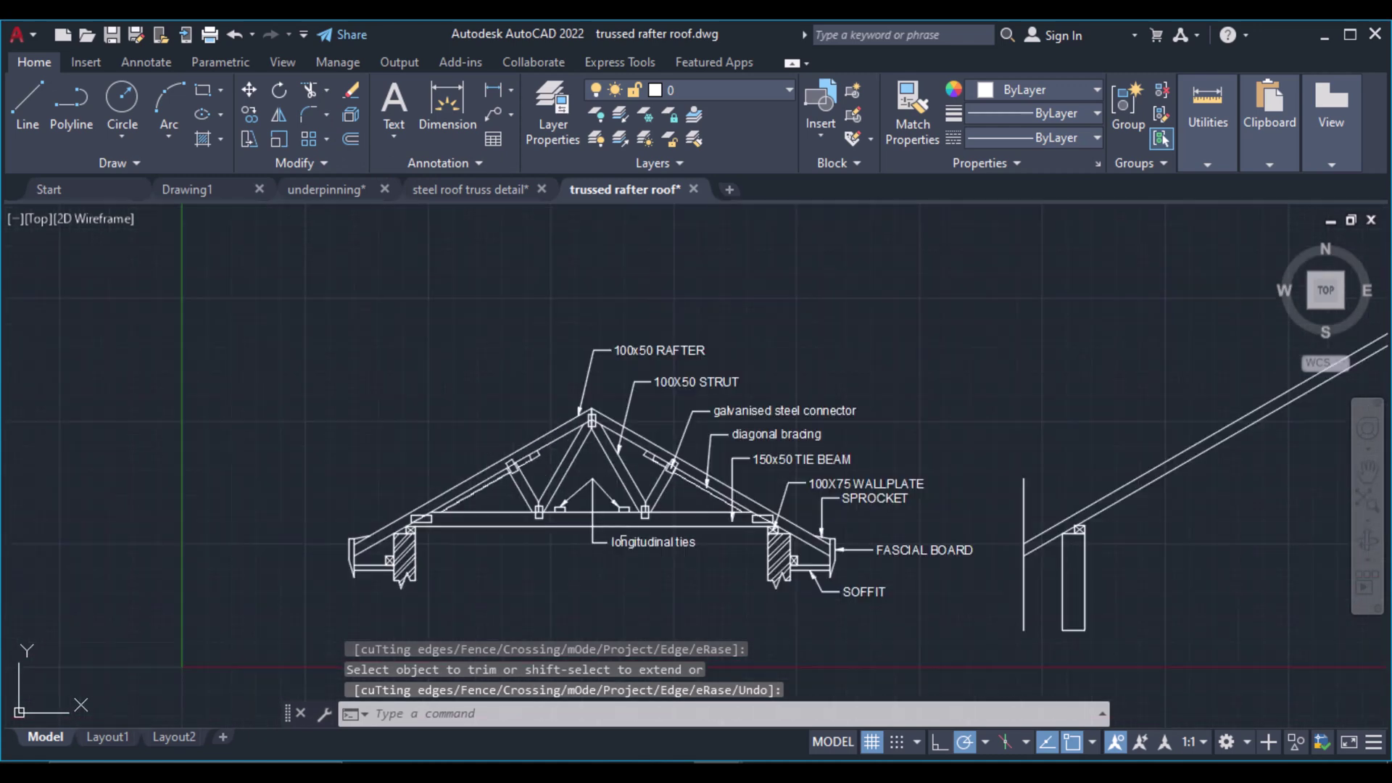
{"action": "middle_click_drag", "start_coordinate": [884, 427], "coordinate": [783, 411]}
{"action": "scroll", "coordinate": [824, 412], "scroll_direction": "down", "scroll_amount": 1}
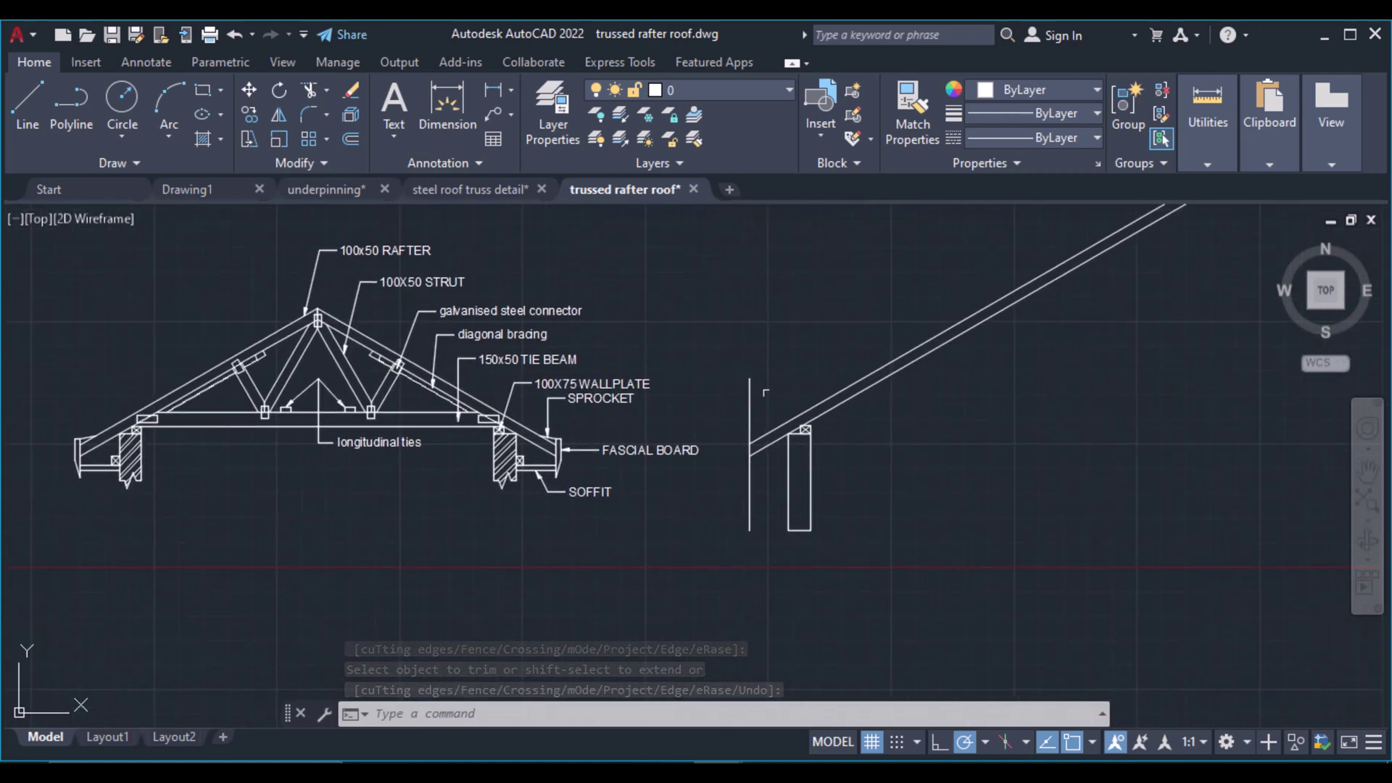
{"action": "left_click", "coordinate": [758, 411]}
{"action": "left_click", "coordinate": [747, 381]}
{"action": "scroll", "coordinate": [757, 363], "scroll_direction": "up", "scroll_amount": 2}
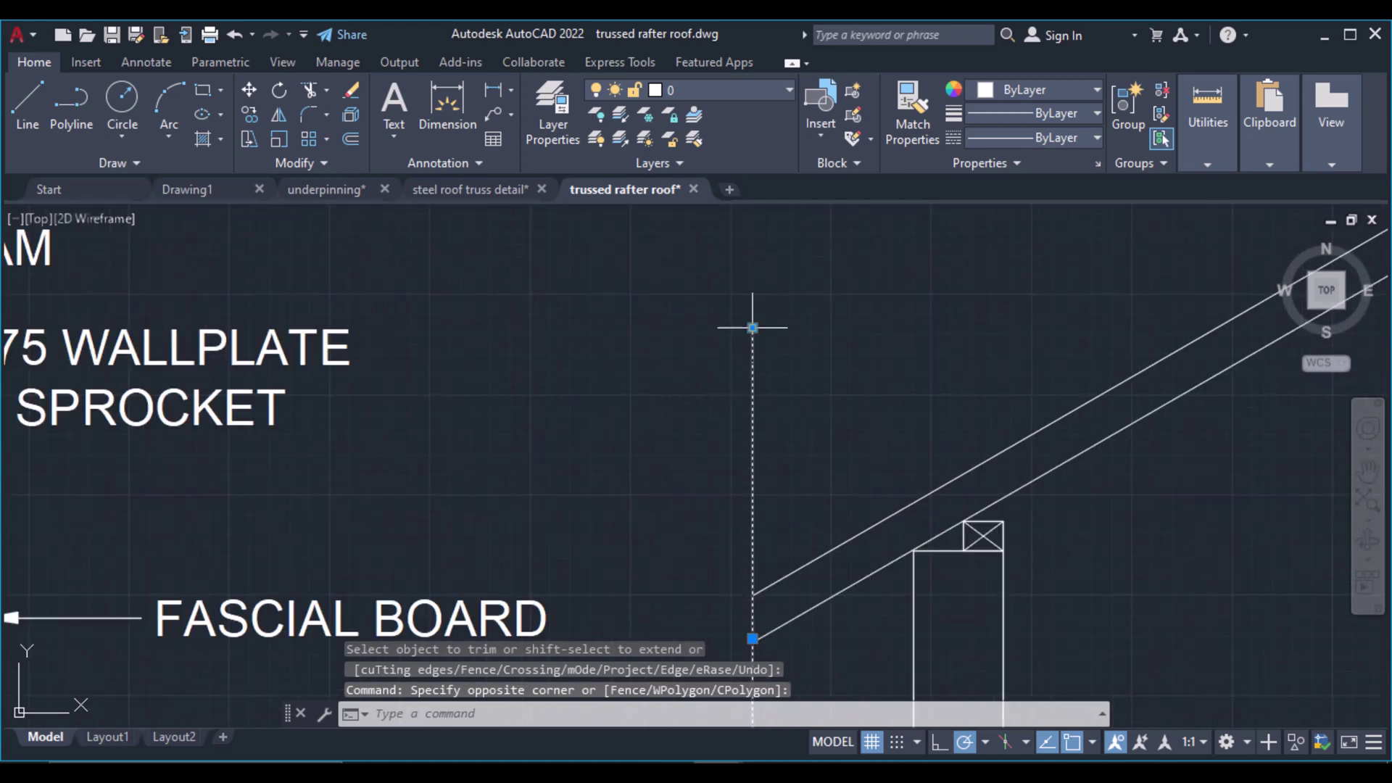
{"action": "left_click", "coordinate": [752, 327]}
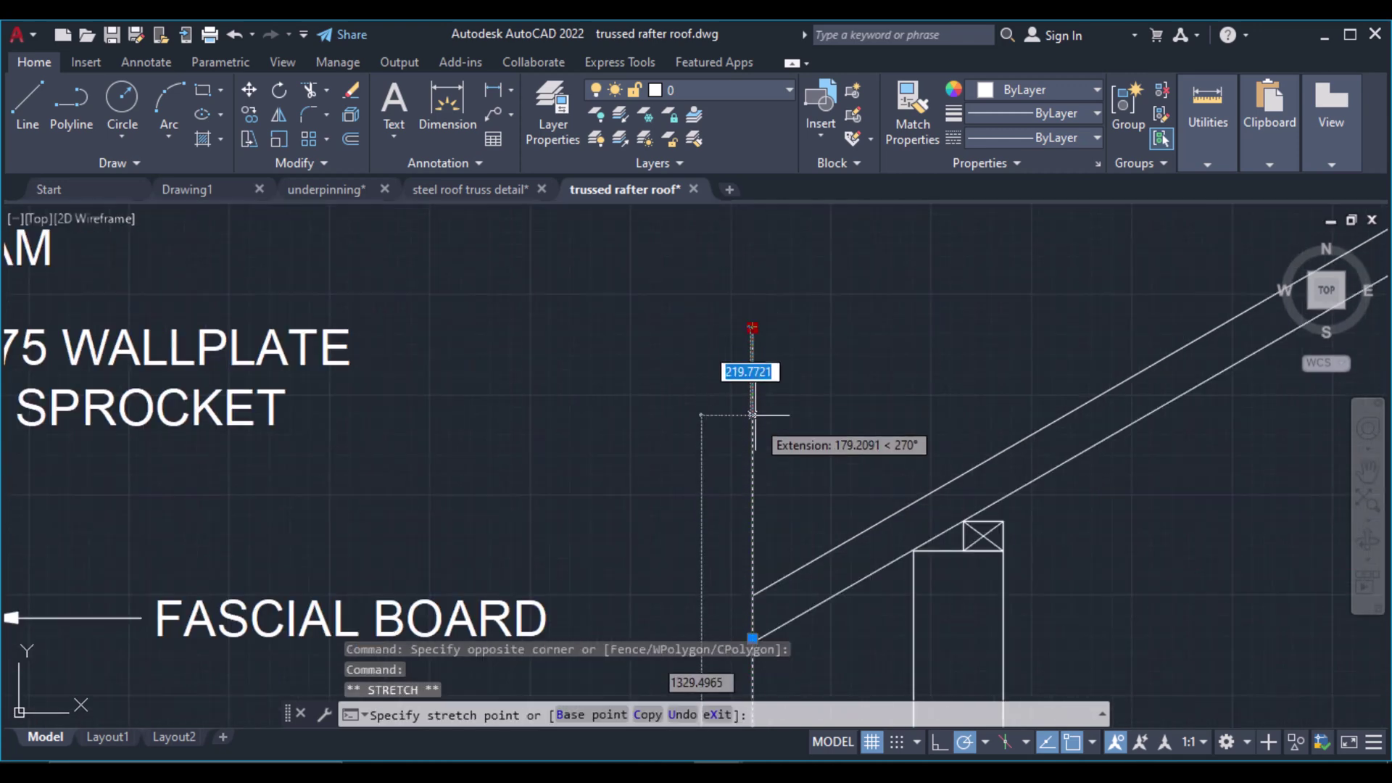
{"action": "left_click", "coordinate": [753, 569]}
{"action": "scroll", "coordinate": [796, 338], "scroll_direction": "down", "scroll_amount": 2}
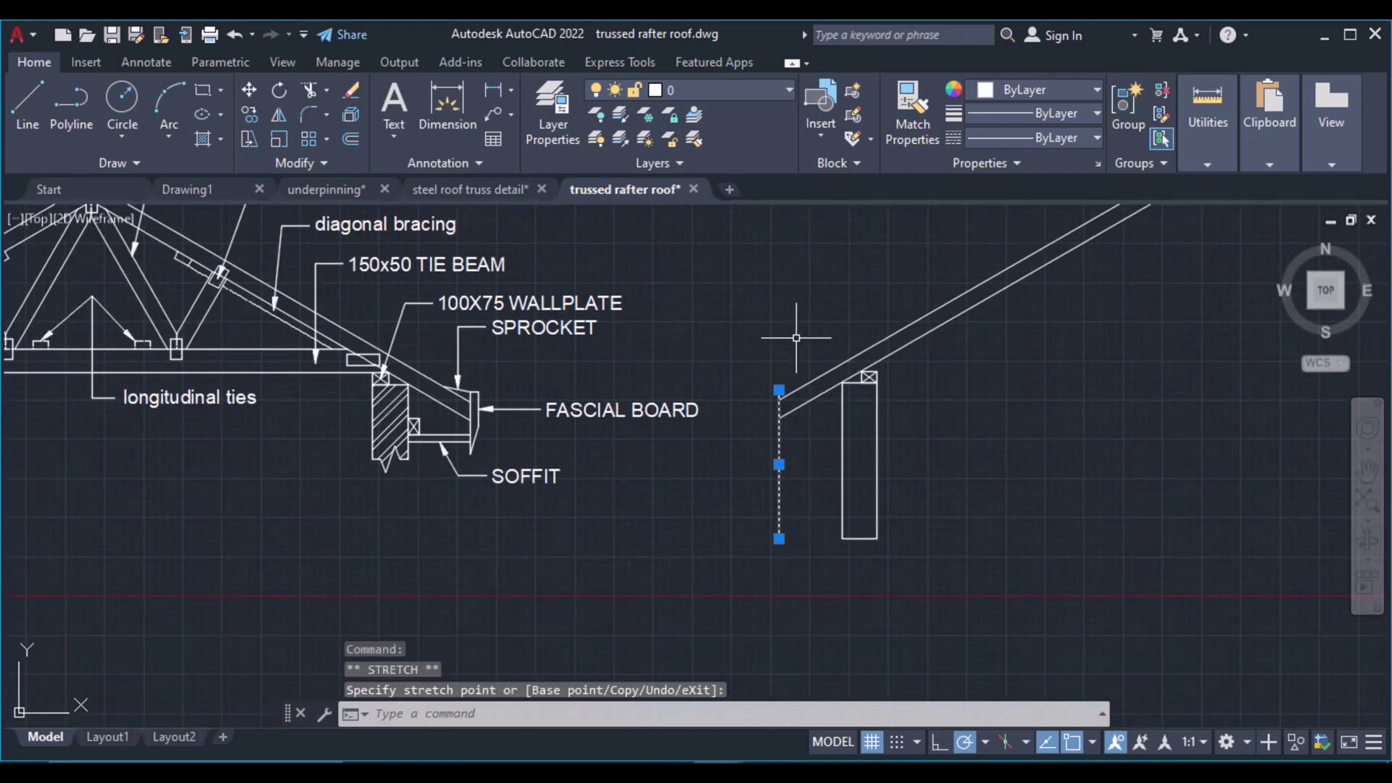
Stretch the vertical eaves line's lower end up below the rafter, leaving the line about 355.5 long
{"action": "left_click", "coordinate": [779, 538]}
{"action": "scroll", "coordinate": [776, 444], "scroll_direction": "up", "scroll_amount": 2}
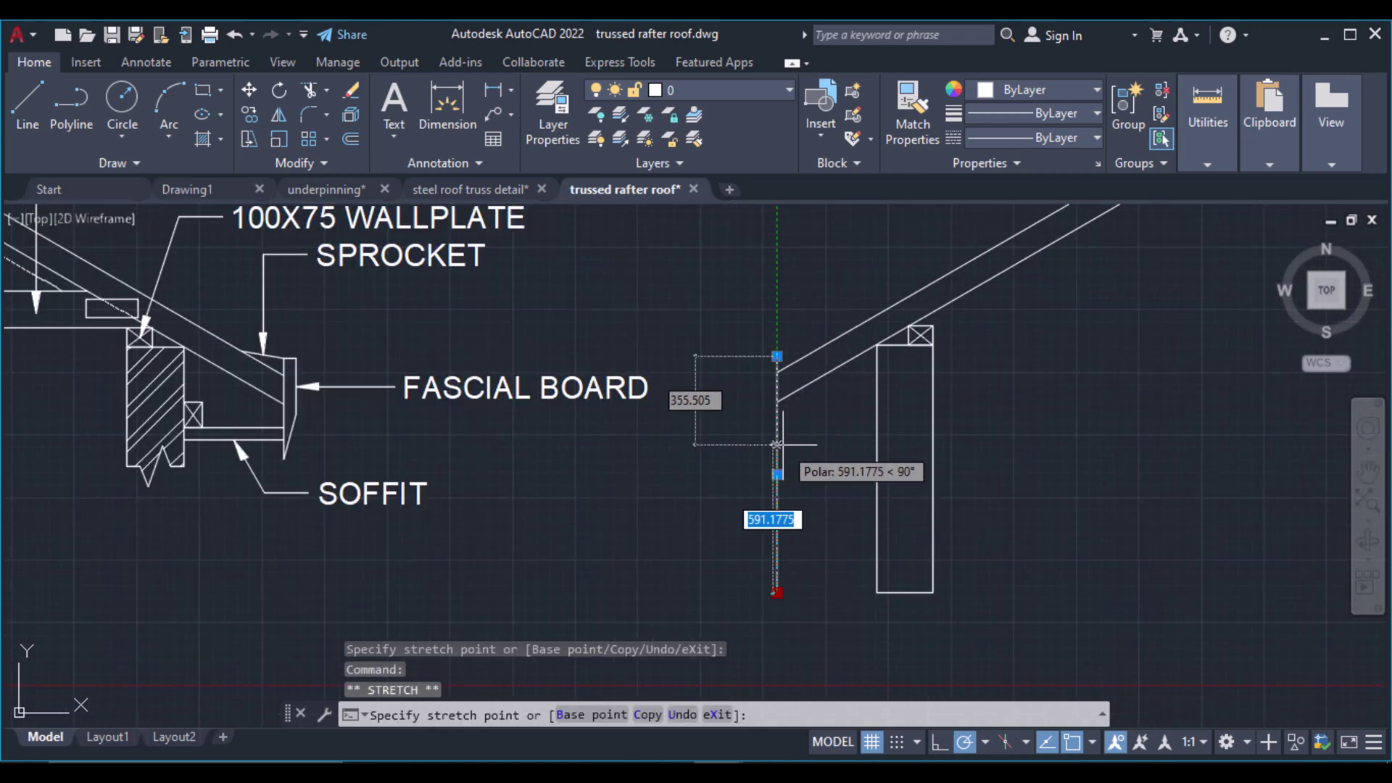
{"action": "left_click", "coordinate": [776, 445]}
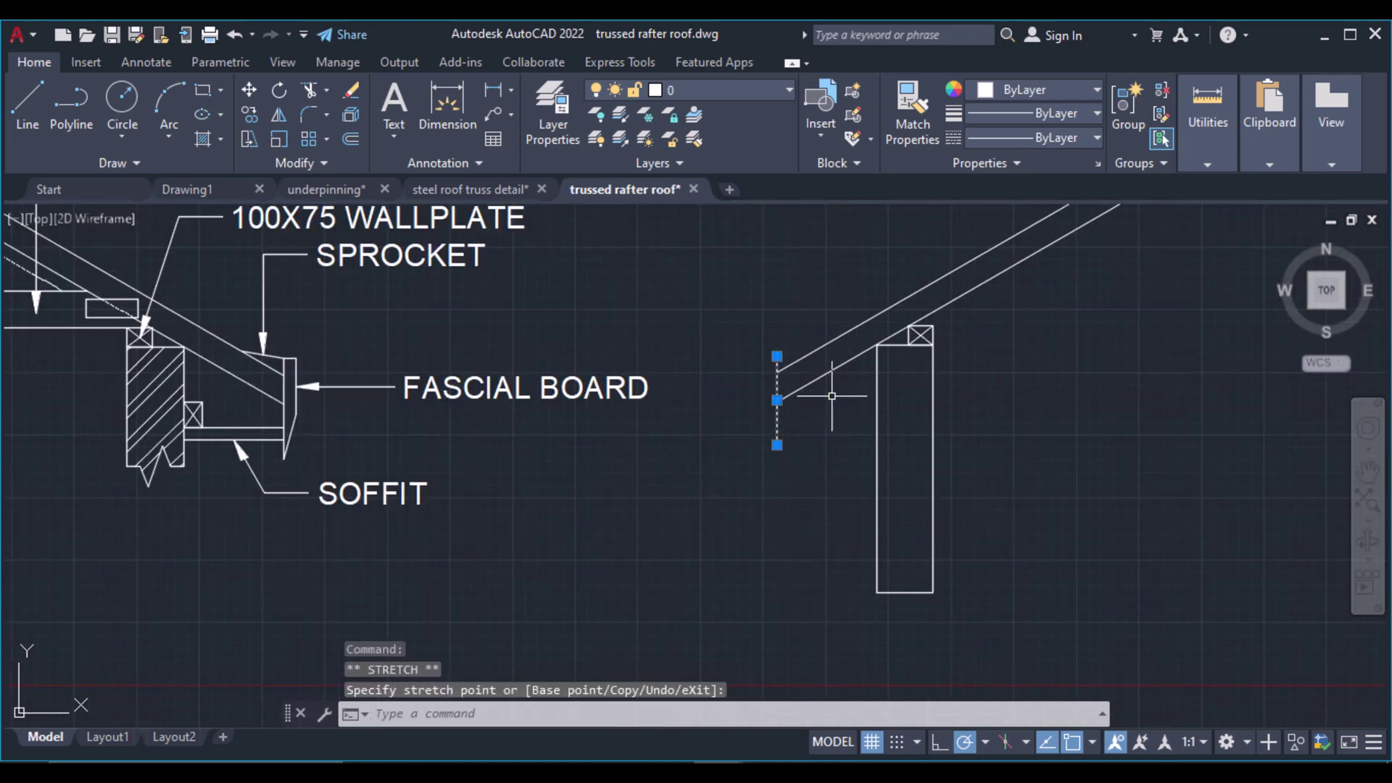
Offset the vertical eaves line 30 to the left to form the fascia board's thickness
{"action": "left_click", "coordinate": [351, 139]}
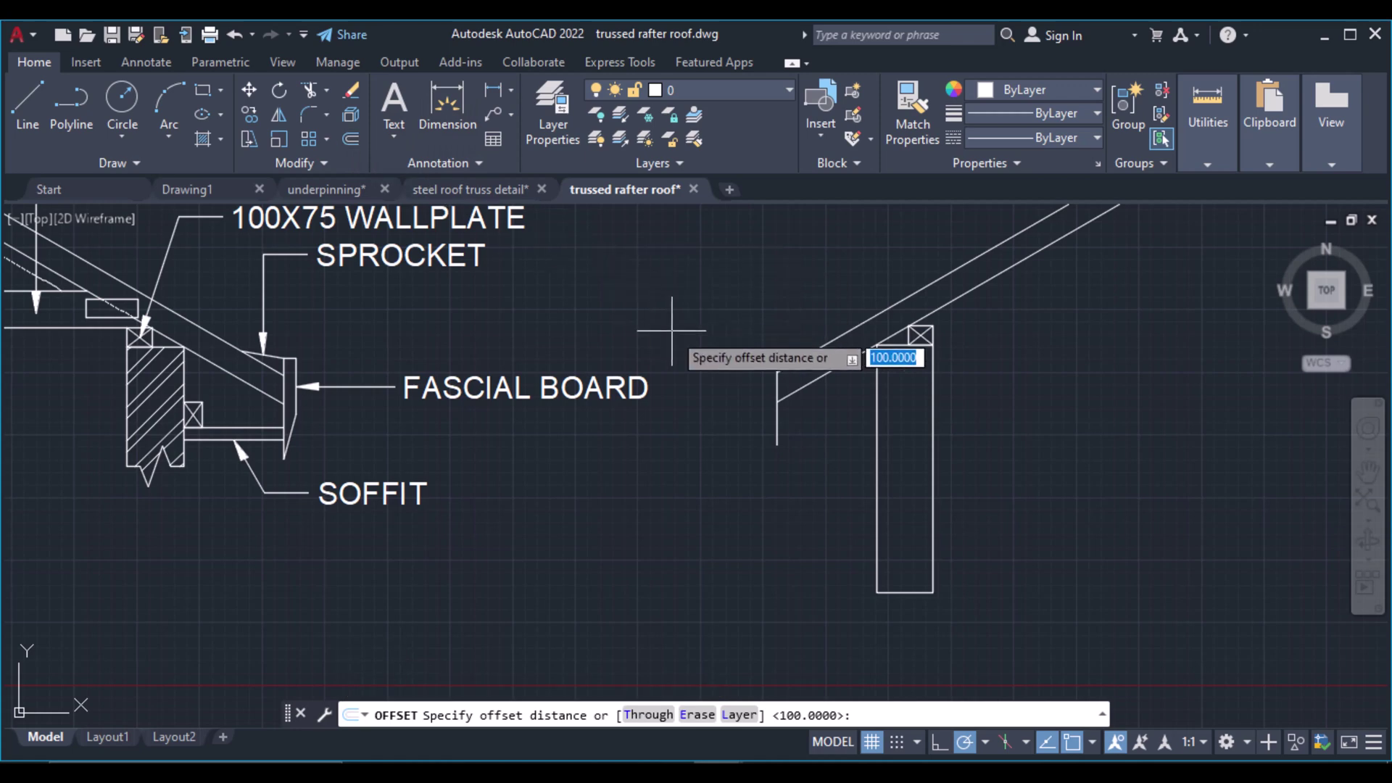
{"action": "type", "text": "30"}
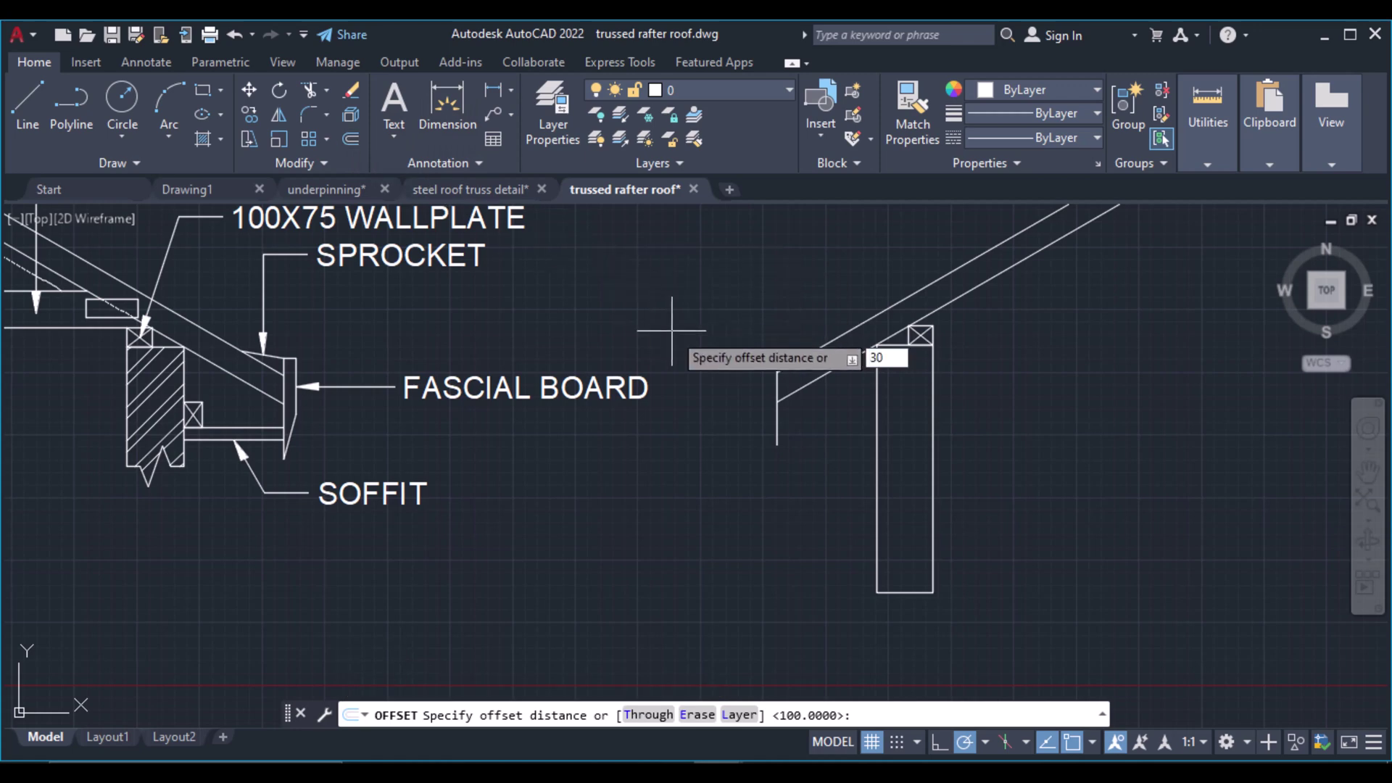
{"action": "key", "text": "Return"}
{"action": "left_click", "coordinate": [671, 330]}
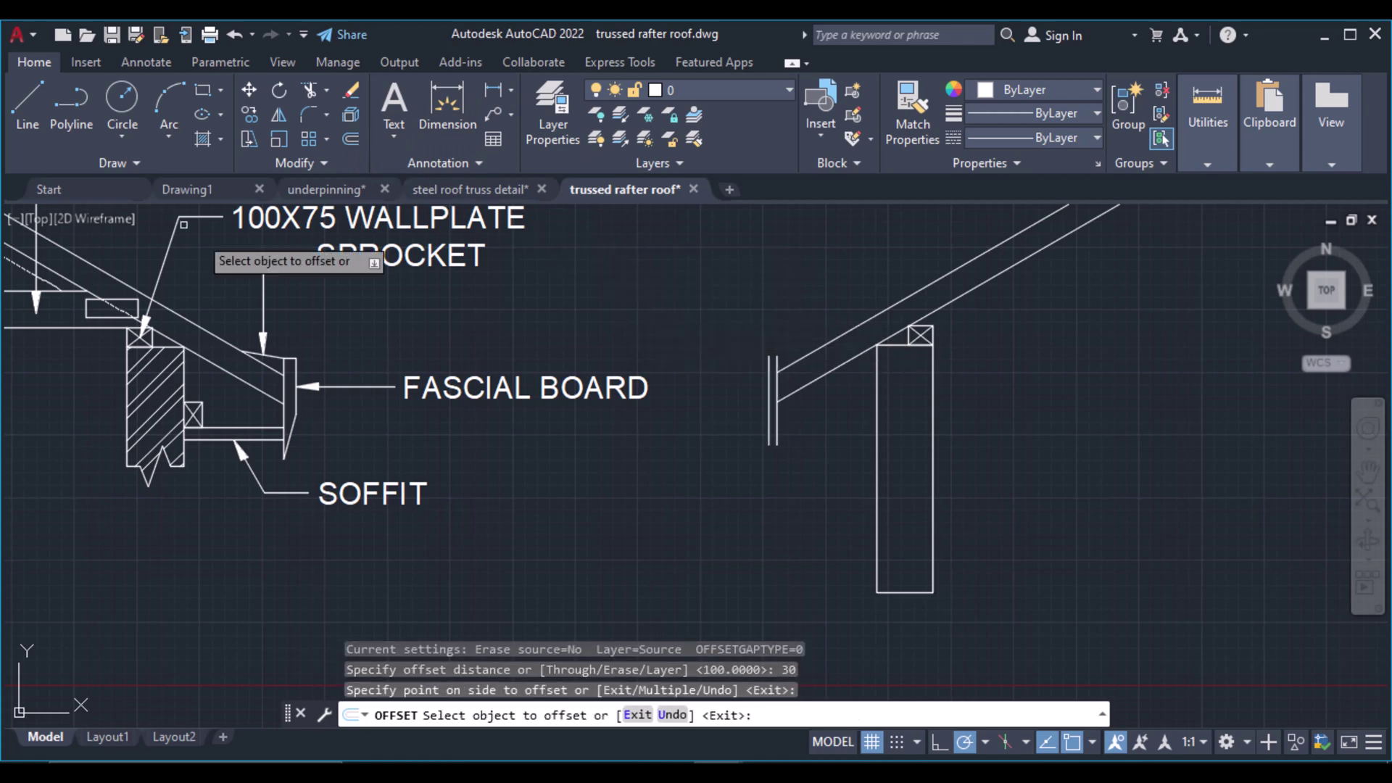
Close the top of the fascia board with a line joining the upper ends of its two vertical edges
{"action": "left_click", "coordinate": [29, 109]}
{"action": "left_click", "coordinate": [777, 357]}
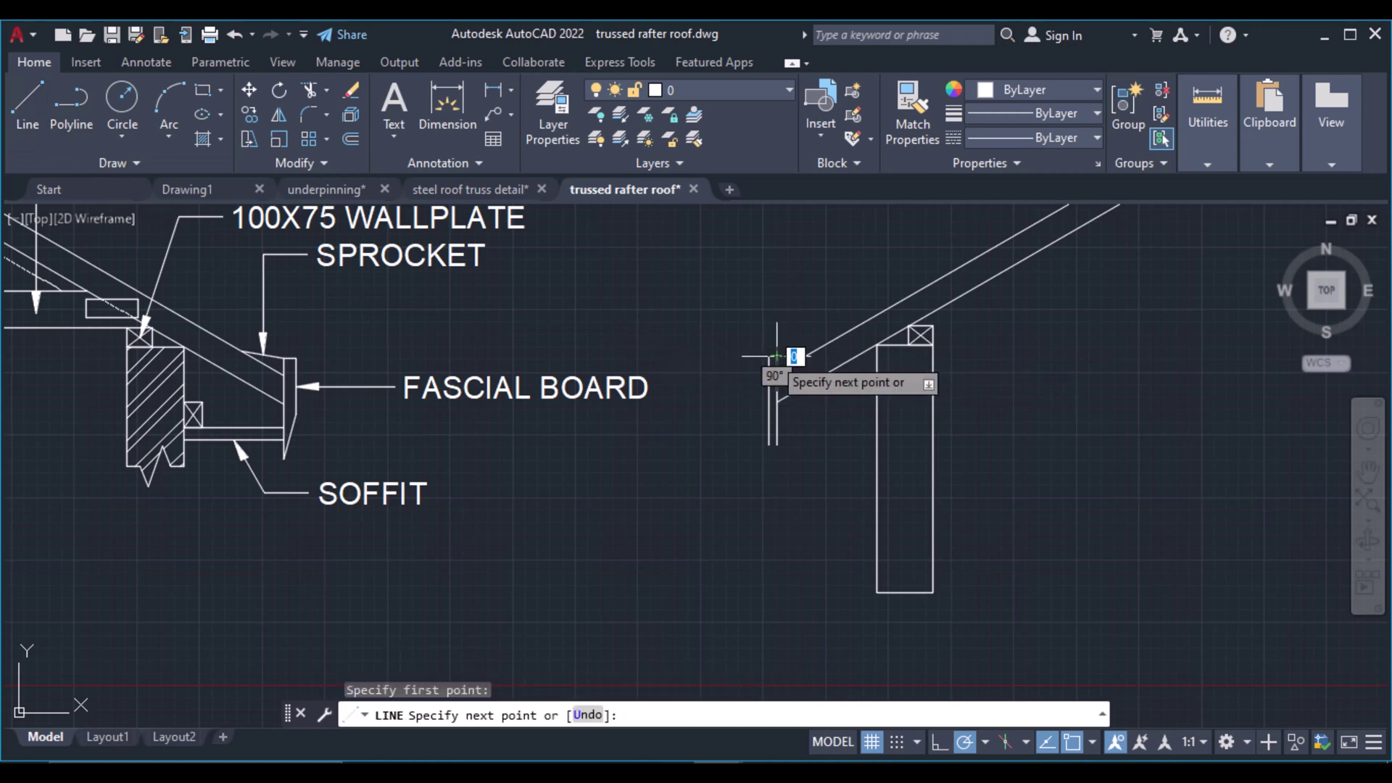
{"action": "left_click", "coordinate": [770, 357]}
{"action": "key", "text": "Return"}
Draw a slanted line from the fascia board's lower-right corner to a point about one third up its outer edge
{"action": "key", "text": "Return"}
{"action": "scroll", "coordinate": [784, 435], "scroll_direction": "up", "scroll_amount": 4}
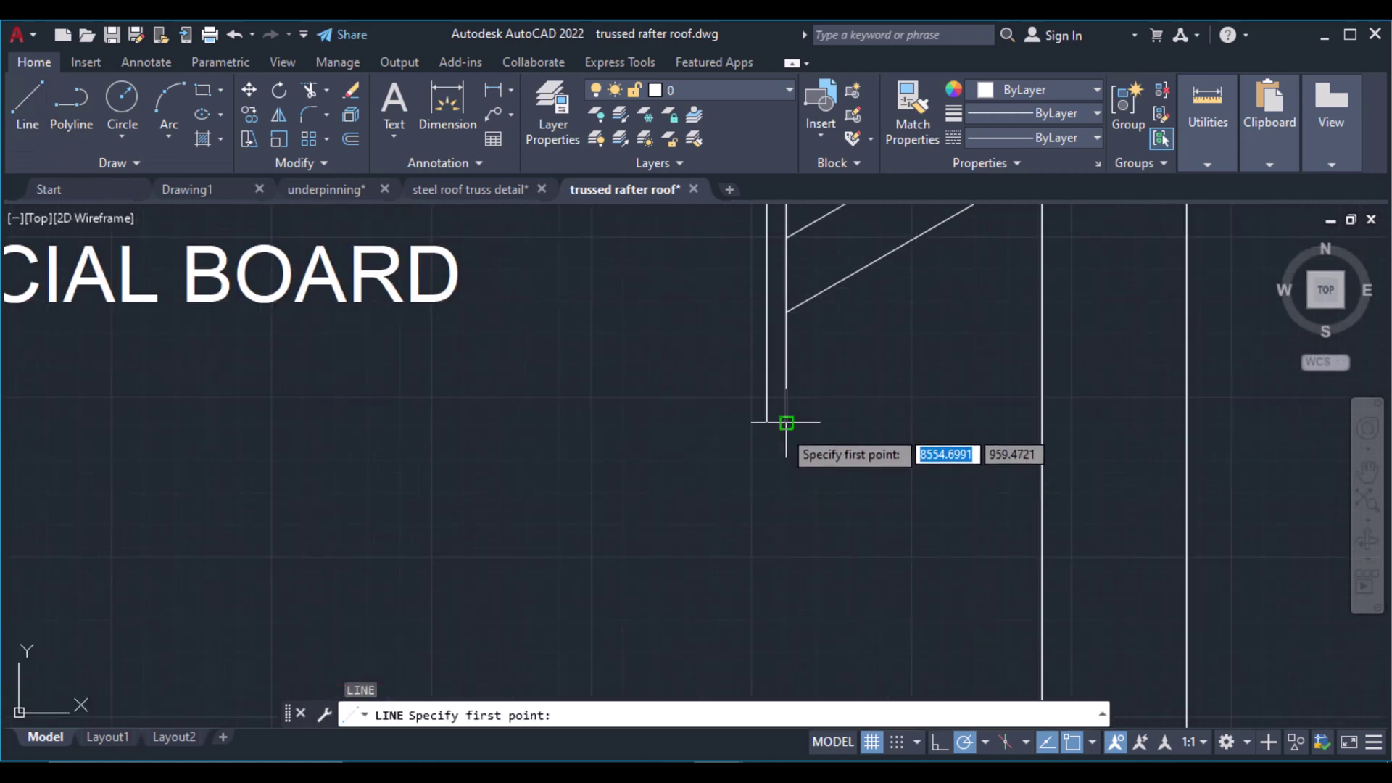
{"action": "left_click", "coordinate": [785, 423]}
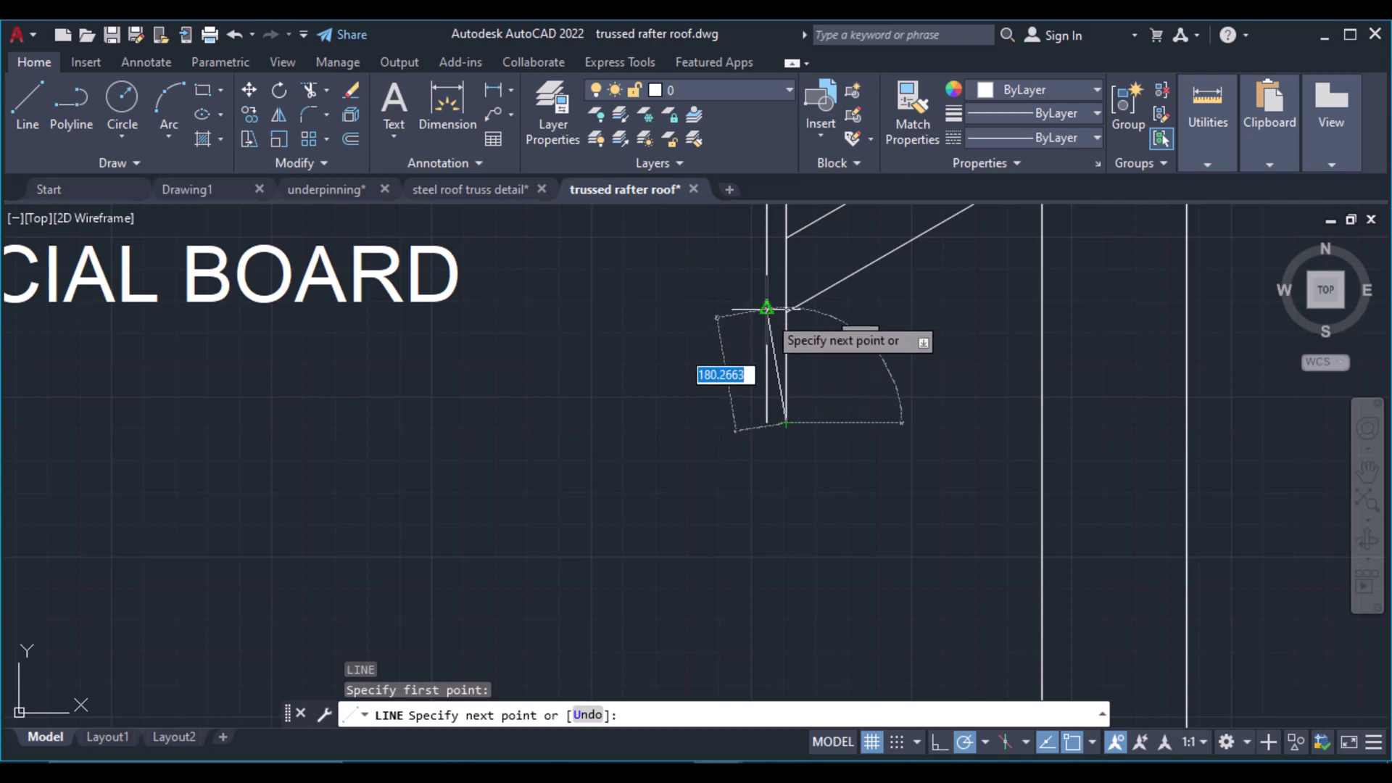
{"action": "left_click", "coordinate": [766, 346]}
{"action": "key", "text": "Return"}
Trim the part of the fascia board's outer edge below the slanted line to leave a pointed lower end
{"action": "middle_click_drag", "start_coordinate": [708, 389], "coordinate": [662, 497]}
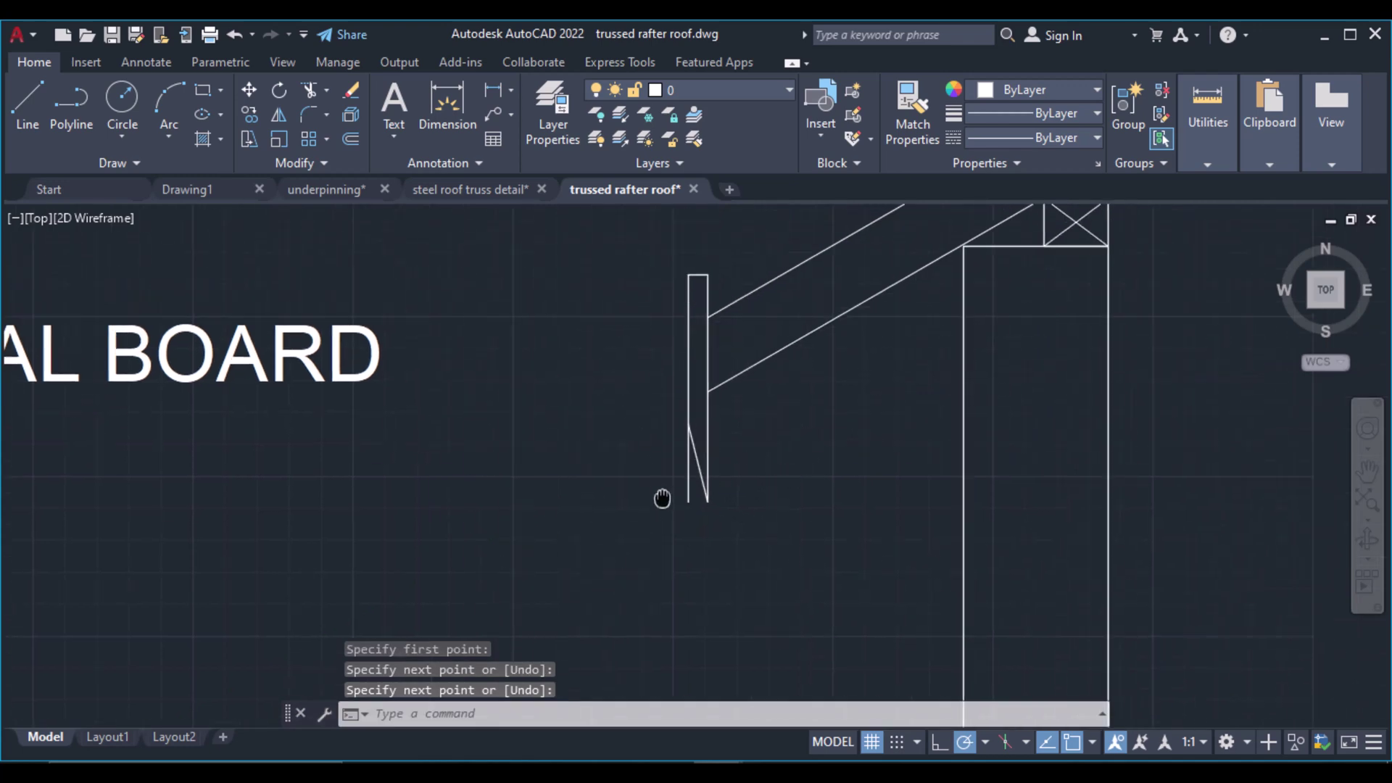
{"action": "scroll", "coordinate": [662, 498], "scroll_direction": "up", "scroll_amount": 4}
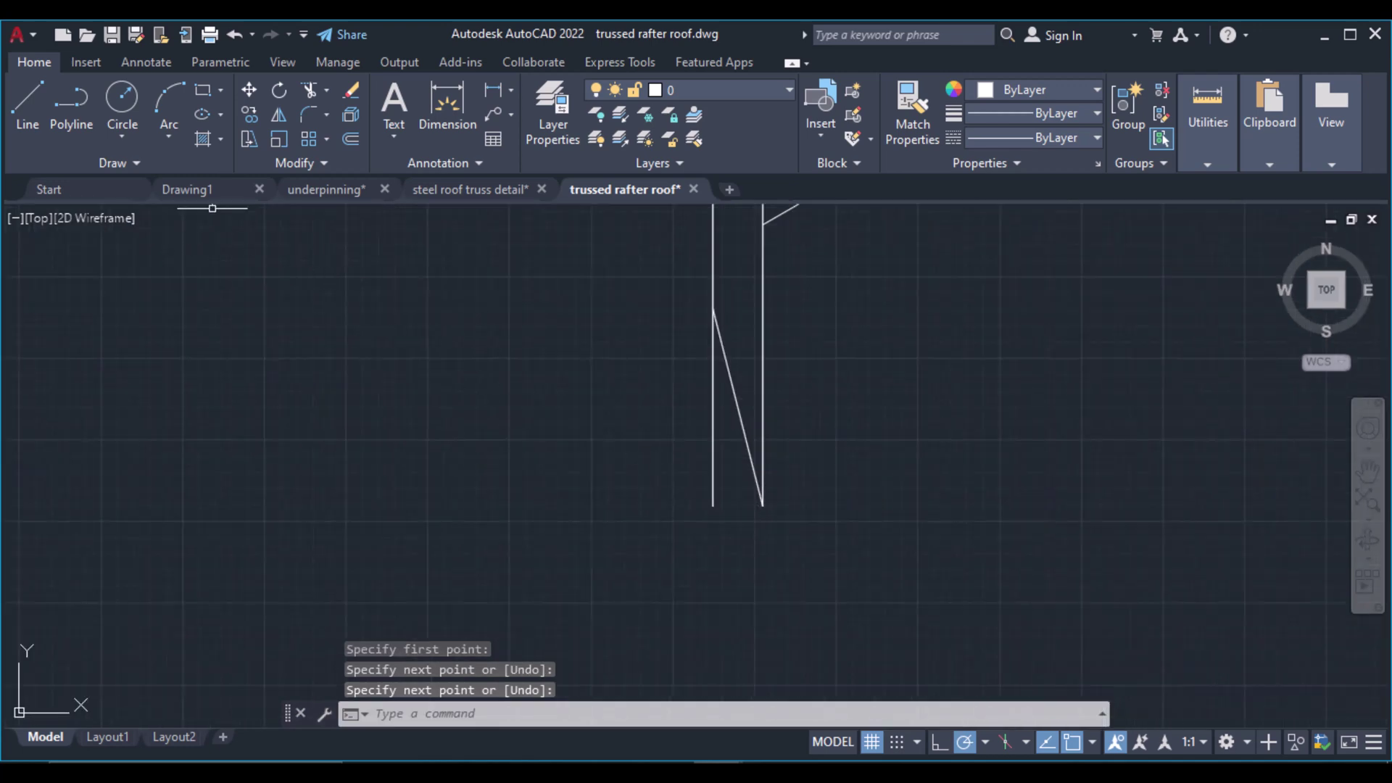
{"action": "left_click", "coordinate": [309, 90]}
{"action": "key", "text": "Return"}
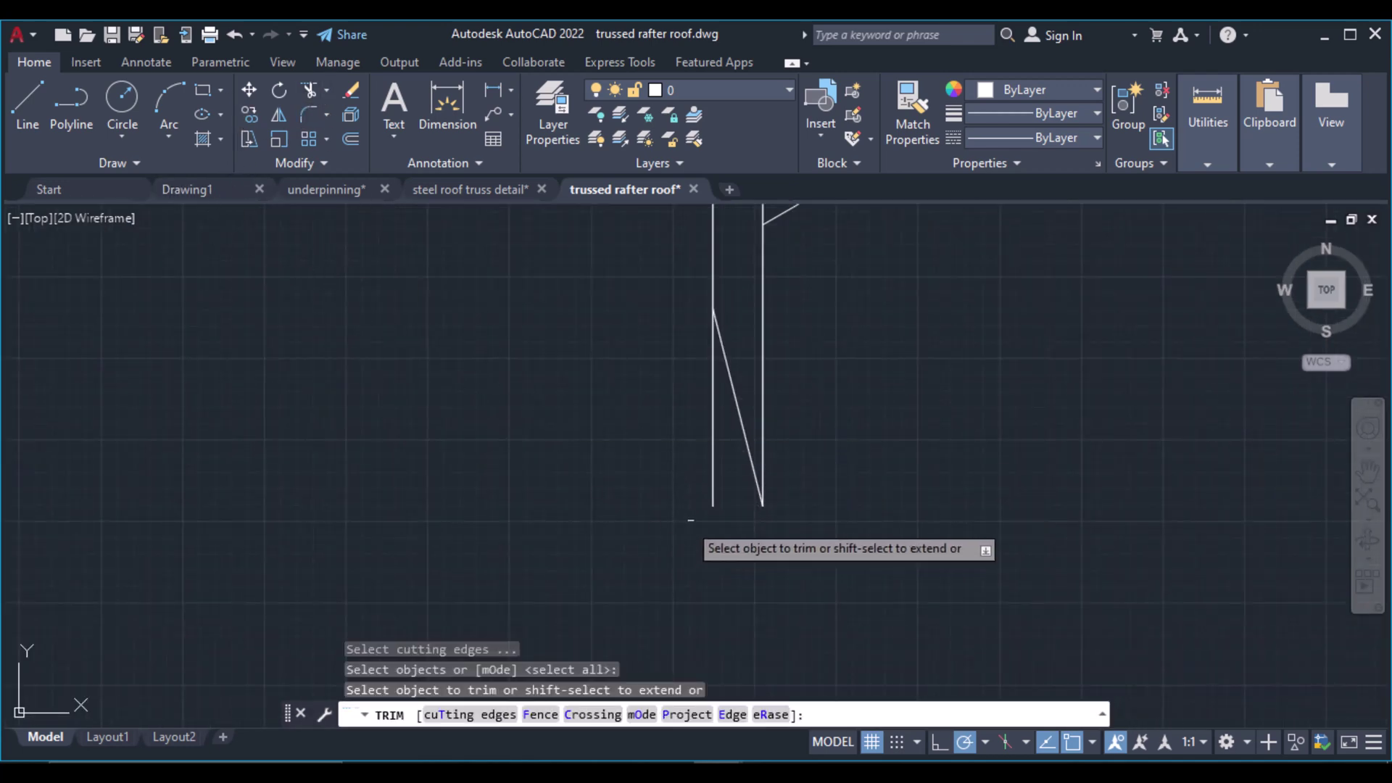
{"action": "left_click", "coordinate": [714, 410]}
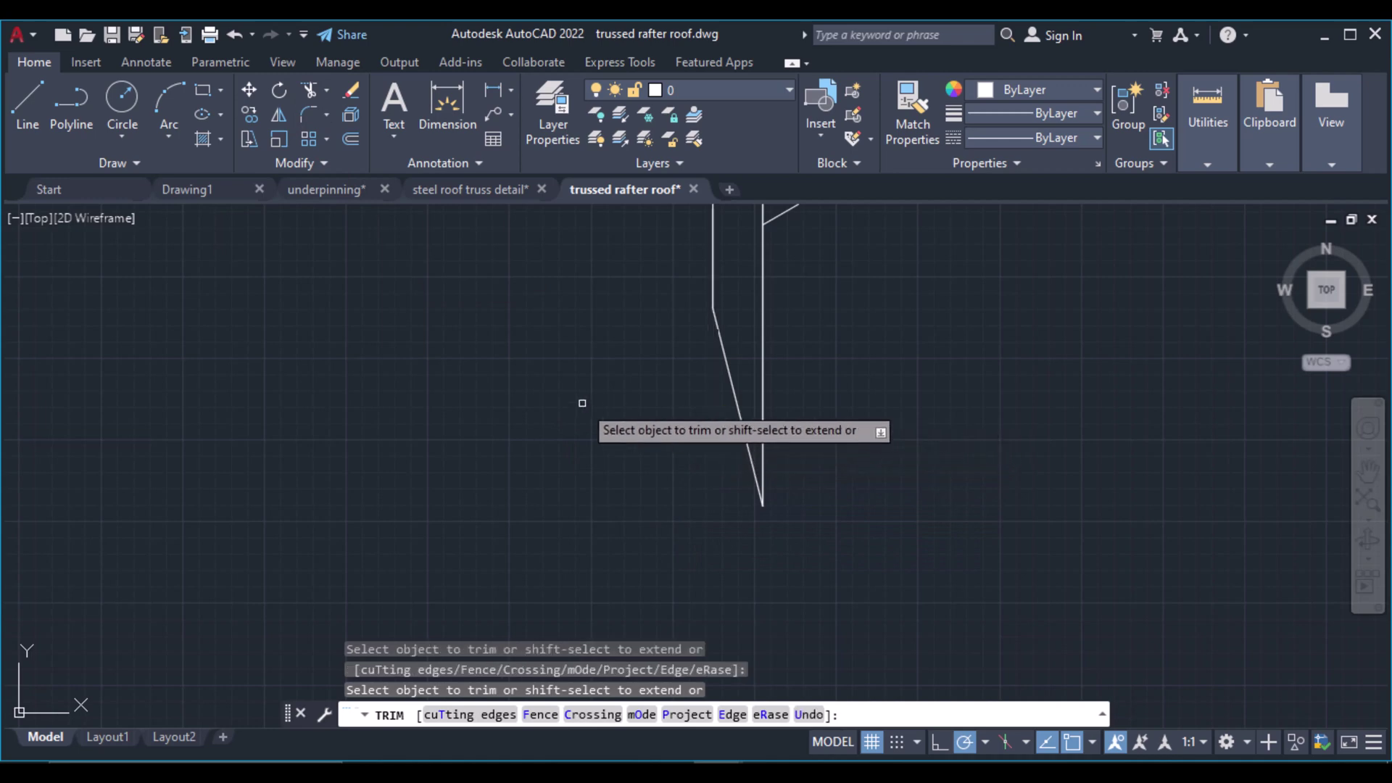
{"action": "key", "text": "Return"}
Examine the soffit boards and the crossed batten against the wall at the reference truss's eaves
{"action": "scroll", "coordinate": [498, 401], "scroll_direction": "down", "scroll_amount": 6}
{"action": "scroll", "coordinate": [553, 435], "scroll_direction": "down", "scroll_amount": 8}
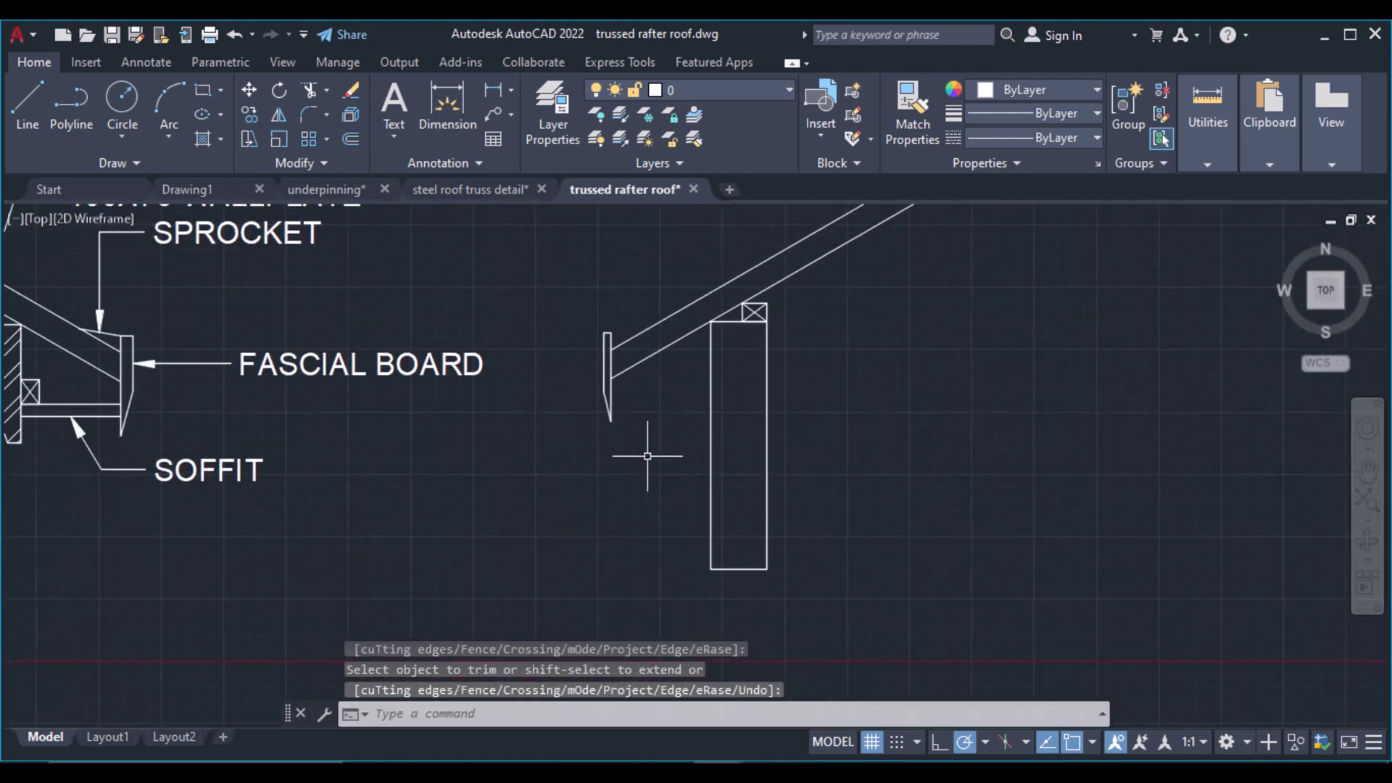
{"action": "scroll", "coordinate": [183, 366], "scroll_direction": "up", "scroll_amount": 6}
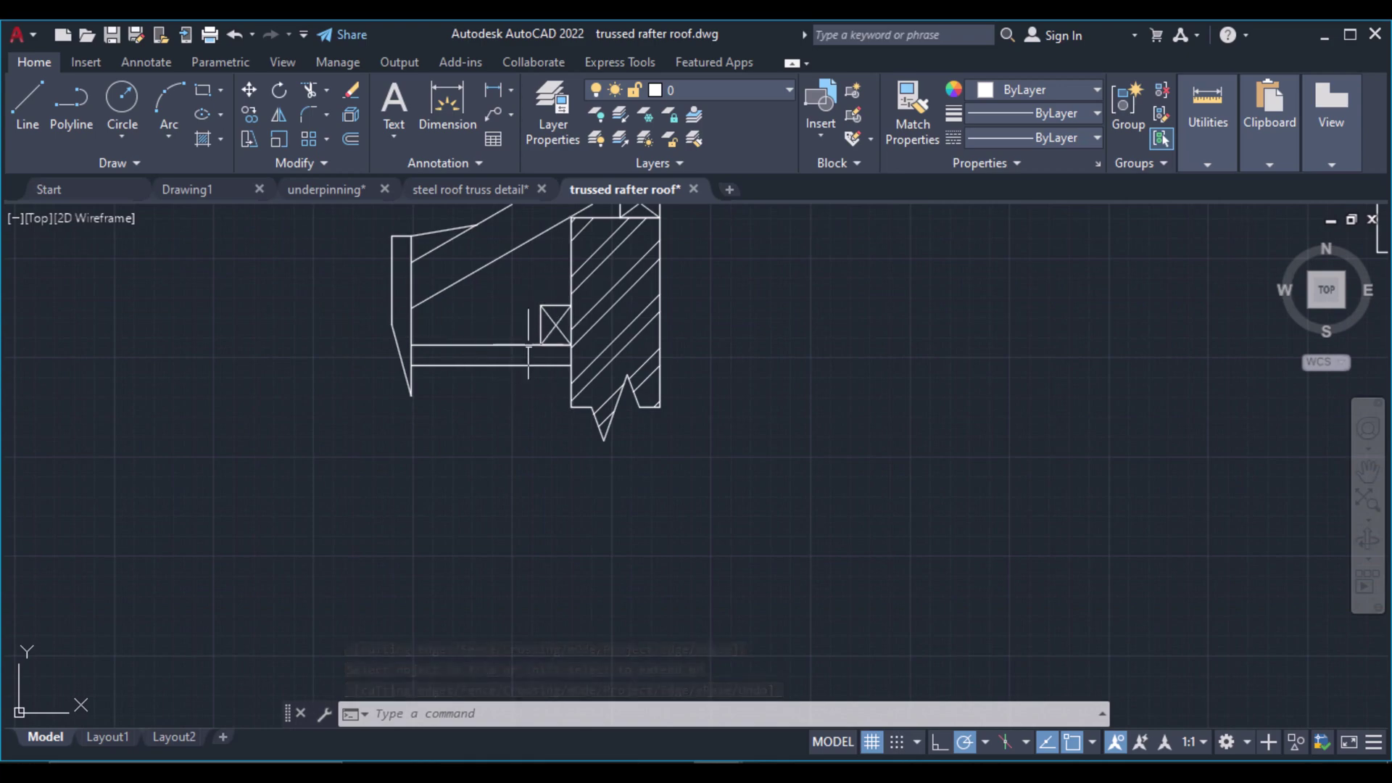
{"action": "scroll", "coordinate": [555, 436], "scroll_direction": "down", "scroll_amount": 4}
{"action": "scroll", "coordinate": [762, 381], "scroll_direction": "up", "scroll_amount": 3}
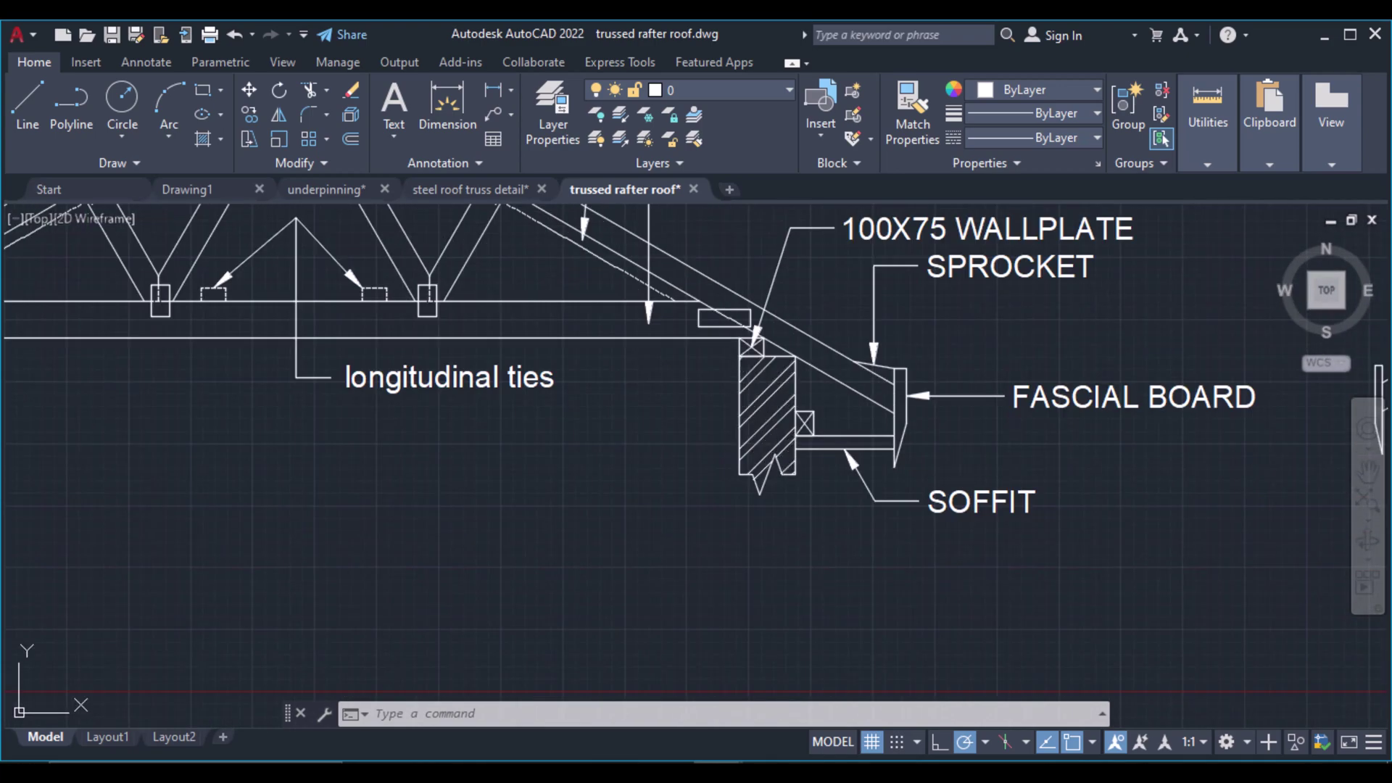
Draw a horizontal soffit line about 400 mm long from the fascia board's inner edge to the wall's outer face
{"action": "middle_click_drag", "start_coordinate": [762, 381], "coordinate": [264, 382]}
{"action": "scroll", "coordinate": [404, 341], "scroll_direction": "up", "scroll_amount": 2}
{"action": "middle_click_drag", "start_coordinate": [404, 342], "coordinate": [31, 327]}
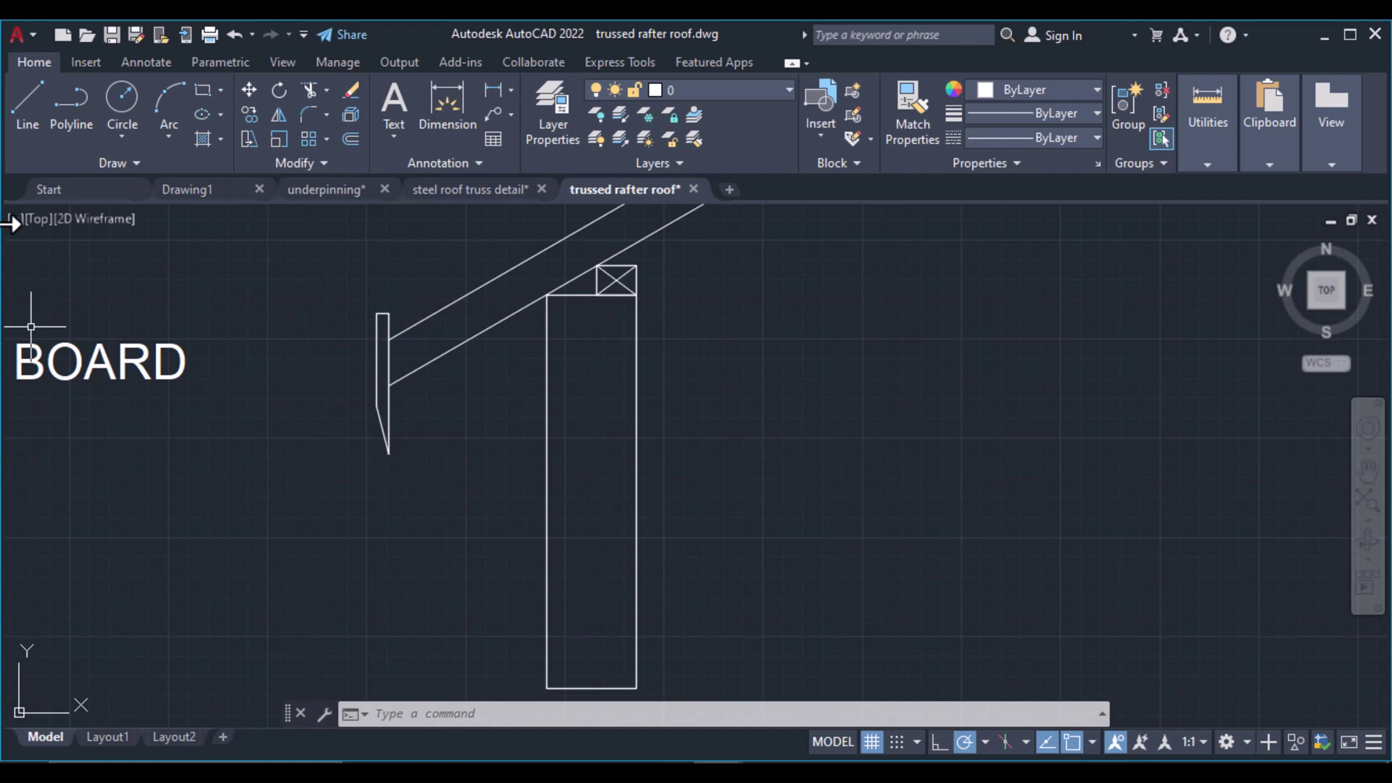
{"action": "left_click", "coordinate": [29, 94]}
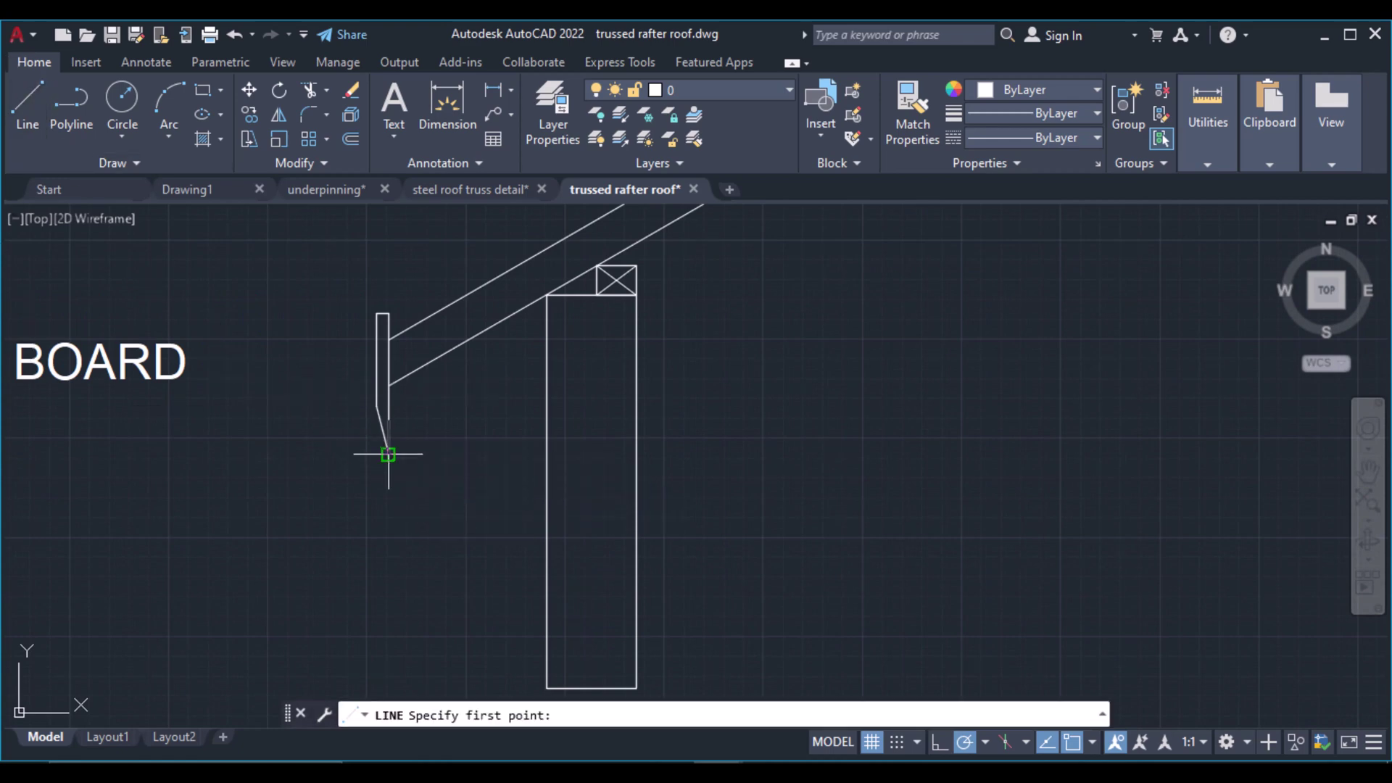
{"action": "left_click", "coordinate": [389, 413]}
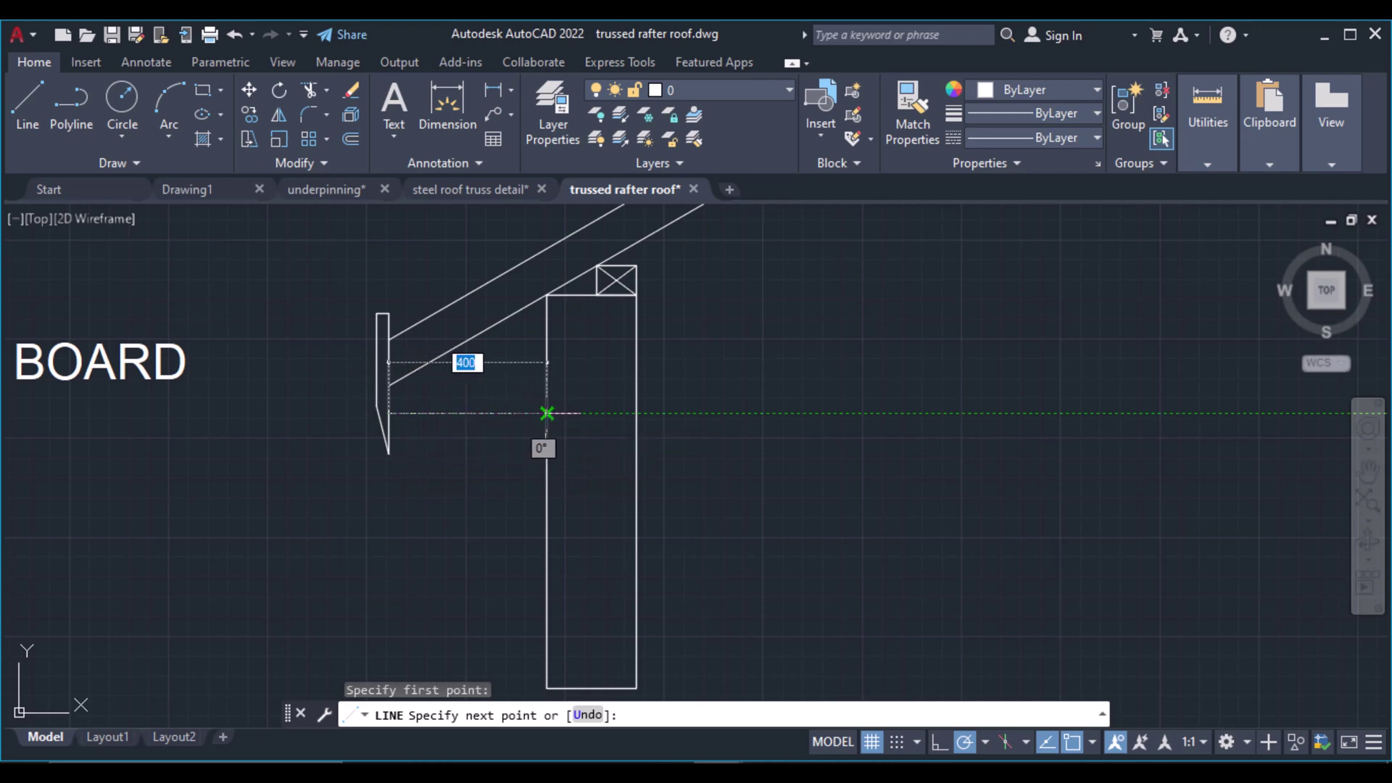
{"action": "left_click", "coordinate": [547, 413]}
{"action": "key", "text": "Return"}
{"action": "key", "text": "Return"}
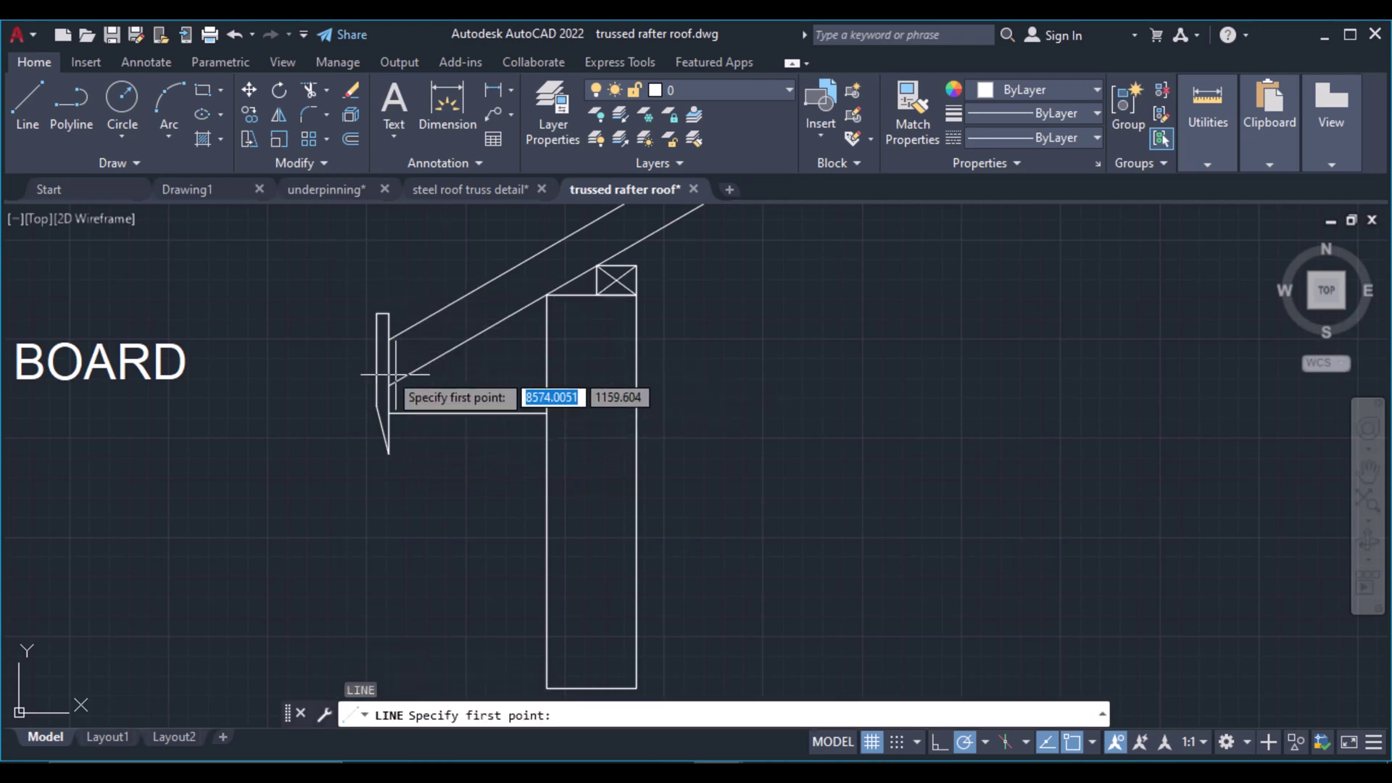
{"action": "key", "text": "Escape"}
Offset the soffit line 30 mm downward to form the soffit board's thickness
{"action": "left_click", "coordinate": [352, 140]}
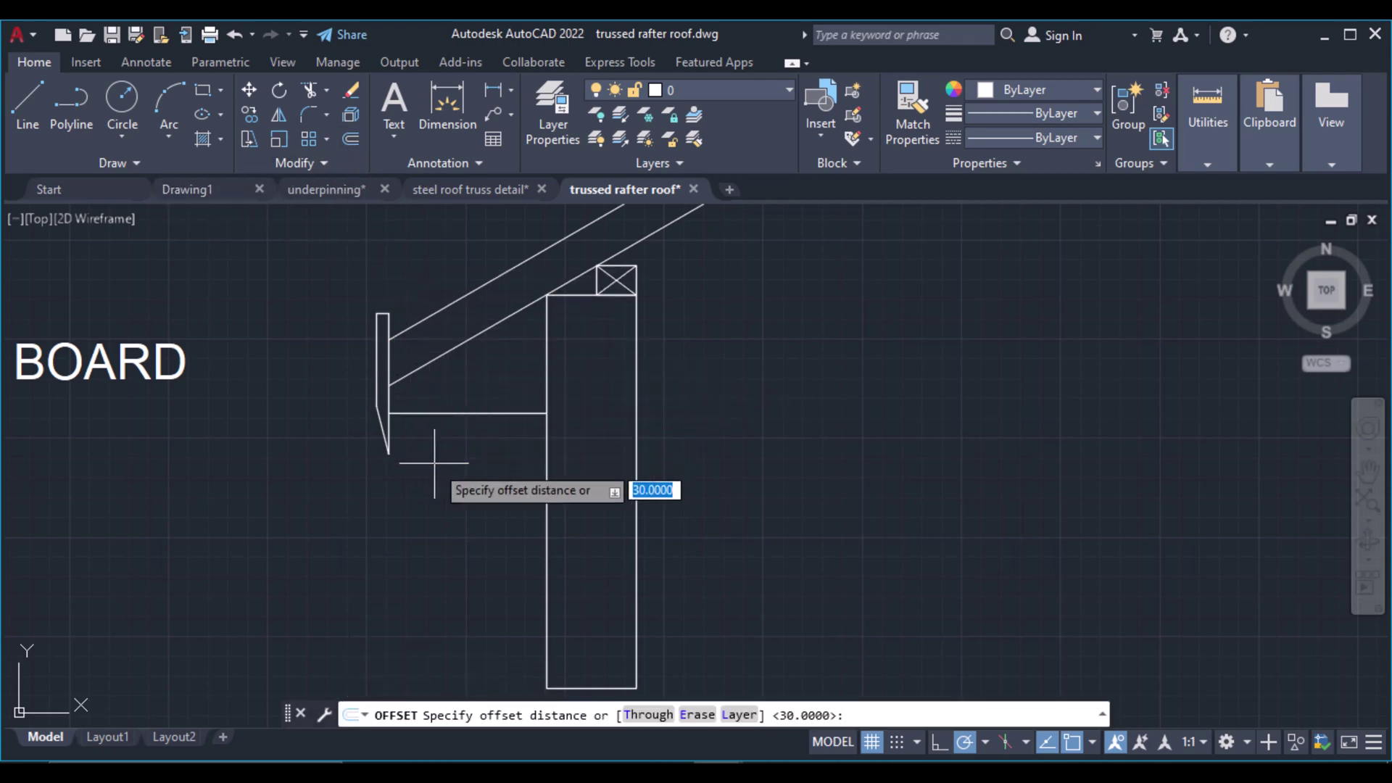
{"action": "key", "text": "Return"}
{"action": "left_click", "coordinate": [457, 413]}
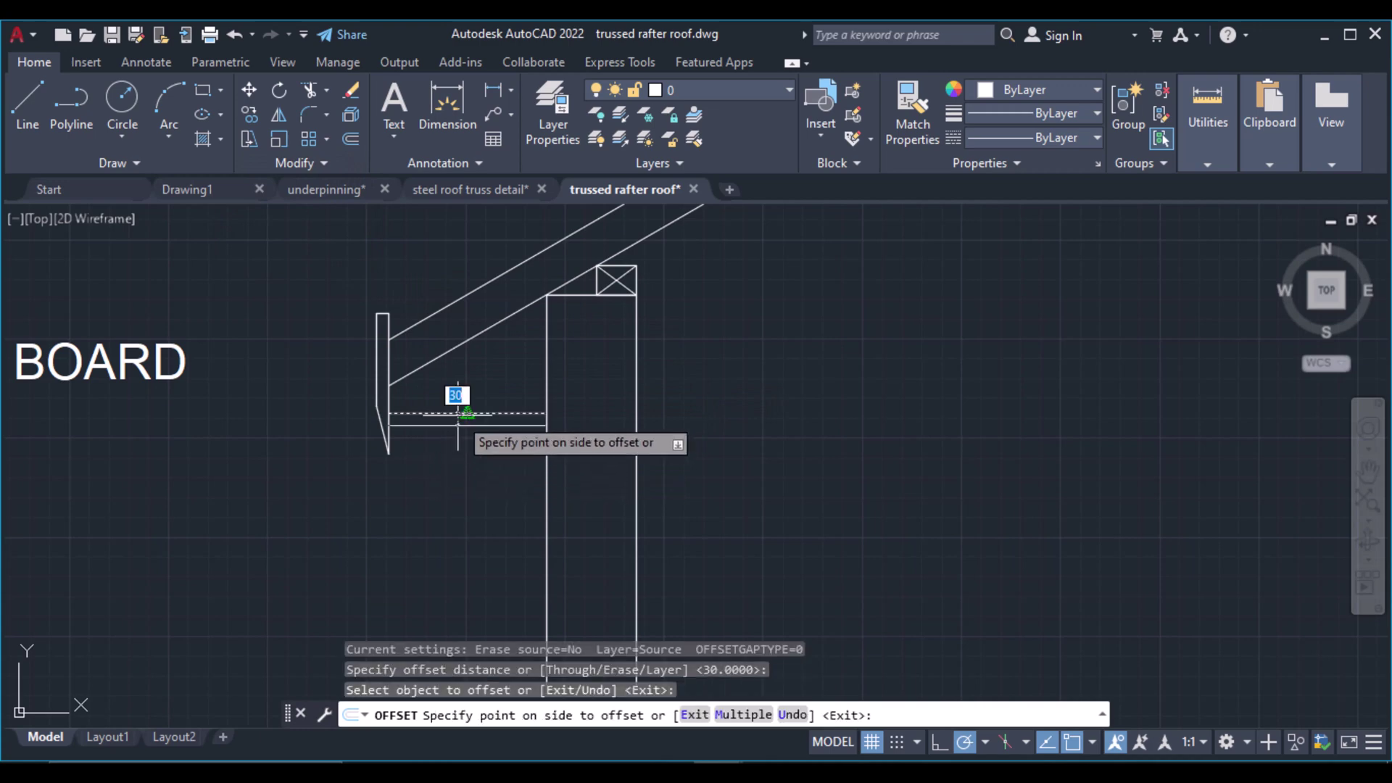
{"action": "left_click", "coordinate": [456, 453]}
{"action": "key", "text": "Return"}
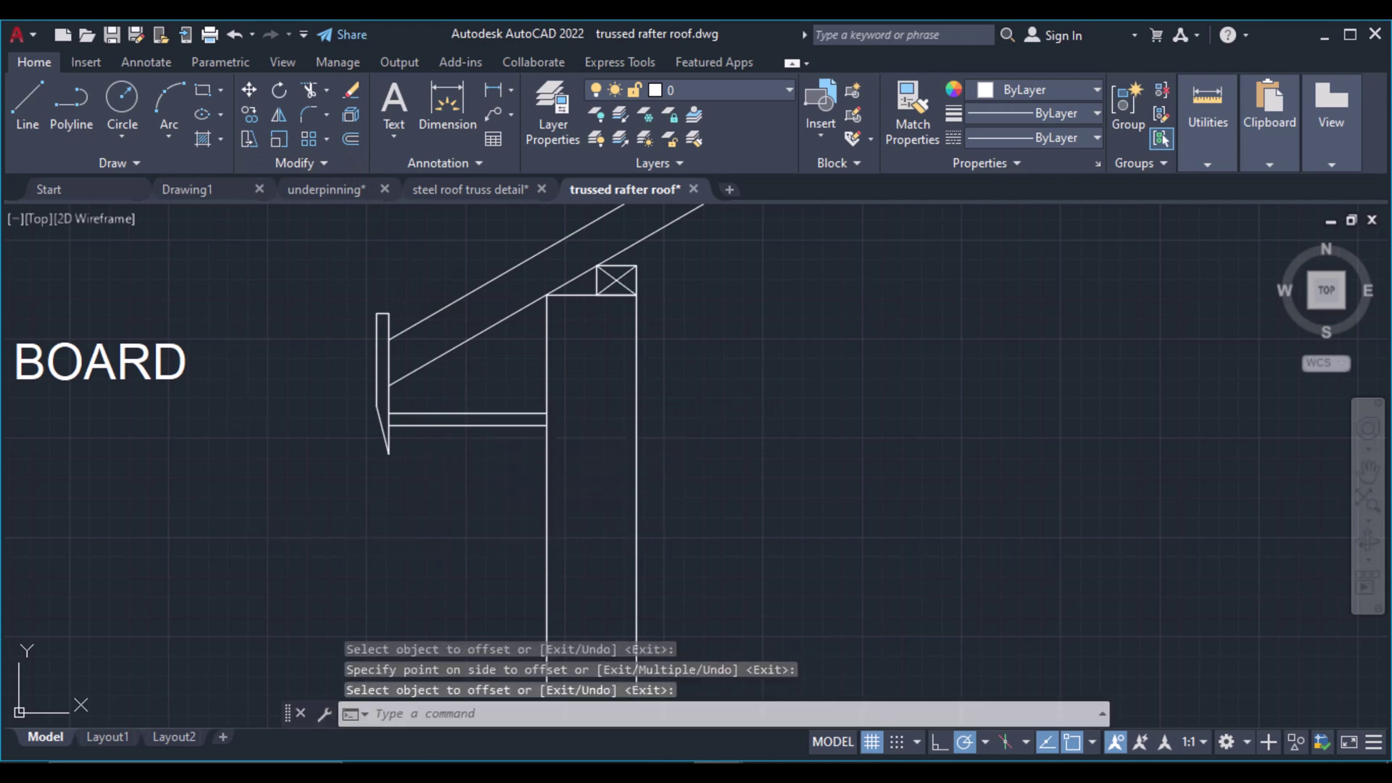
Draw a rectangle 50 mm wide and 75 mm high in the empty area below and outside the fascia board
{"action": "left_click", "coordinate": [203, 90]}
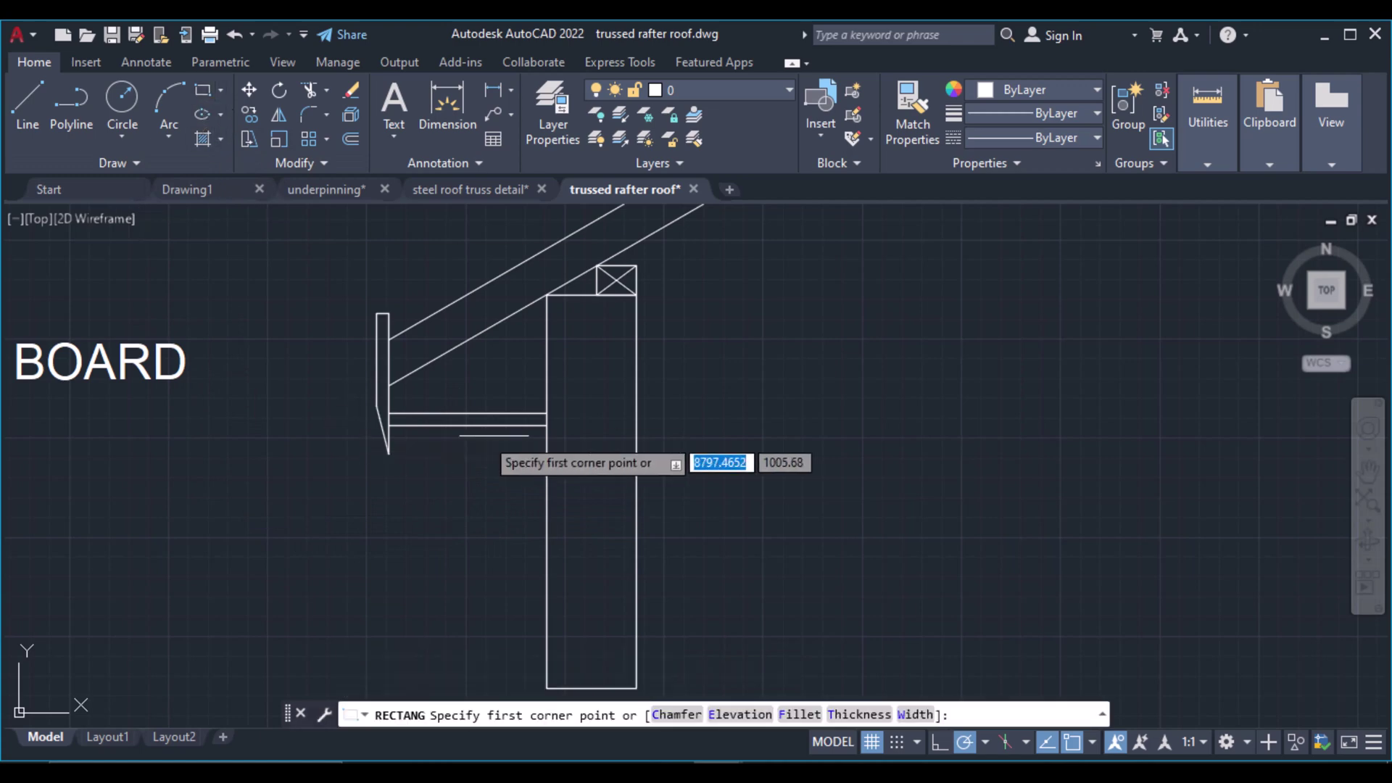
{"action": "left_click", "coordinate": [293, 467]}
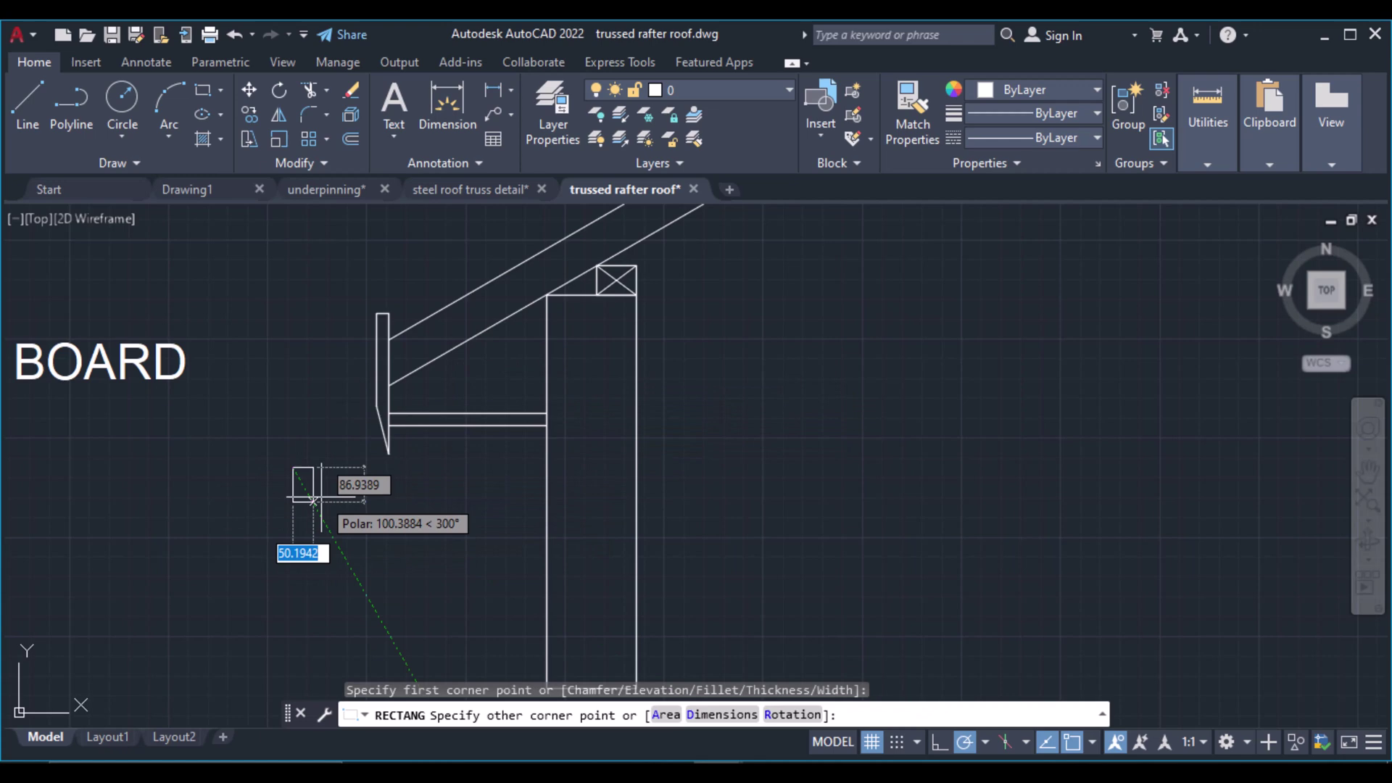
{"action": "type", "text": "50"}
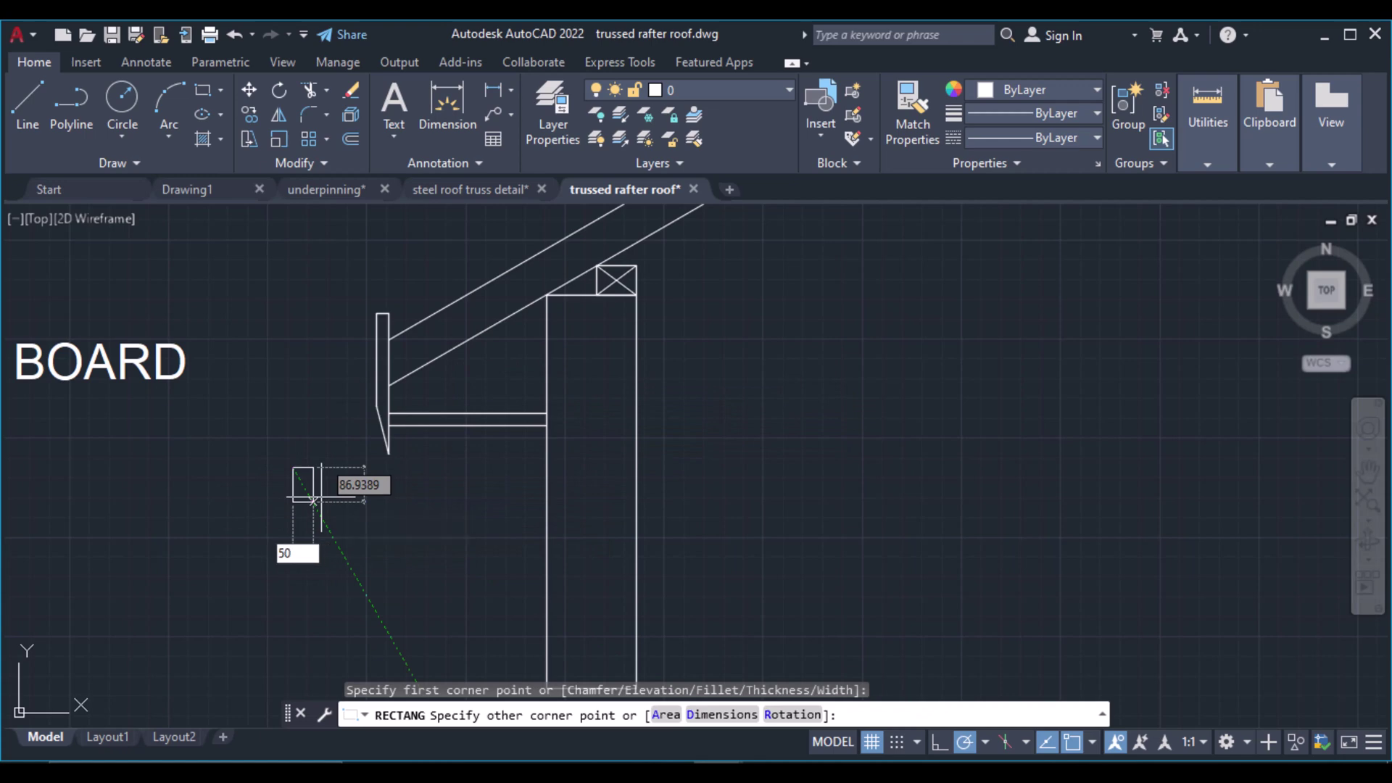
{"action": "key", "text": "Tab"}
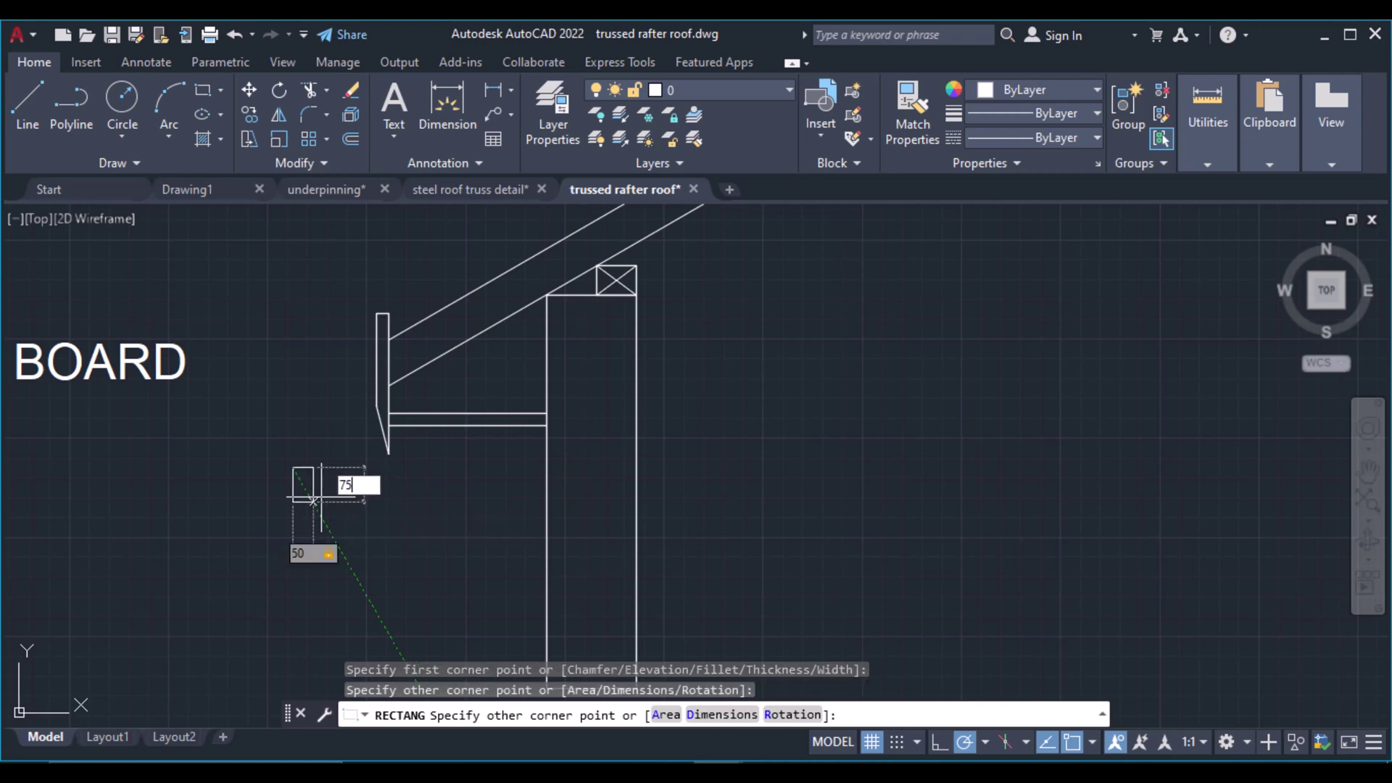
{"action": "key", "text": "Return"}
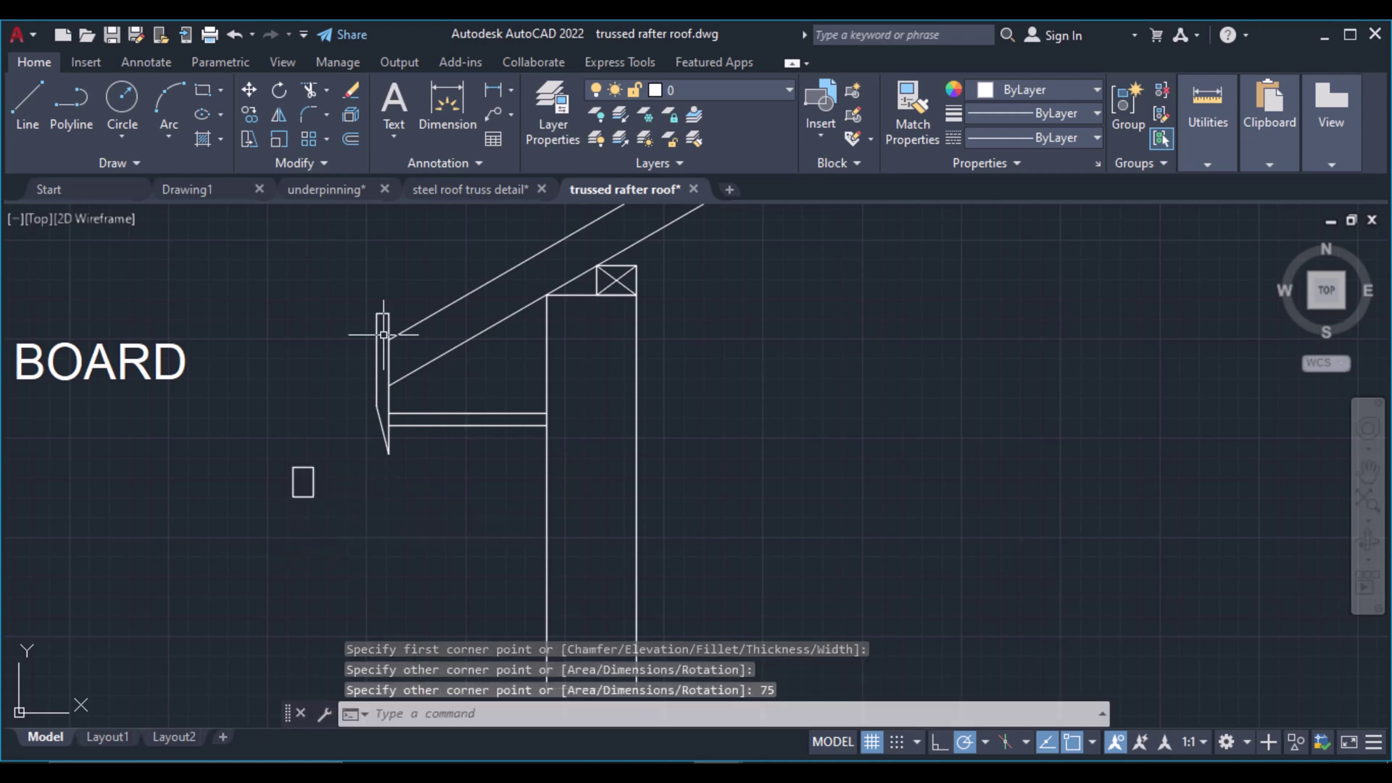
Draw both diagonals across the 50 by 75 mm rectangle to mark it as a timber batten section
{"action": "left_click", "coordinate": [28, 105]}
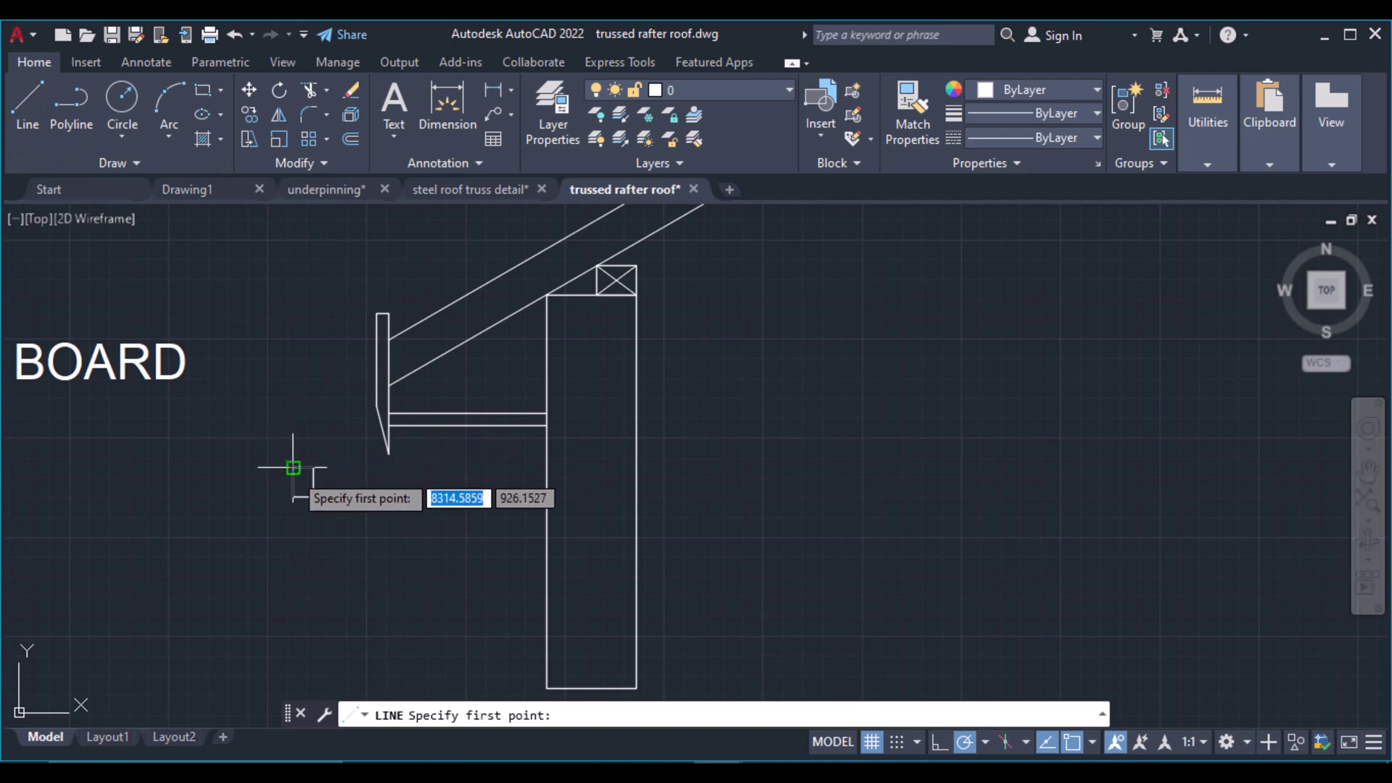
{"action": "left_click", "coordinate": [292, 467]}
{"action": "left_click", "coordinate": [313, 498]}
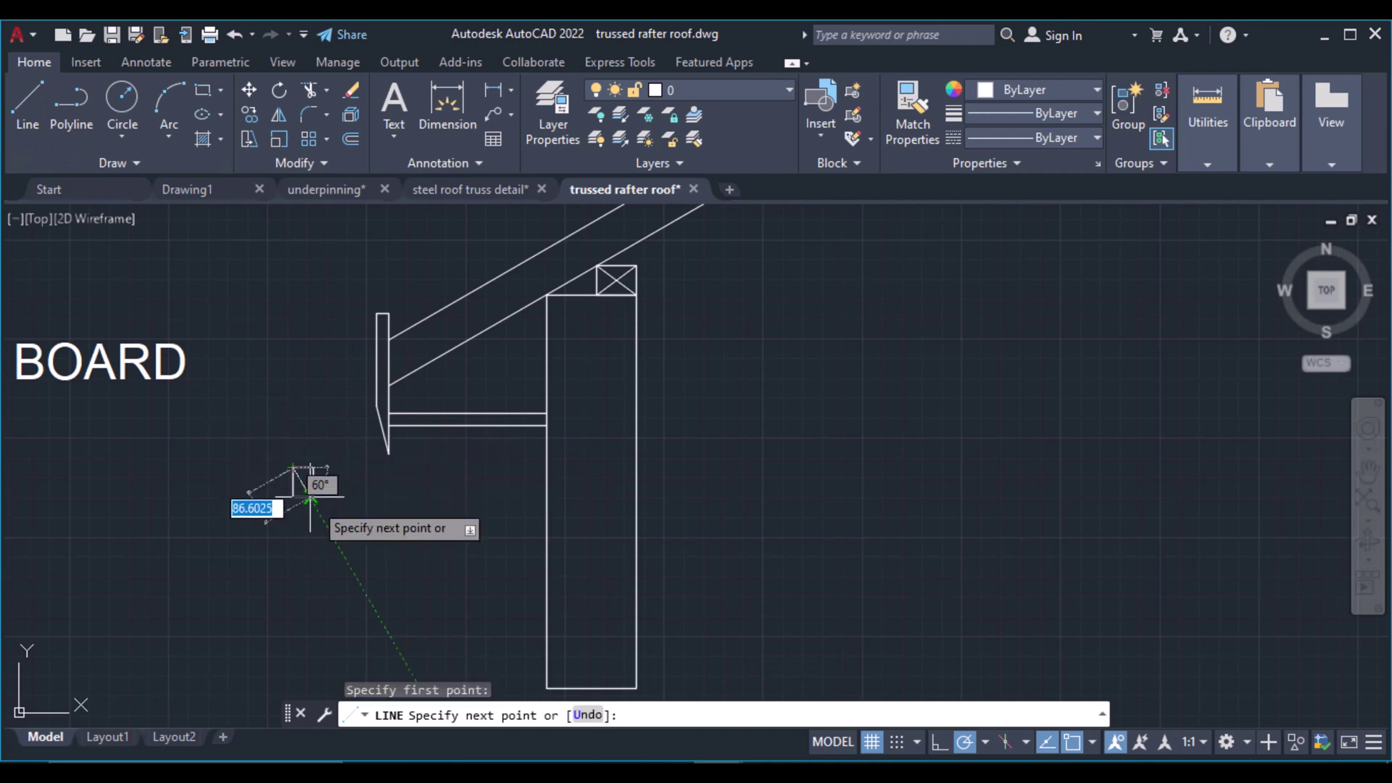
{"action": "scroll", "coordinate": [311, 497], "scroll_direction": "up", "scroll_amount": 4}
{"action": "key", "text": "Return"}
{"action": "key", "text": "Return"}
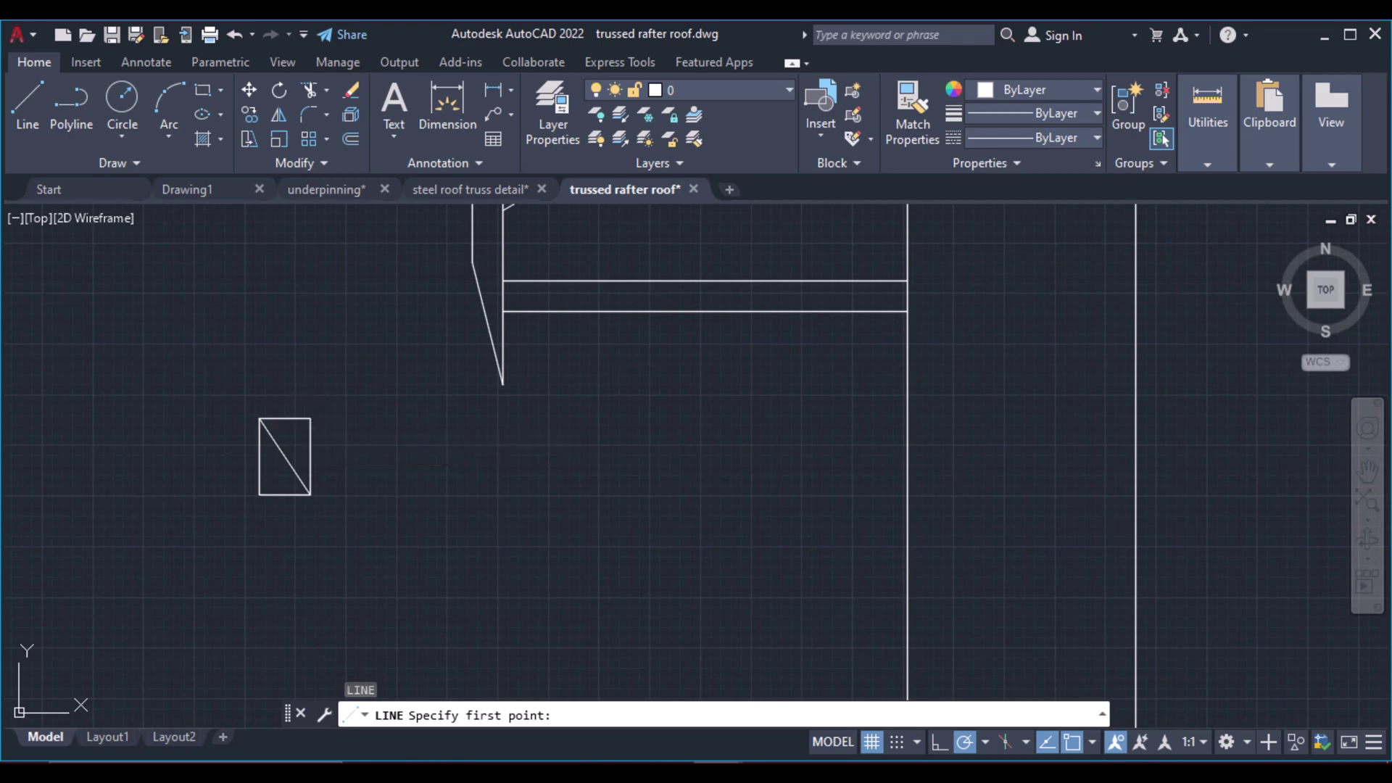
{"action": "left_click", "coordinate": [259, 495]}
{"action": "left_click", "coordinate": [311, 418]}
{"action": "key", "text": "Return"}
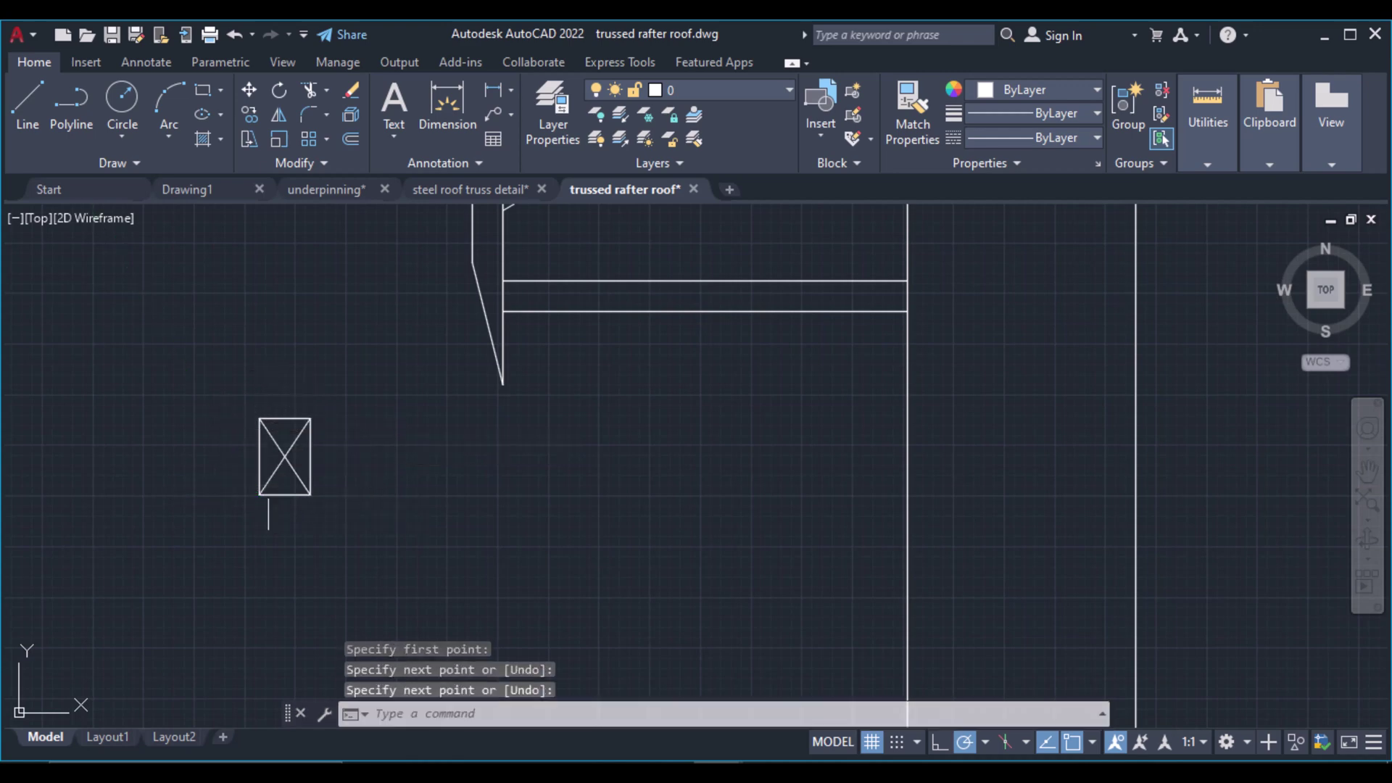
Move the crossed batten by its lower-right corner to the junction of the soffit's upper line and the wall
{"action": "left_click", "coordinate": [385, 558]}
{"action": "left_click", "coordinate": [294, 475]}
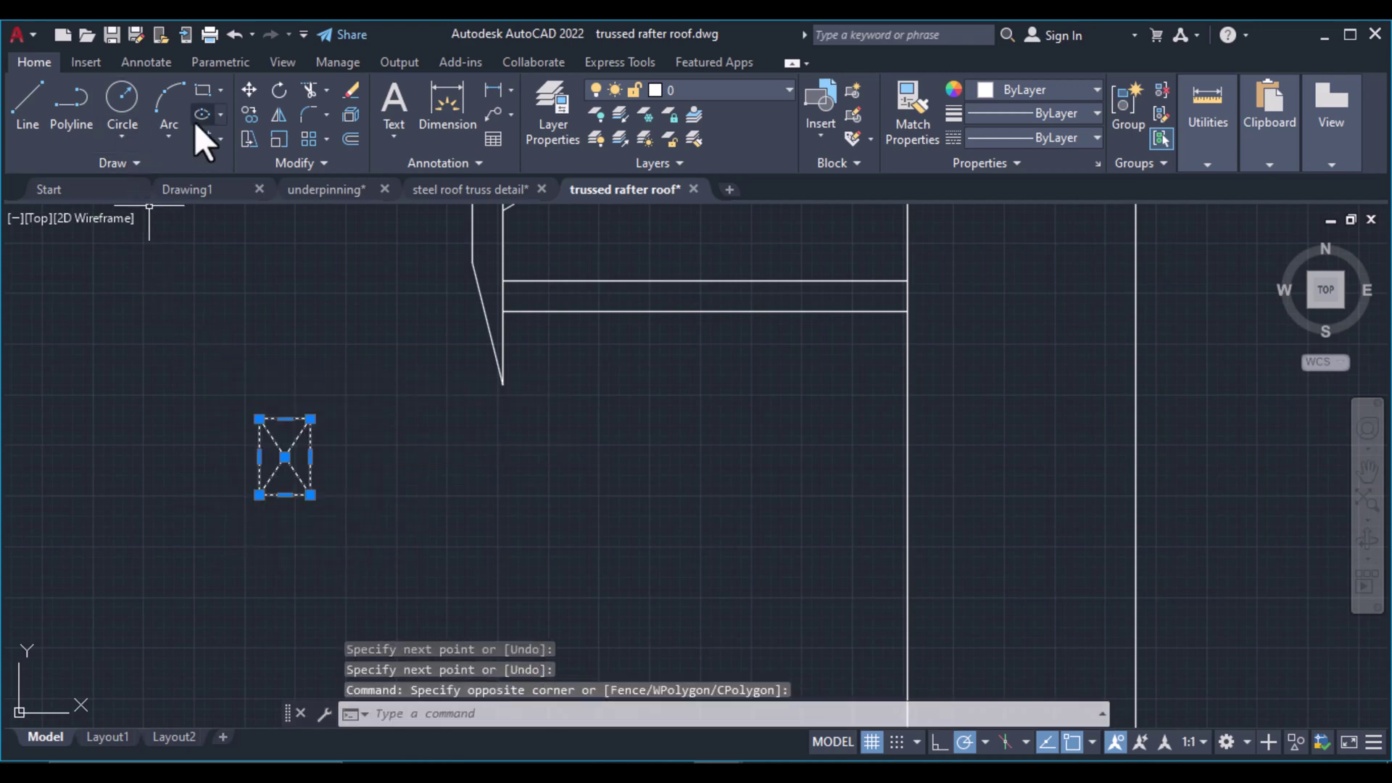
{"action": "left_click", "coordinate": [248, 91]}
{"action": "left_click", "coordinate": [311, 496]}
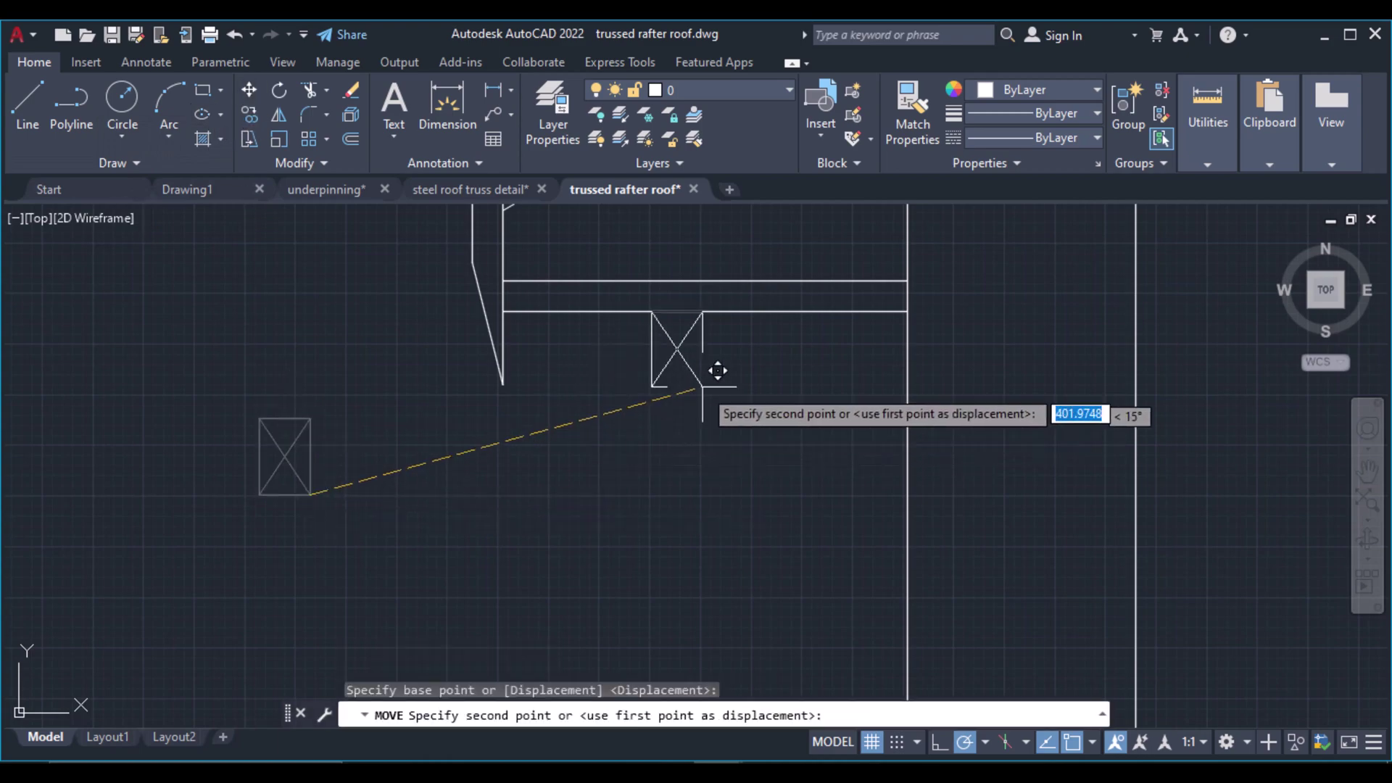
{"action": "left_click", "coordinate": [910, 280]}
{"action": "scroll", "coordinate": [656, 476], "scroll_direction": "down", "scroll_amount": 4}
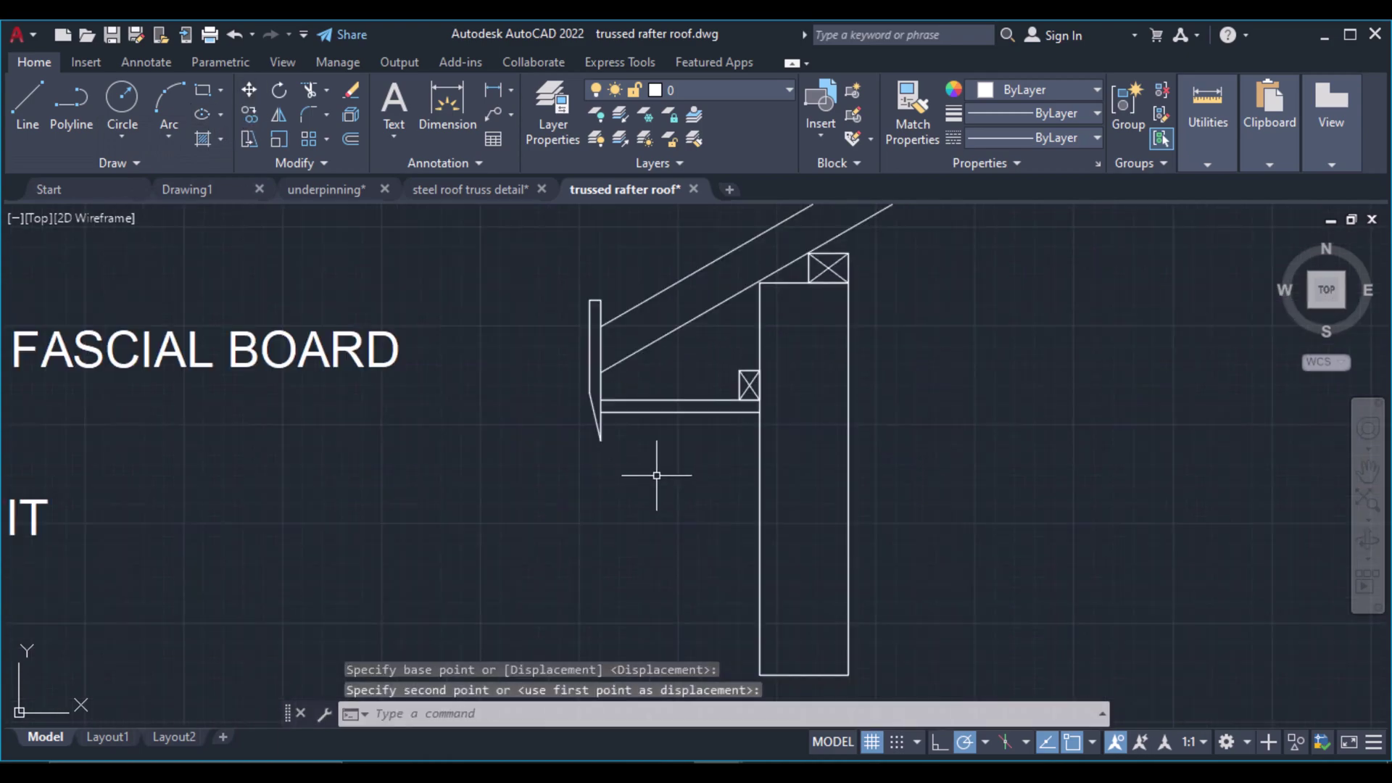
Draw a horizontal tie beam line from the wallplate's upper-left corner to a point beyond the rafter's upper end
{"action": "scroll", "coordinate": [656, 476], "scroll_direction": "down", "scroll_amount": 5}
{"action": "scroll", "coordinate": [727, 523], "scroll_direction": "up", "scroll_amount": 6}
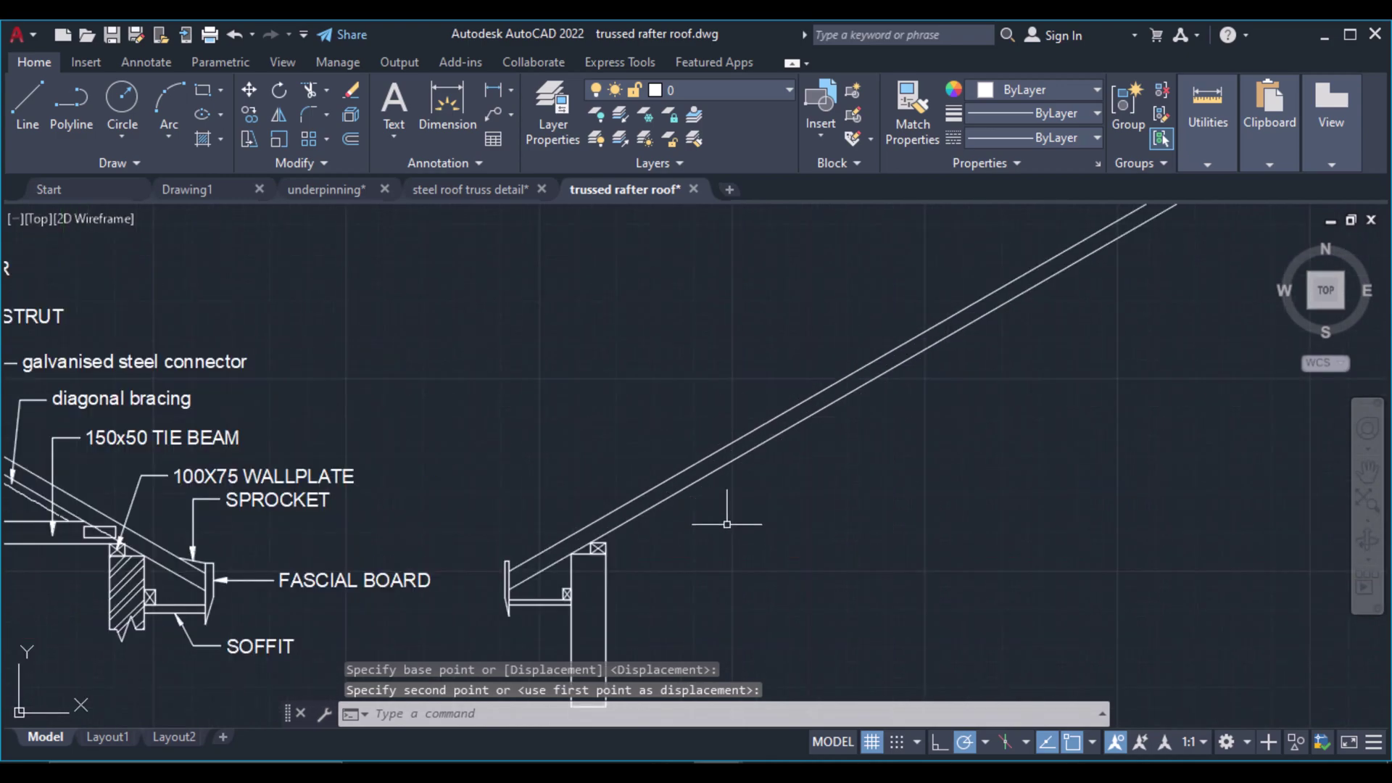
{"action": "scroll", "coordinate": [728, 523], "scroll_direction": "up", "scroll_amount": 4}
{"action": "left_click", "coordinate": [26, 102]}
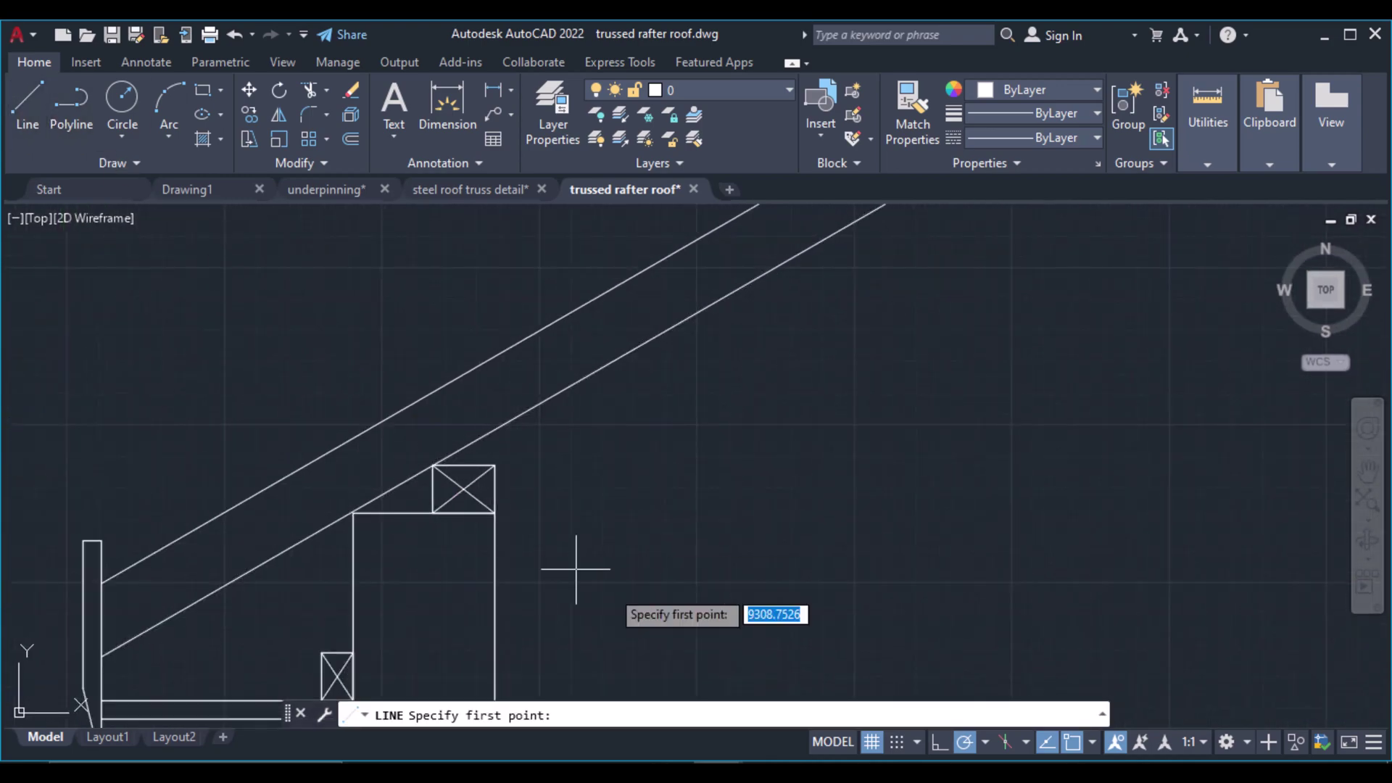
{"action": "left_click", "coordinate": [432, 464]}
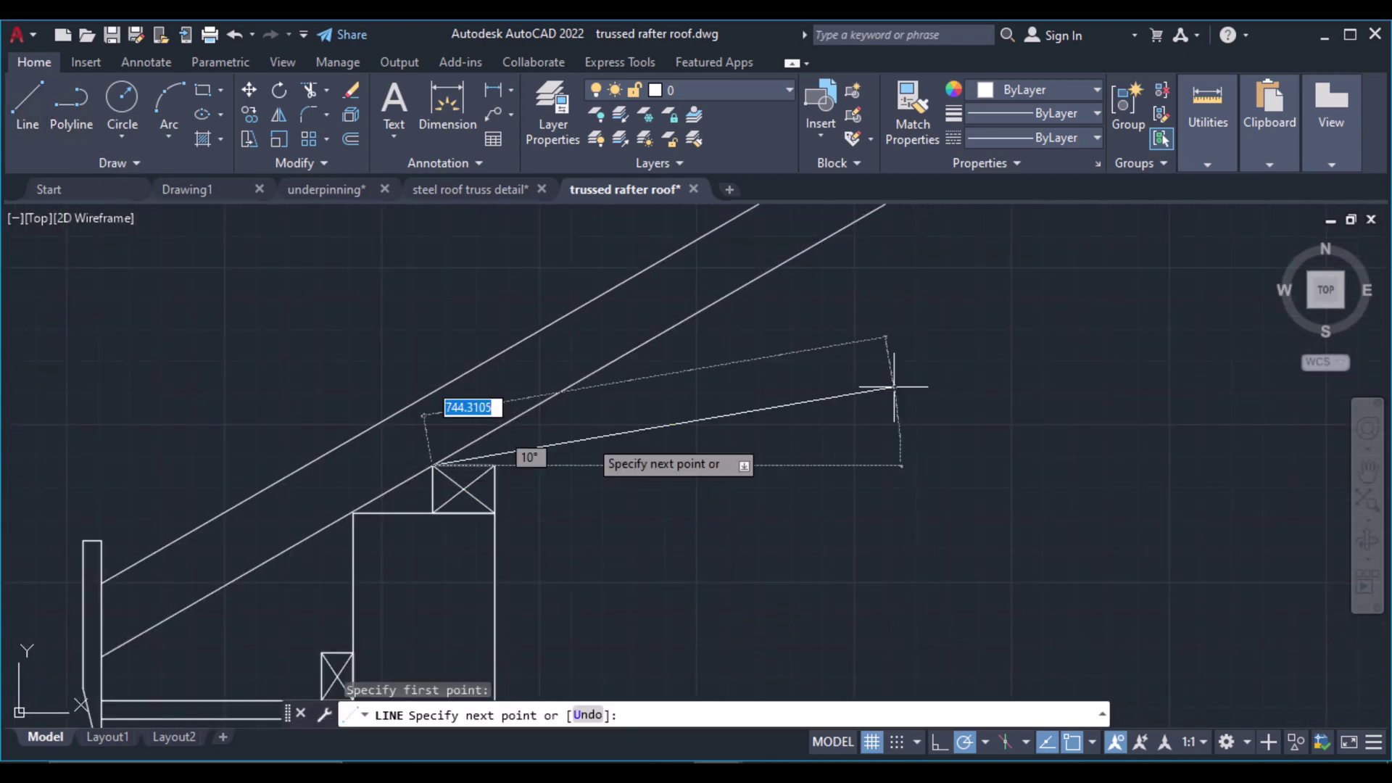
{"action": "scroll", "coordinate": [894, 387], "scroll_direction": "down", "scroll_amount": 4}
{"action": "scroll", "coordinate": [899, 471], "scroll_direction": "up", "scroll_amount": 2}
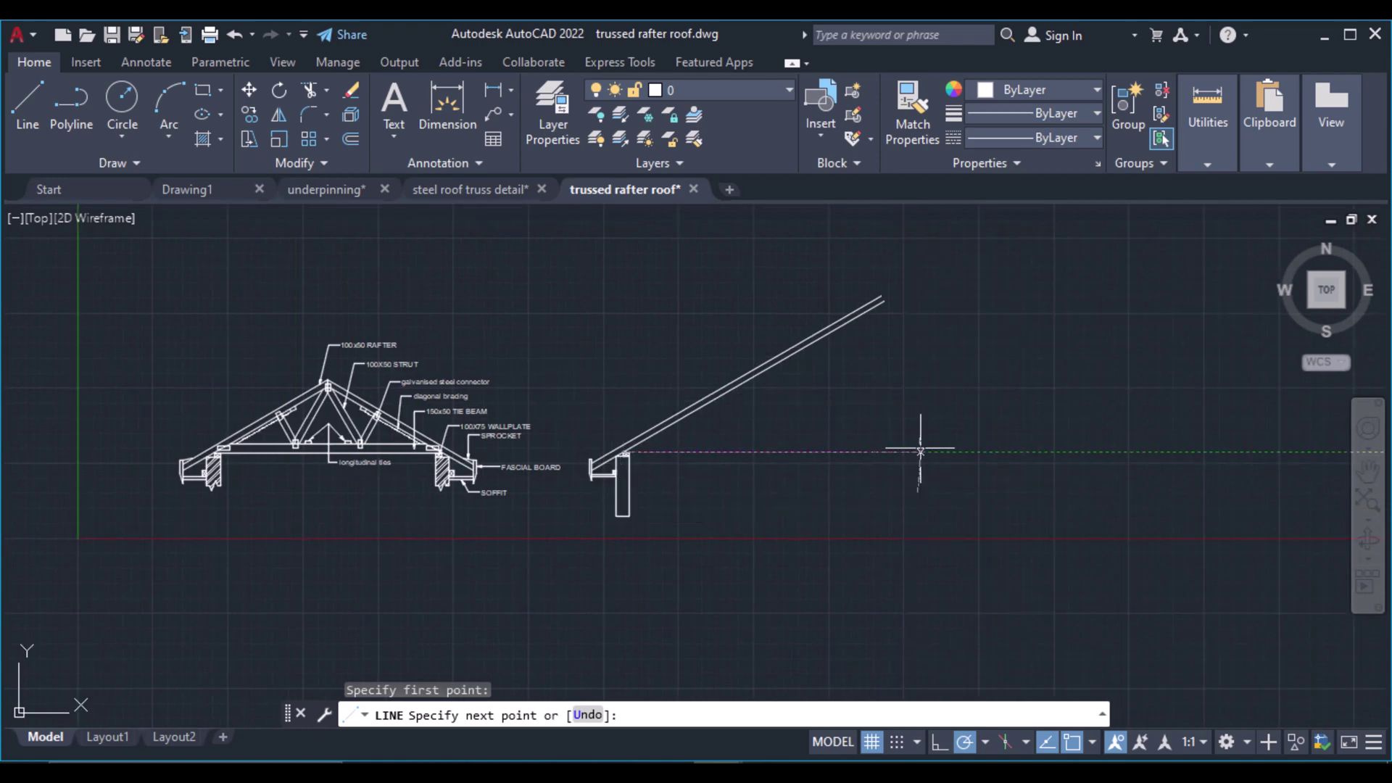
{"action": "left_click", "coordinate": [921, 452]}
{"action": "key", "text": "Return"}
{"action": "scroll", "coordinate": [738, 472], "scroll_direction": "up", "scroll_amount": 3}
{"action": "middle_click_drag", "start_coordinate": [725, 482], "coordinate": [711, 580]}
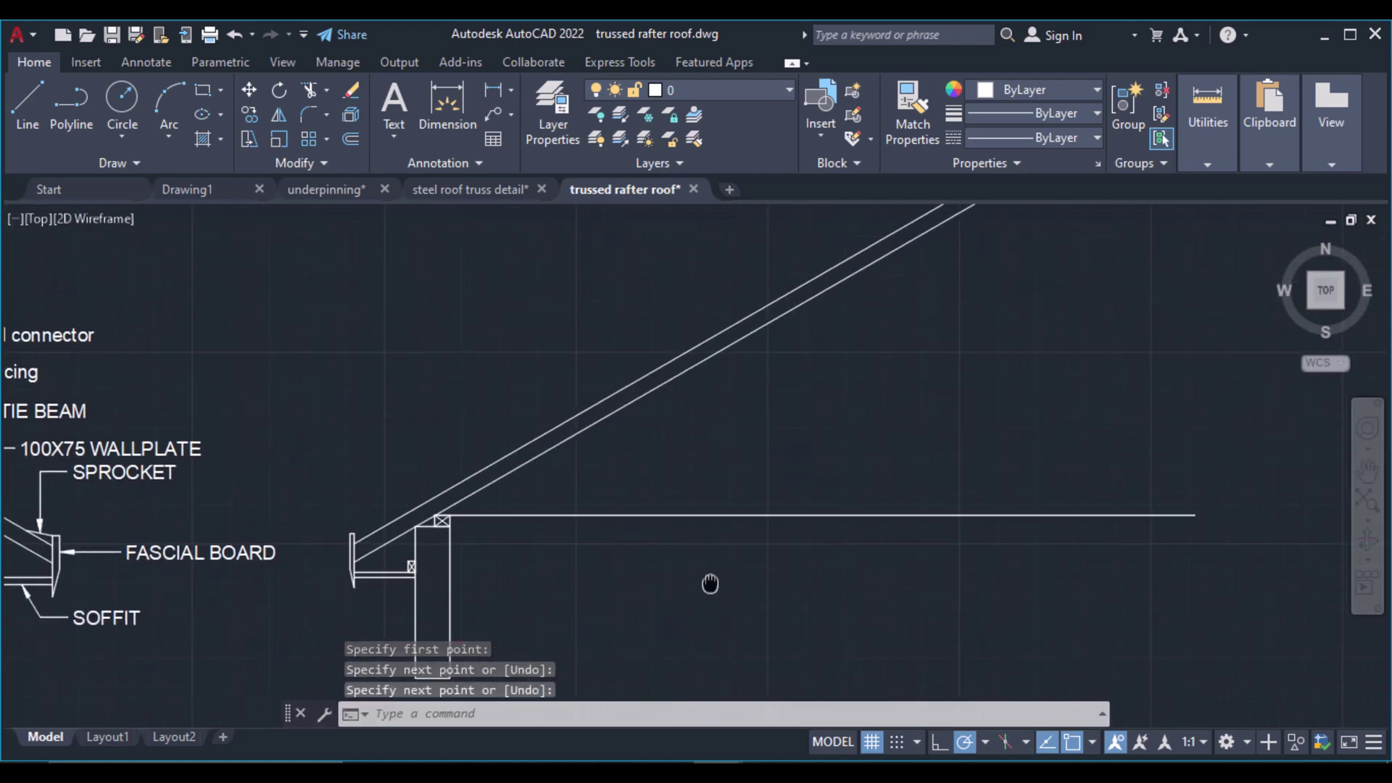
Offset the tie beam line 150 mm upward to form the beam's upper edge, matching the reference's 150x50 tie beam
{"action": "scroll", "coordinate": [824, 559], "scroll_direction": "down", "scroll_amount": 3}
{"action": "scroll", "coordinate": [462, 604], "scroll_direction": "up", "scroll_amount": 1}
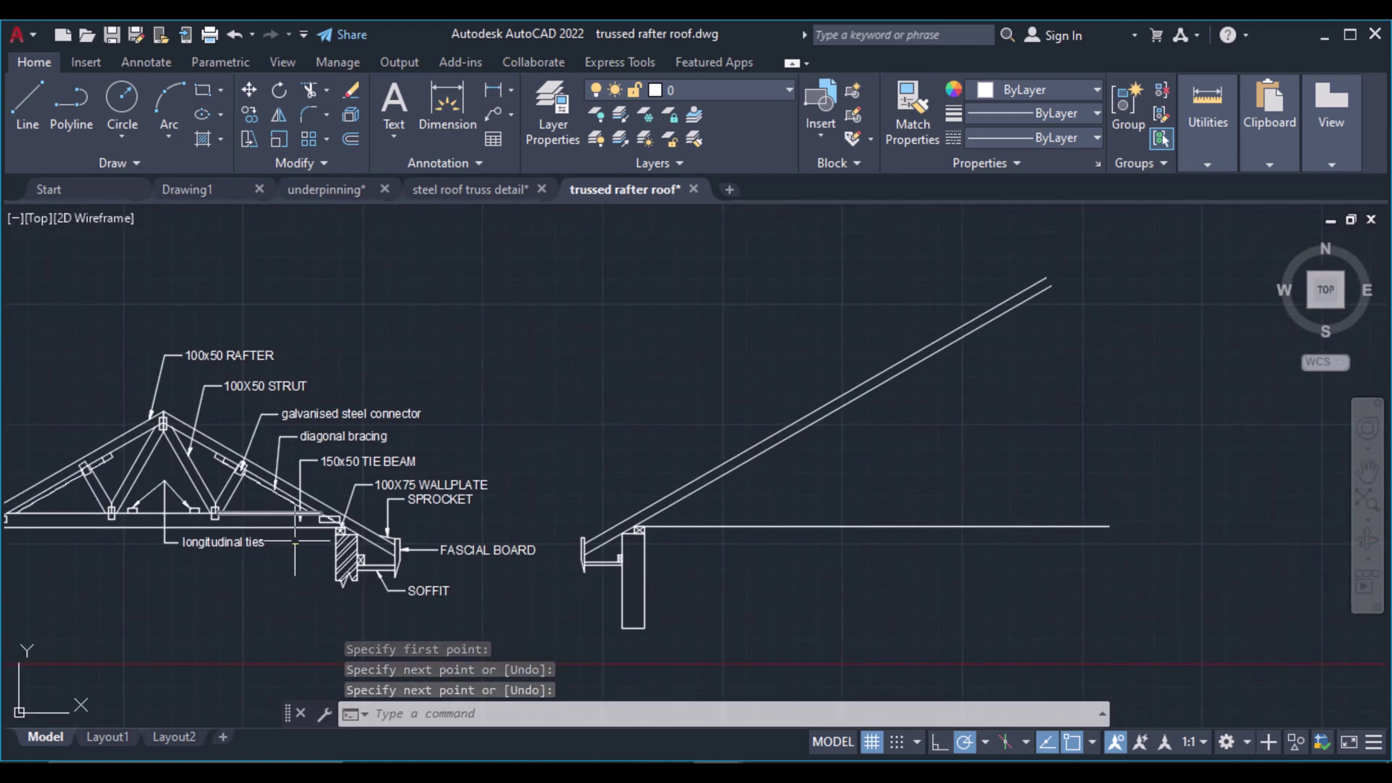
{"action": "scroll", "coordinate": [302, 508], "scroll_direction": "up", "scroll_amount": 3}
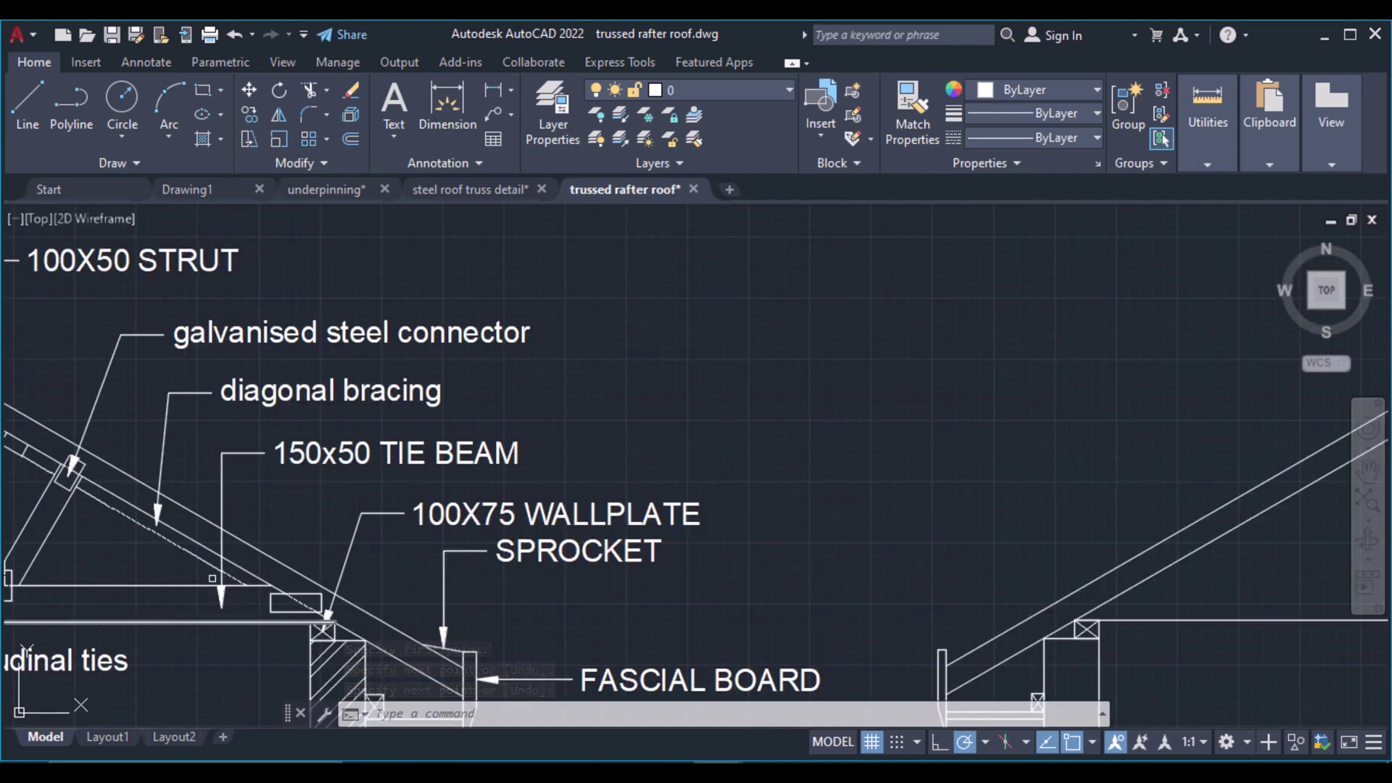
{"action": "scroll", "coordinate": [646, 420], "scroll_direction": "down", "scroll_amount": 5}
{"action": "mouse_move", "coordinate": [1087, 679]}
{"action": "middle_mouse_down"}
{"action": "mouse_move", "coordinate": [1116, 689]}
{"action": "mouse_move", "coordinate": [894, 682]}
{"action": "middle_mouse_up"}
{"action": "left_click", "coordinate": [891, 569]}
{"action": "left_click", "coordinate": [834, 493]}
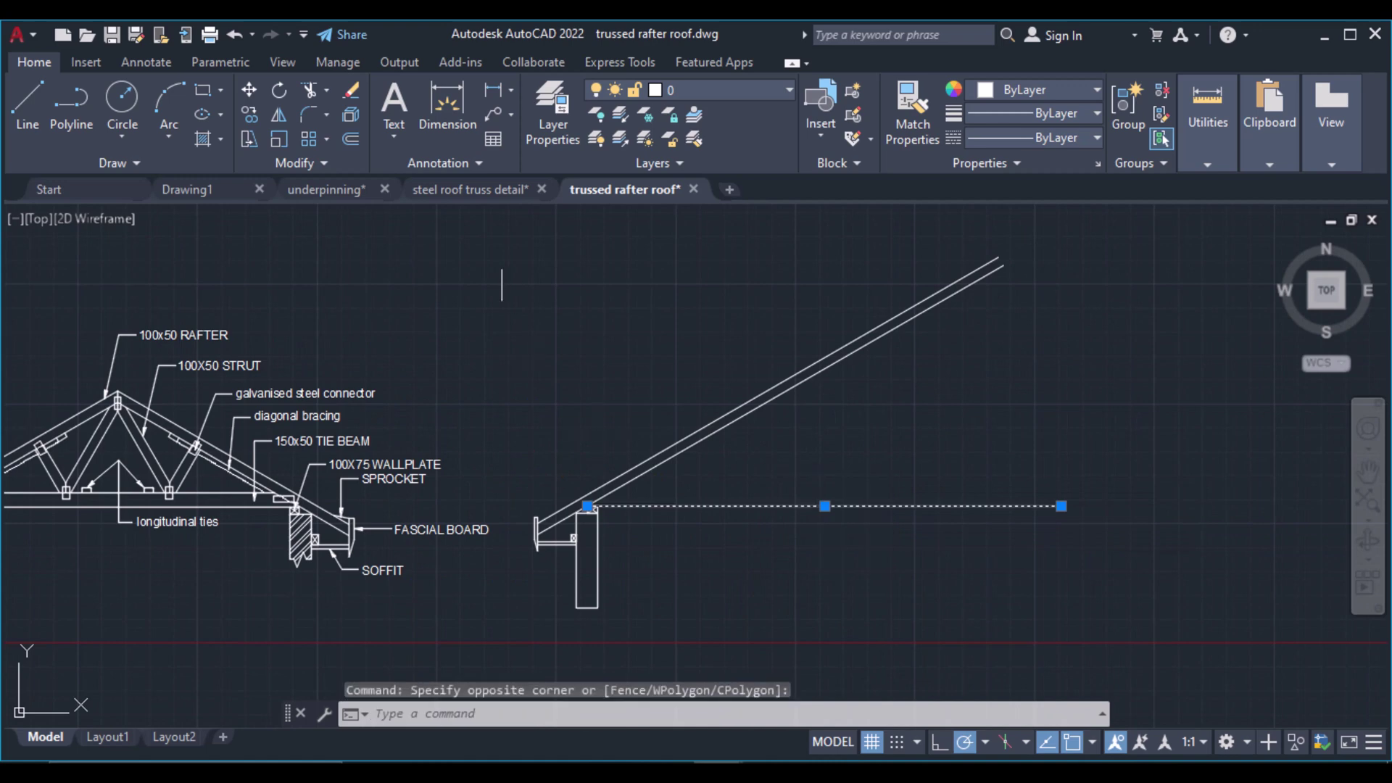
{"action": "left_click", "coordinate": [351, 138]}
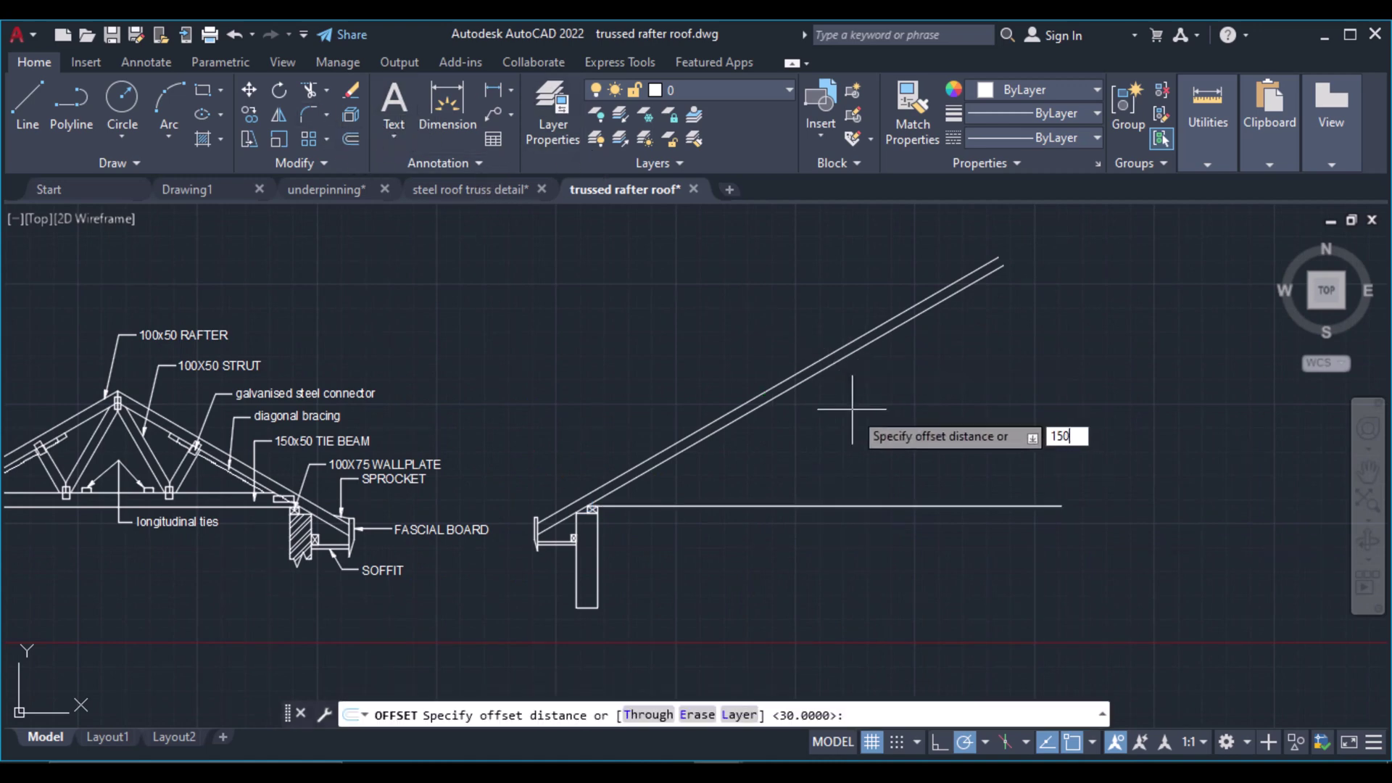
{"action": "key", "text": "Return"}
{"action": "left_click", "coordinate": [850, 406]}
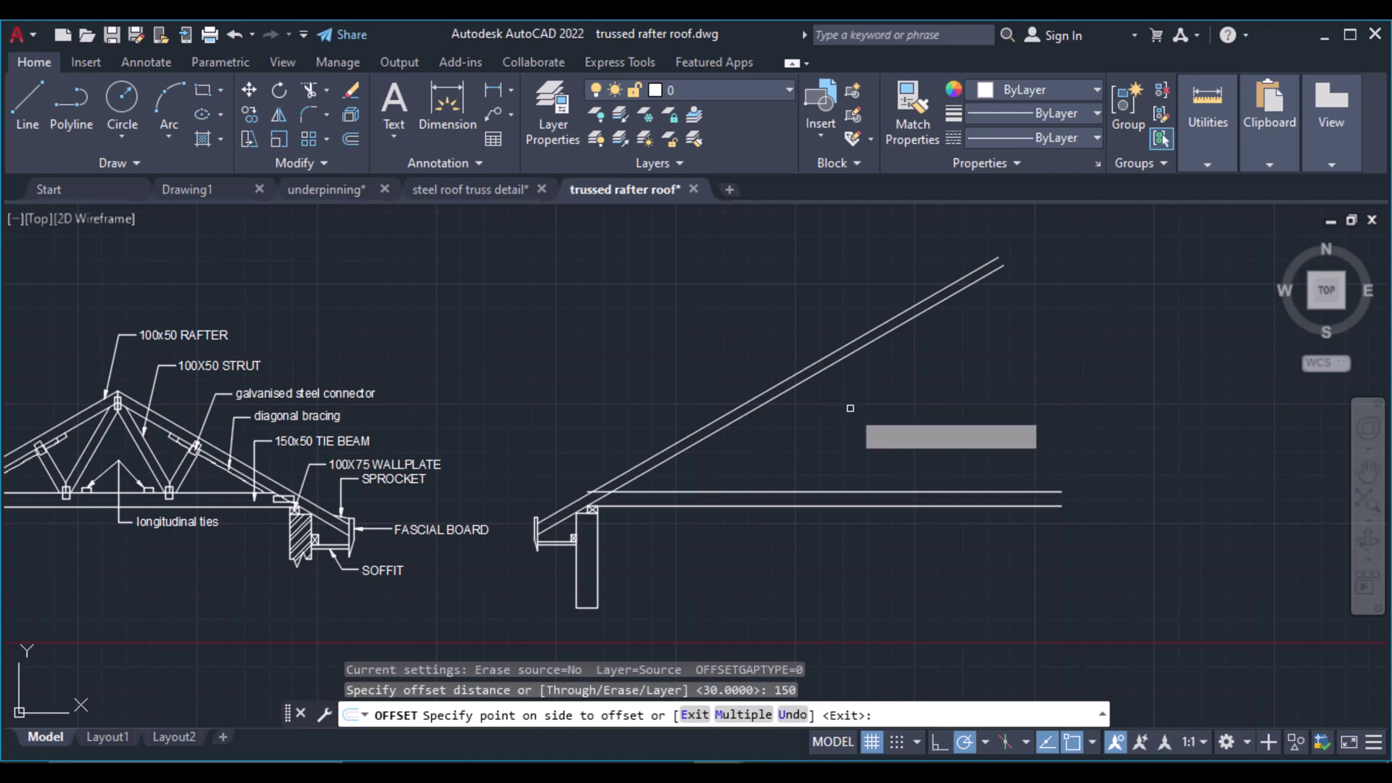
{"action": "scroll", "coordinate": [664, 482], "scroll_direction": "up", "scroll_amount": 6}
{"action": "key", "text": "Return"}
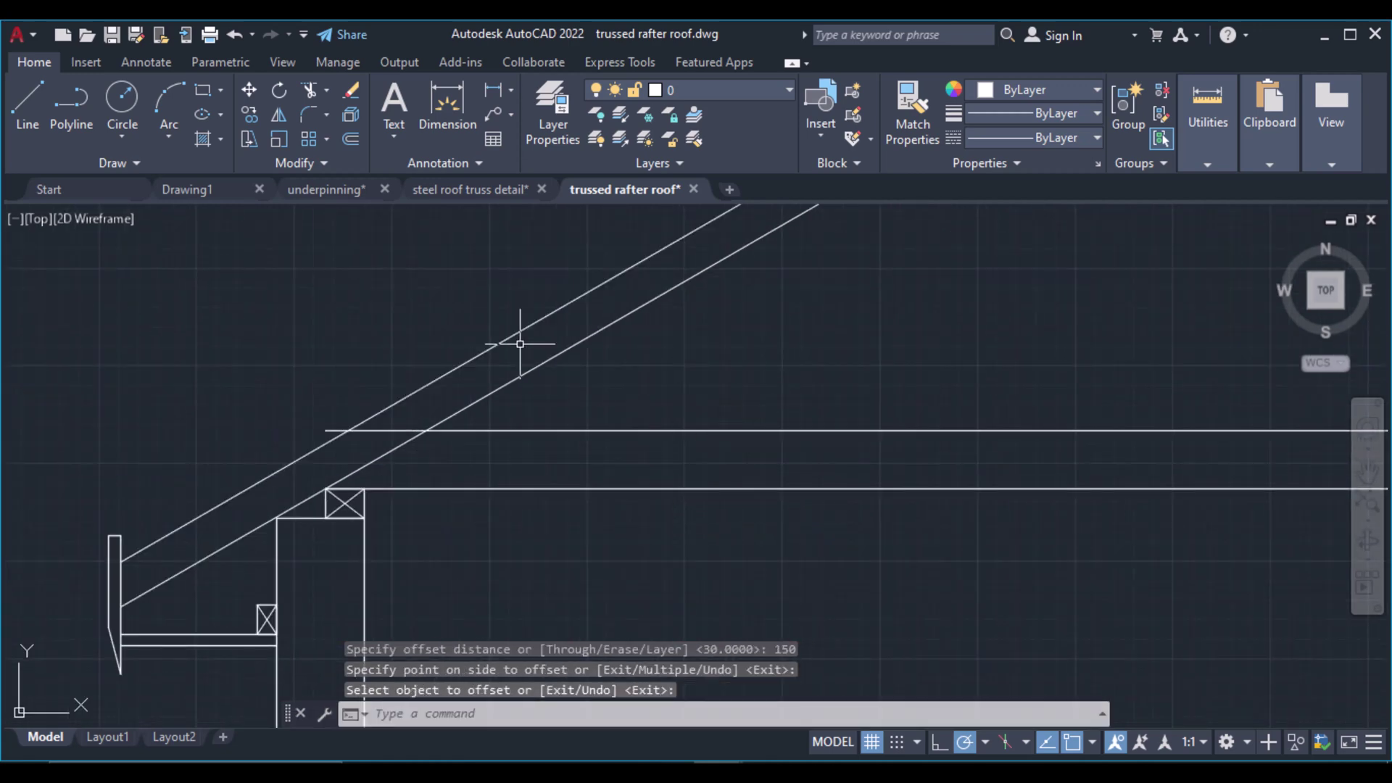
Trim the tie beam's upper edge where it projects past the rafter's lower edge, using that edge as the cutting boundary
{"action": "left_click", "coordinate": [304, 87]}
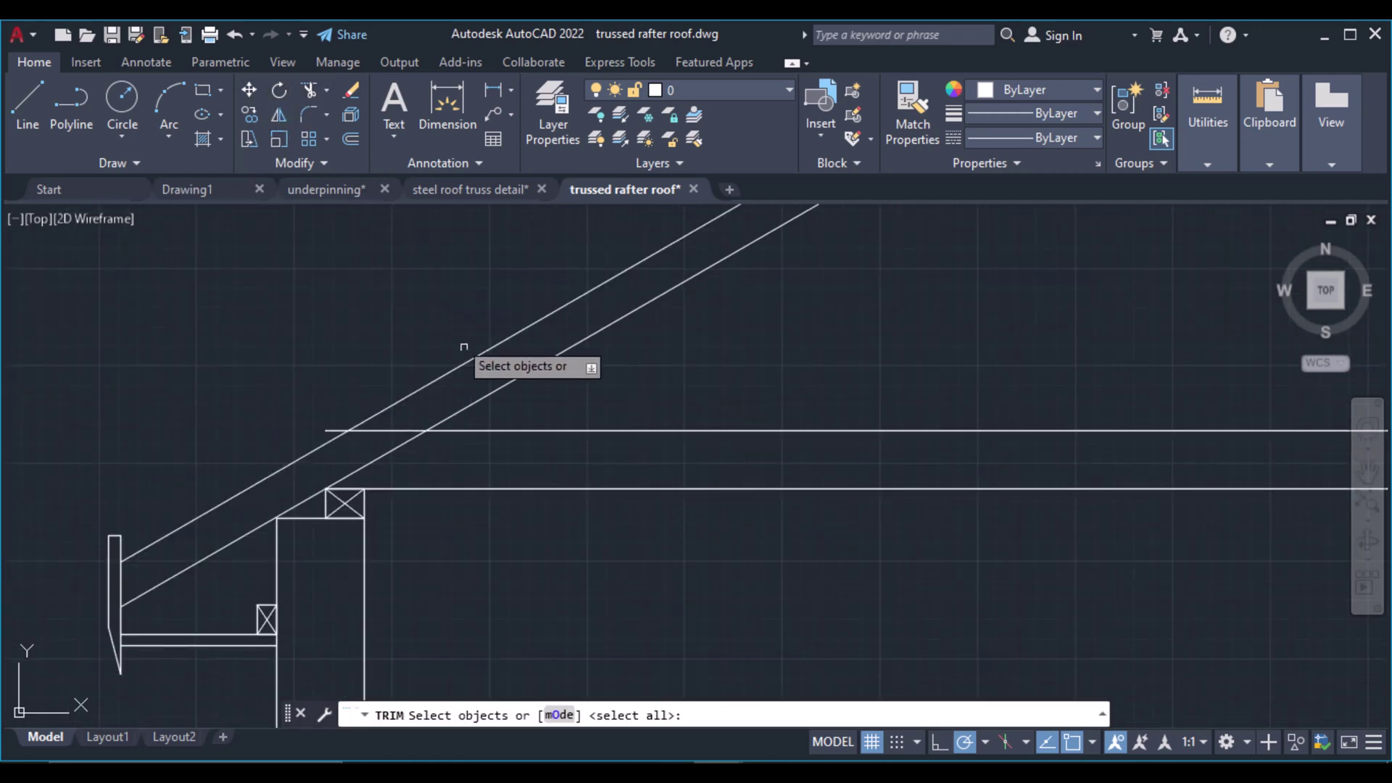
{"action": "left_click", "coordinate": [522, 374]}
{"action": "key", "text": "Return"}
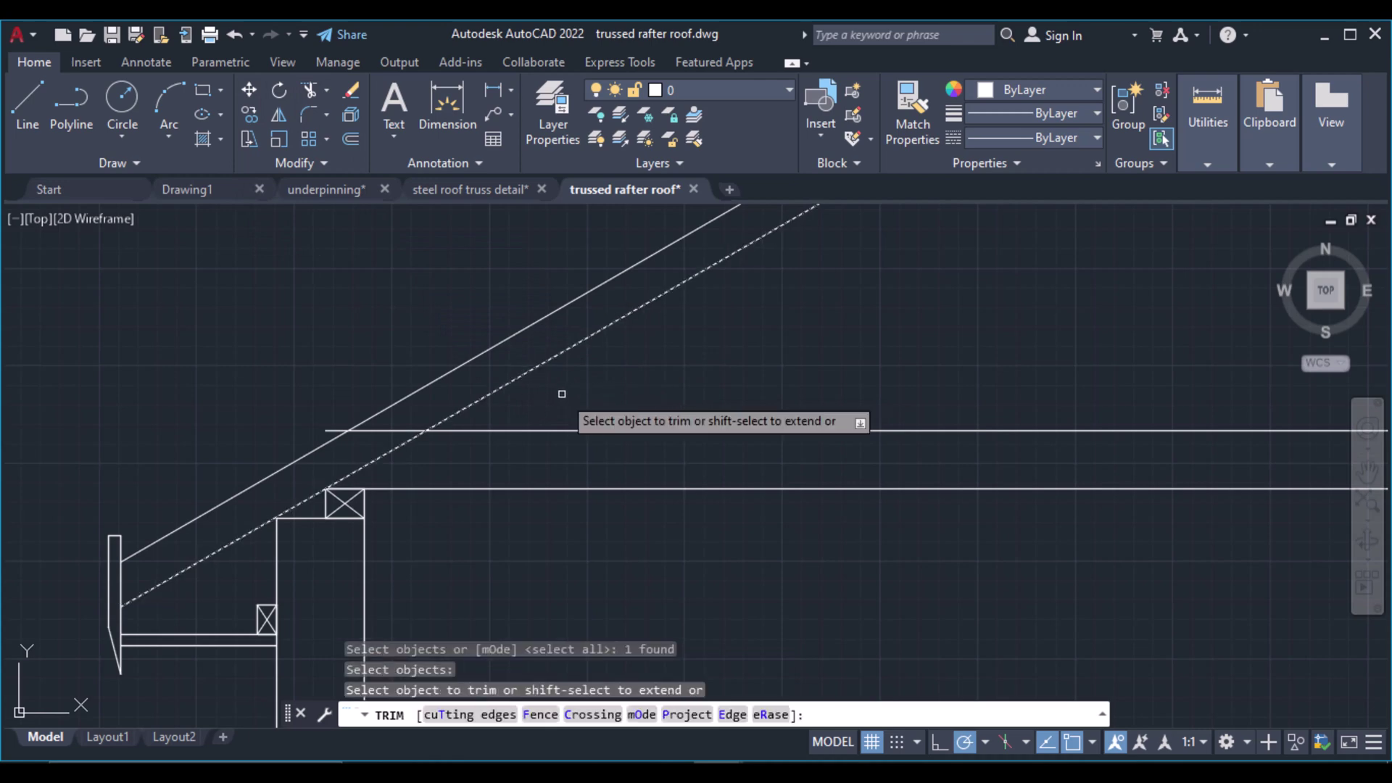
{"action": "left_click", "coordinate": [400, 430]}
{"action": "scroll", "coordinate": [805, 409], "scroll_direction": "down", "scroll_amount": 5}
{"action": "key", "text": "Return"}
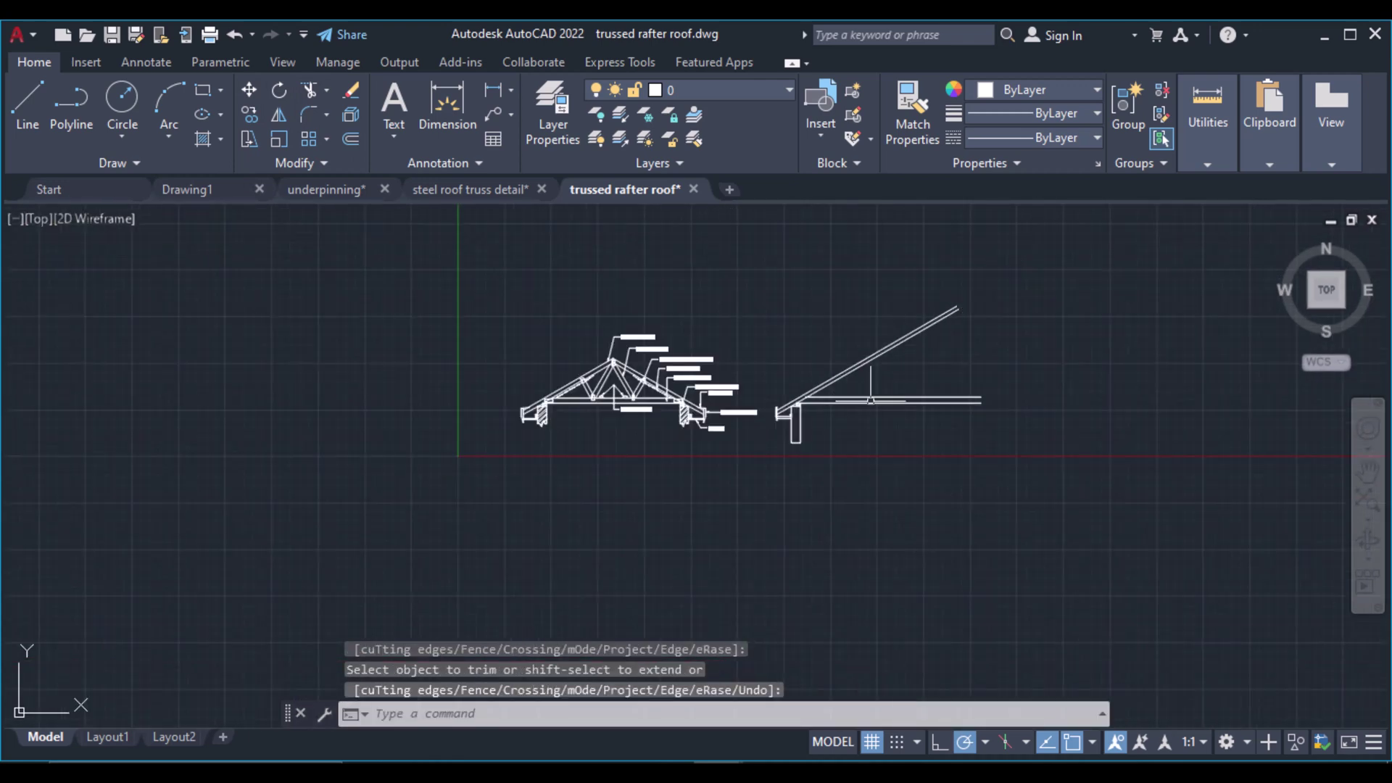
{"action": "scroll", "coordinate": [573, 428], "scroll_direction": "up", "scroll_amount": 4}
{"action": "scroll", "coordinate": [616, 529], "scroll_direction": "down", "scroll_amount": 2}
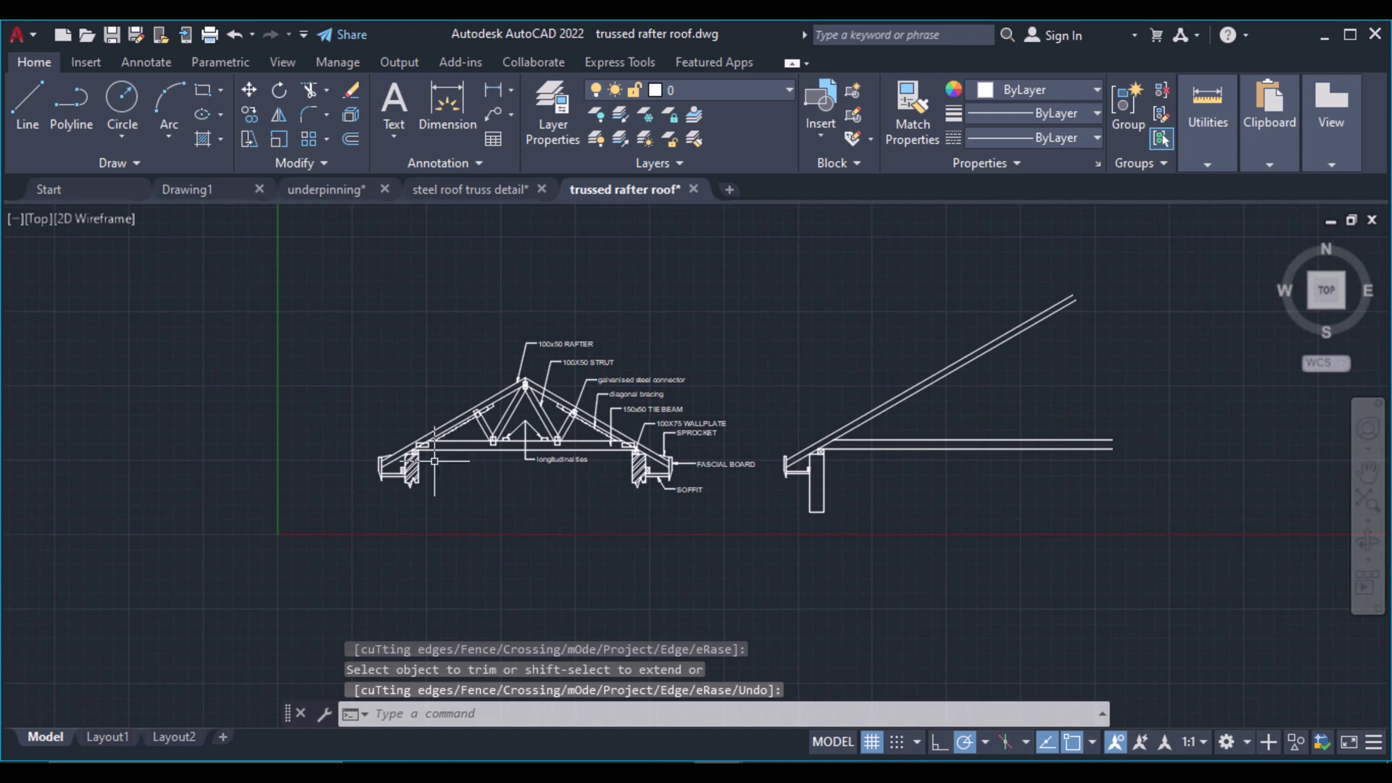
{"action": "scroll", "coordinate": [435, 460], "scroll_direction": "up", "scroll_amount": 4}
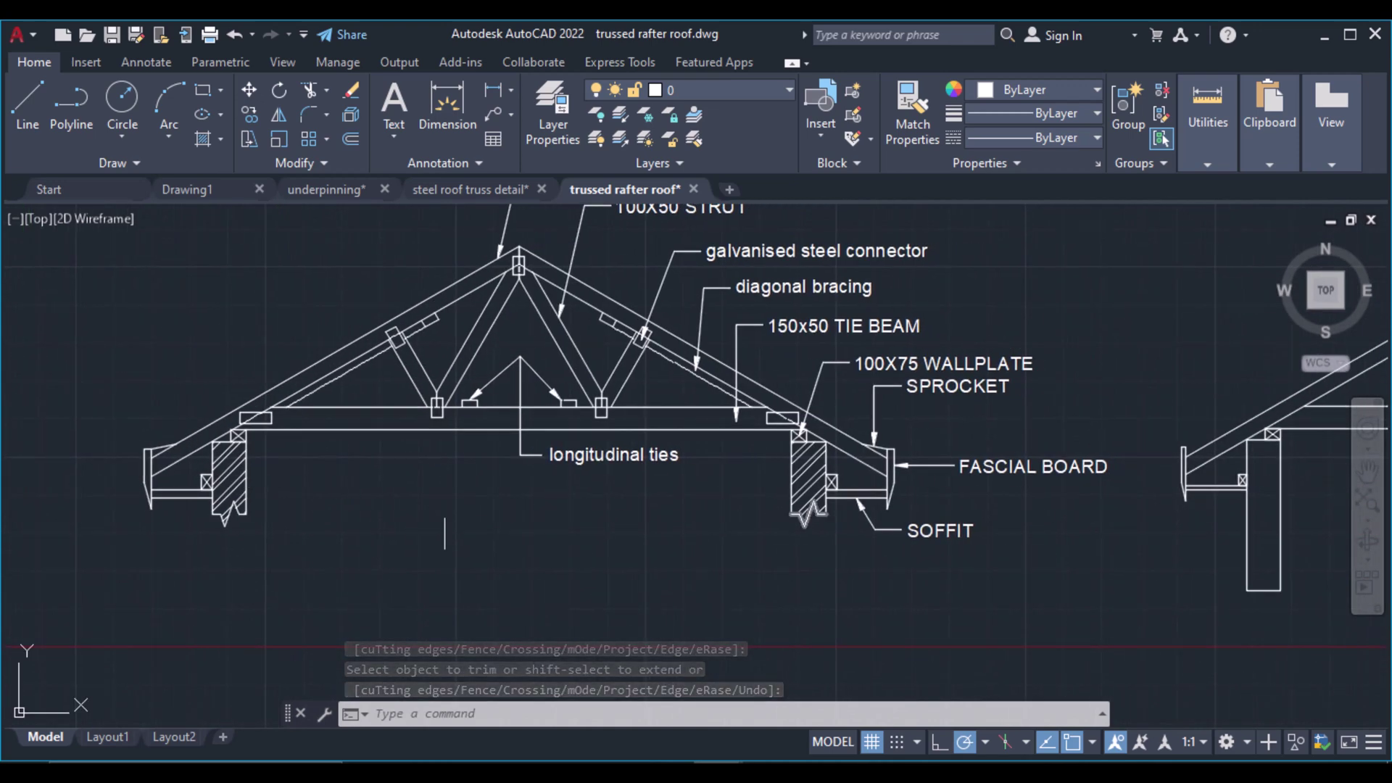
{"action": "mouse_move", "coordinate": [714, 555]}
{"action": "middle_mouse_down"}
{"action": "mouse_move", "coordinate": [463, 559]}
{"action": "mouse_move", "coordinate": [515, 545]}
{"action": "middle_mouse_up"}
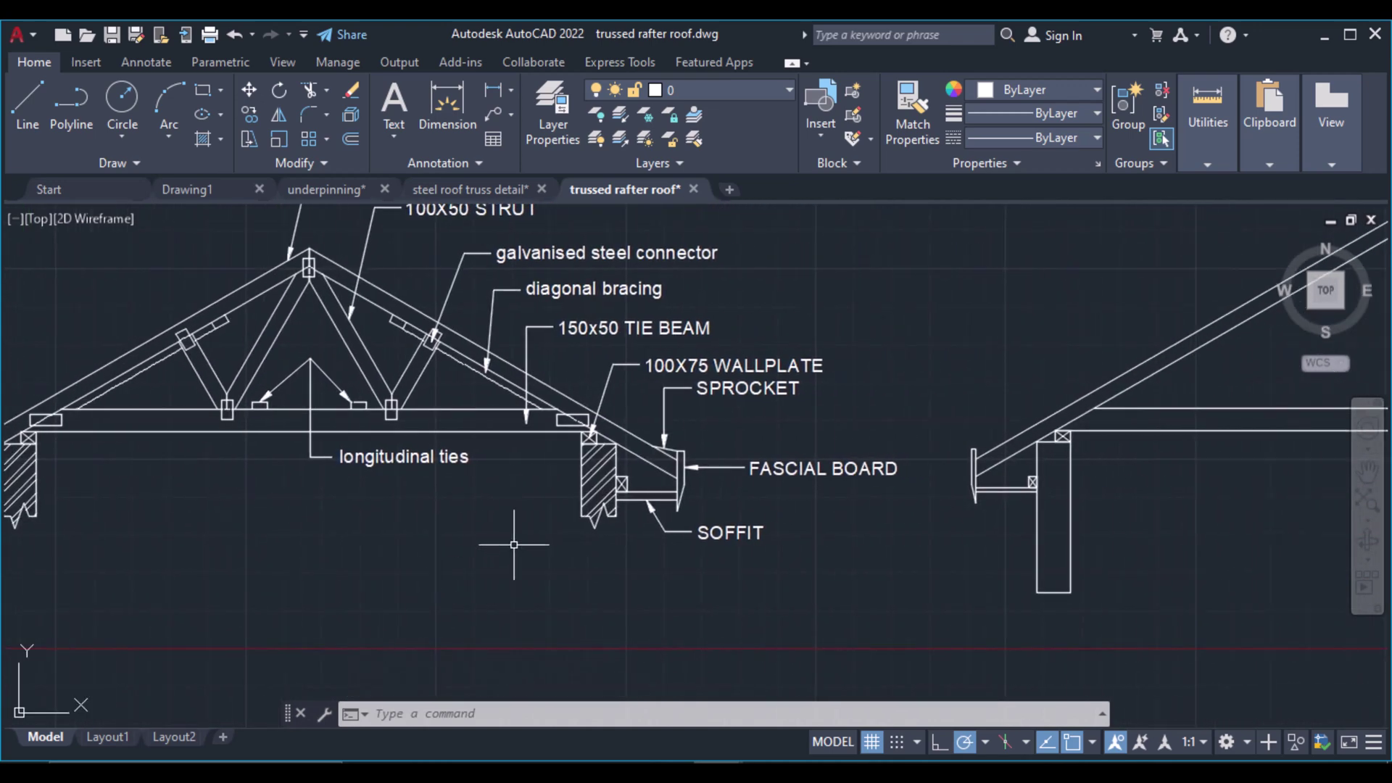
{"action": "scroll", "coordinate": [360, 522], "scroll_direction": "down", "scroll_amount": 2}
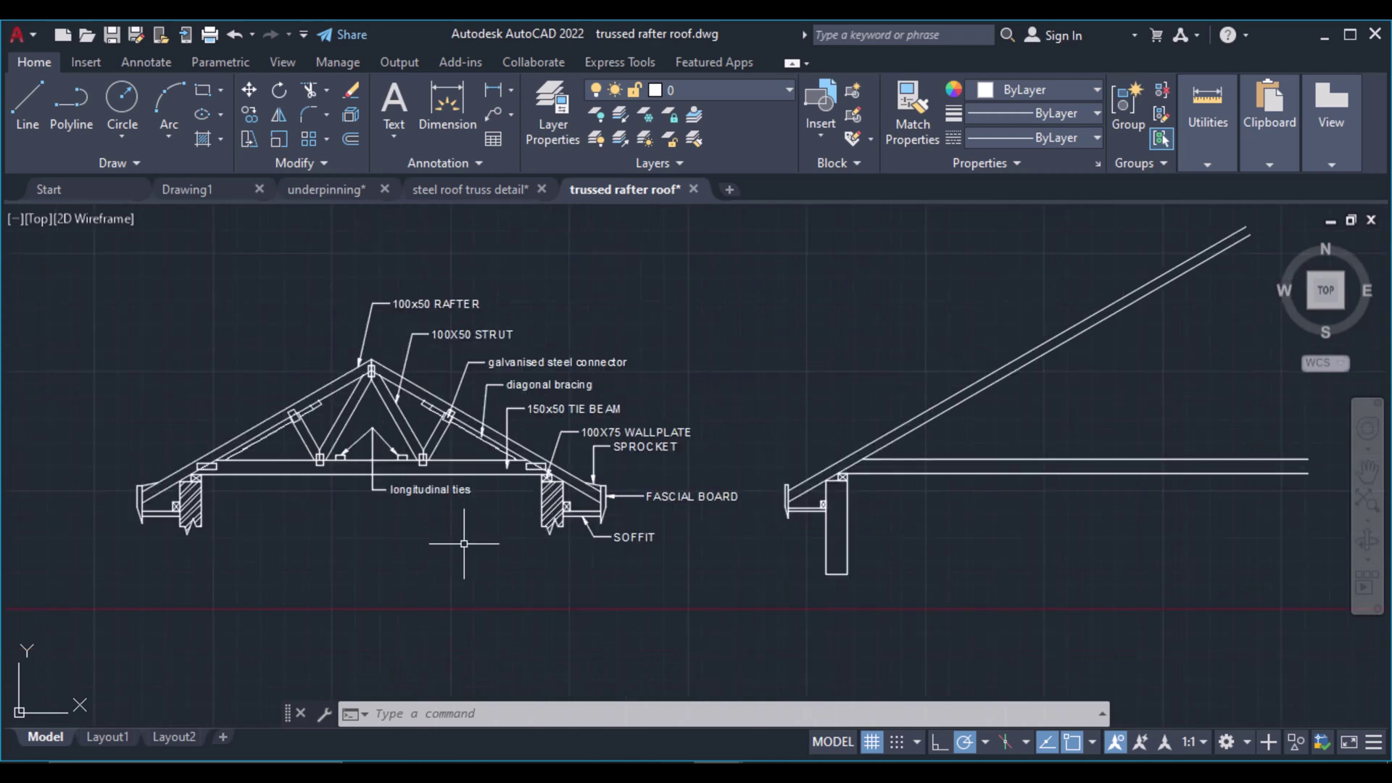
{"action": "middle_click_drag", "start_coordinate": [1102, 533], "coordinate": [810, 530]}
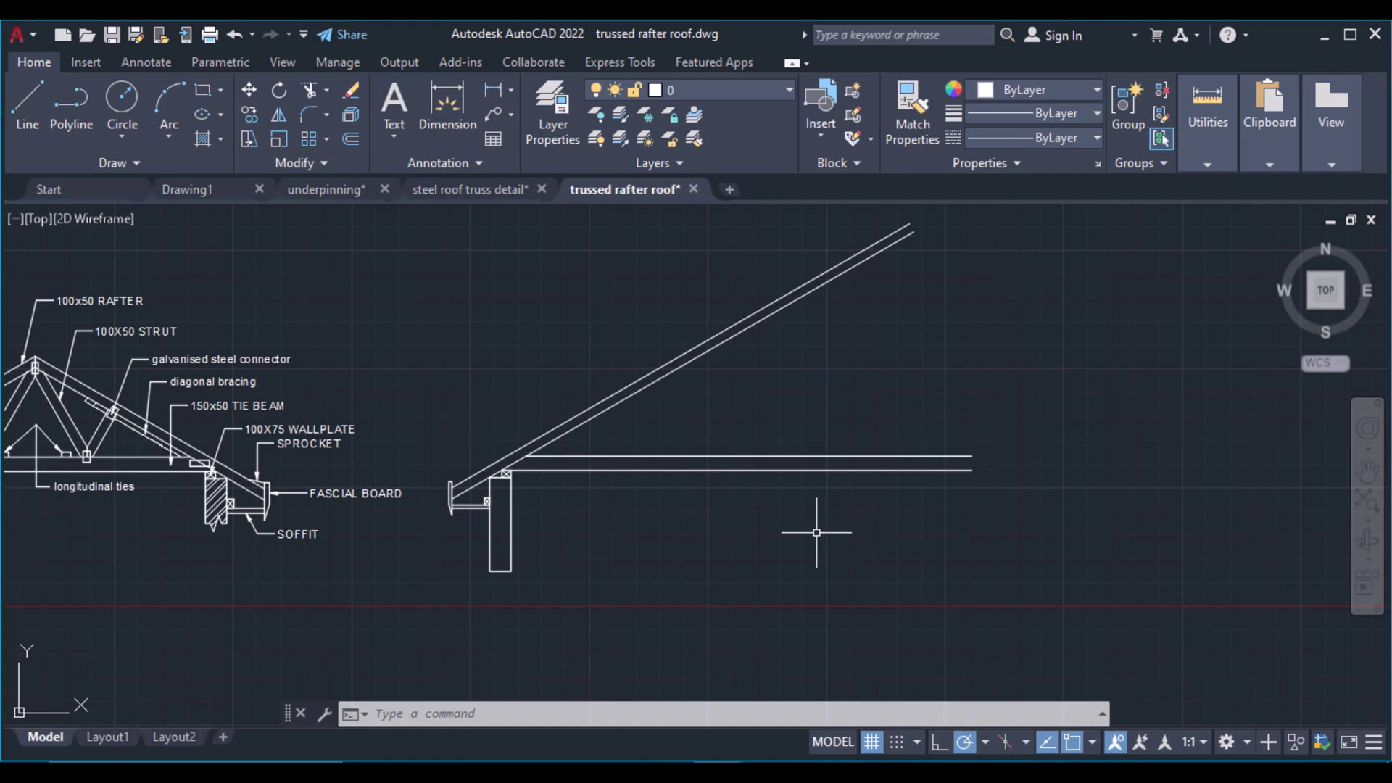
{"action": "left_click", "coordinate": [36, 125]}
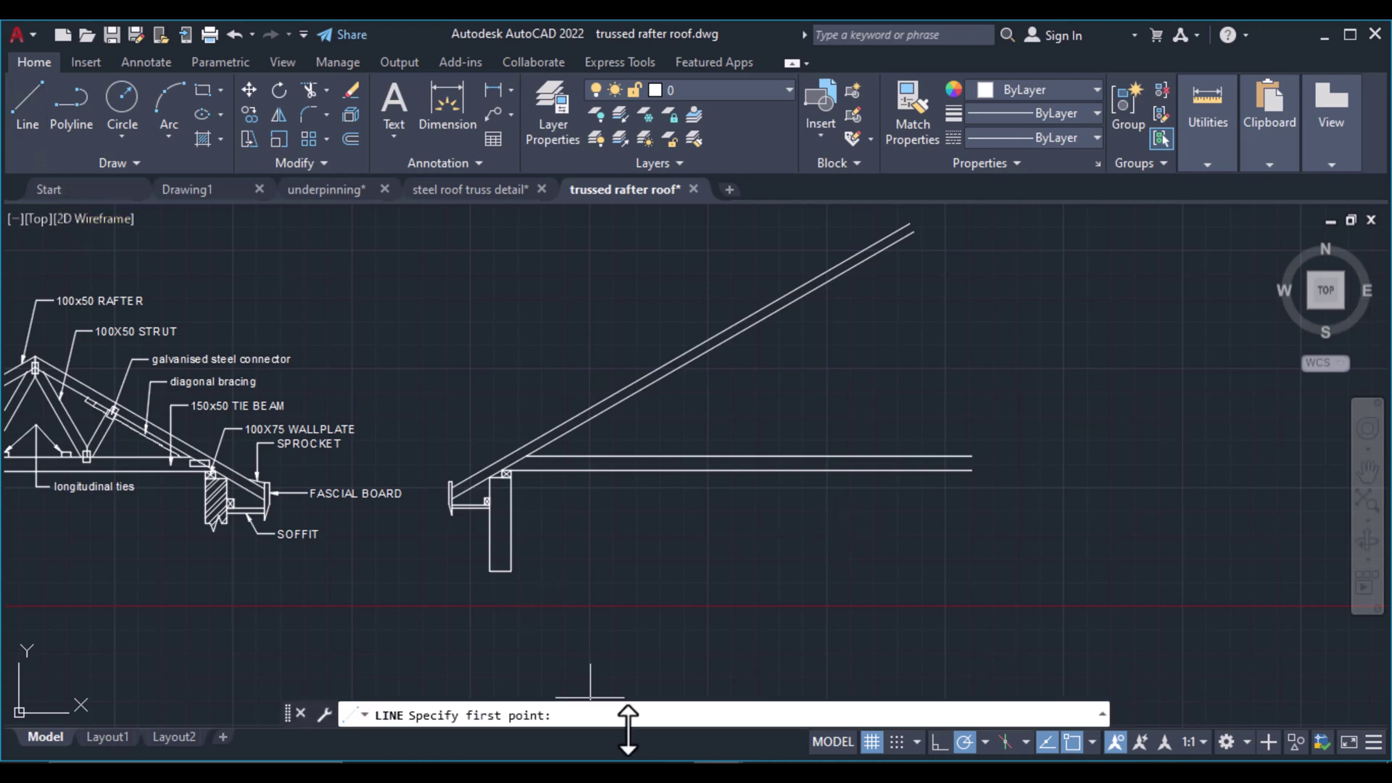
{"action": "left_click", "coordinate": [511, 572]}
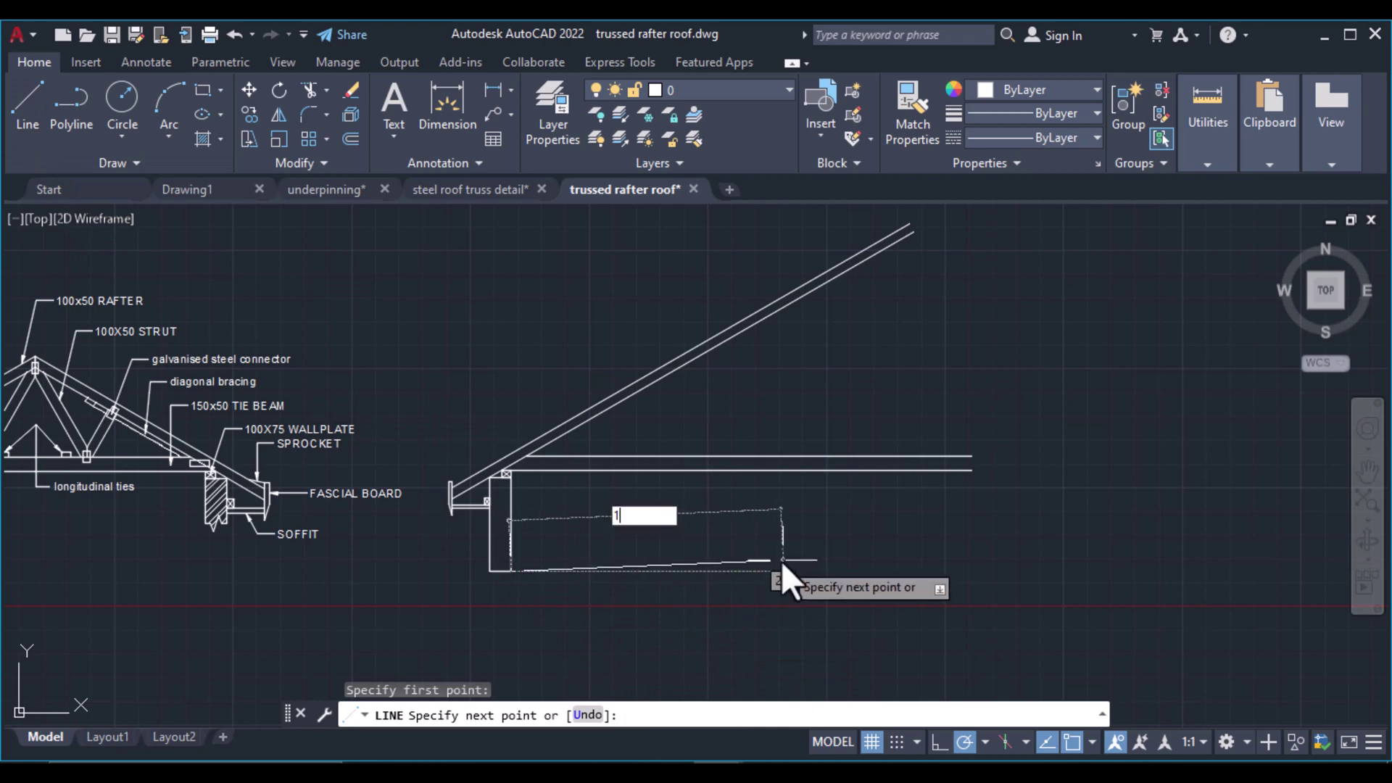
{"action": "type", "text": "1750"}
{"action": "key", "text": "Return"}
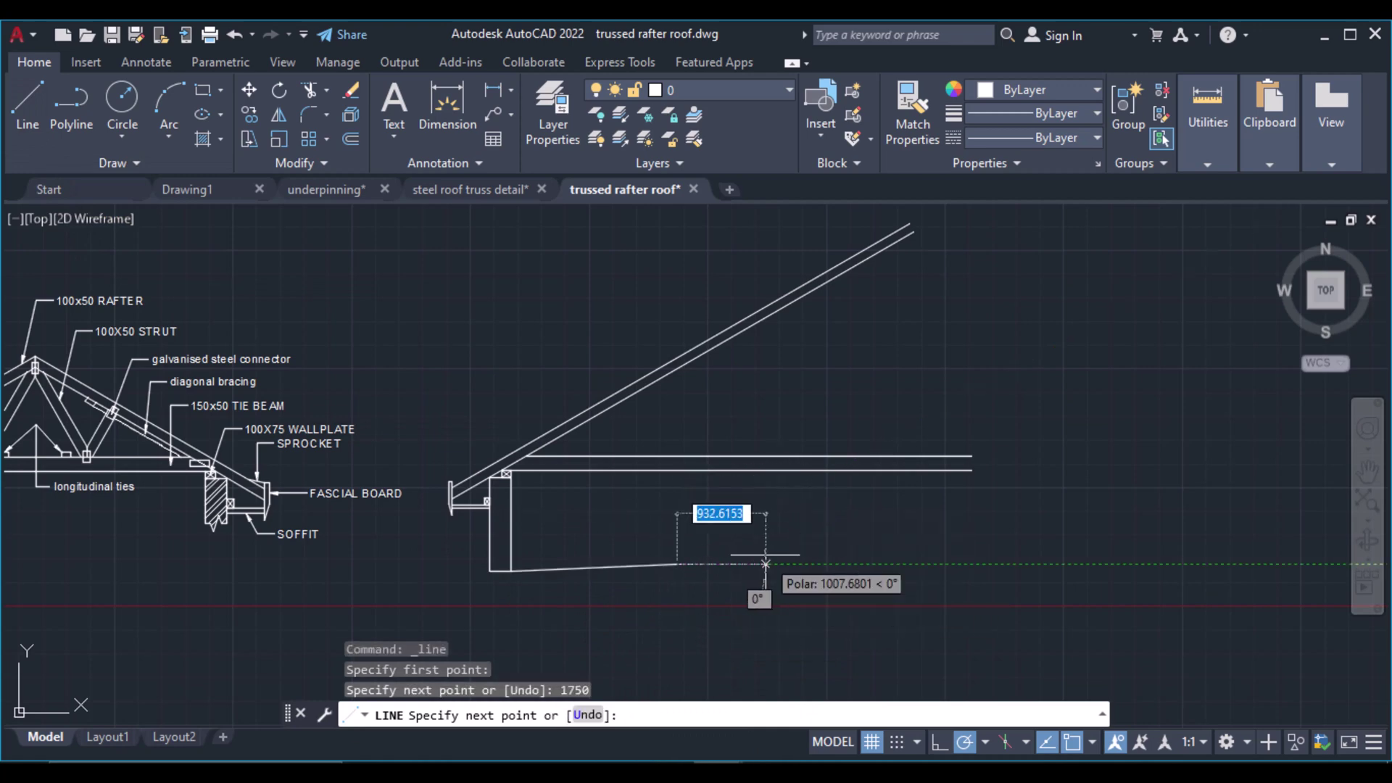
{"action": "key", "text": "Return"}
{"action": "left_click", "coordinate": [700, 580]}
{"action": "left_click", "coordinate": [617, 534]}
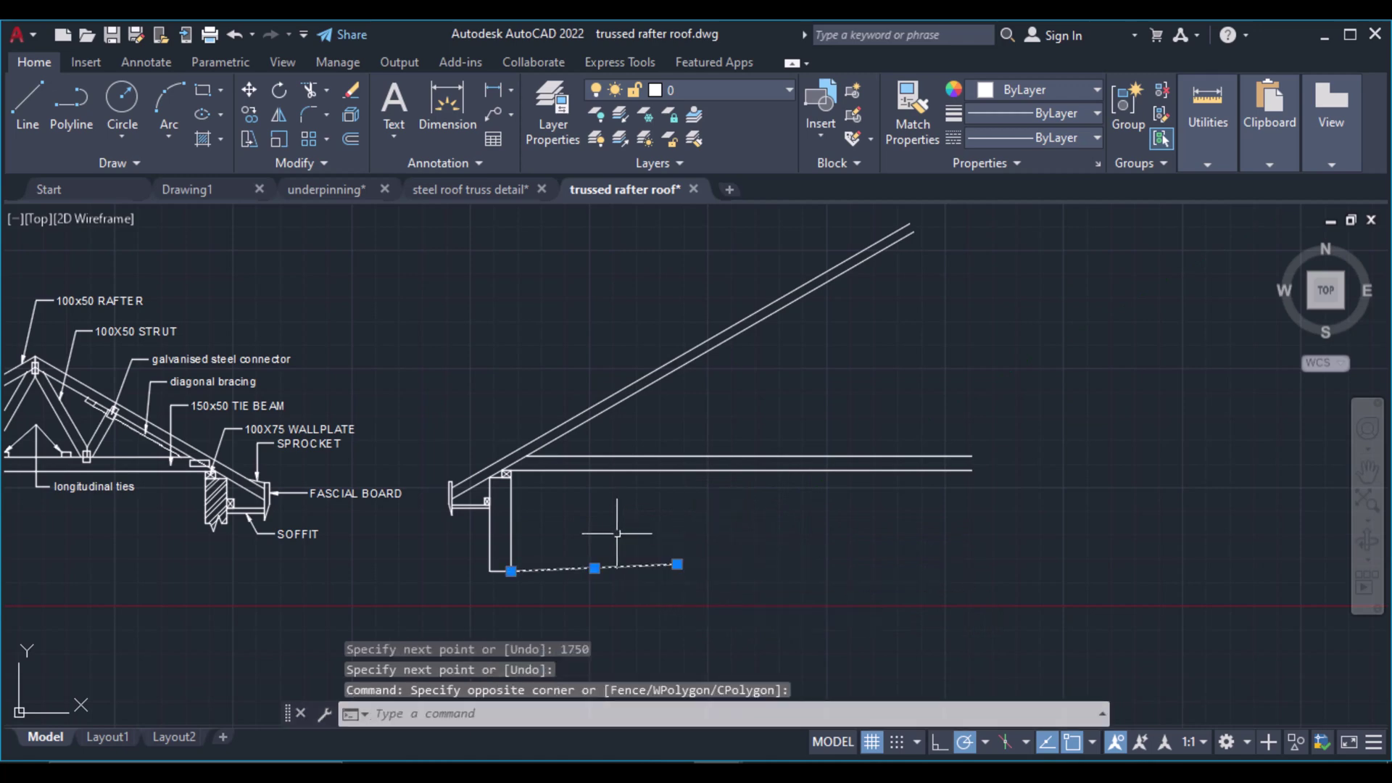
{"action": "key", "text": "Delete"}
Draw a 1750 mm horizontal line from the wall's lower inner corner, continuing vertically upward past the rafter as a centre line
{"action": "left_click", "coordinate": [29, 109]}
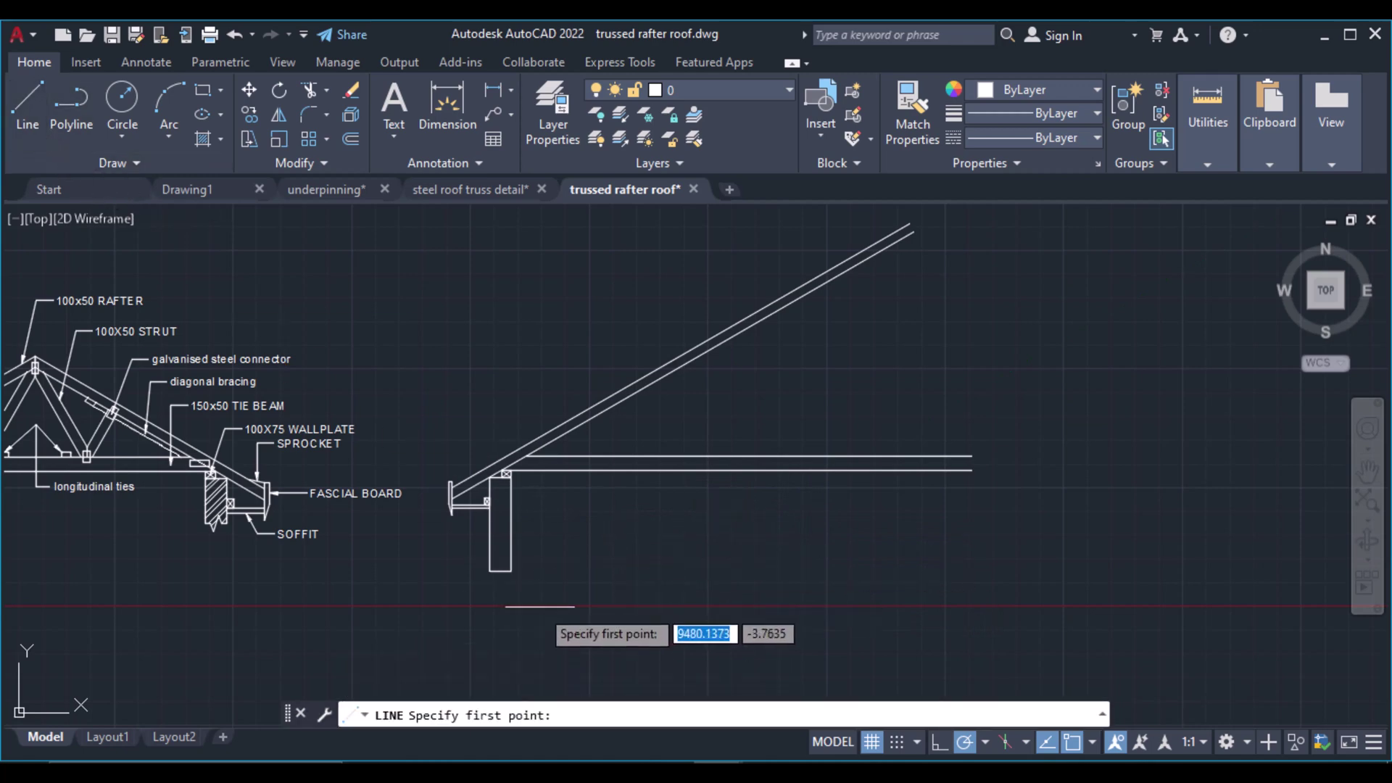
{"action": "left_click", "coordinate": [511, 571]}
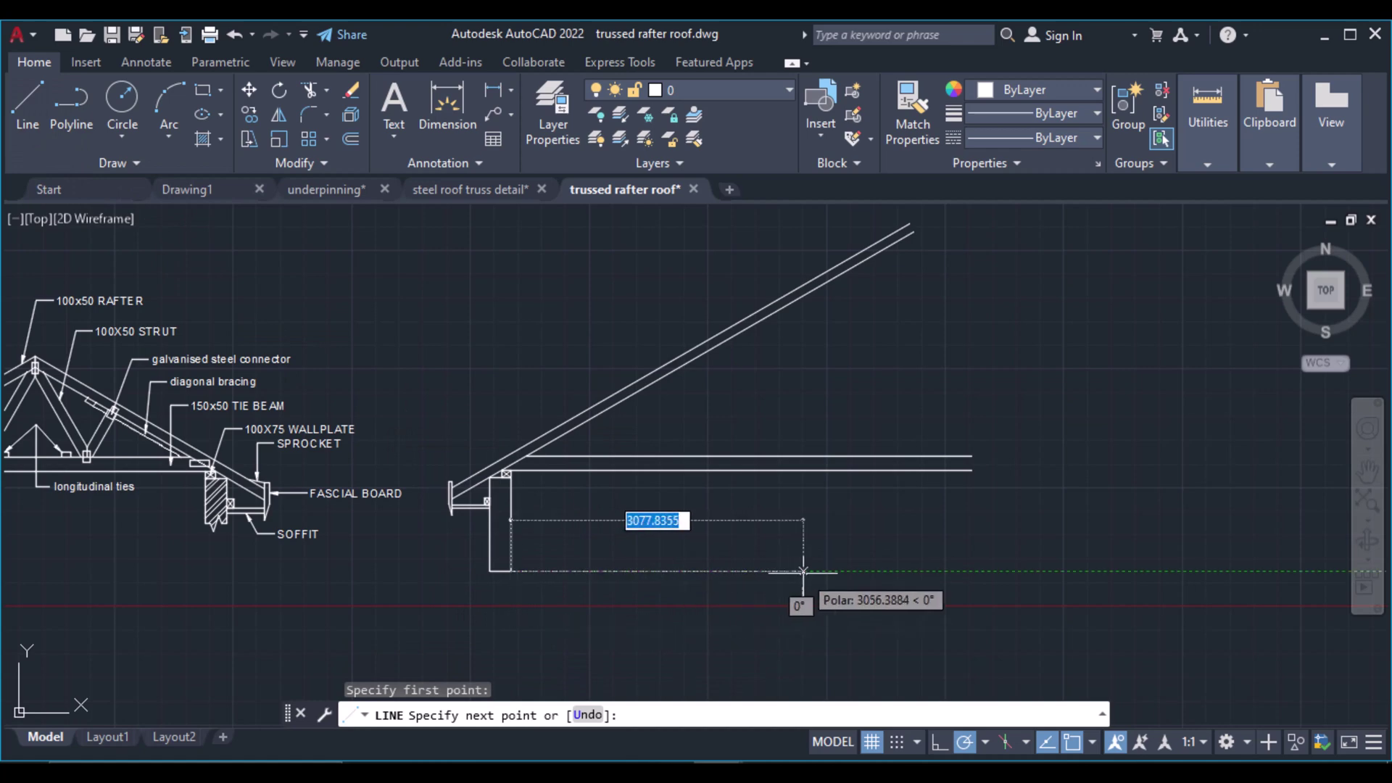
{"action": "type", "text": "1750"}
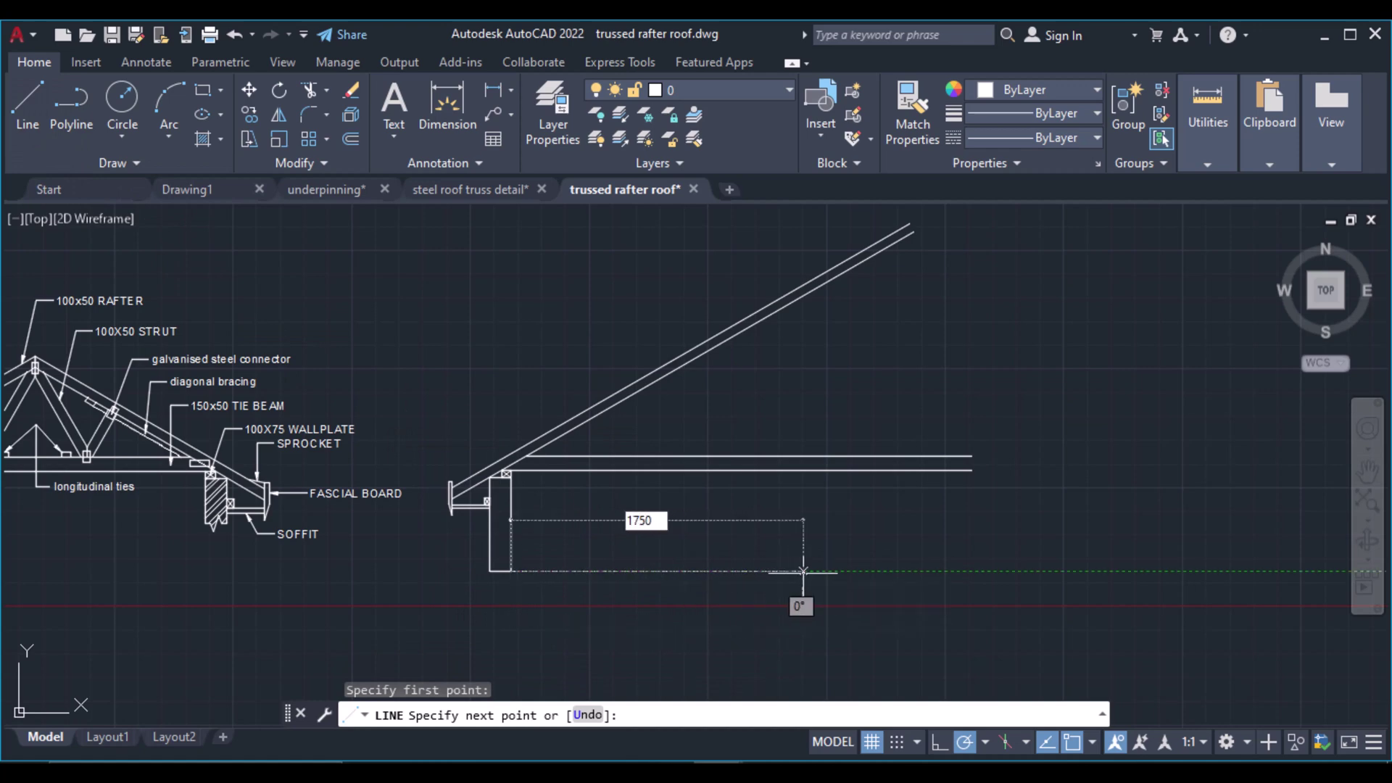
{"action": "key", "text": "Return"}
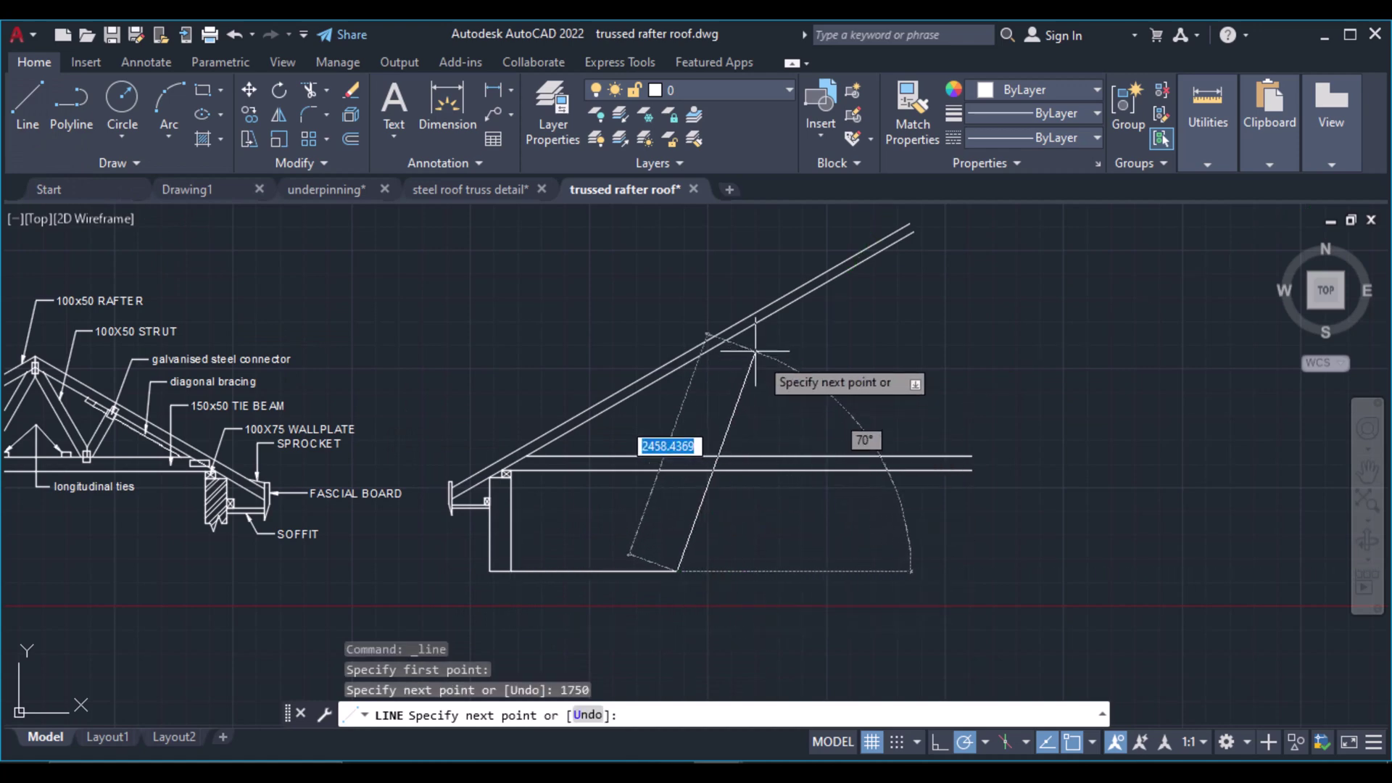
{"action": "left_click", "coordinate": [678, 292]}
{"action": "key", "text": "Return"}
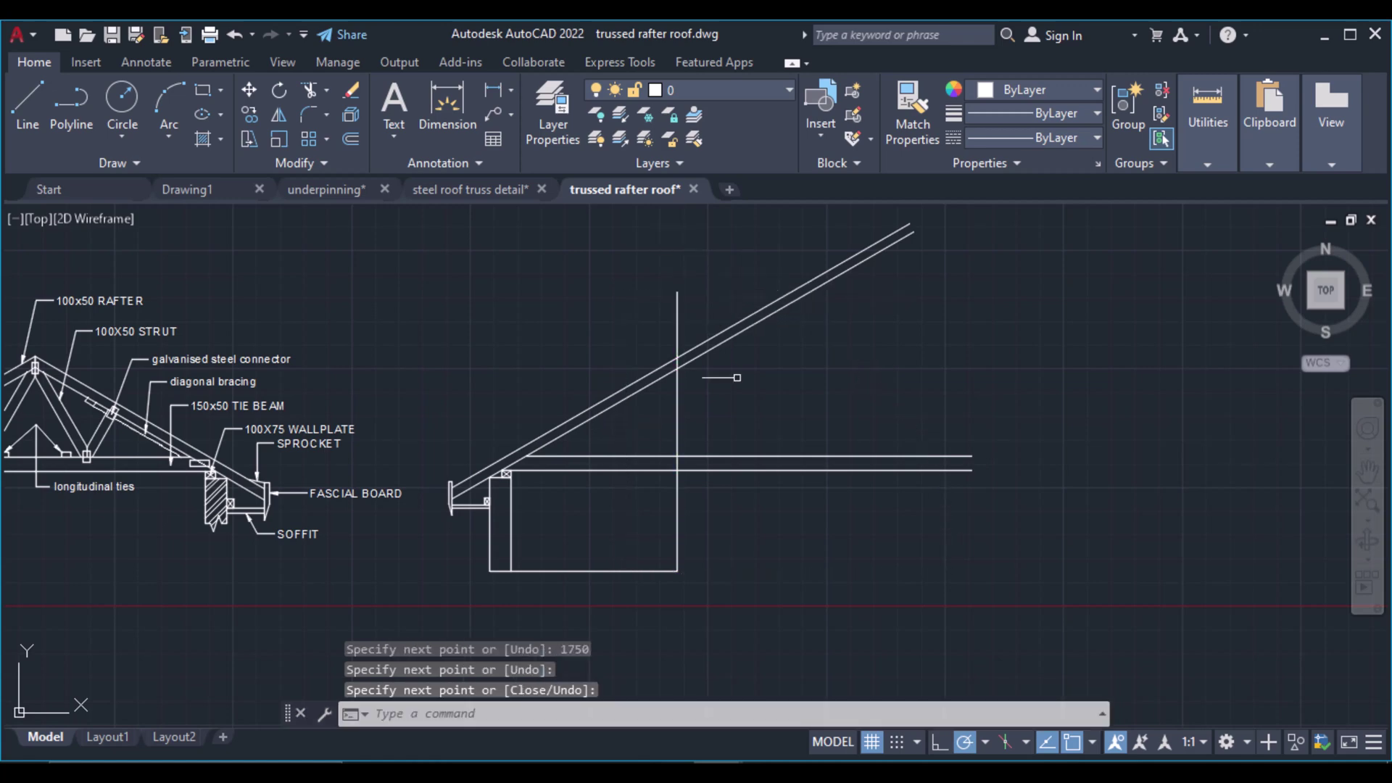
Trim the rafter and tie beam lines where they extend beyond the vertical centre line
{"action": "scroll", "coordinate": [725, 429], "scroll_direction": "down", "scroll_amount": 2}
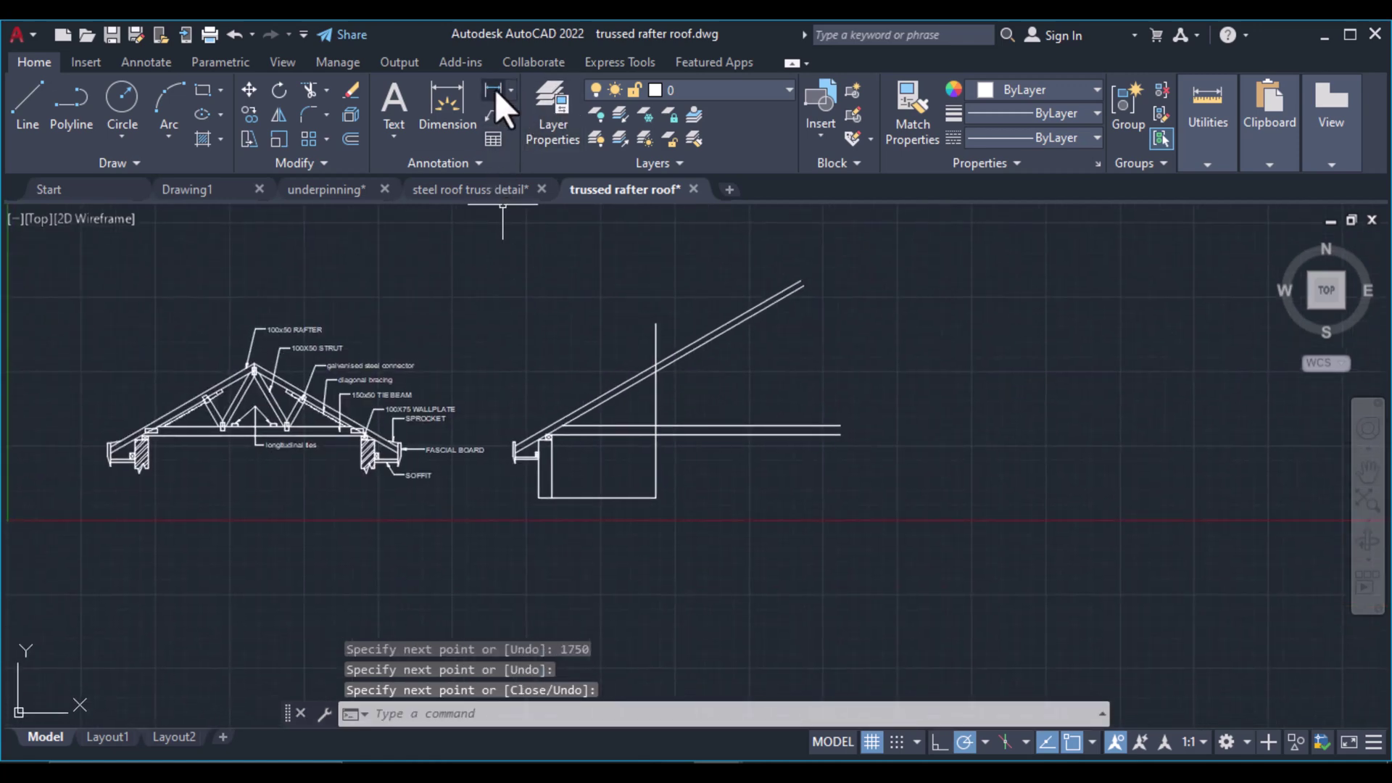
{"action": "left_click", "coordinate": [311, 89]}
{"action": "key", "text": "Return"}
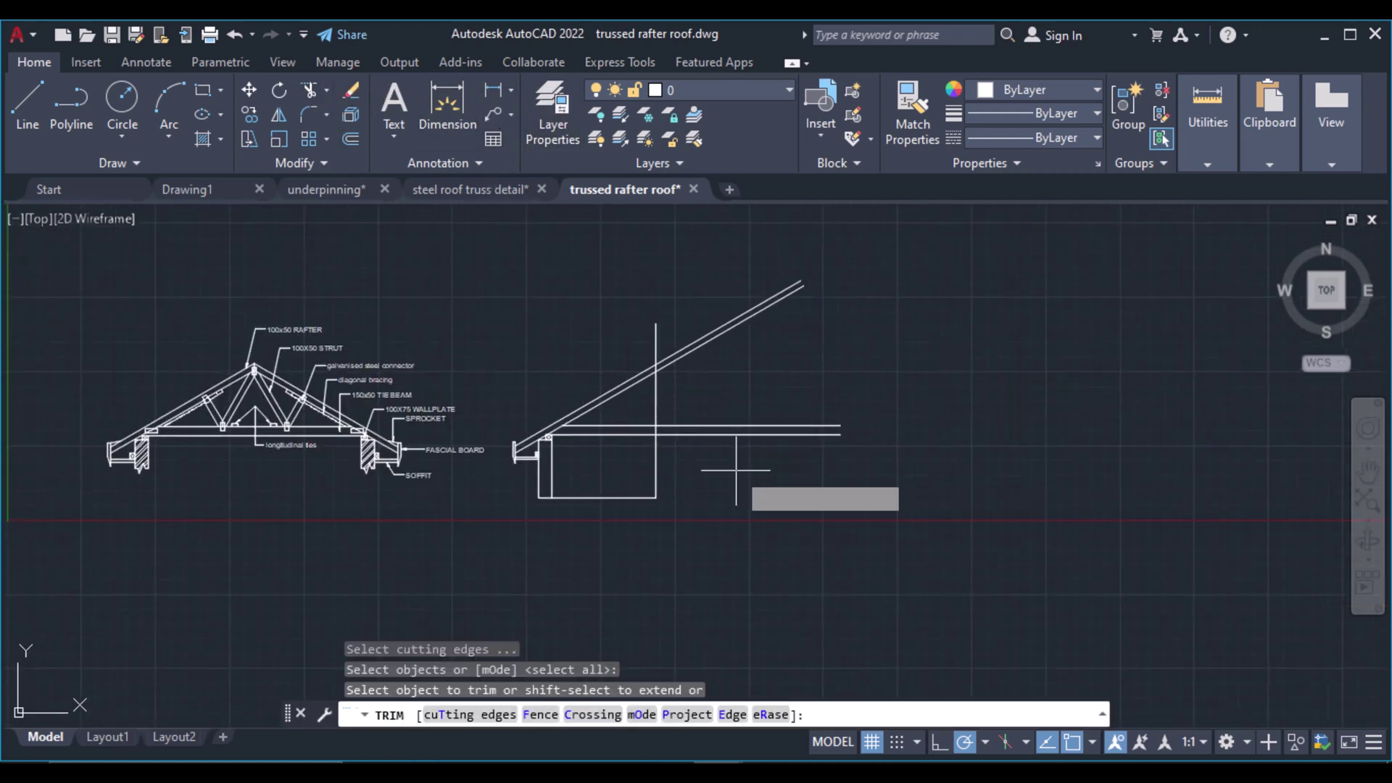
{"action": "left_click", "coordinate": [736, 470]}
{"action": "left_click", "coordinate": [666, 296]}
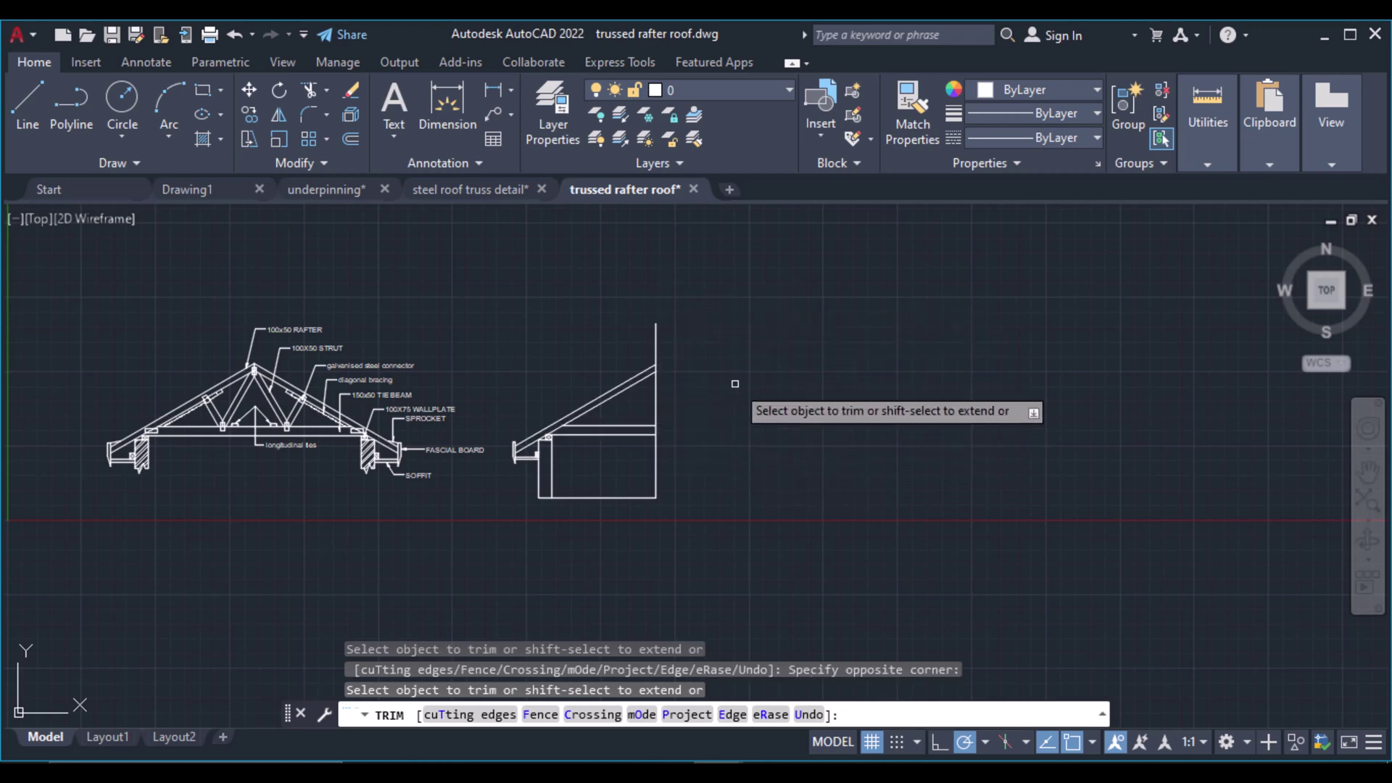
{"action": "key", "text": "Return"}
Delete the horizontal construction line between the wall's base and the centre line
{"action": "scroll", "coordinate": [613, 501], "scroll_direction": "up", "scroll_amount": 2}
{"action": "left_click", "coordinate": [608, 552]}
{"action": "left_click", "coordinate": [579, 471]}
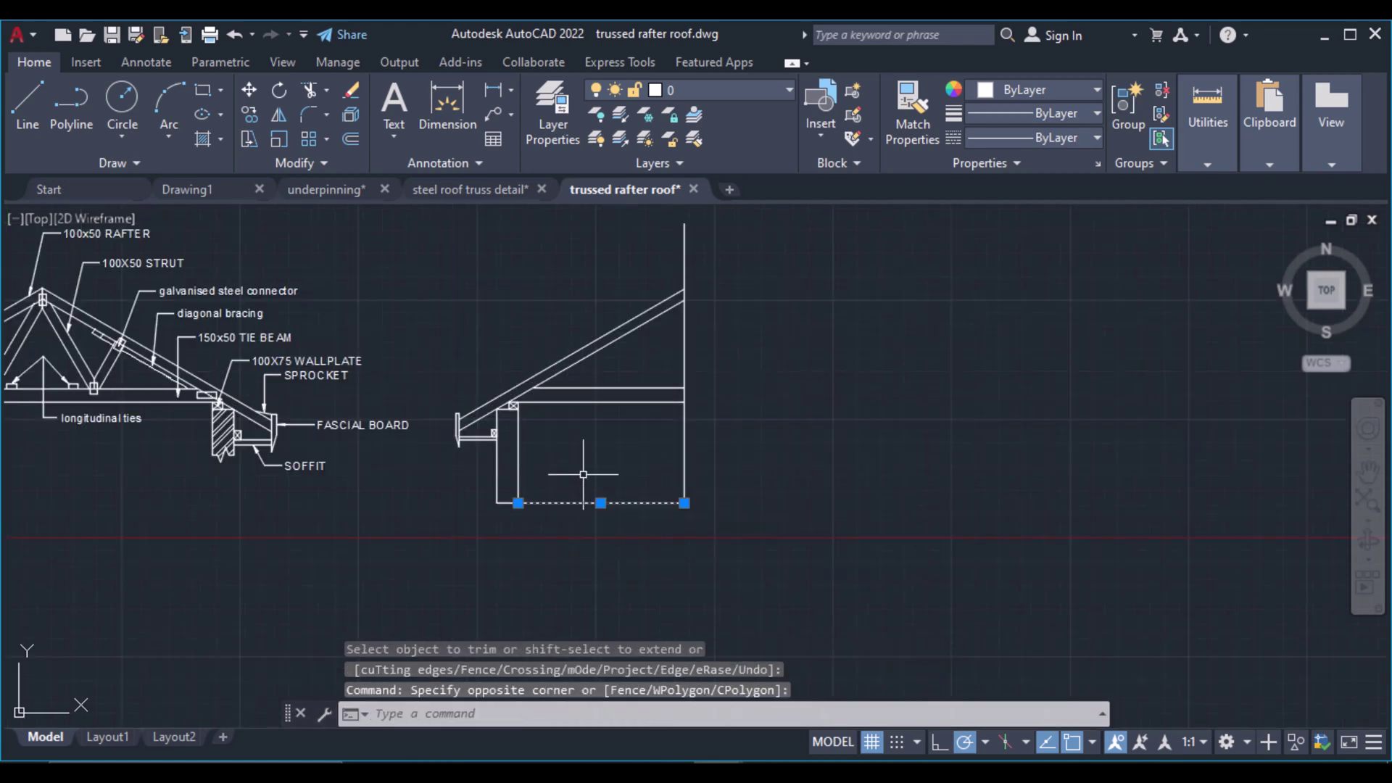
{"action": "key", "text": "Delete"}
Examine the strut arrangement in the reference truss and compare it with the new half truss
{"action": "scroll", "coordinate": [616, 471], "scroll_direction": "down", "scroll_amount": 3}
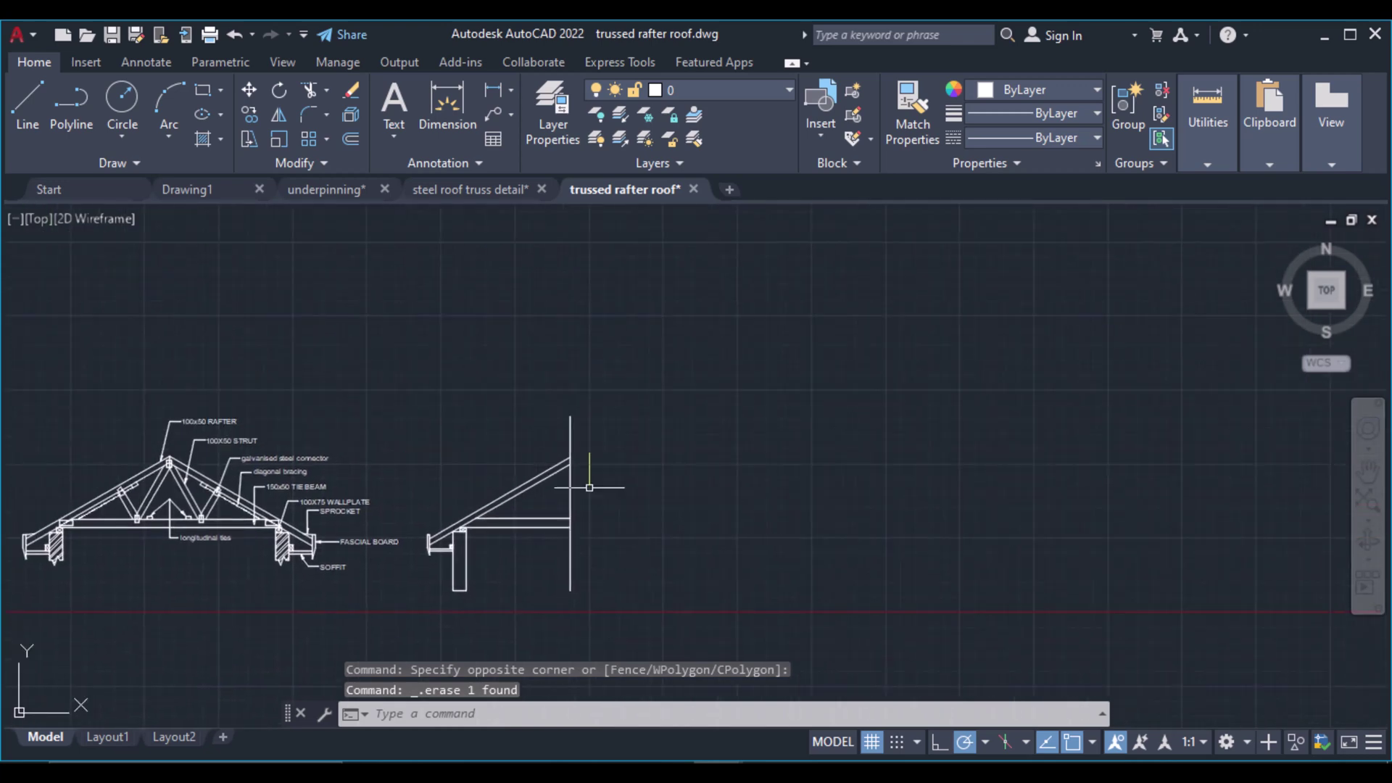
{"action": "scroll", "coordinate": [520, 464], "scroll_direction": "up", "scroll_amount": 5}
{"action": "scroll", "coordinate": [521, 465], "scroll_direction": "down", "scroll_amount": 2}
{"action": "scroll", "coordinate": [568, 435], "scroll_direction": "up", "scroll_amount": 2}
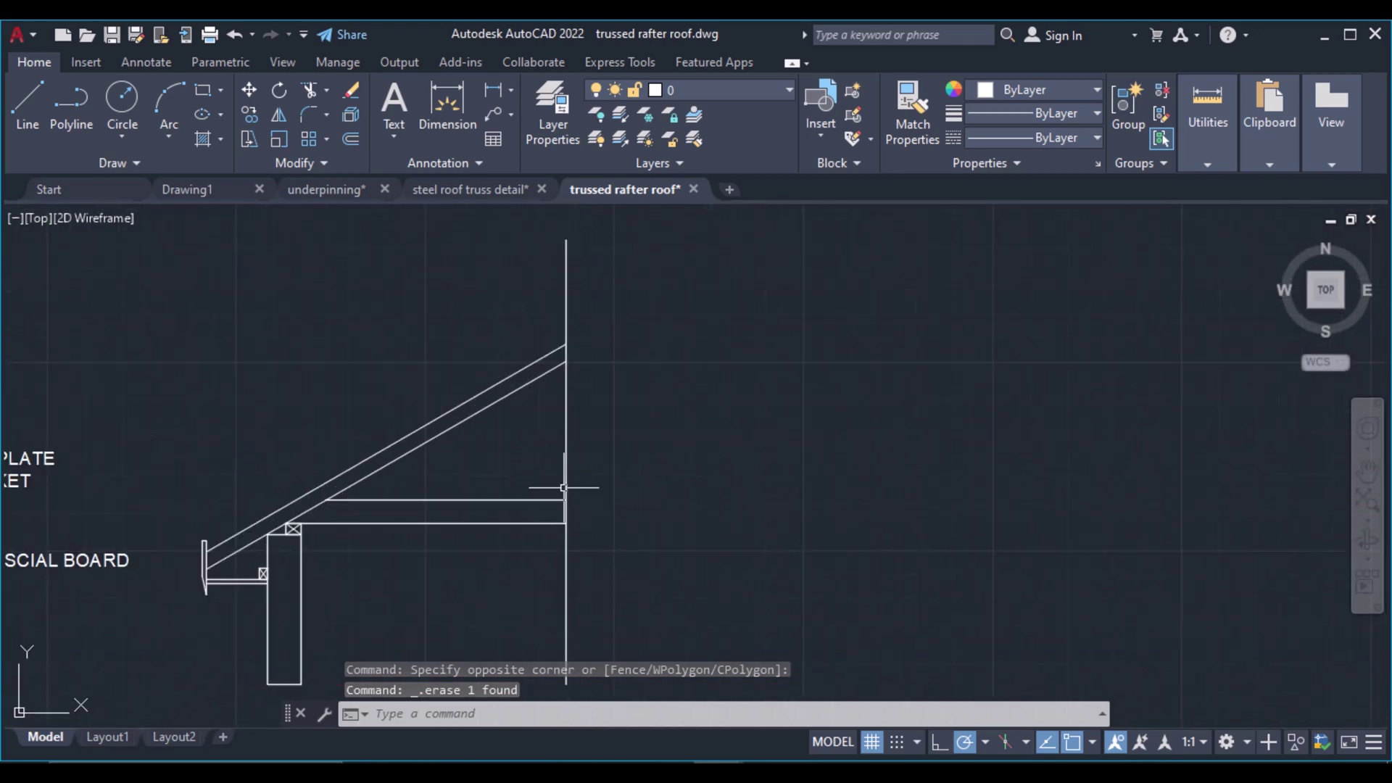
{"action": "scroll", "coordinate": [591, 540], "scroll_direction": "down", "scroll_amount": 2}
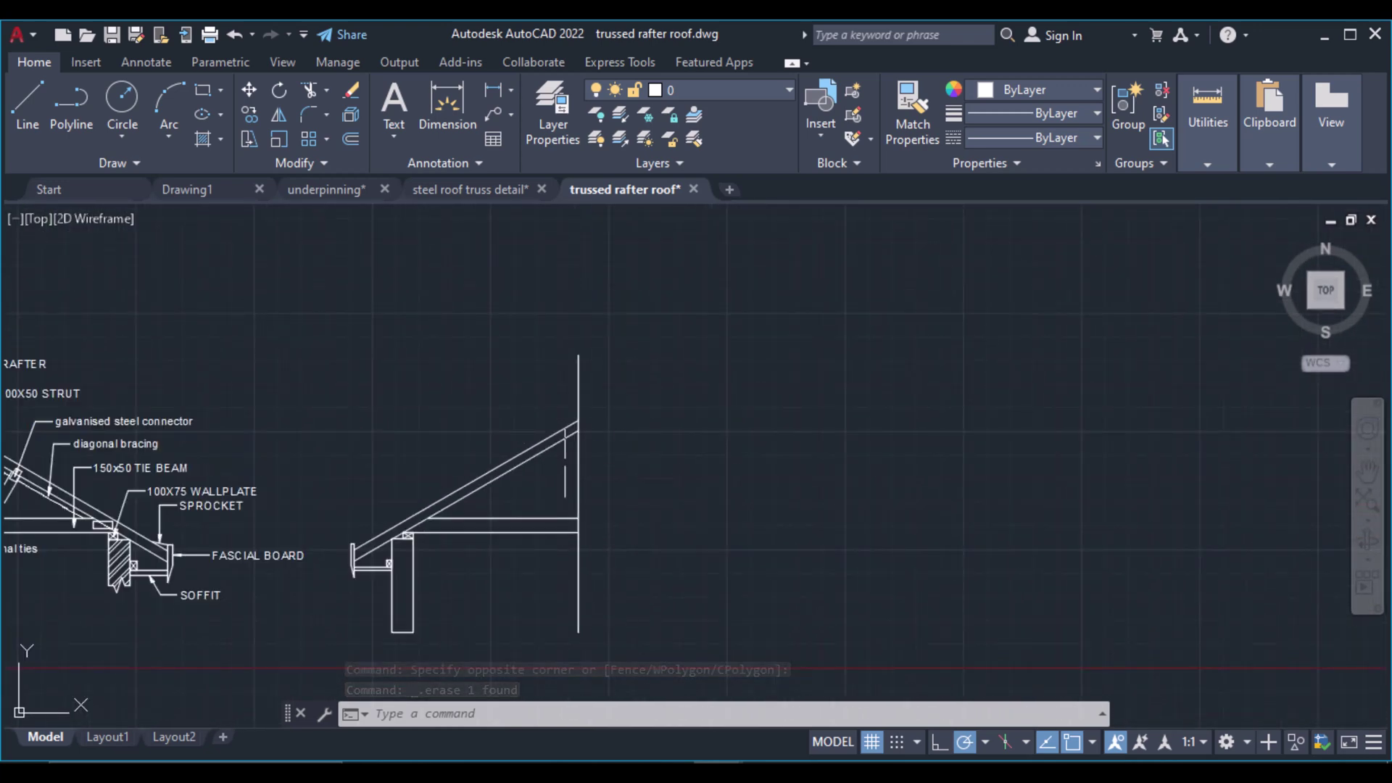
{"action": "middle_click_drag", "start_coordinate": [538, 500], "coordinate": [839, 485]}
{"action": "middle_click_drag", "start_coordinate": [397, 614], "coordinate": [418, 590]}
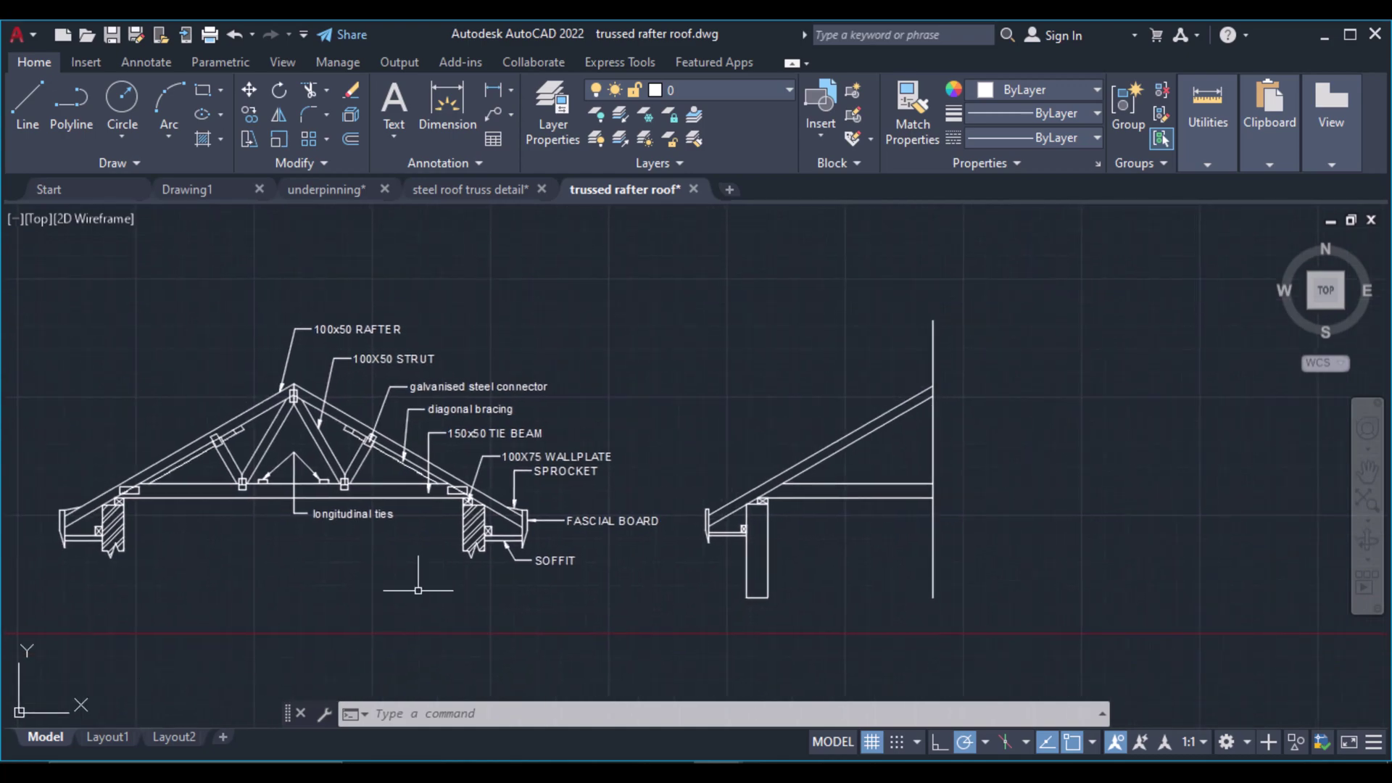
{"action": "scroll", "coordinate": [236, 464], "scroll_direction": "up", "scroll_amount": 4}
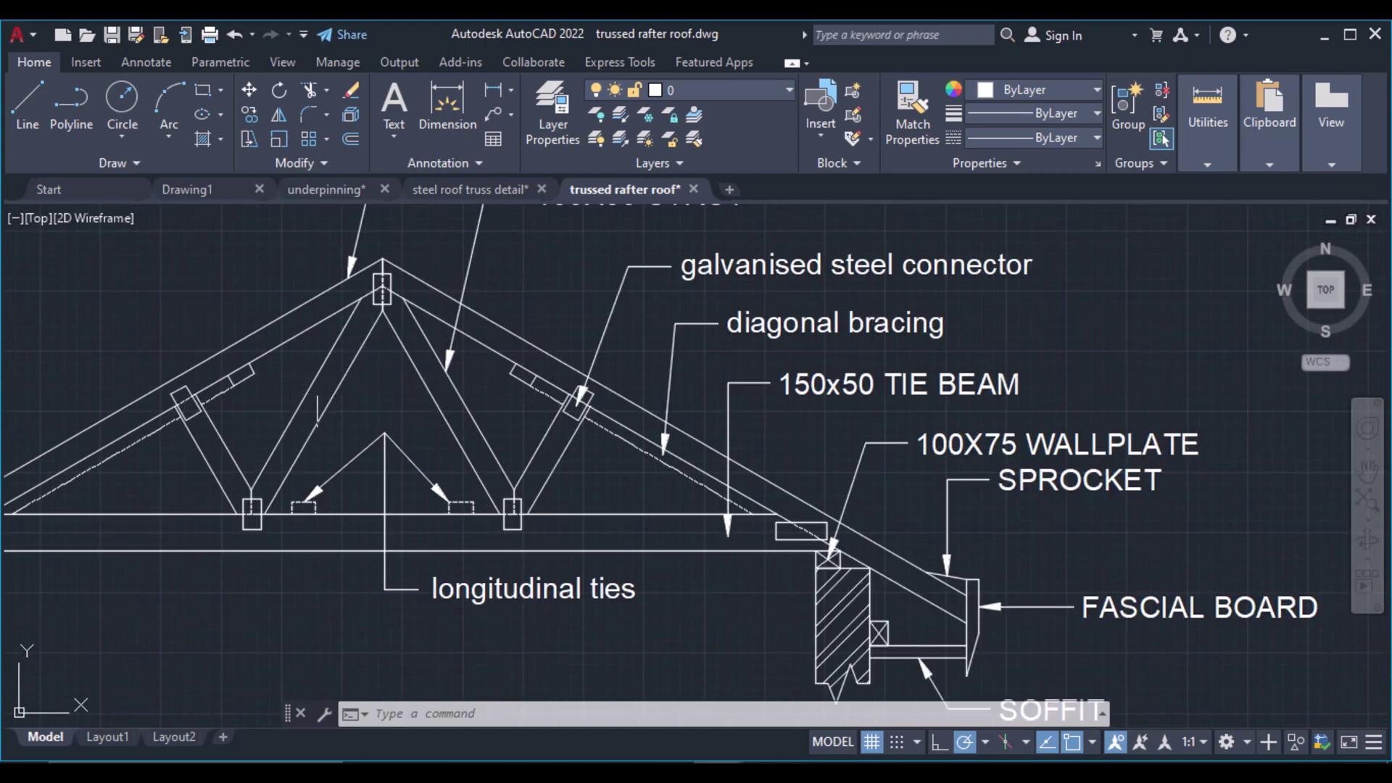
{"action": "scroll", "coordinate": [202, 469], "scroll_direction": "down", "scroll_amount": 3}
{"action": "scroll", "coordinate": [845, 404], "scroll_direction": "up", "scroll_amount": 6}
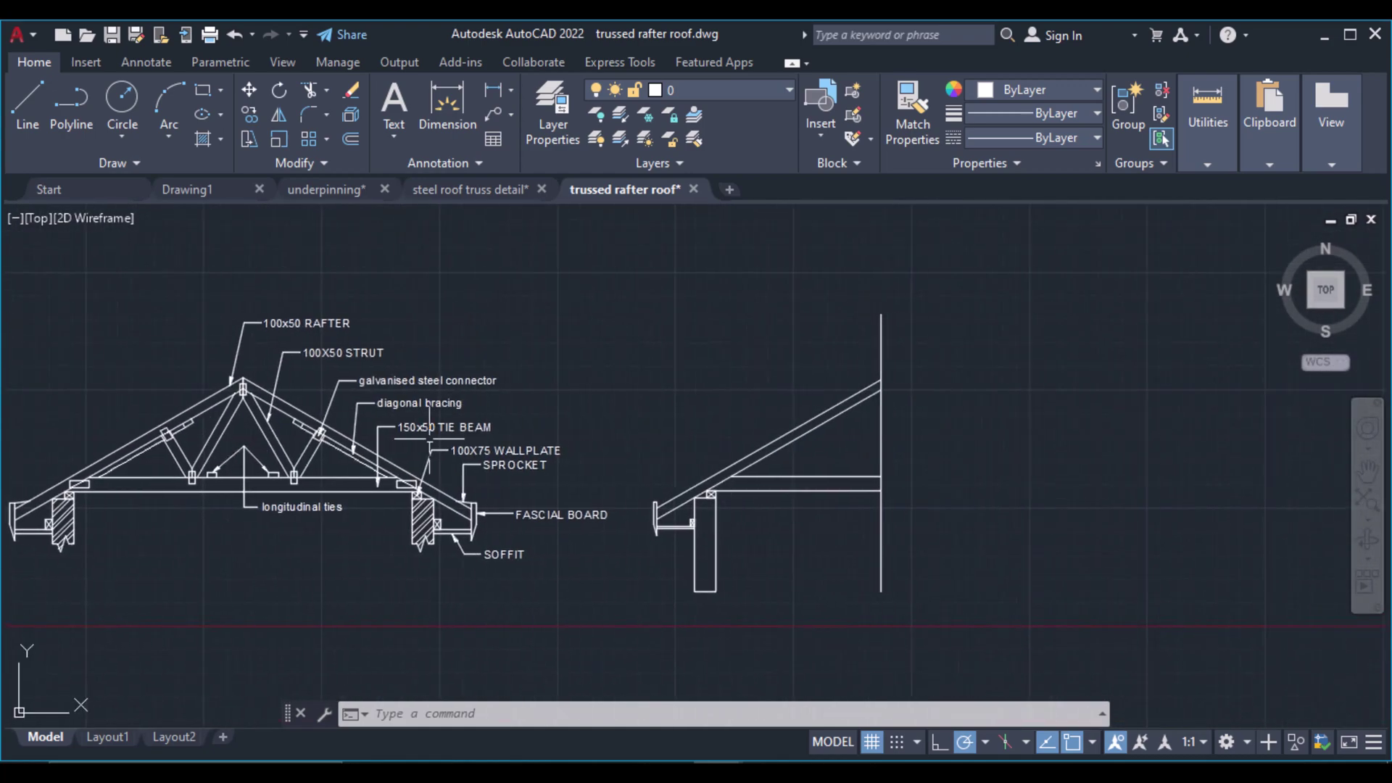
Draw strut lines from the rafter's lower edge at the centre line down at 240° to the tie beam's top, then up to the rafter's lower edge
{"action": "left_click", "coordinate": [29, 109]}
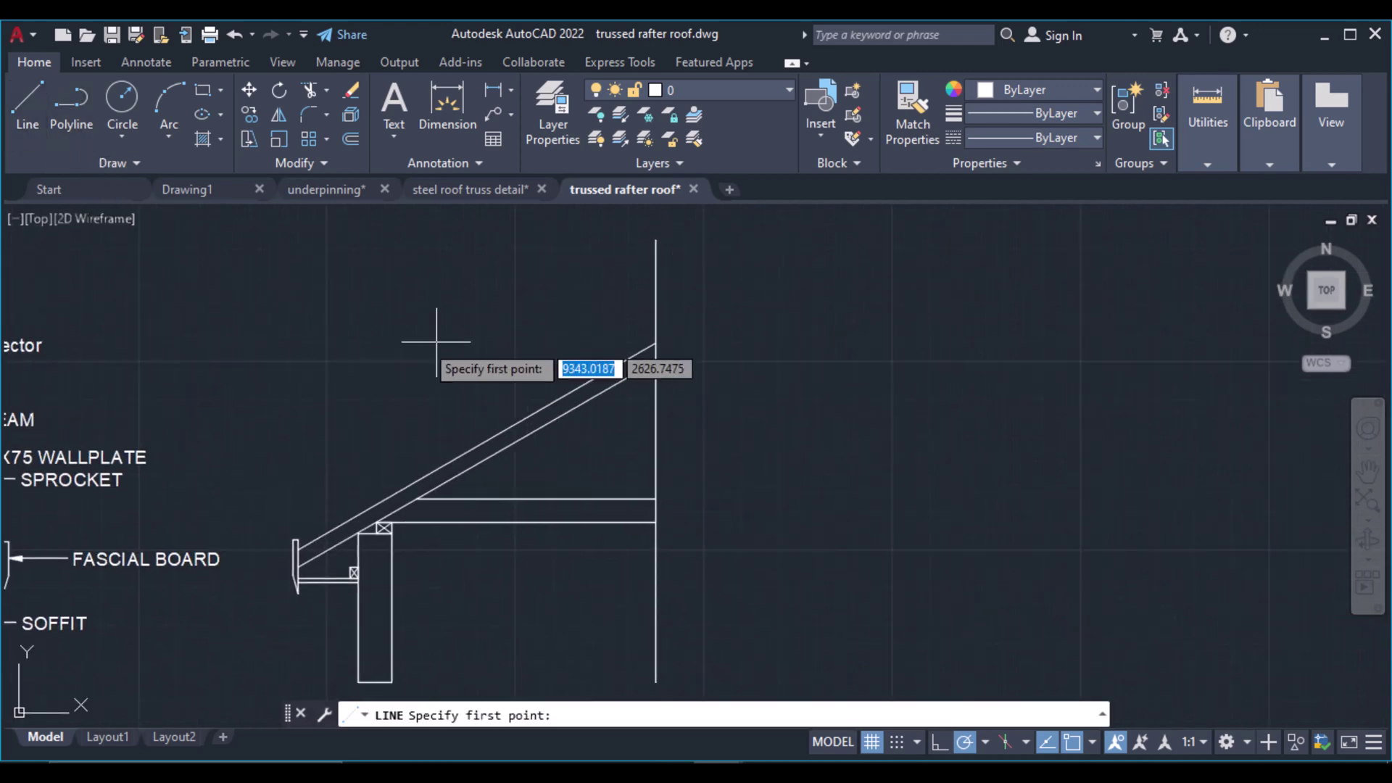
{"action": "left_click", "coordinate": [654, 360]}
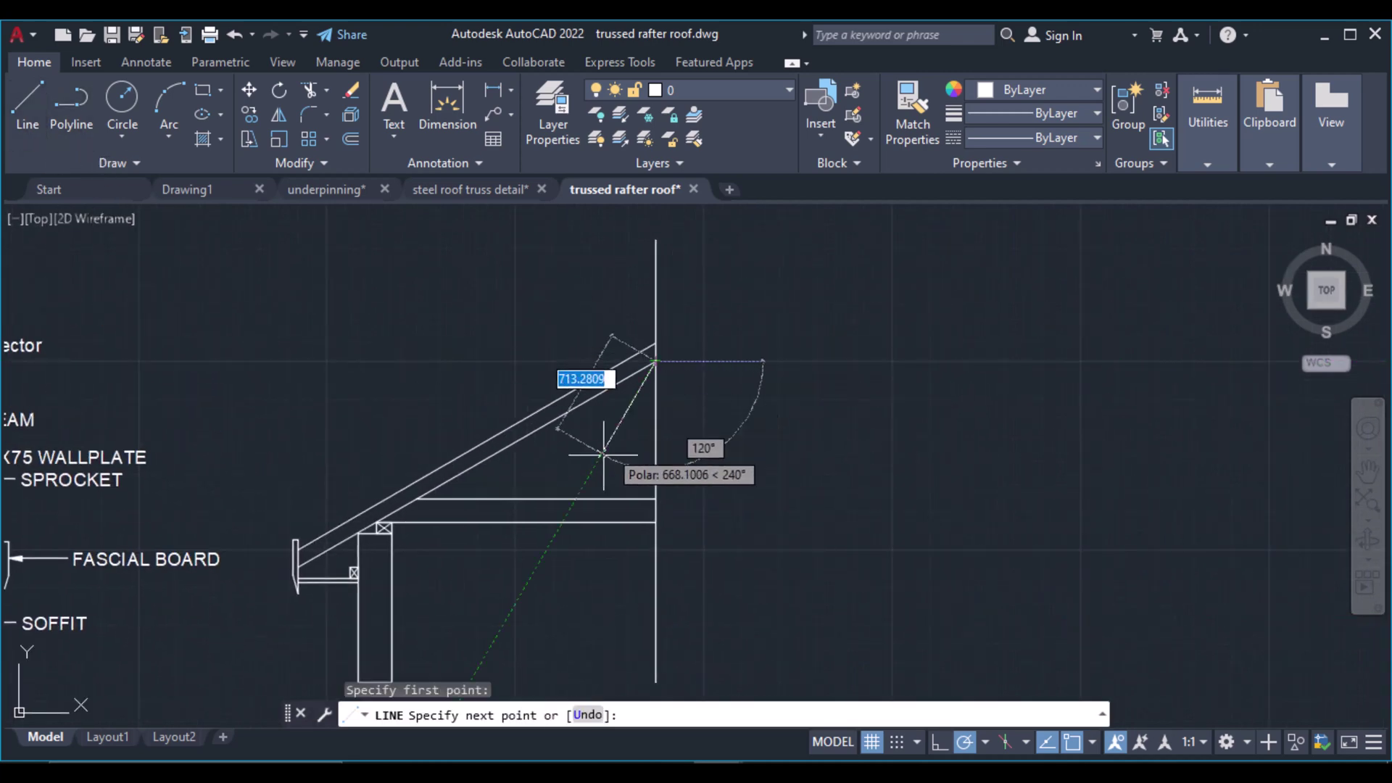
{"action": "left_click", "coordinate": [576, 499]}
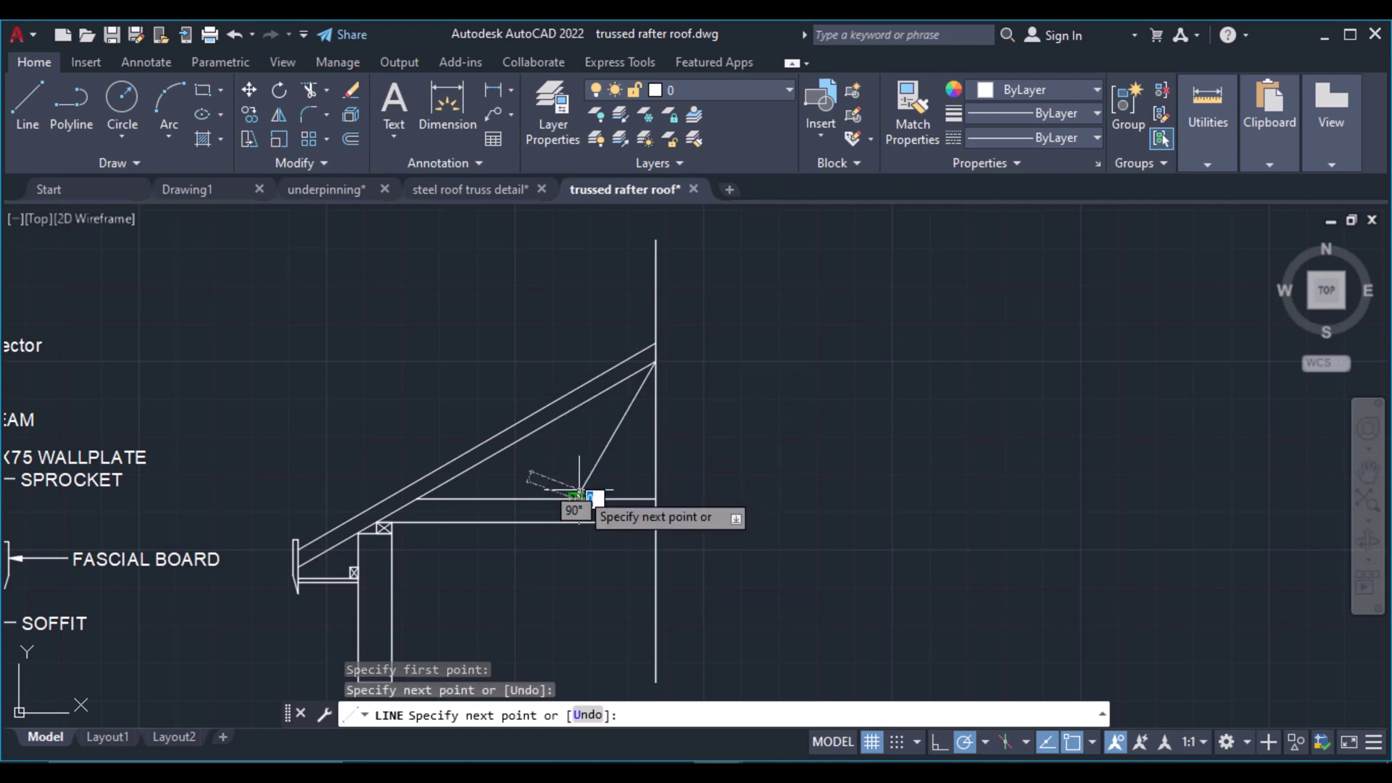
{"action": "left_click", "coordinate": [536, 430]}
{"action": "key", "text": "Return"}
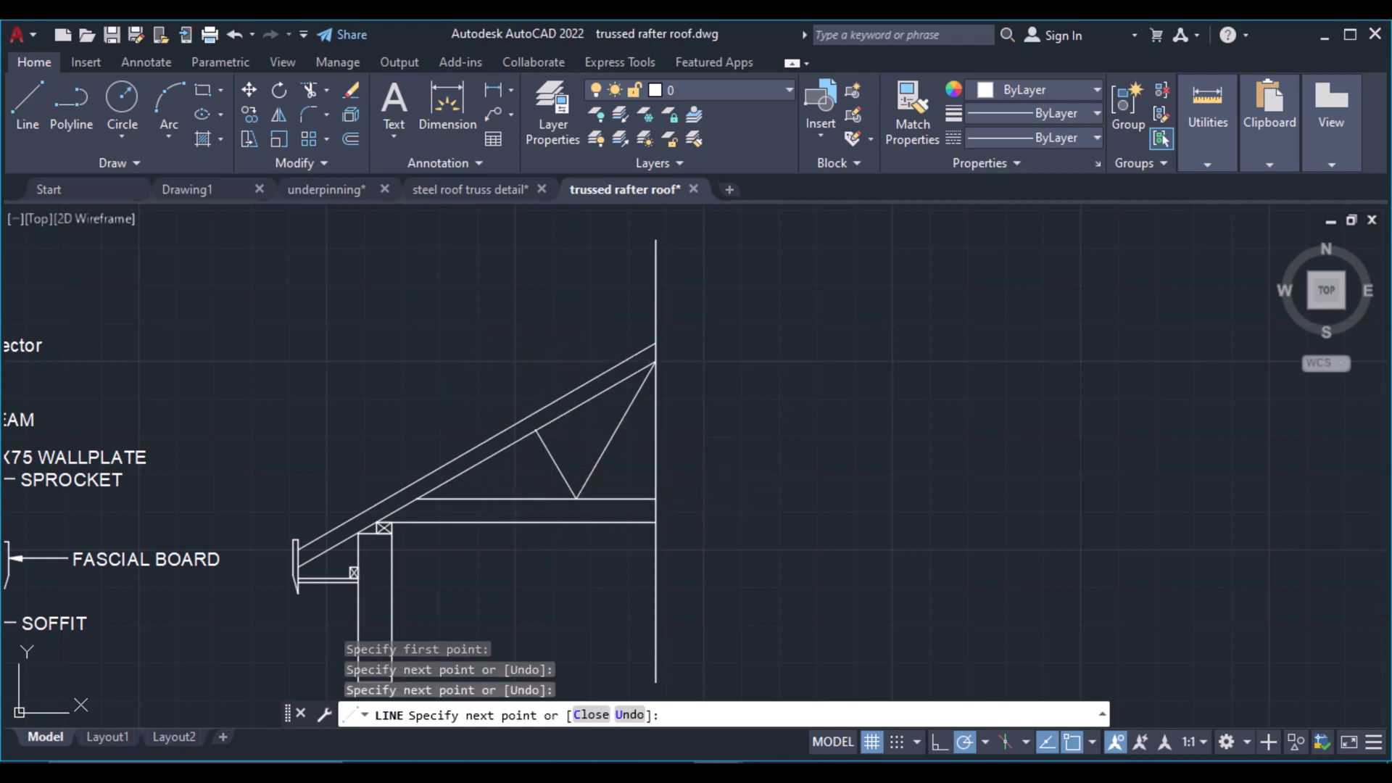
Check the strut size labelled on the reference truss
{"action": "scroll", "coordinate": [544, 406], "scroll_direction": "up", "scroll_amount": 2}
{"action": "scroll", "coordinate": [531, 473], "scroll_direction": "down", "scroll_amount": 4}
{"action": "scroll", "coordinate": [531, 473], "scroll_direction": "down", "scroll_amount": 3}
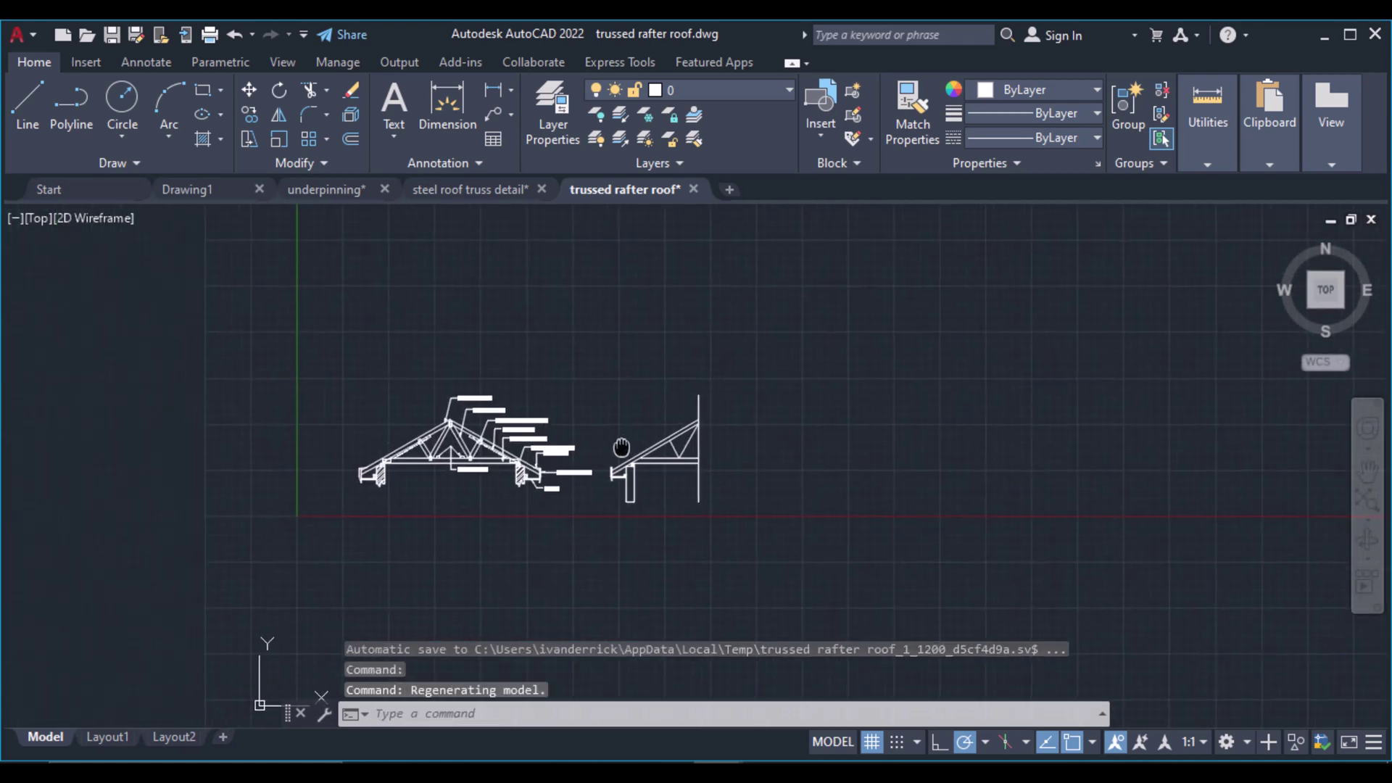
{"action": "scroll", "coordinate": [446, 420], "scroll_direction": "up", "scroll_amount": 6}
{"action": "middle_click_drag", "start_coordinate": [452, 315], "coordinate": [451, 442]}
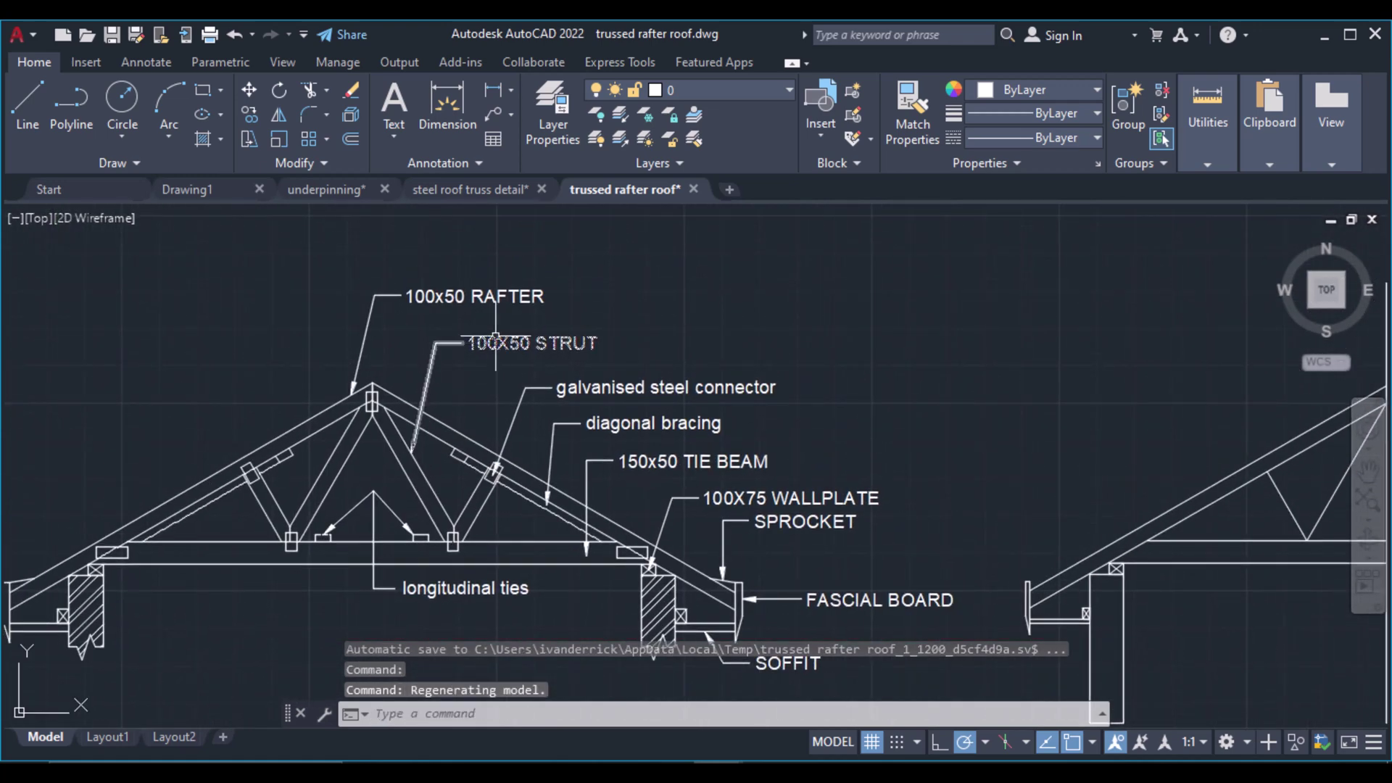
{"action": "scroll", "coordinate": [496, 343], "scroll_direction": "down", "scroll_amount": 4}
{"action": "scroll", "coordinate": [691, 413], "scroll_direction": "up", "scroll_amount": 5}
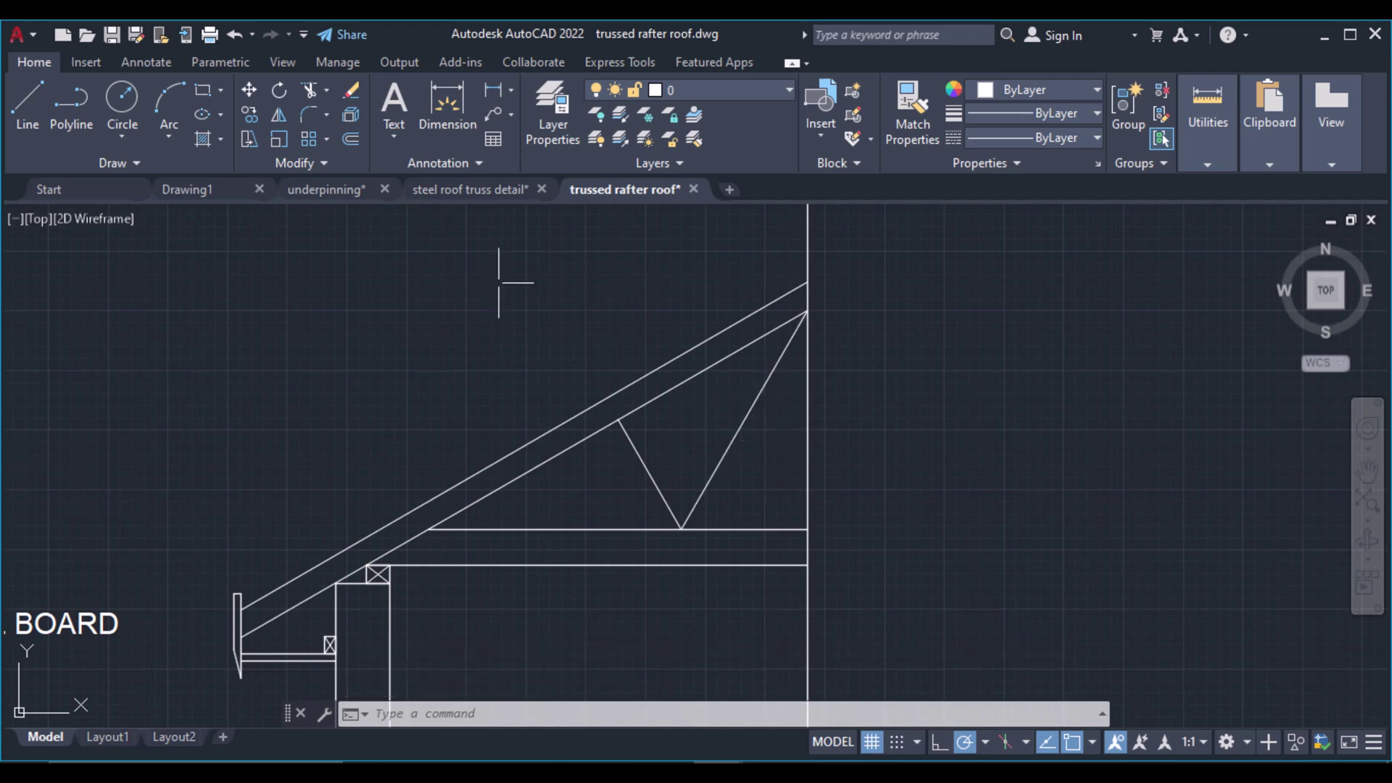
Offset the long strut line 50 mm to both sides to form the strut's edges
{"action": "left_click", "coordinate": [354, 139]}
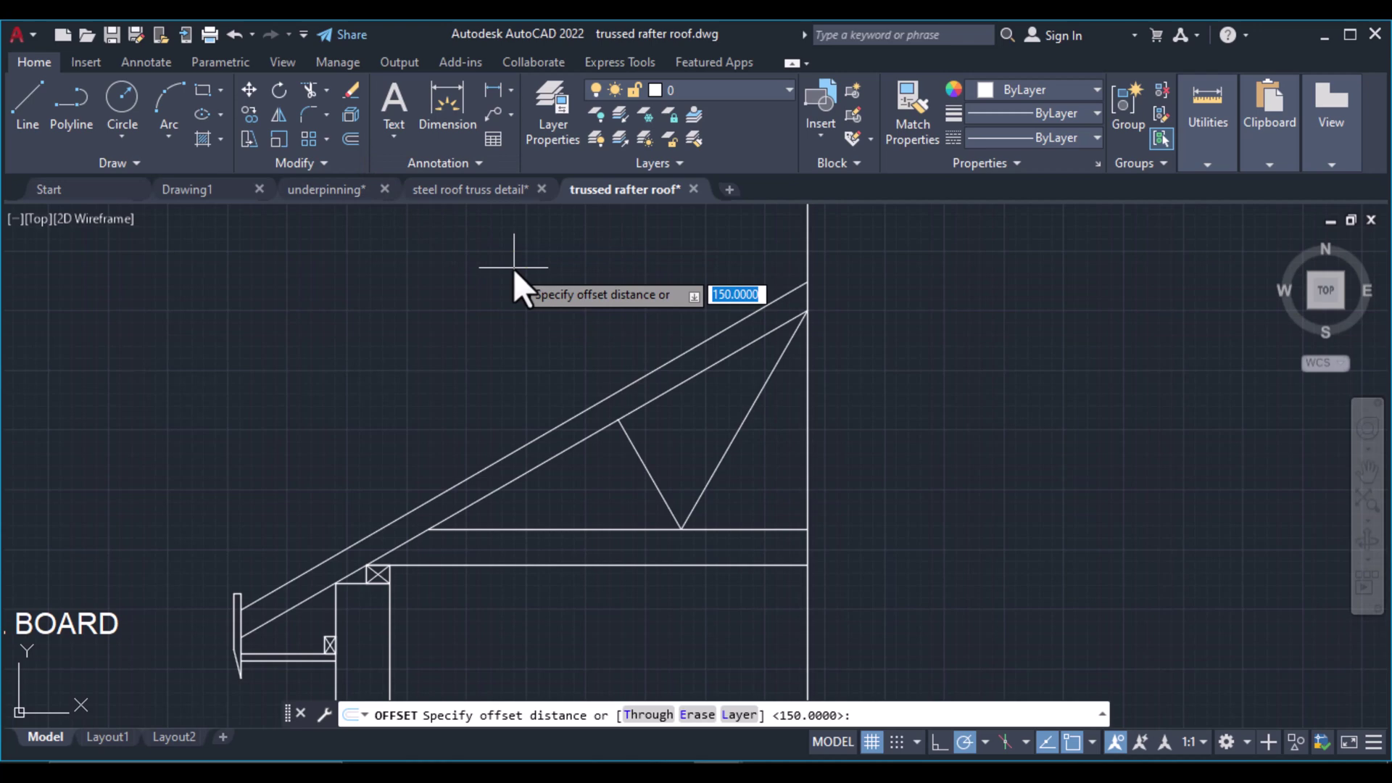
{"action": "type", "text": "50"}
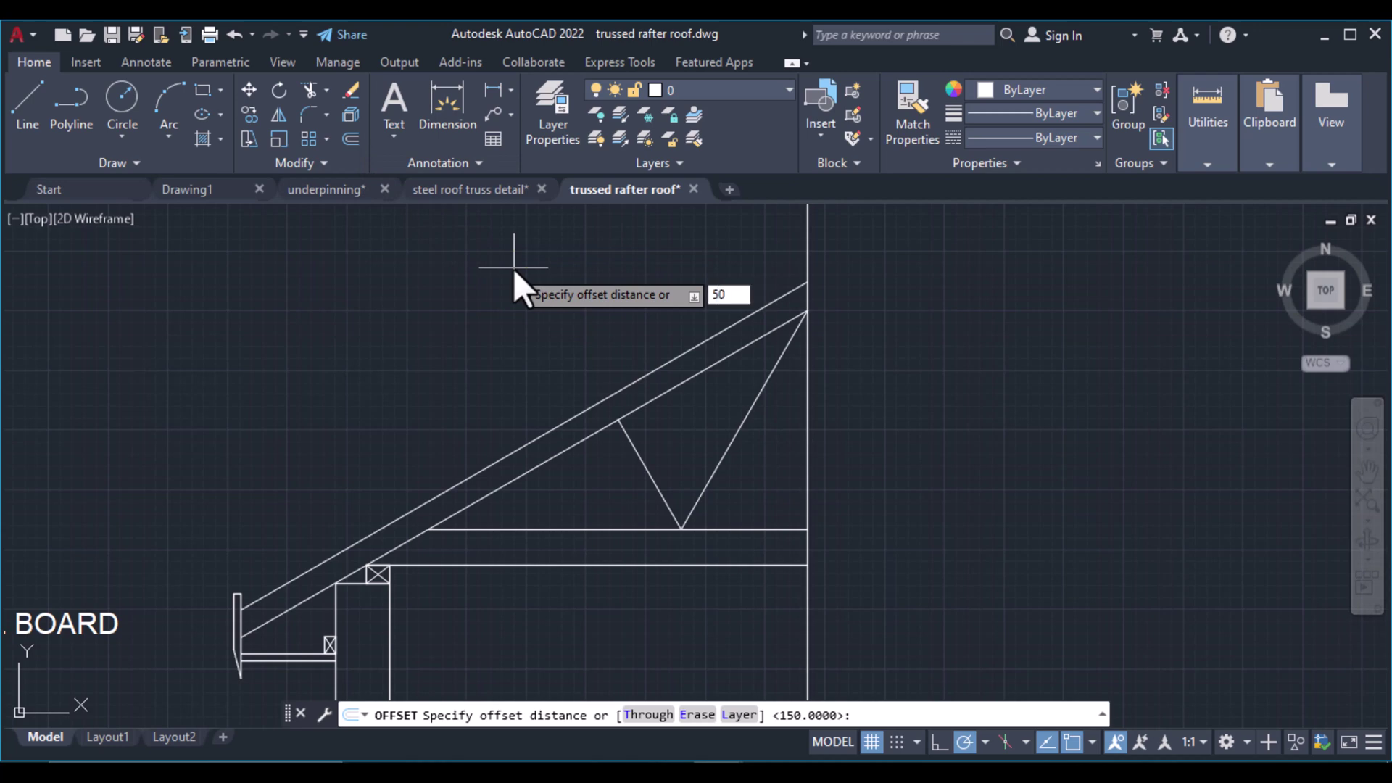
{"action": "key", "text": "Return"}
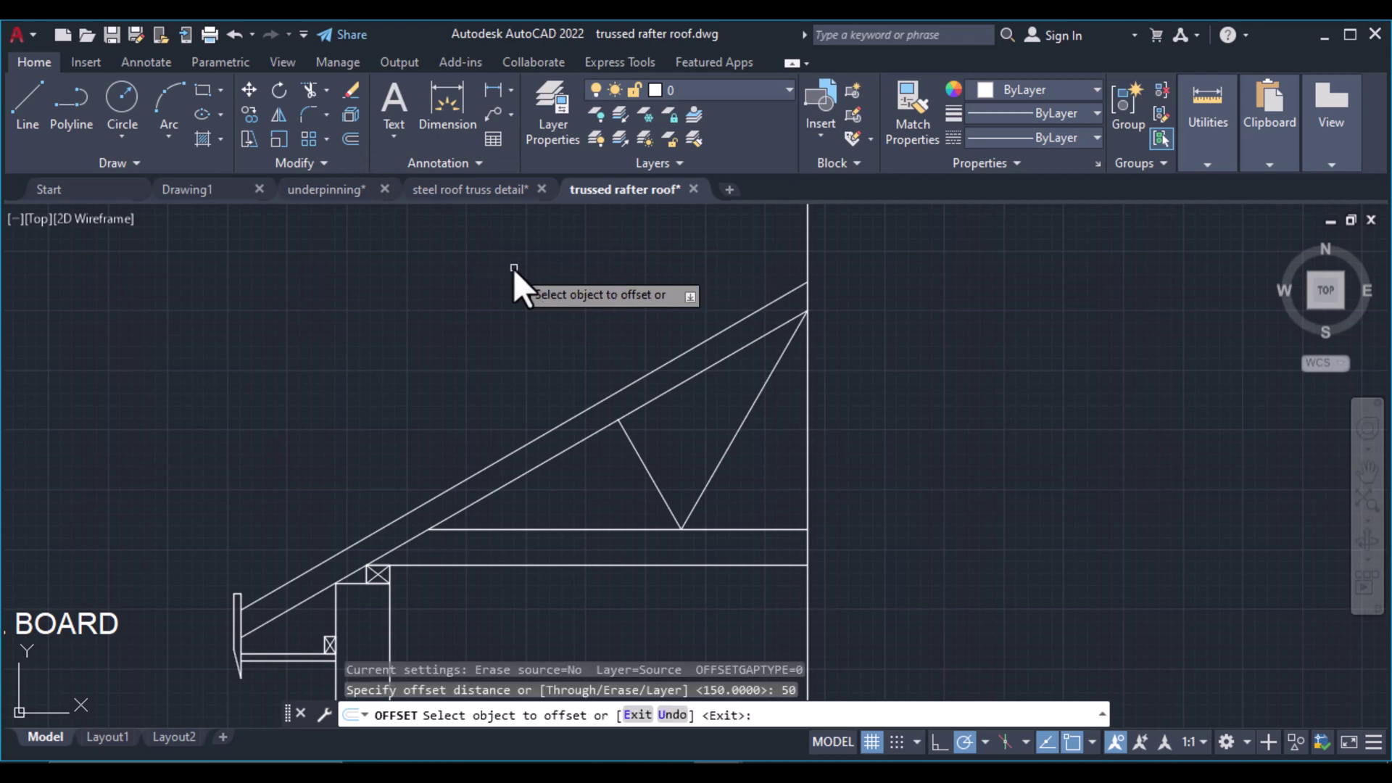
{"action": "left_click", "coordinate": [734, 438]}
{"action": "left_click", "coordinate": [712, 427]}
{"action": "left_click", "coordinate": [728, 445]}
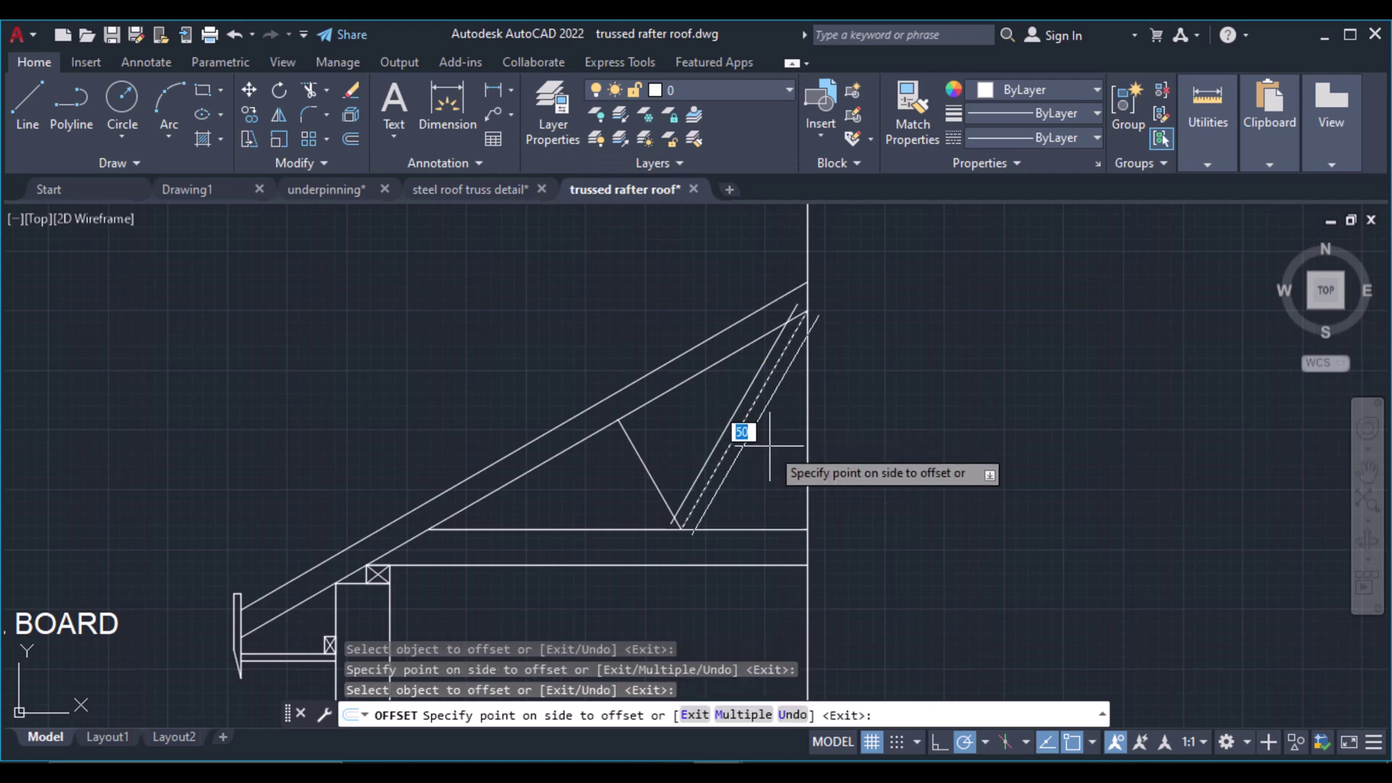
{"action": "left_click", "coordinate": [733, 464]}
Offset the short strut line to both sides by the same 50 mm distance
{"action": "left_click", "coordinate": [653, 479]}
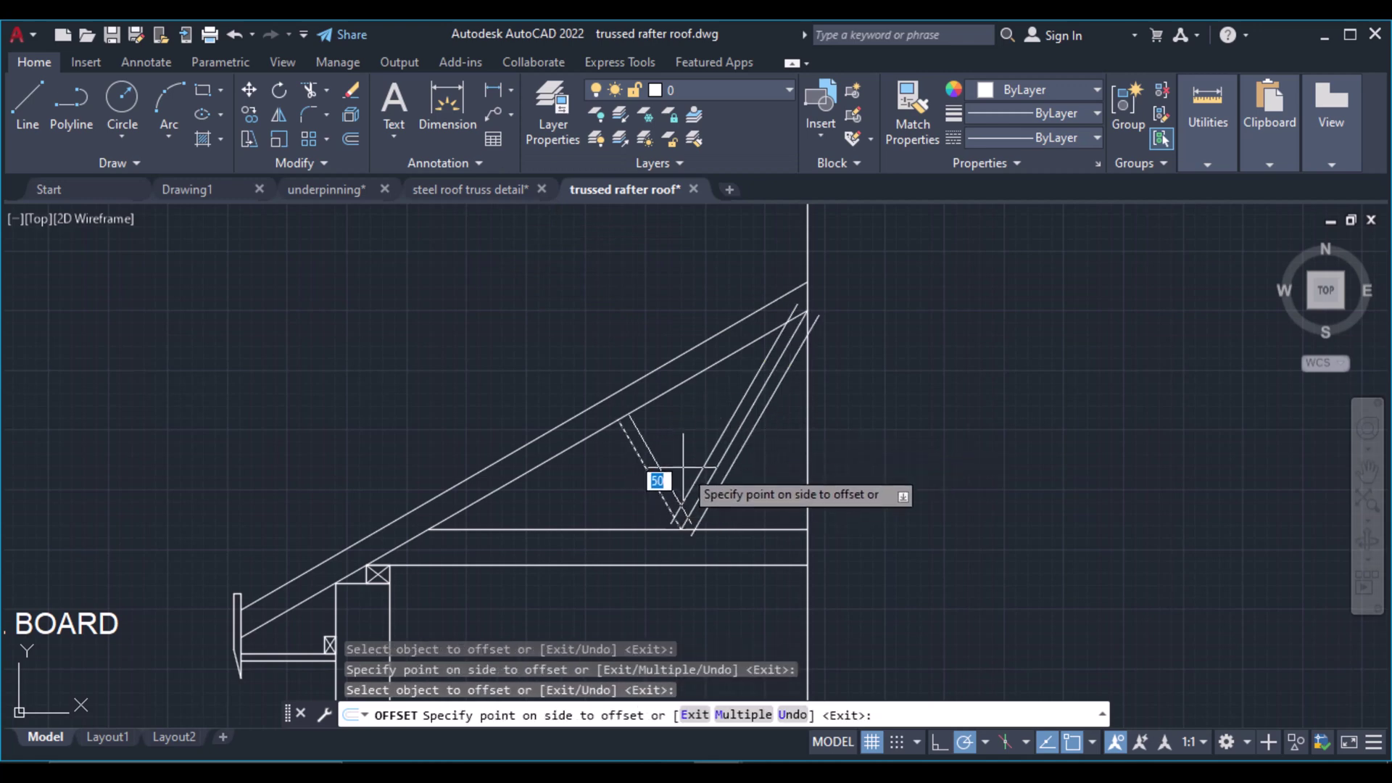
{"action": "left_click", "coordinate": [663, 472]}
{"action": "left_click", "coordinate": [648, 473]}
{"action": "left_click", "coordinate": [594, 499]}
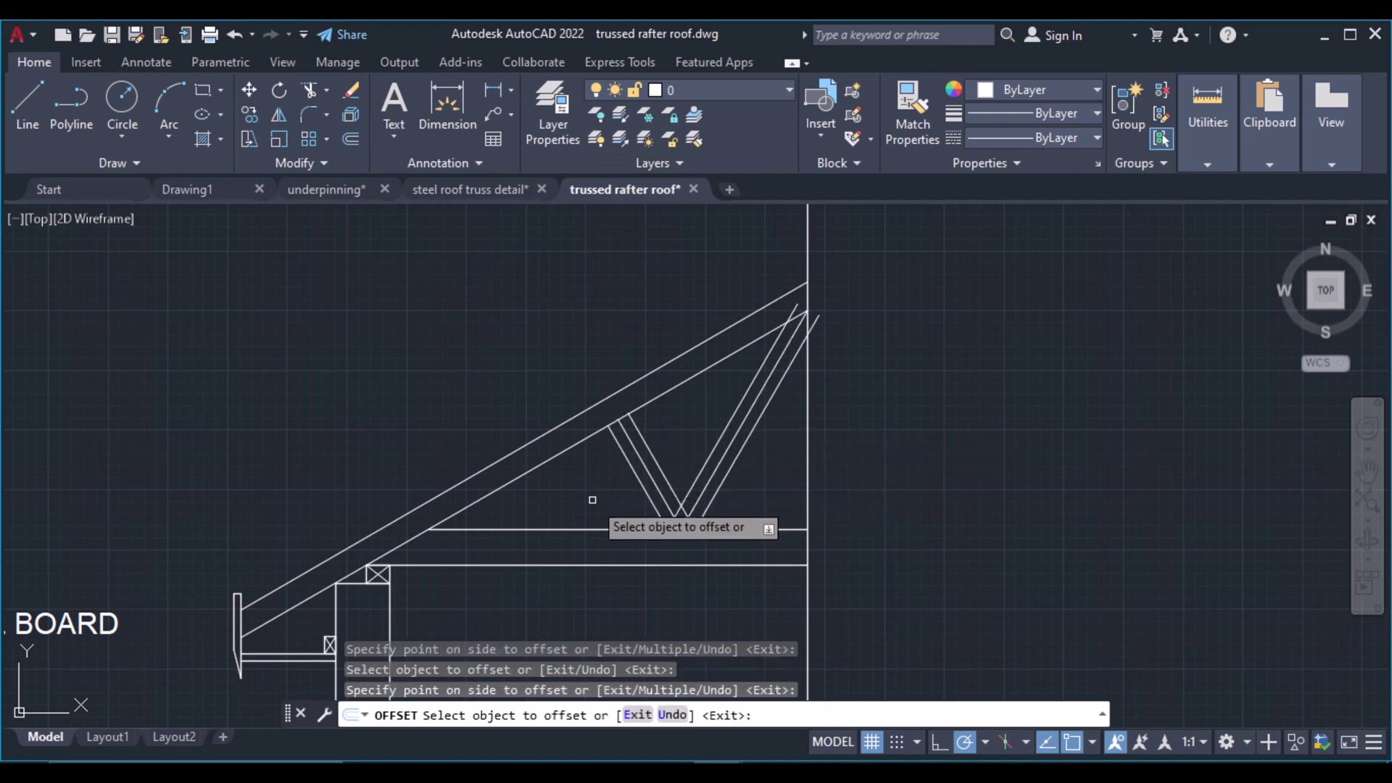
Delete the original centre lines of the long and short struts, leaving only their offset edges
{"action": "key", "text": "Return"}
{"action": "scroll", "coordinate": [731, 552], "scroll_direction": "up", "scroll_amount": 6}
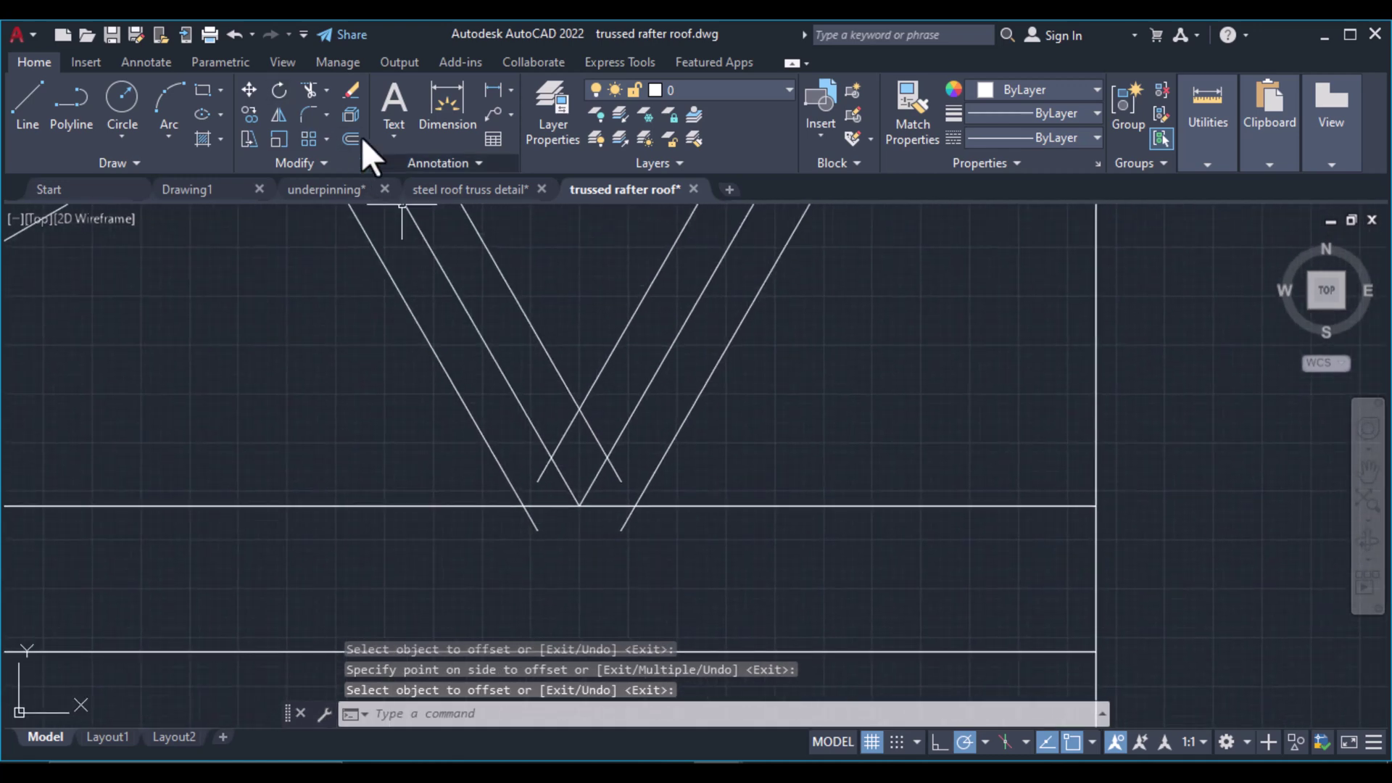
{"action": "left_click", "coordinate": [537, 400]}
{"action": "left_click", "coordinate": [480, 362]}
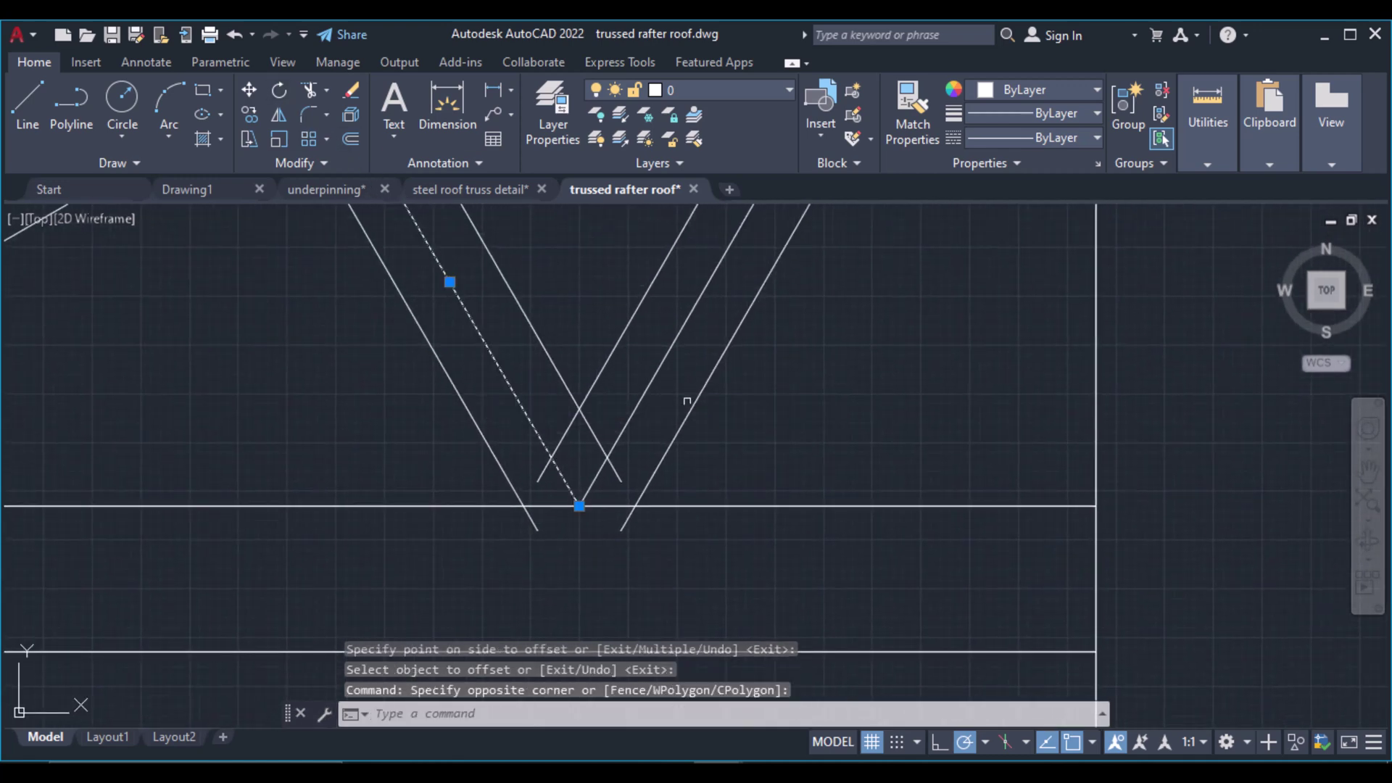
{"action": "left_click", "coordinate": [663, 376]}
{"action": "left_click", "coordinate": [654, 365]}
{"action": "key", "text": "Delete"}
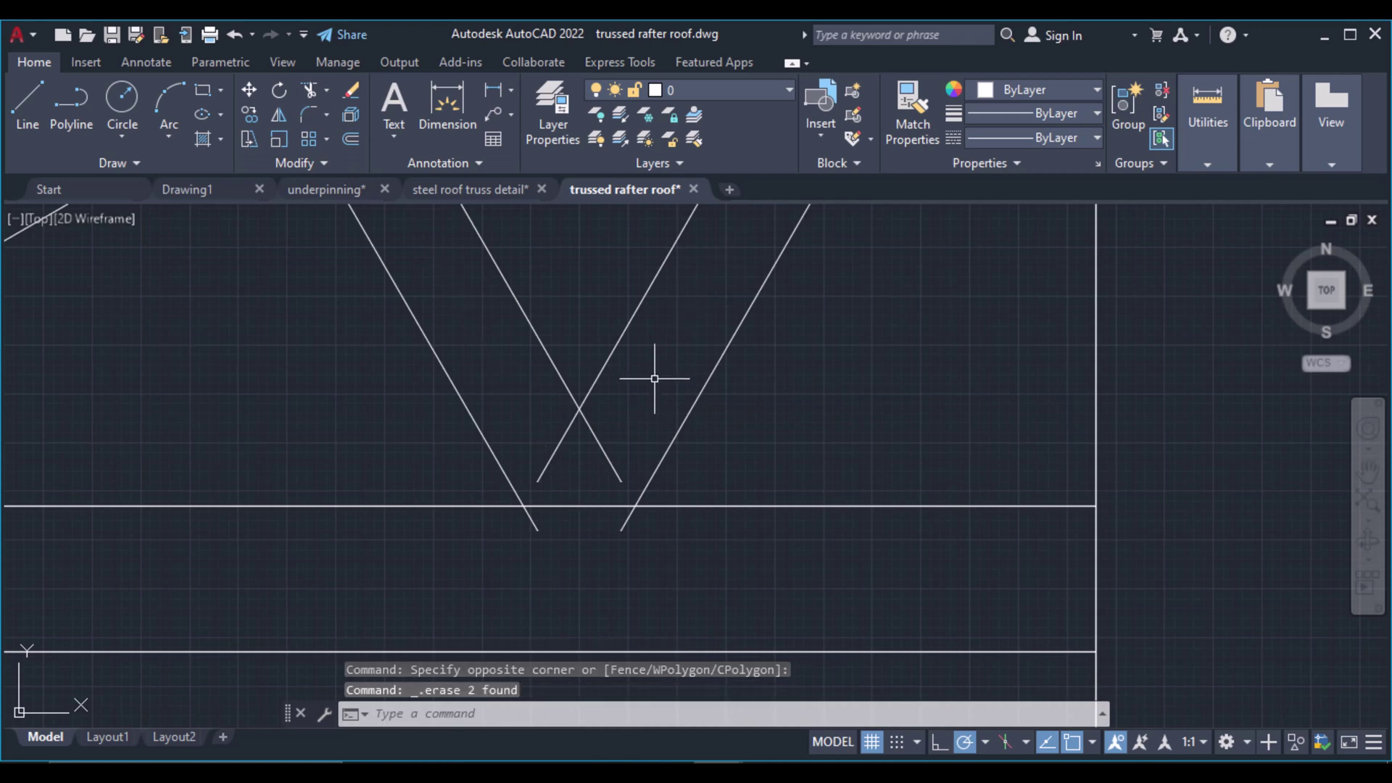
Trim the strut edges where they cross each other and where they run past the tie beam's top line
{"action": "left_click", "coordinate": [309, 100]}
{"action": "key", "text": "Return"}
{"action": "left_click", "coordinate": [561, 444]}
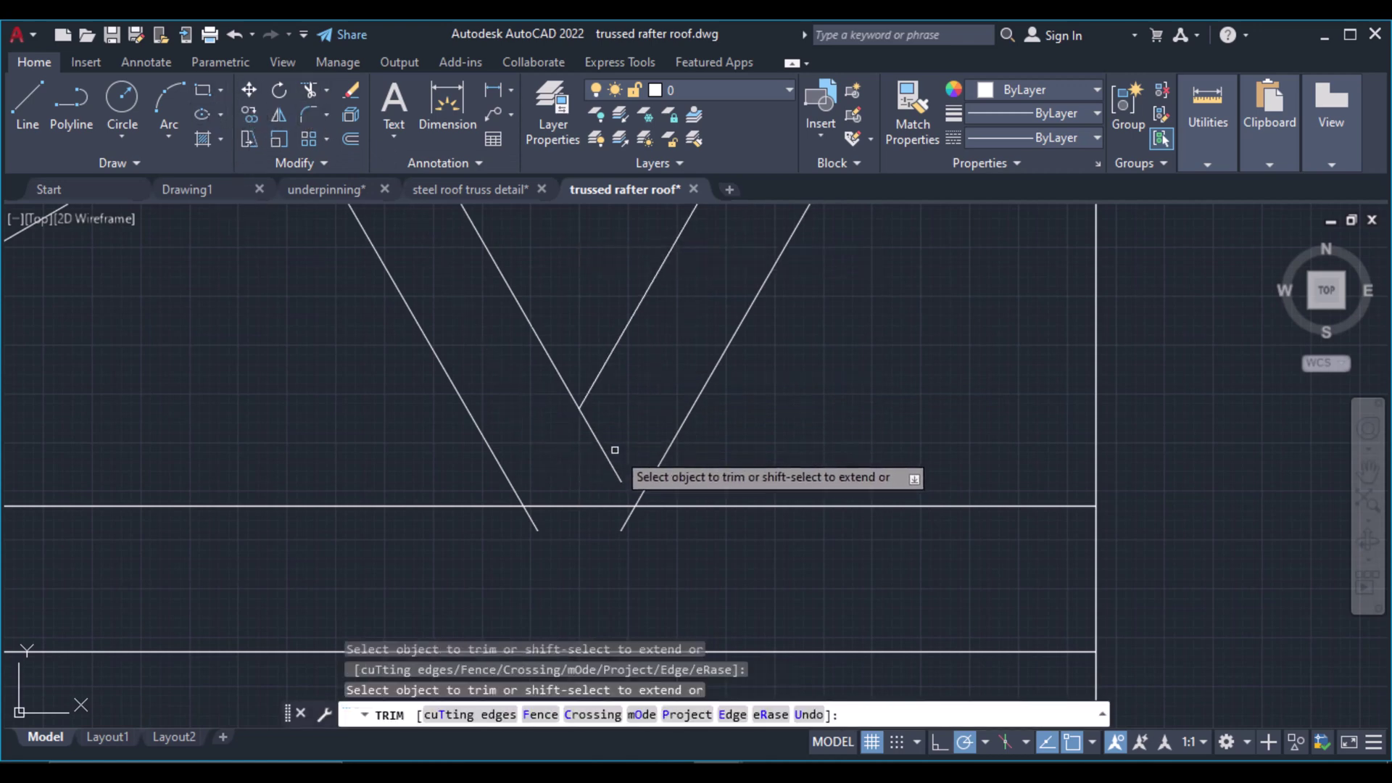
{"action": "left_click", "coordinate": [609, 456]}
{"action": "left_click", "coordinate": [533, 522]}
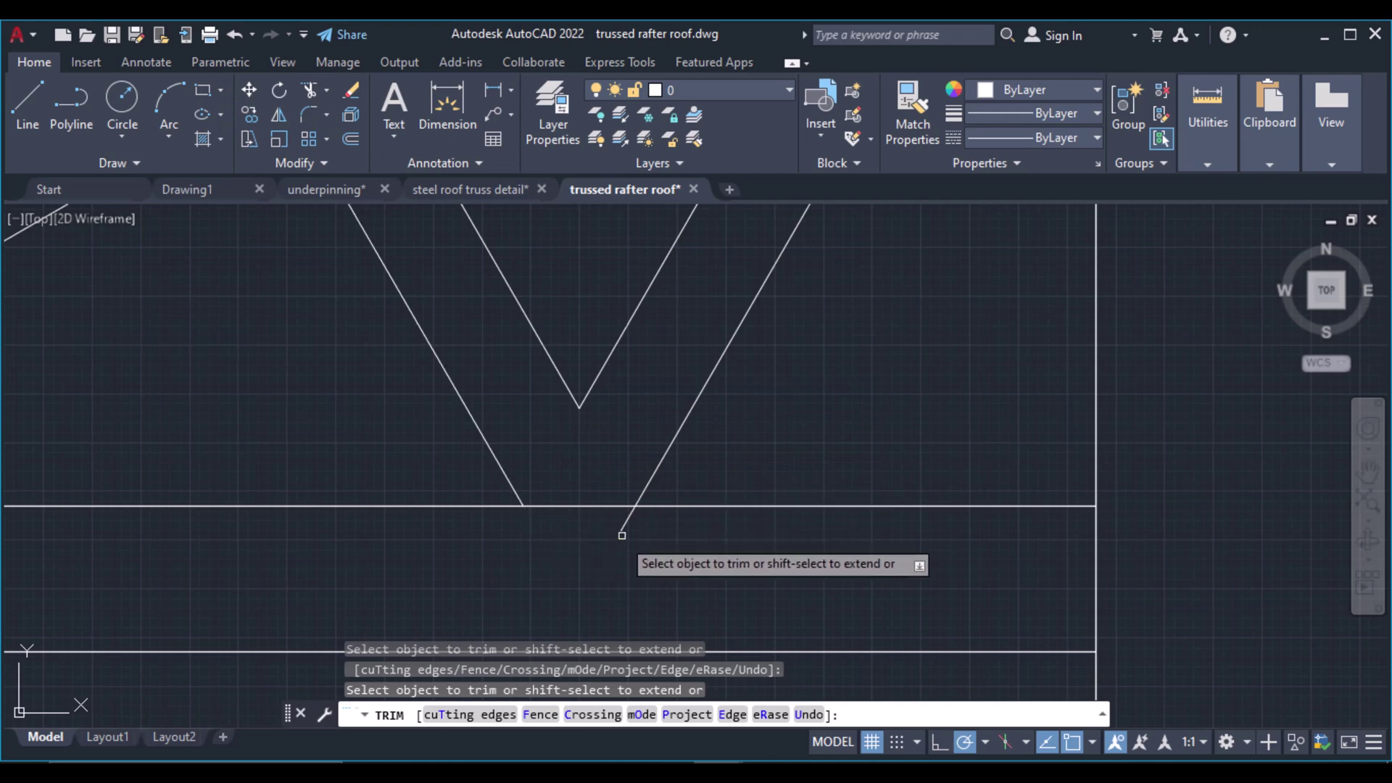
{"action": "scroll", "coordinate": [783, 445], "scroll_direction": "down", "scroll_amount": 3}
{"action": "scroll", "coordinate": [808, 404], "scroll_direction": "up", "scroll_amount": 5}
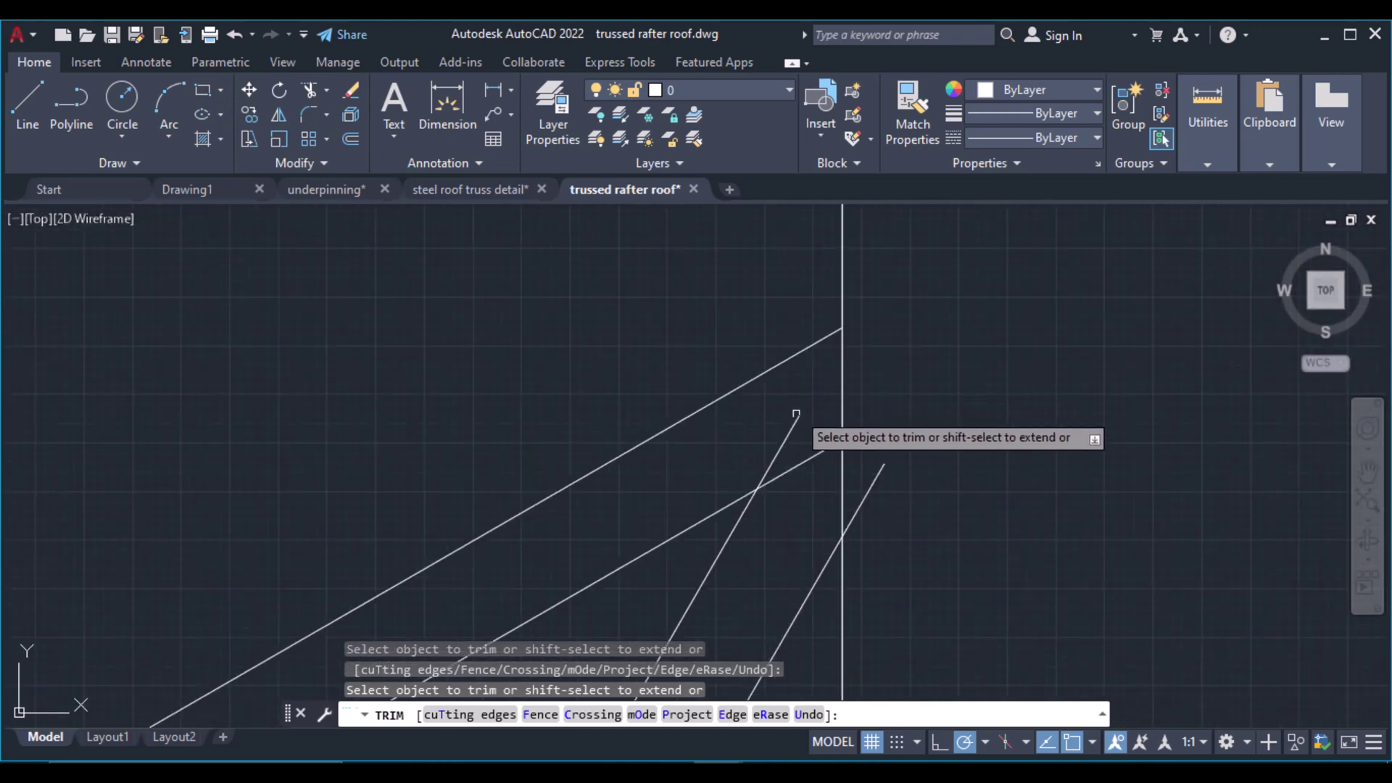
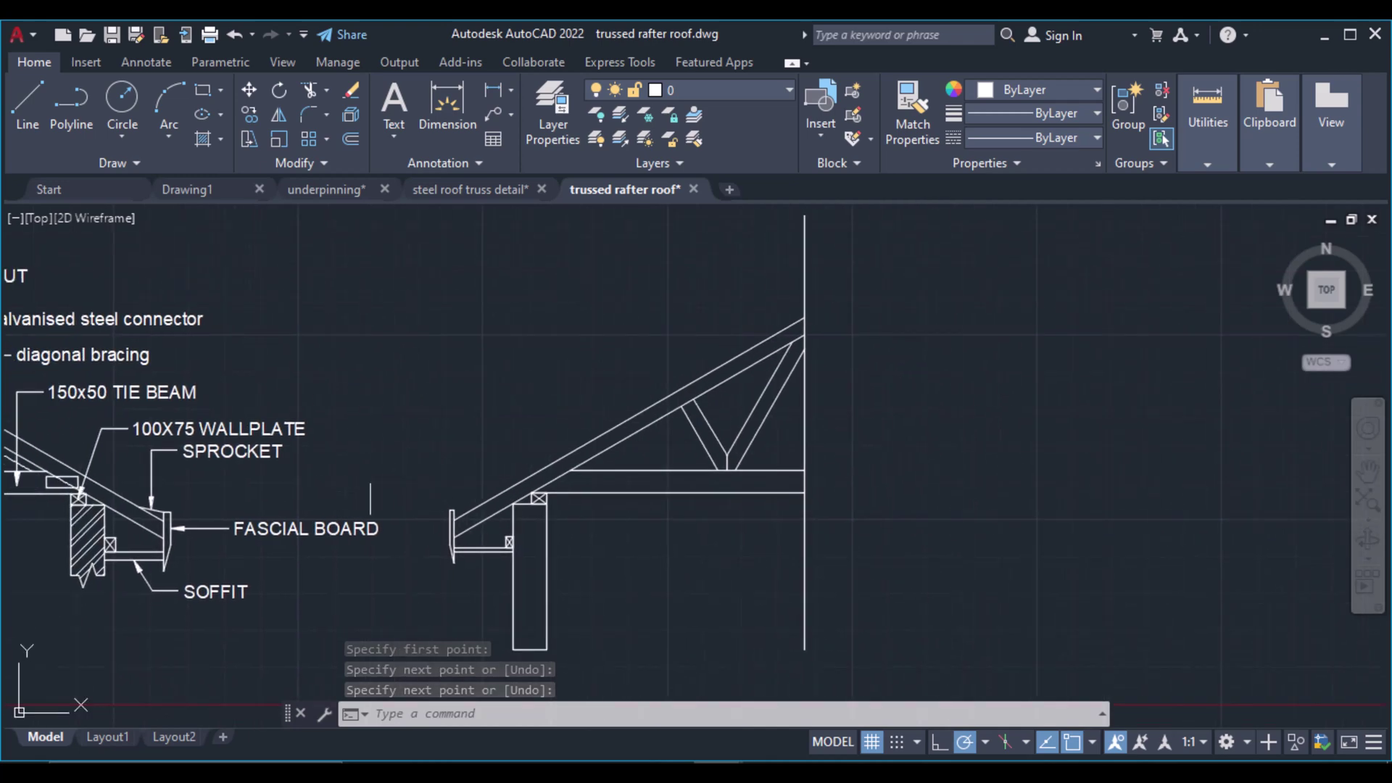
Examine the galvanised steel connectors at the strut joints of the reference truss
{"action": "scroll", "coordinate": [319, 386], "scroll_direction": "up", "scroll_amount": 8}
{"action": "scroll", "coordinate": [319, 386], "scroll_direction": "down", "scroll_amount": 4}
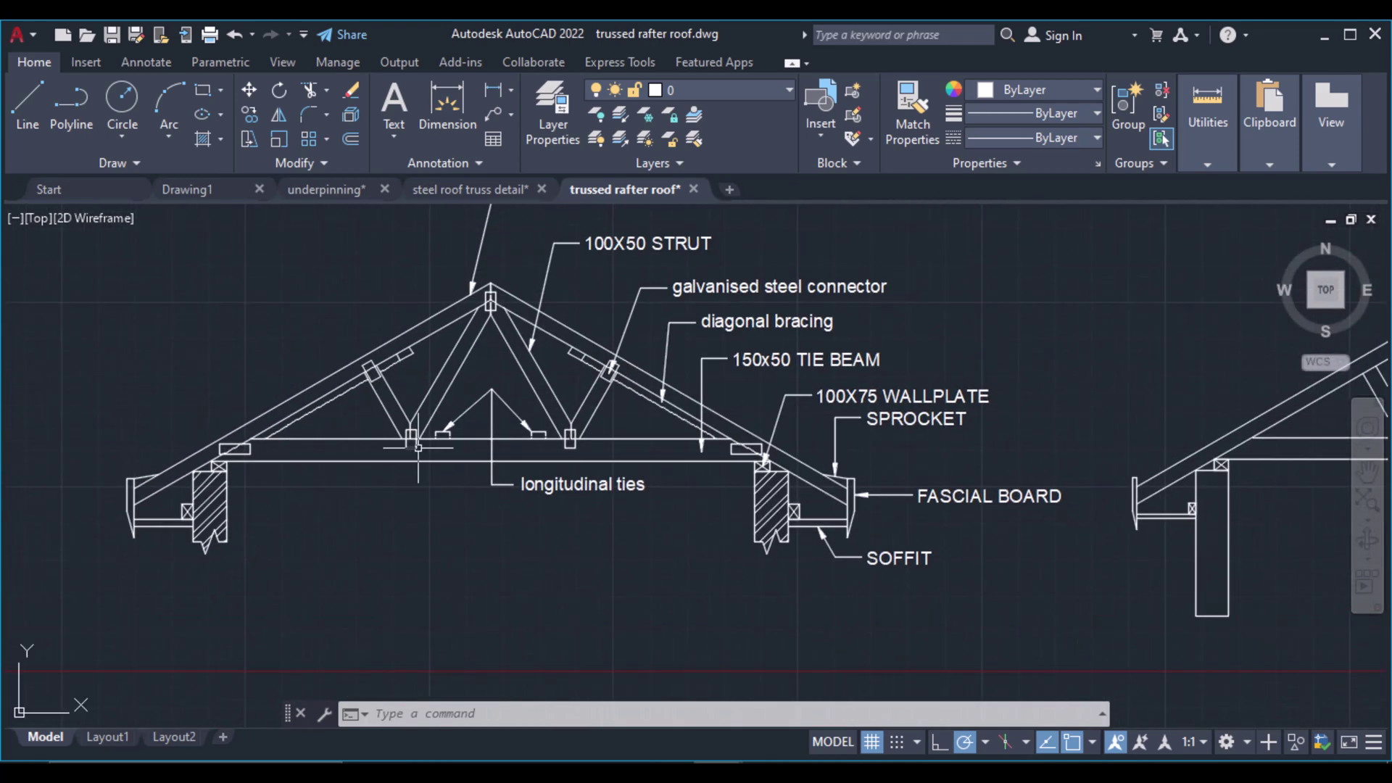
{"action": "scroll", "coordinate": [881, 345], "scroll_direction": "up", "scroll_amount": 1}
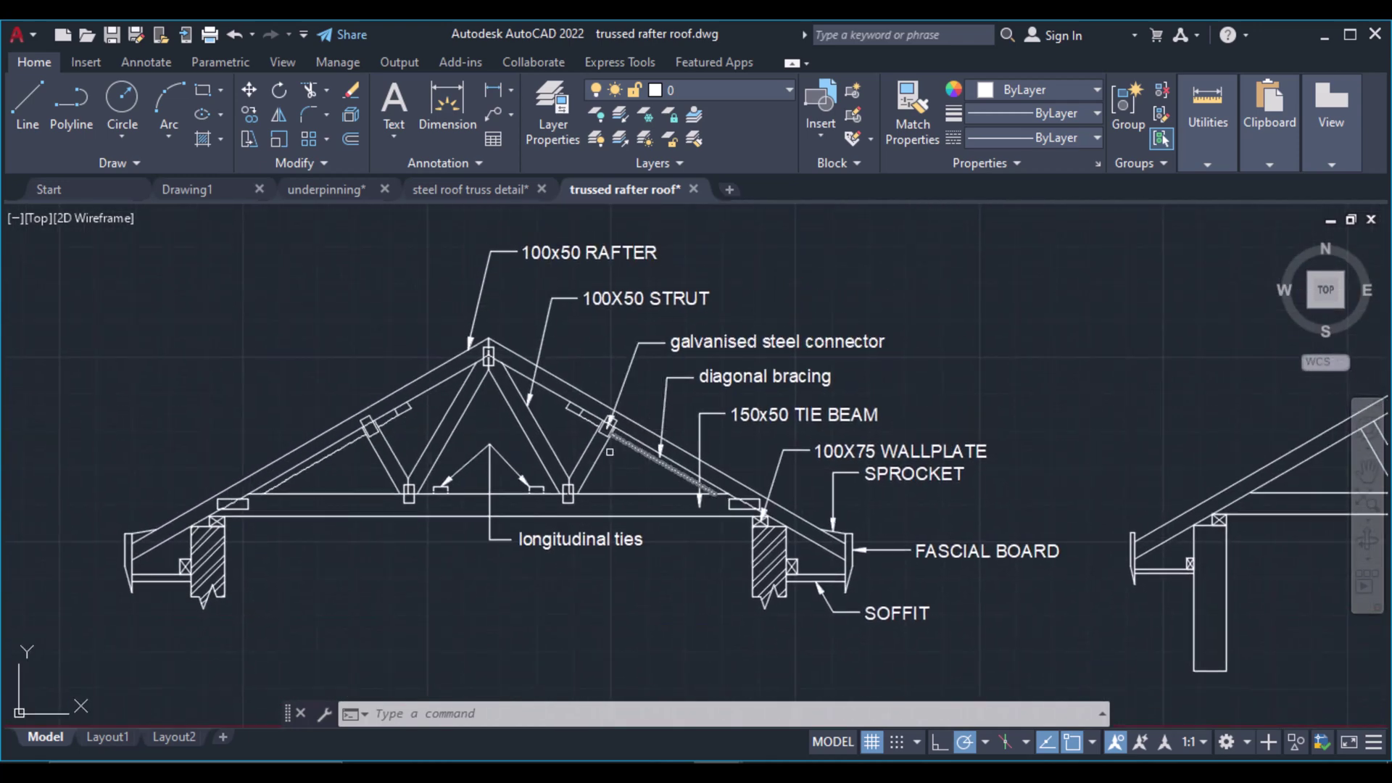
{"action": "scroll", "coordinate": [618, 417], "scroll_direction": "up", "scroll_amount": 8}
{"action": "scroll", "coordinate": [630, 416], "scroll_direction": "down", "scroll_amount": 7}
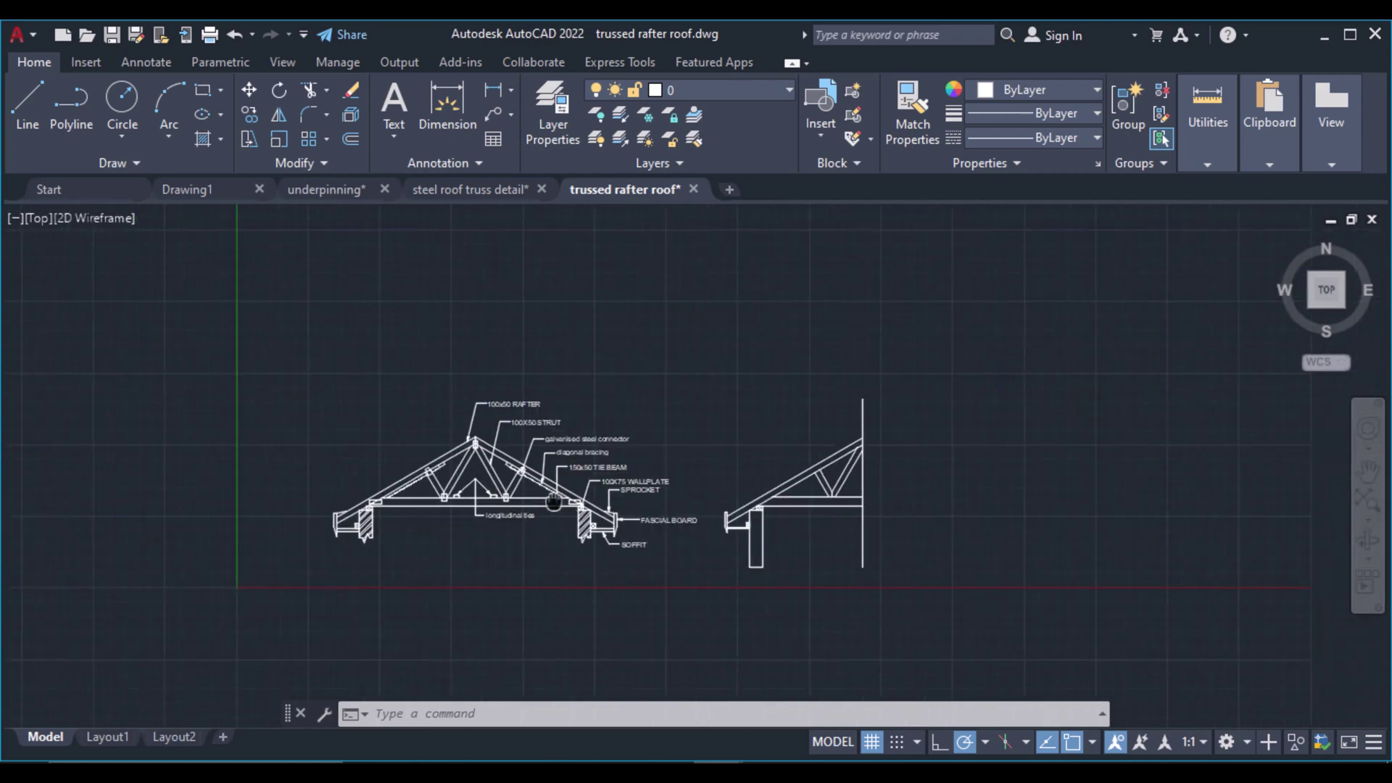
{"action": "scroll", "coordinate": [681, 537], "scroll_direction": "up", "scroll_amount": 6}
{"action": "scroll", "coordinate": [681, 538], "scroll_direction": "up", "scroll_amount": 5}
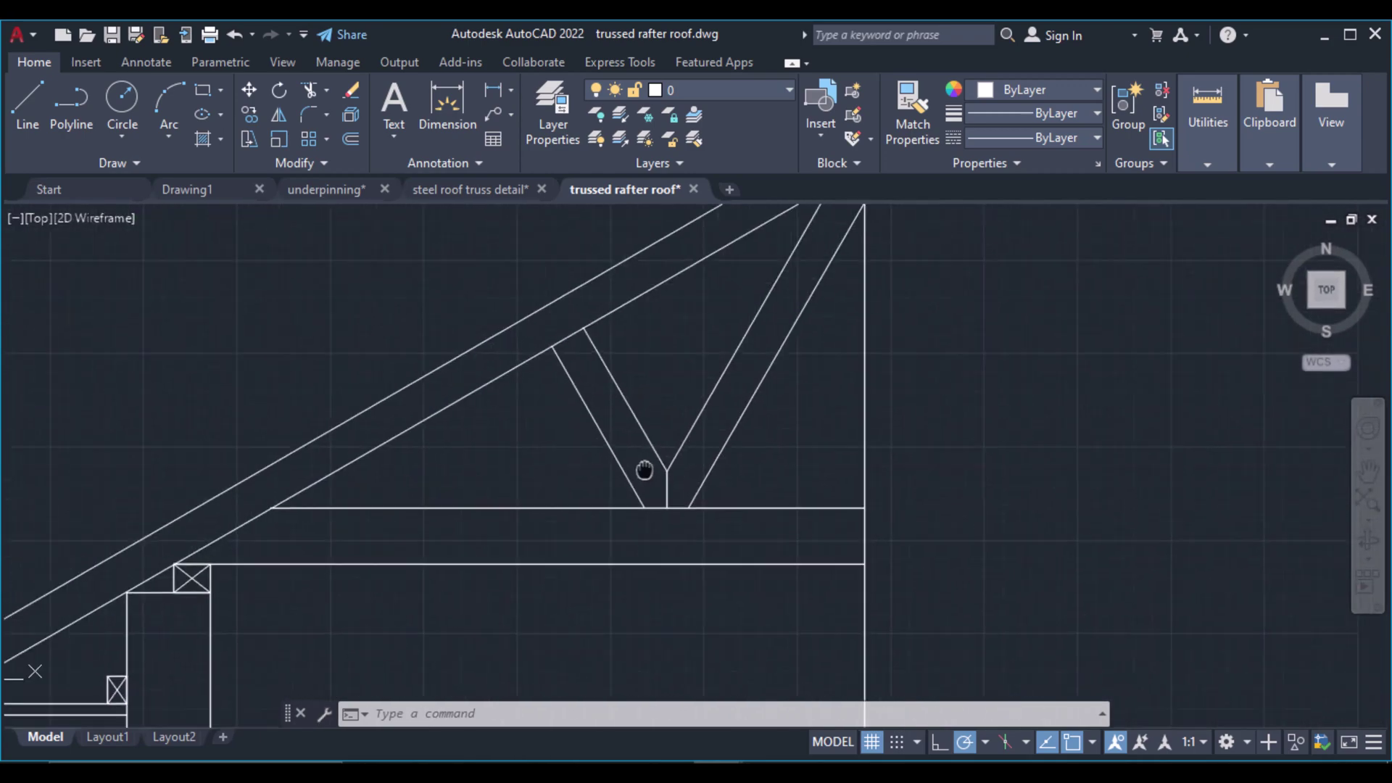
Draw an upright connector rectangle about 64 by 136 mm over the joint between the two struts and the tie beam
{"action": "left_click", "coordinate": [203, 91]}
{"action": "scroll", "coordinate": [637, 490], "scroll_direction": "up", "scroll_amount": 4}
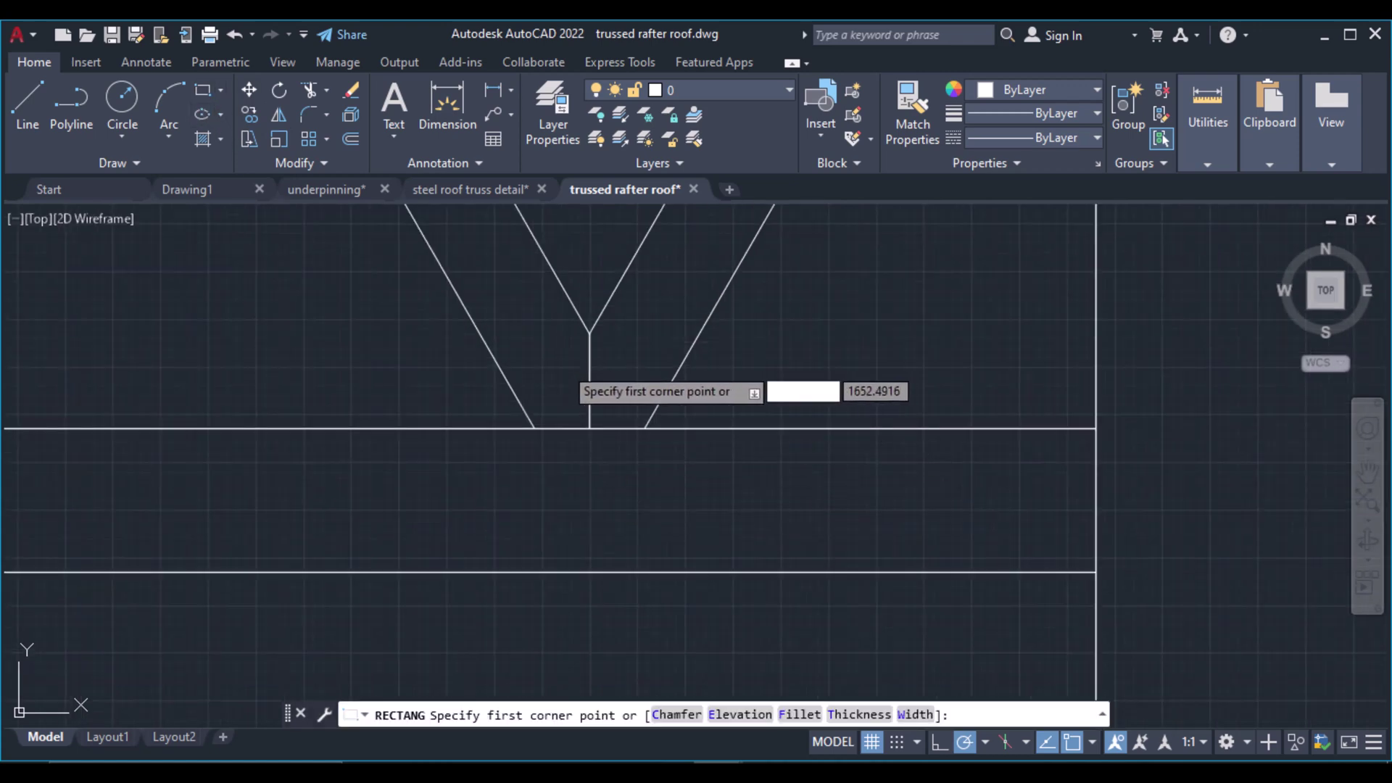
{"action": "left_click", "coordinate": [563, 364]}
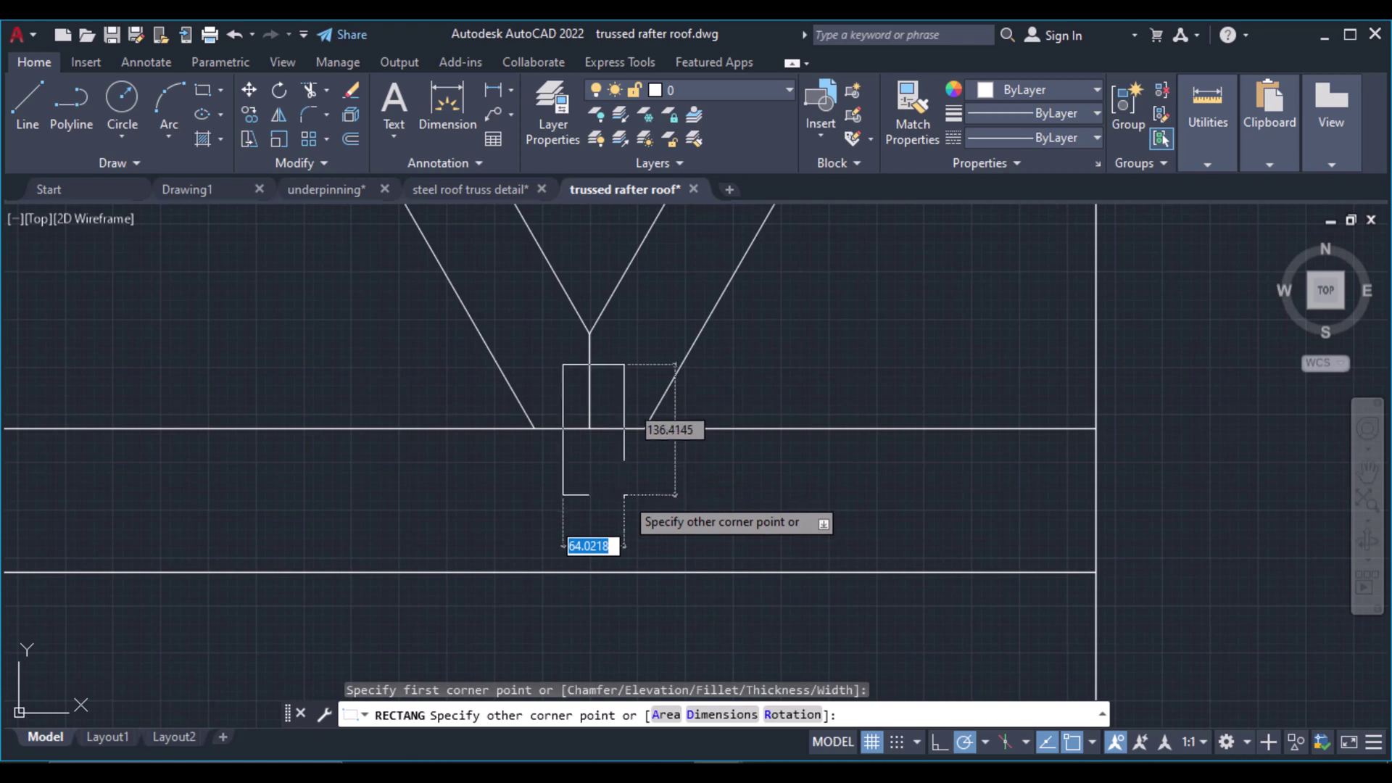
{"action": "left_click", "coordinate": [624, 495]}
{"action": "scroll", "coordinate": [761, 382], "scroll_direction": "down", "scroll_amount": 5}
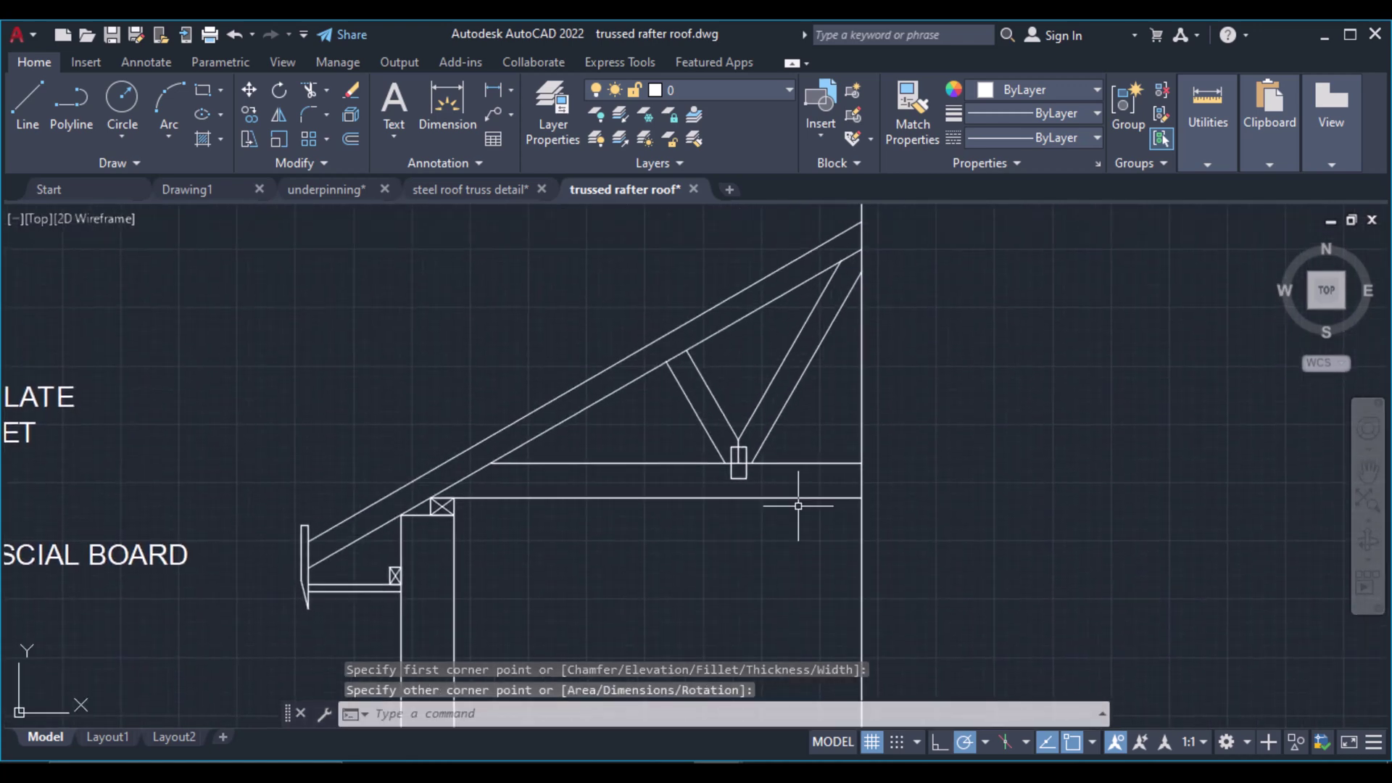
Copy the connector rectangle from its upper-left corner to where the short strut's outer edge meets the rafter's lower edge
{"action": "scroll", "coordinate": [725, 441], "scroll_direction": "up", "scroll_amount": 5}
{"action": "left_click", "coordinate": [789, 441]}
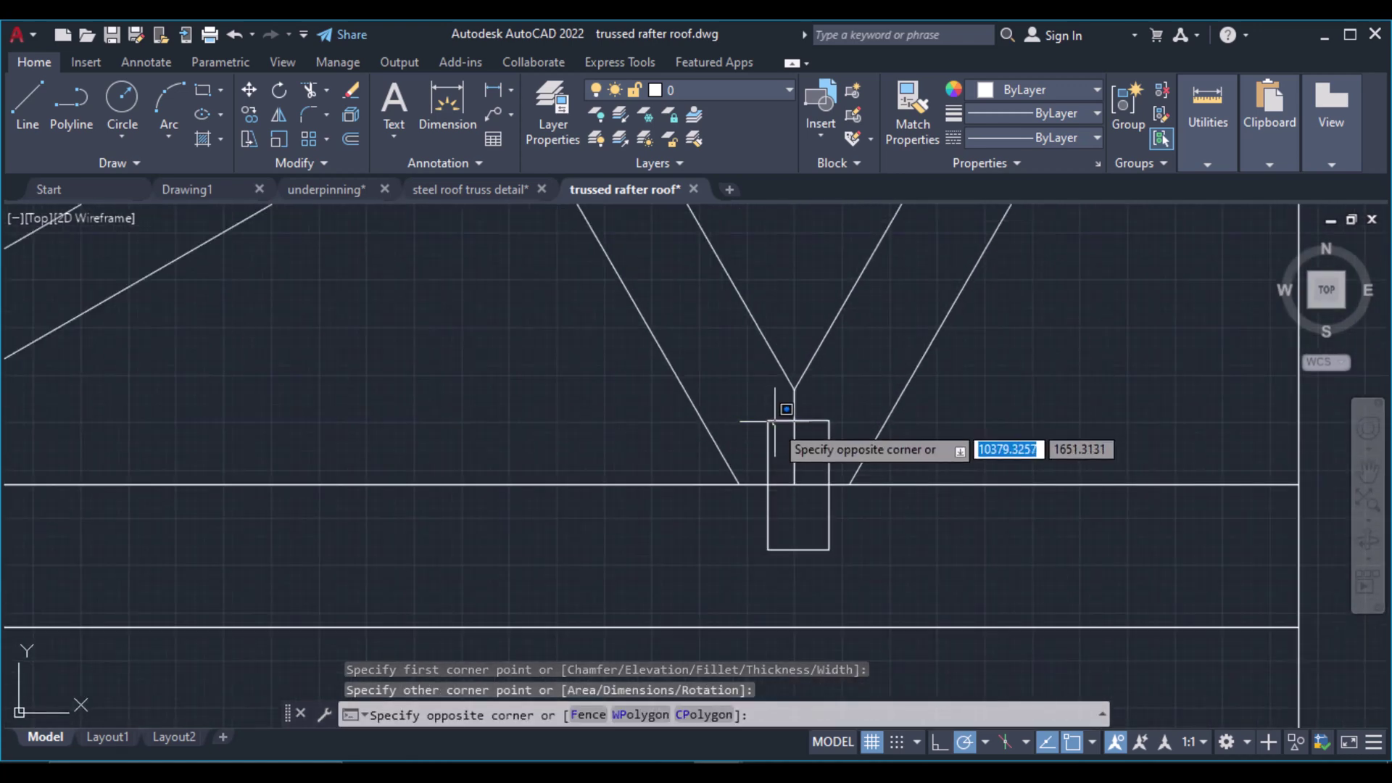
{"action": "left_click", "coordinate": [746, 407]}
{"action": "scroll", "coordinate": [615, 467], "scroll_direction": "down", "scroll_amount": 2}
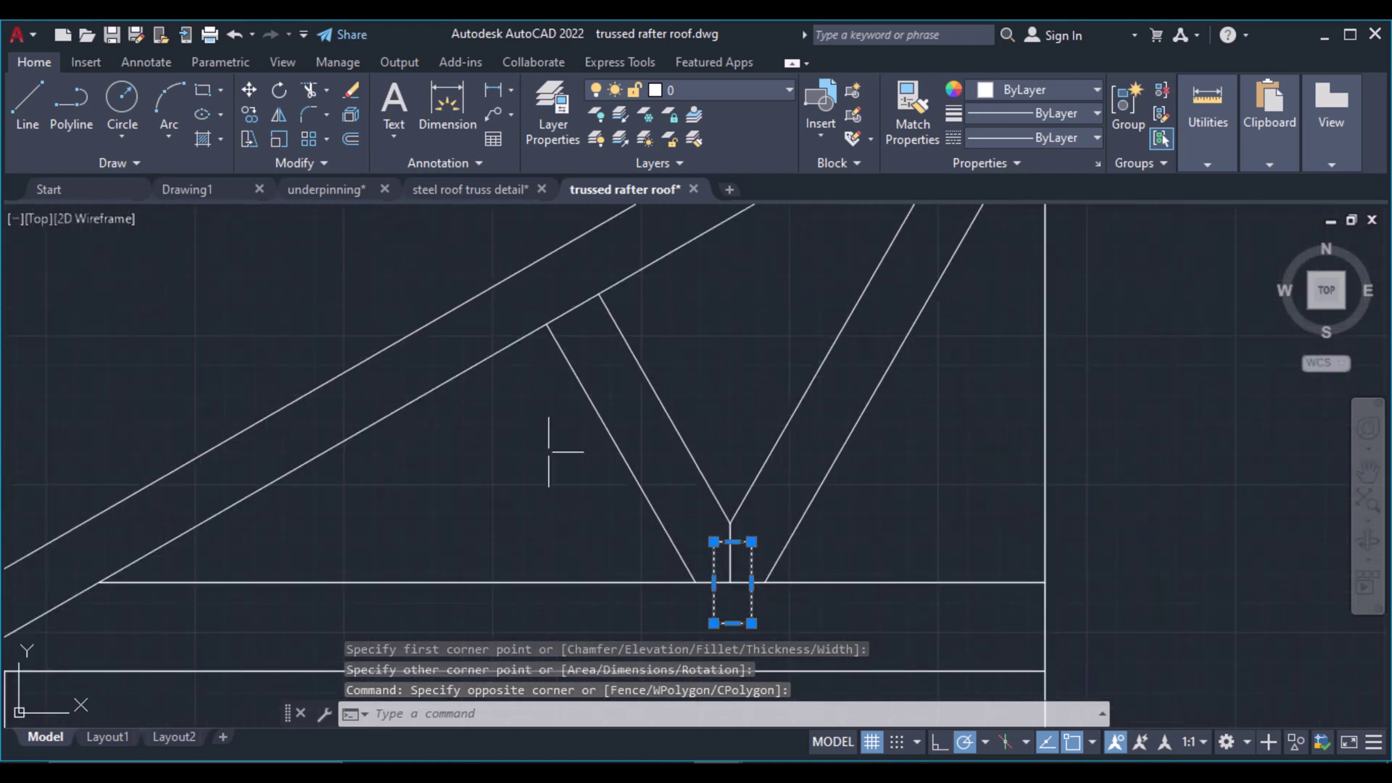
{"action": "left_click", "coordinate": [248, 114]}
{"action": "scroll", "coordinate": [689, 533], "scroll_direction": "up", "scroll_amount": 4}
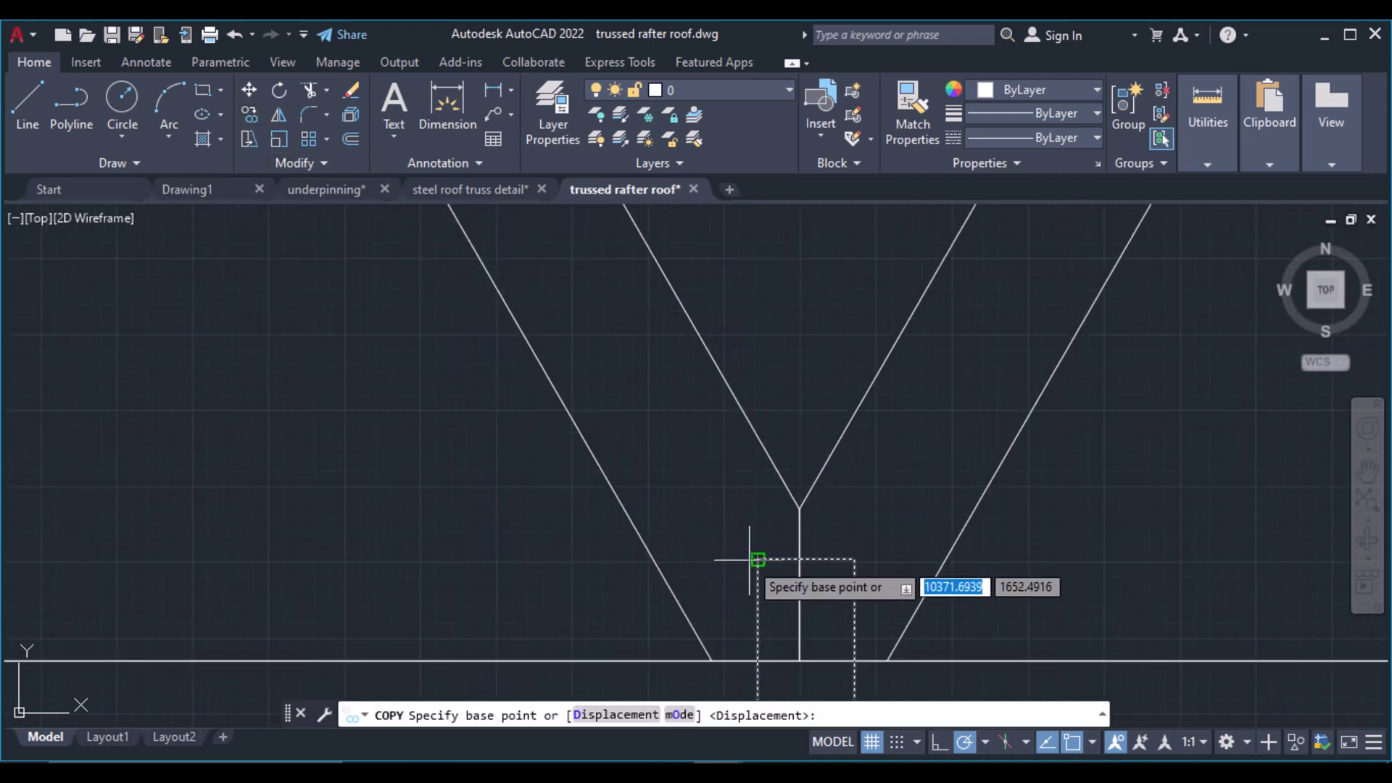
{"action": "left_click", "coordinate": [755, 561]}
{"action": "scroll", "coordinate": [548, 312], "scroll_direction": "down", "scroll_amount": 5}
{"action": "scroll", "coordinate": [557, 501], "scroll_direction": "up", "scroll_amount": 6}
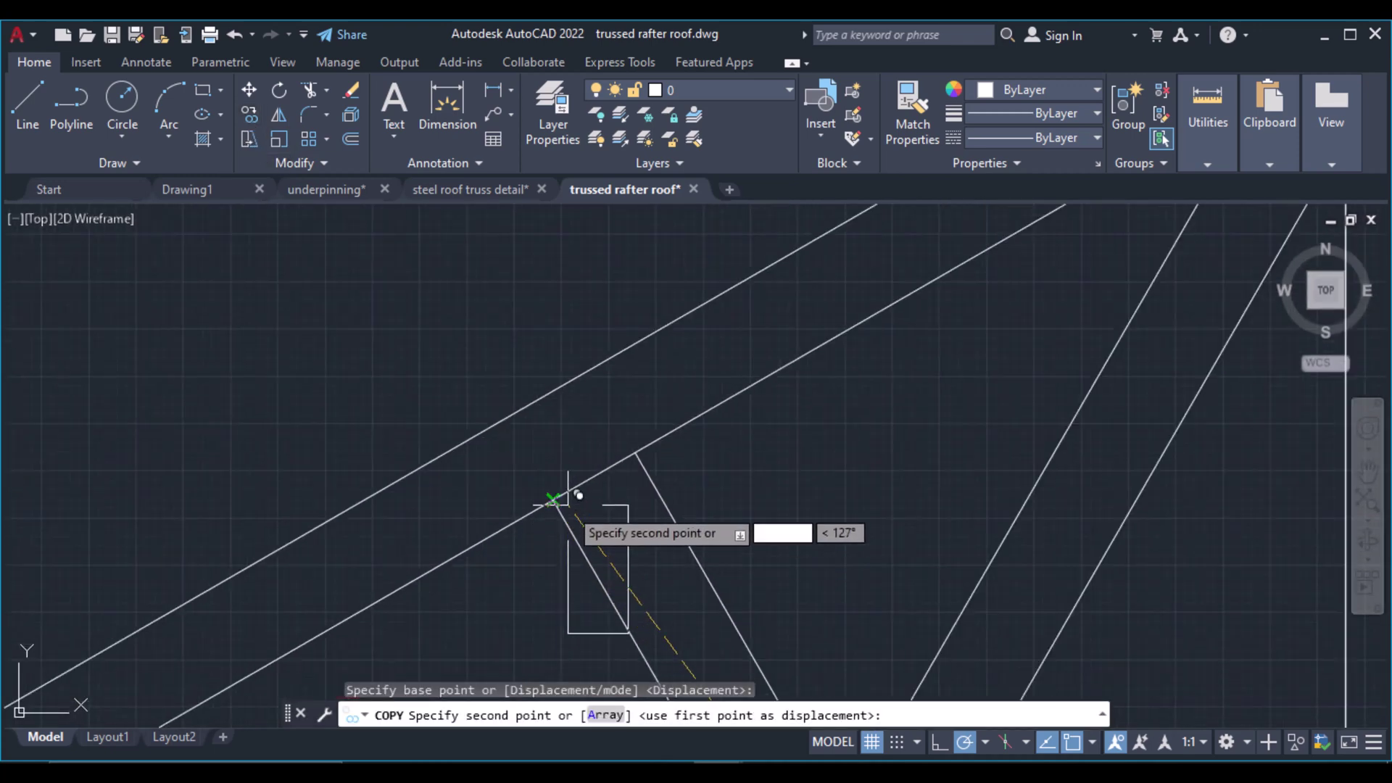
{"action": "left_click", "coordinate": [554, 498]}
{"action": "key", "text": "Return"}
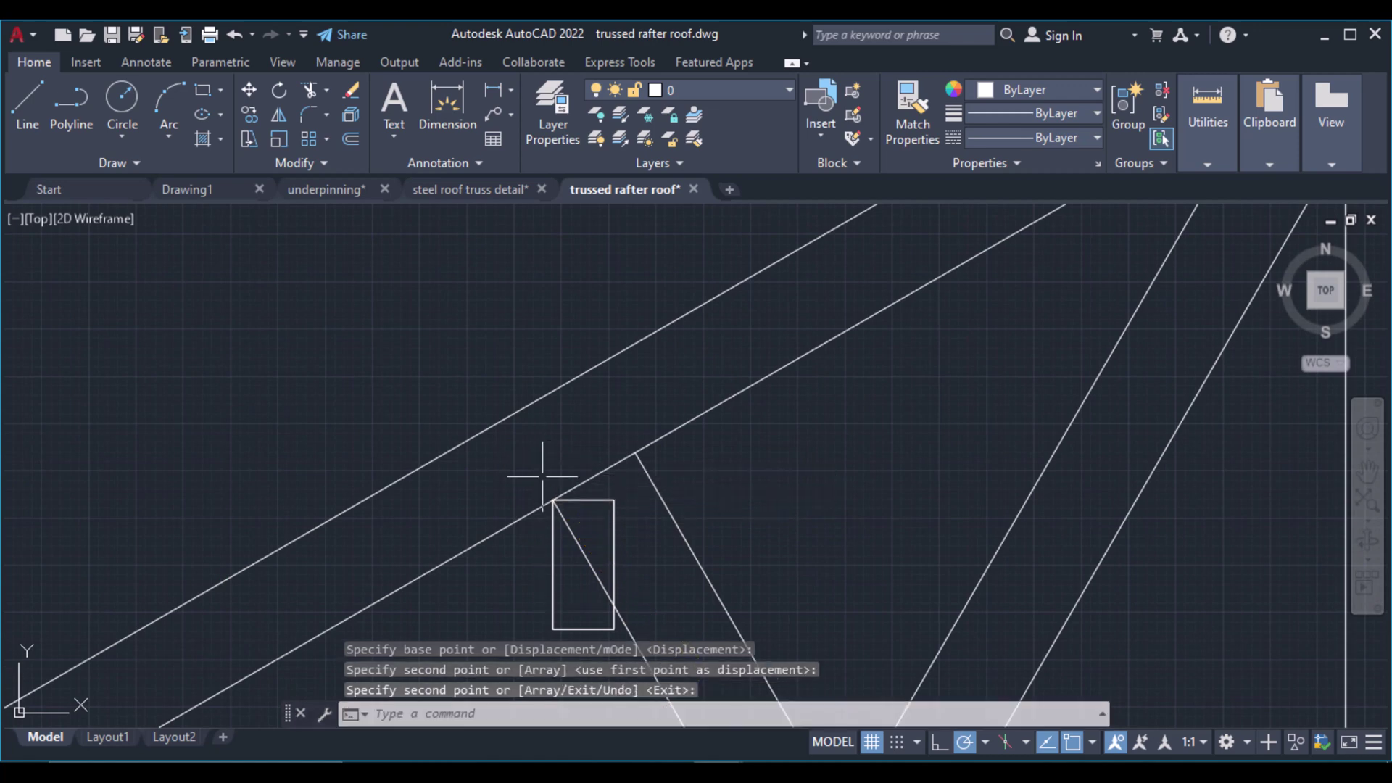
{"action": "middle_click_drag", "start_coordinate": [581, 511], "coordinate": [563, 510]}
Copy the tie beam connector rectangle to the truss apex, straddling the centre line across the rafter's lower edge
{"action": "scroll", "coordinate": [563, 509], "scroll_direction": "down", "scroll_amount": 4}
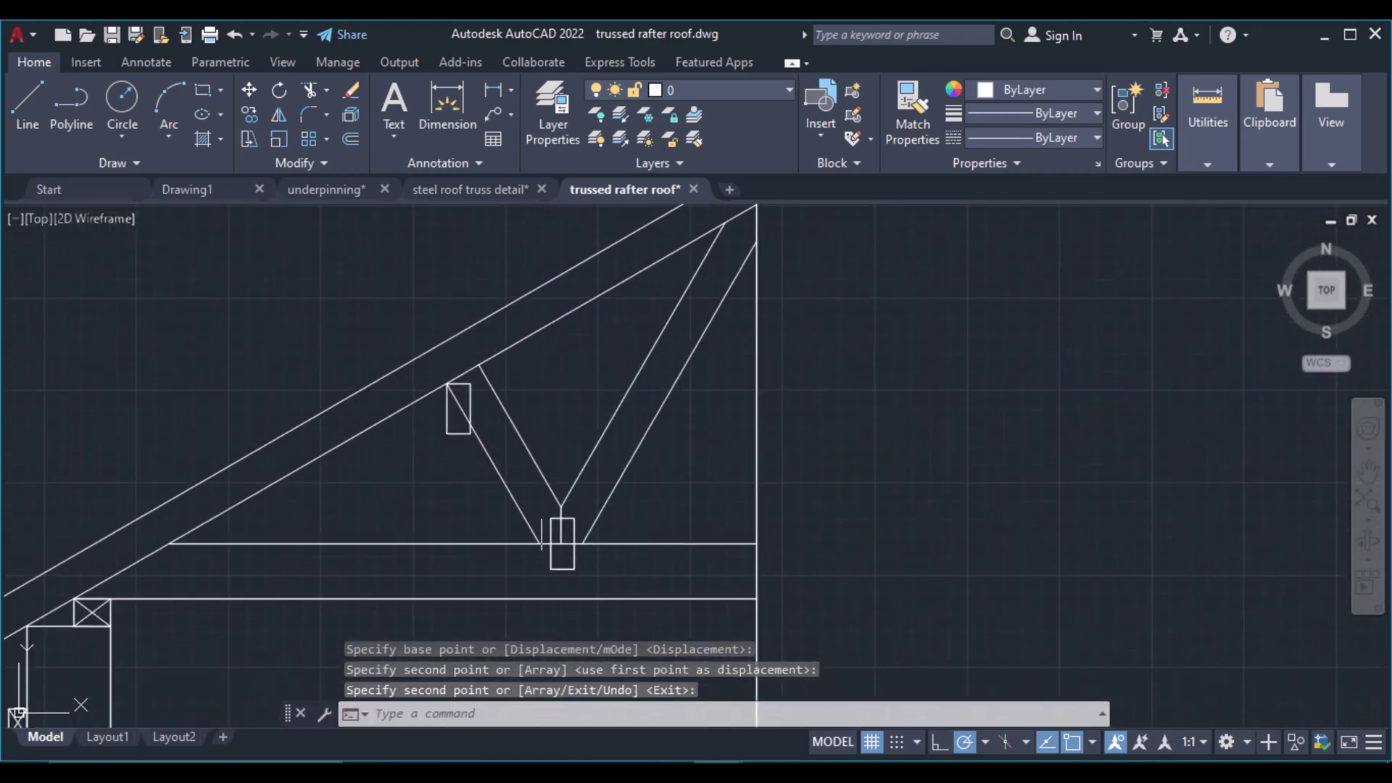
{"action": "left_click", "coordinate": [551, 519]}
{"action": "left_click", "coordinate": [251, 114]}
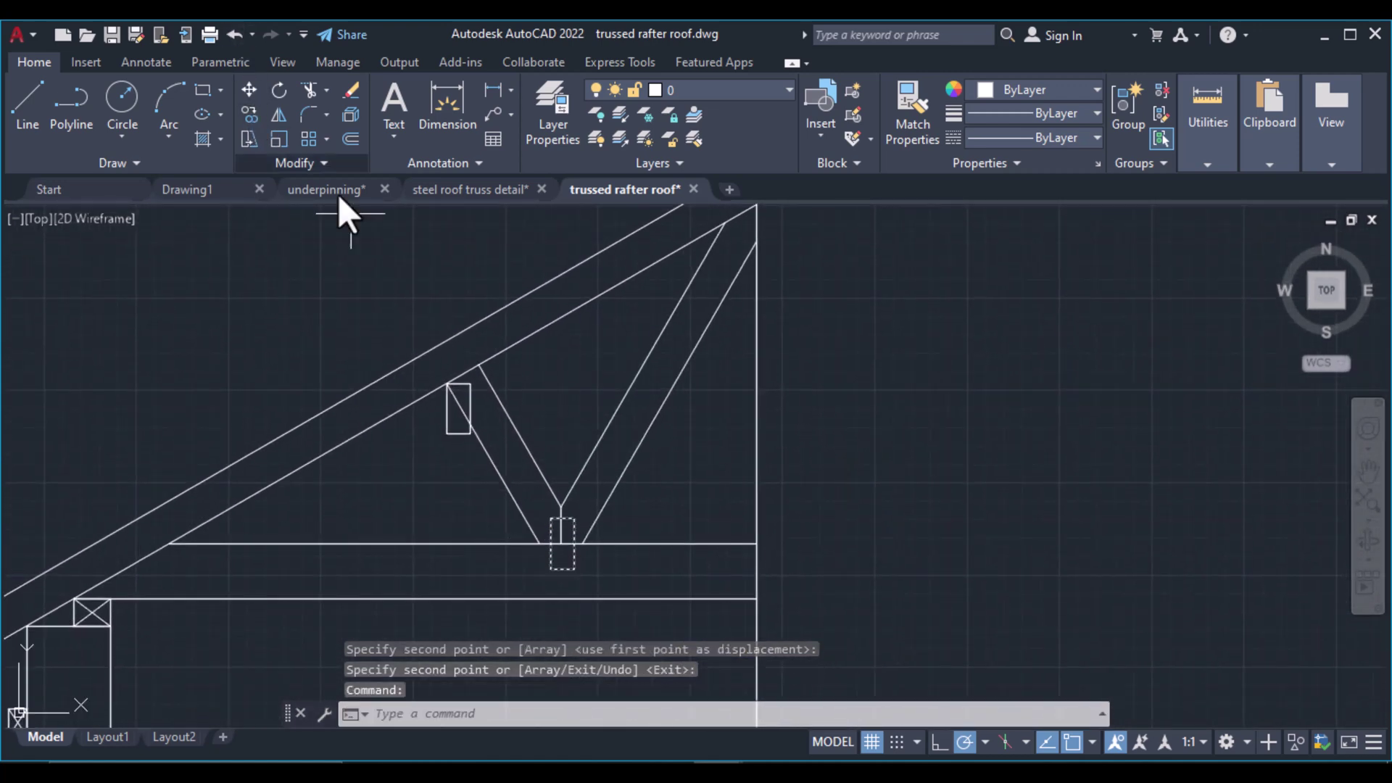
{"action": "left_click", "coordinate": [562, 542]}
{"action": "scroll", "coordinate": [563, 542], "scroll_direction": "down", "scroll_amount": 3}
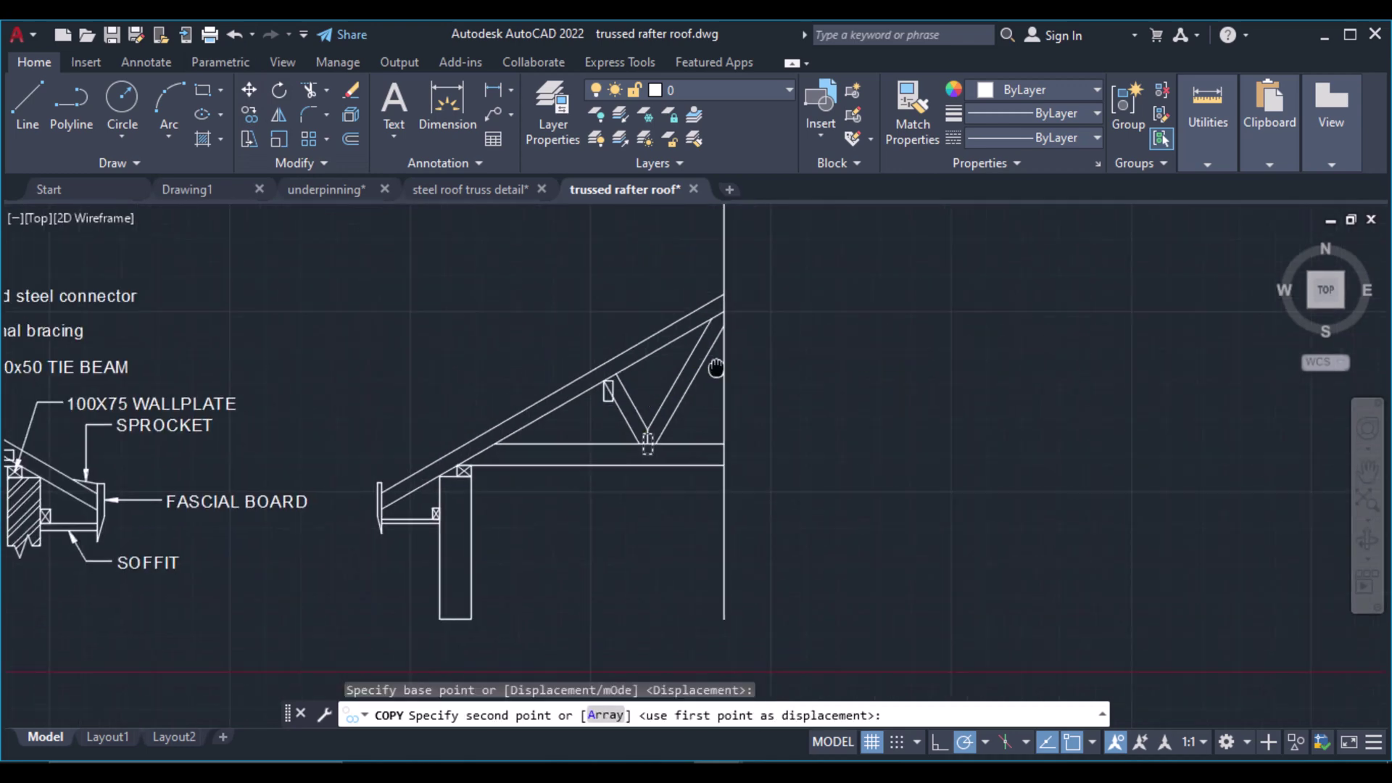
{"action": "scroll", "coordinate": [643, 414], "scroll_direction": "up", "scroll_amount": 6}
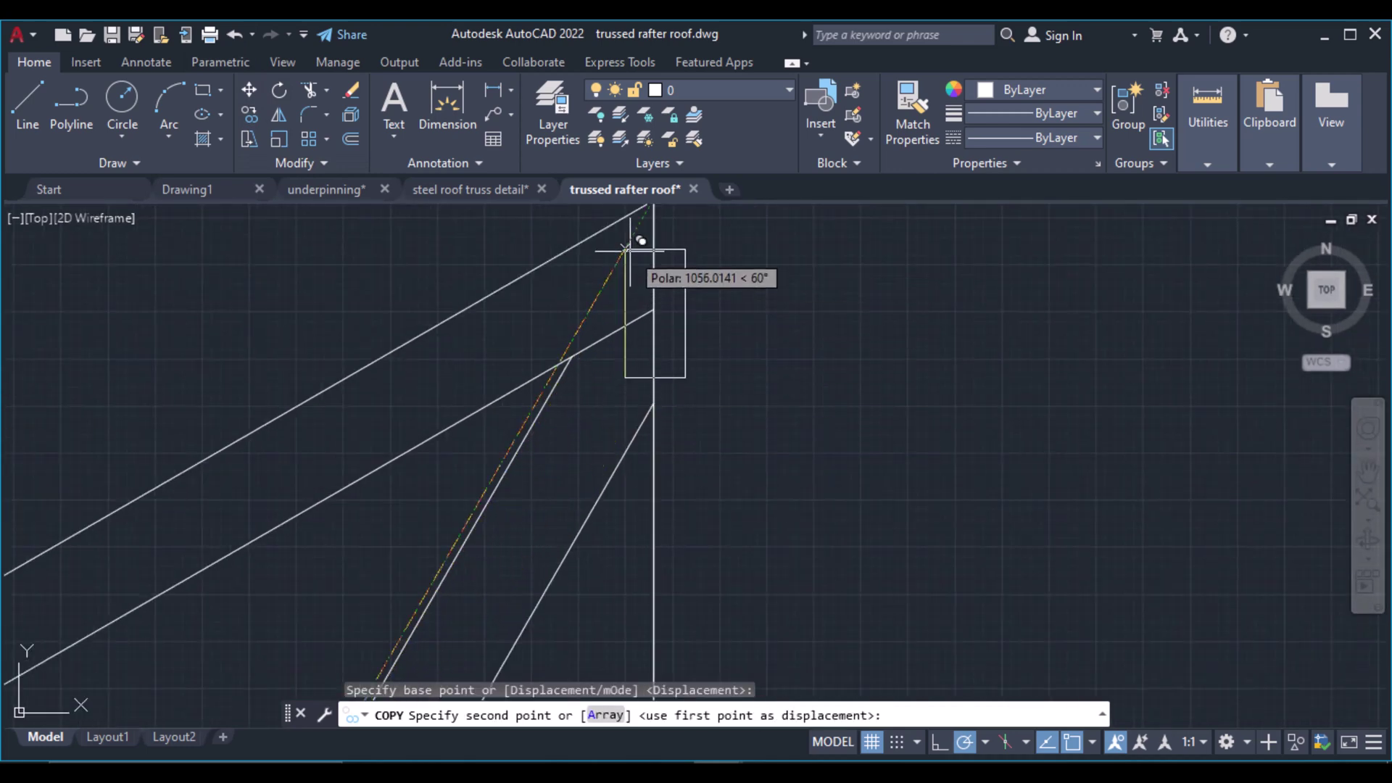
{"action": "left_click", "coordinate": [627, 250]}
{"action": "scroll", "coordinate": [547, 345], "scroll_direction": "down", "scroll_amount": 3}
{"action": "key", "text": "Return"}
{"action": "middle_click_drag", "start_coordinate": [379, 497], "coordinate": [412, 478]}
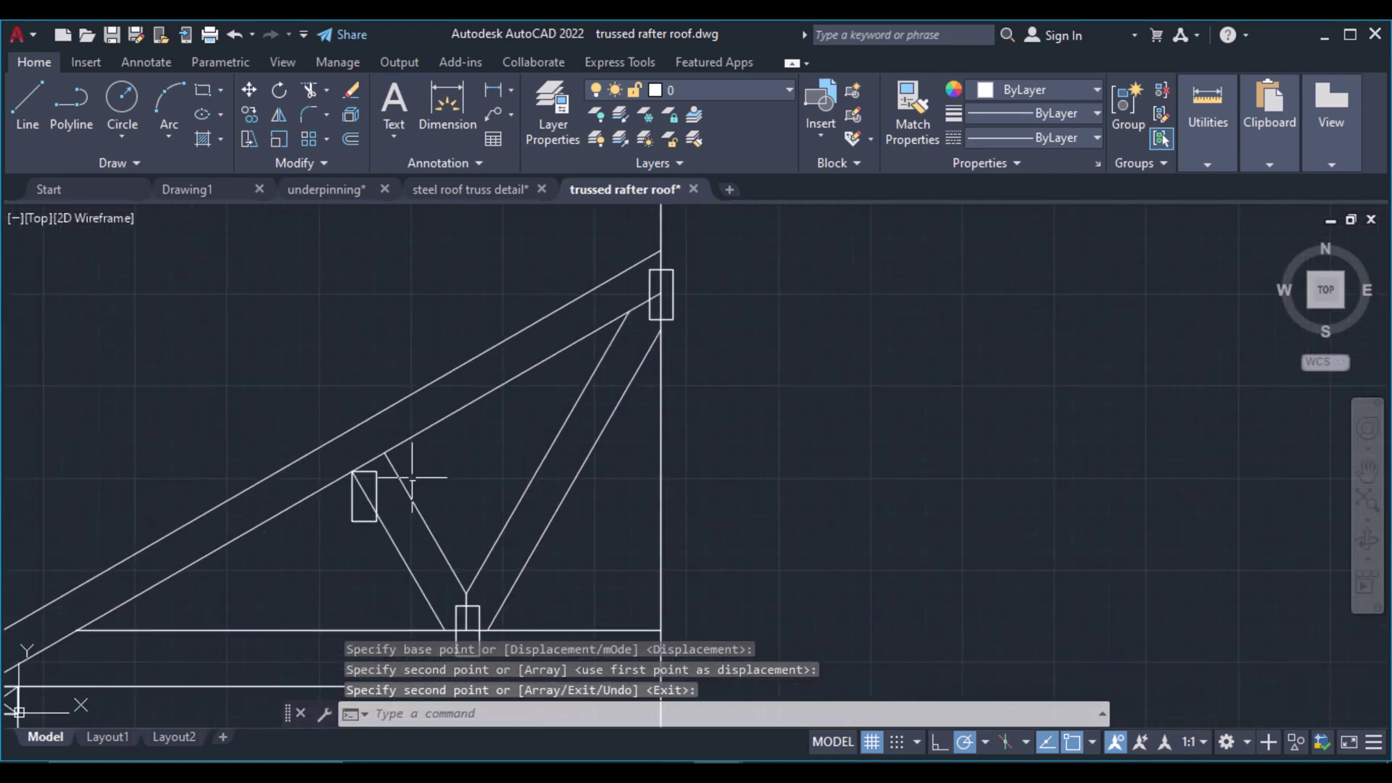
Rotate the connector at the short strut's upper end 30° about its upper-left corner to align it with the strut
{"action": "scroll", "coordinate": [412, 477], "scroll_direction": "up", "scroll_amount": 4}
{"action": "key", "text": "Return"}
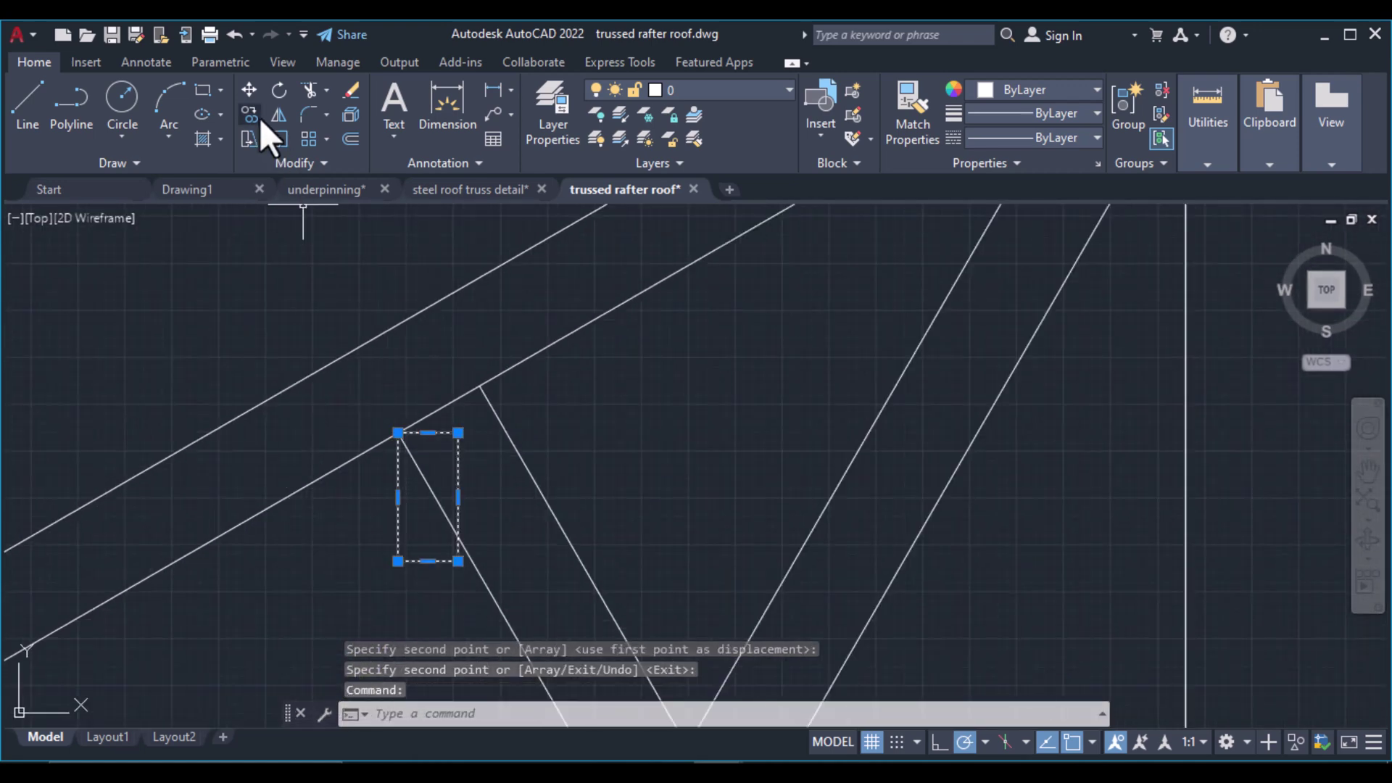
{"action": "left_click", "coordinate": [281, 93]}
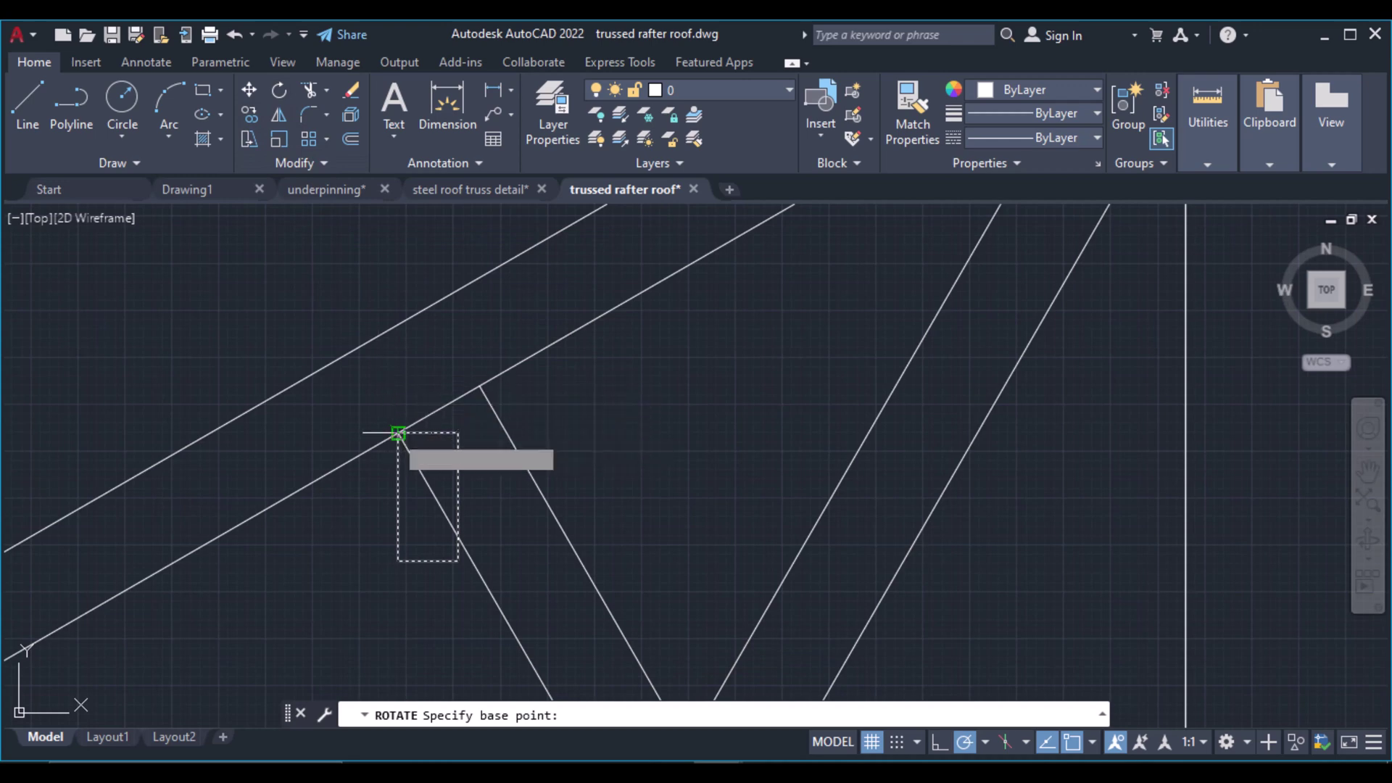
{"action": "left_click", "coordinate": [397, 433]}
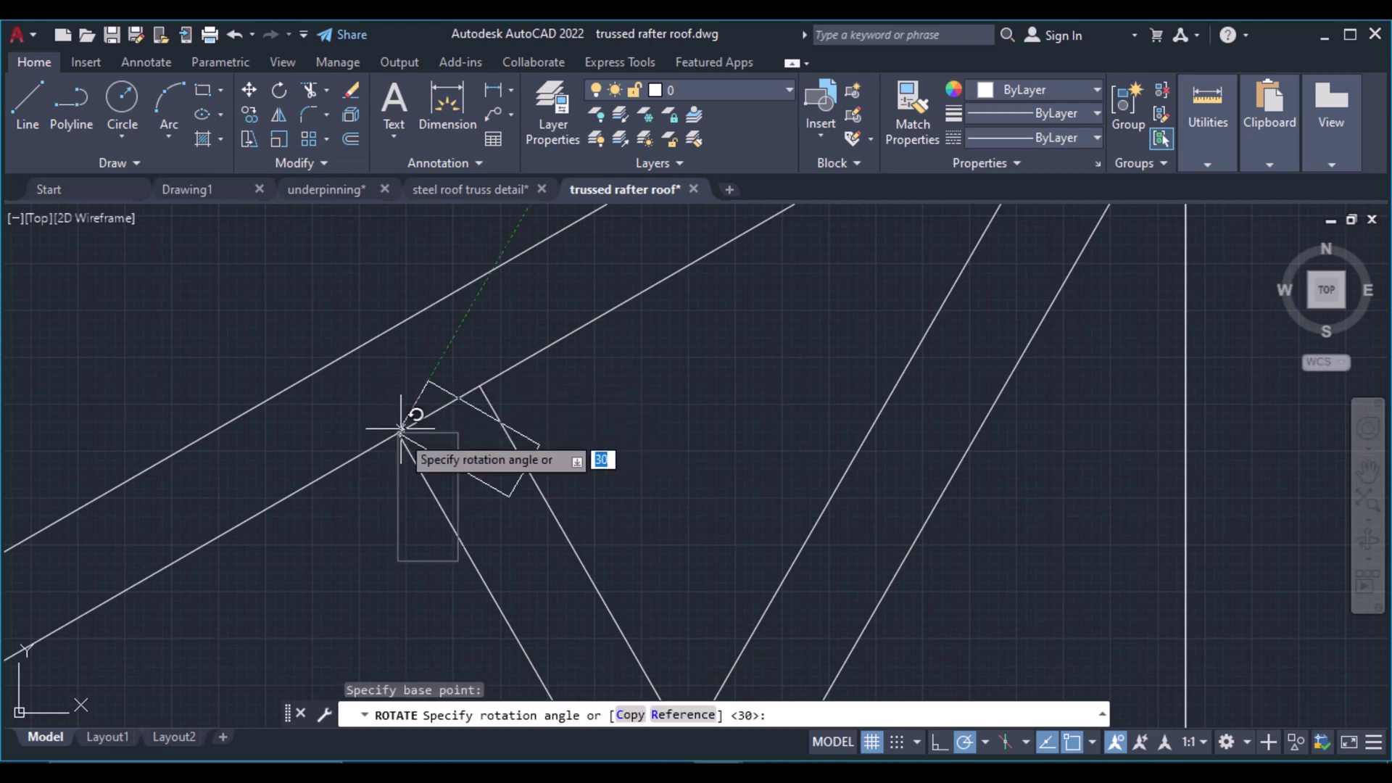
{"action": "left_click", "coordinate": [460, 395]}
Move the rotated connector up so it straddles the rafter's lower edge between the short strut's edges
{"action": "left_click", "coordinate": [488, 468]}
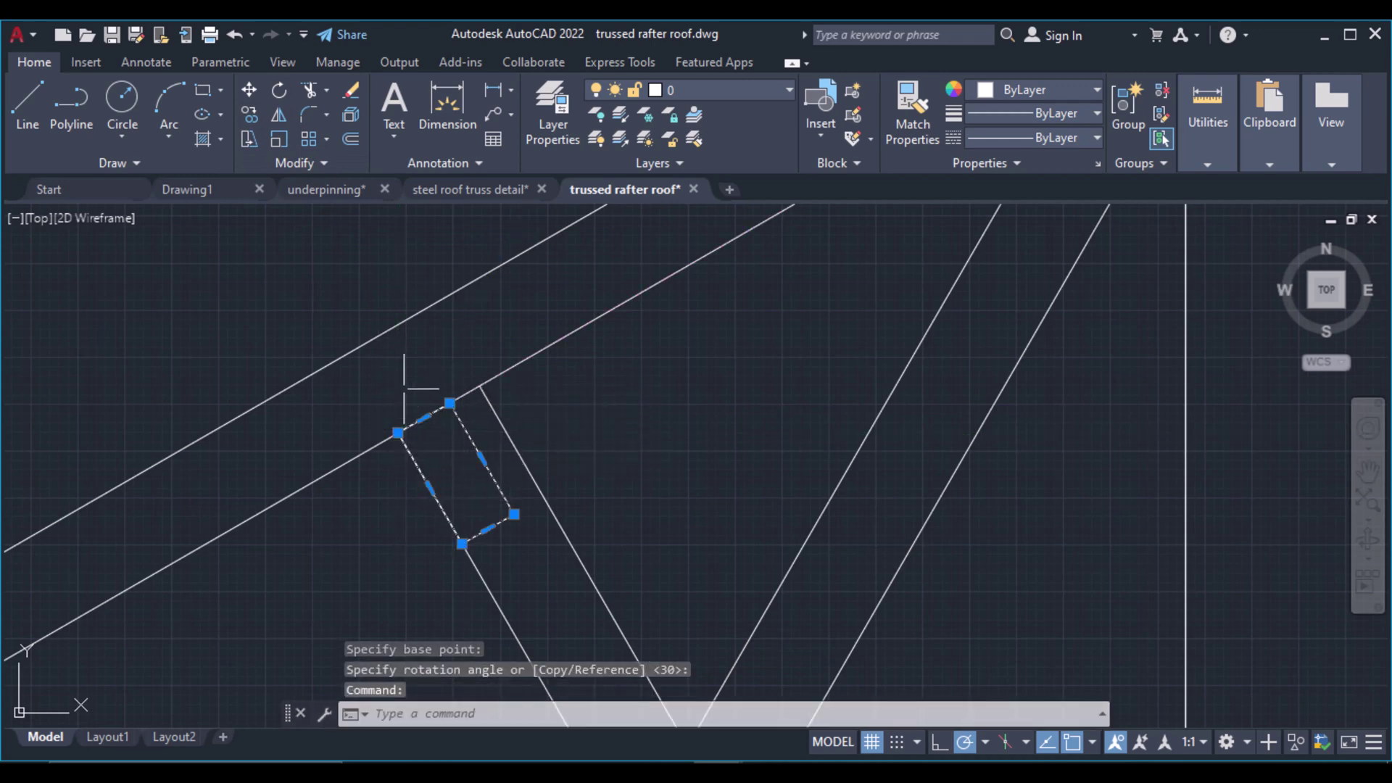
{"action": "left_click", "coordinate": [249, 90]}
{"action": "left_click", "coordinate": [423, 418]}
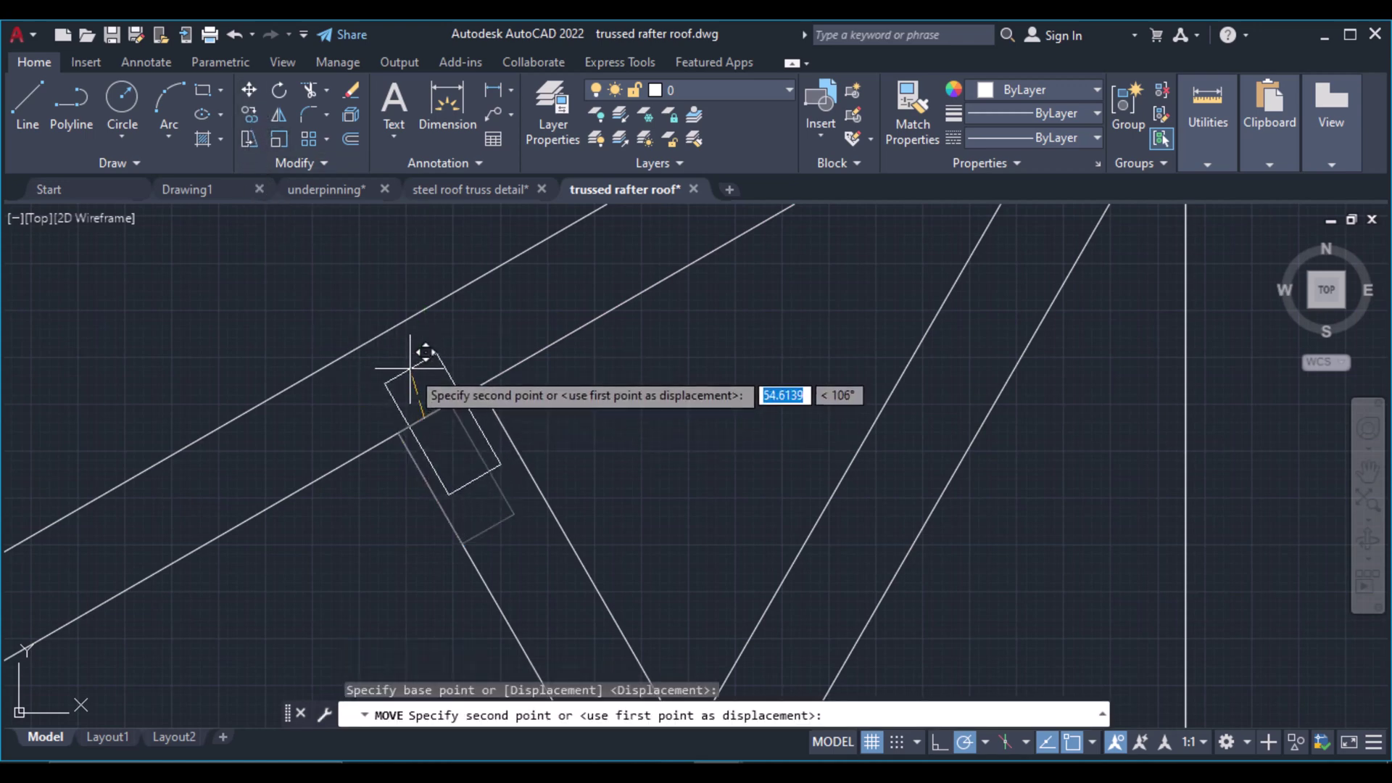
{"action": "left_click", "coordinate": [410, 363]}
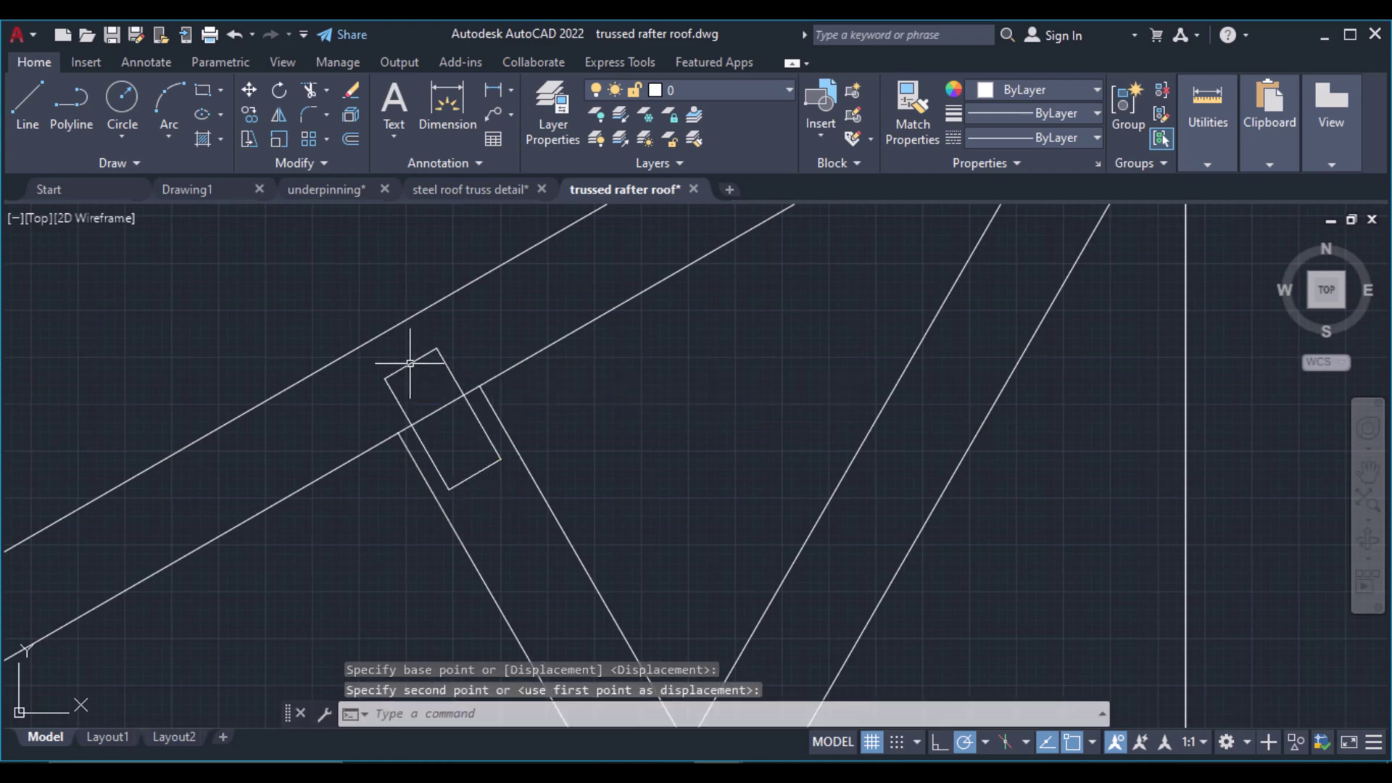
Examine how the rafter's lower edge is drawn behind the tilted connector in the reference truss
{"action": "scroll", "coordinate": [557, 390], "scroll_direction": "down", "scroll_amount": 5}
{"action": "scroll", "coordinate": [286, 333], "scroll_direction": "up", "scroll_amount": 4}
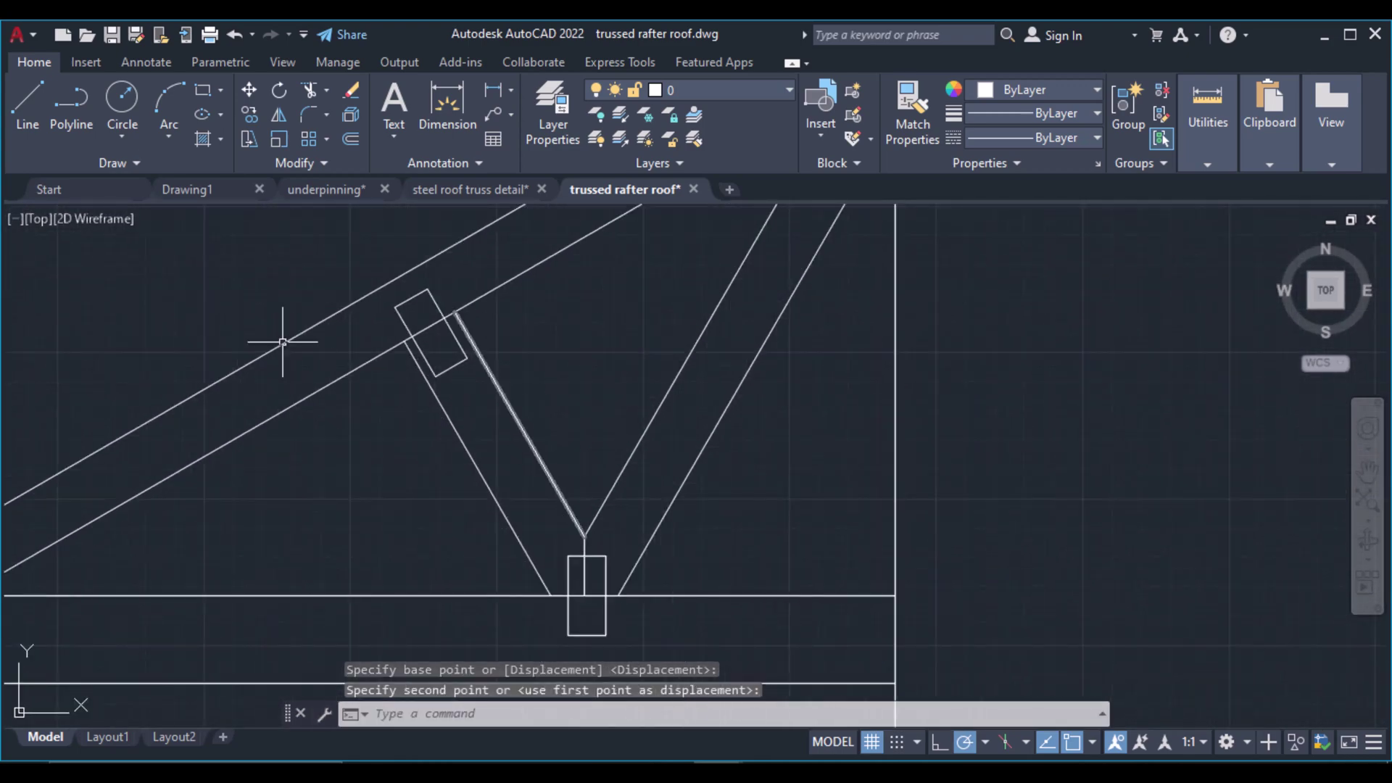
{"action": "scroll", "coordinate": [315, 380], "scroll_direction": "down", "scroll_amount": 3}
{"action": "scroll", "coordinate": [315, 381], "scroll_direction": "down", "scroll_amount": 5}
{"action": "scroll", "coordinate": [439, 408], "scroll_direction": "up", "scroll_amount": 8}
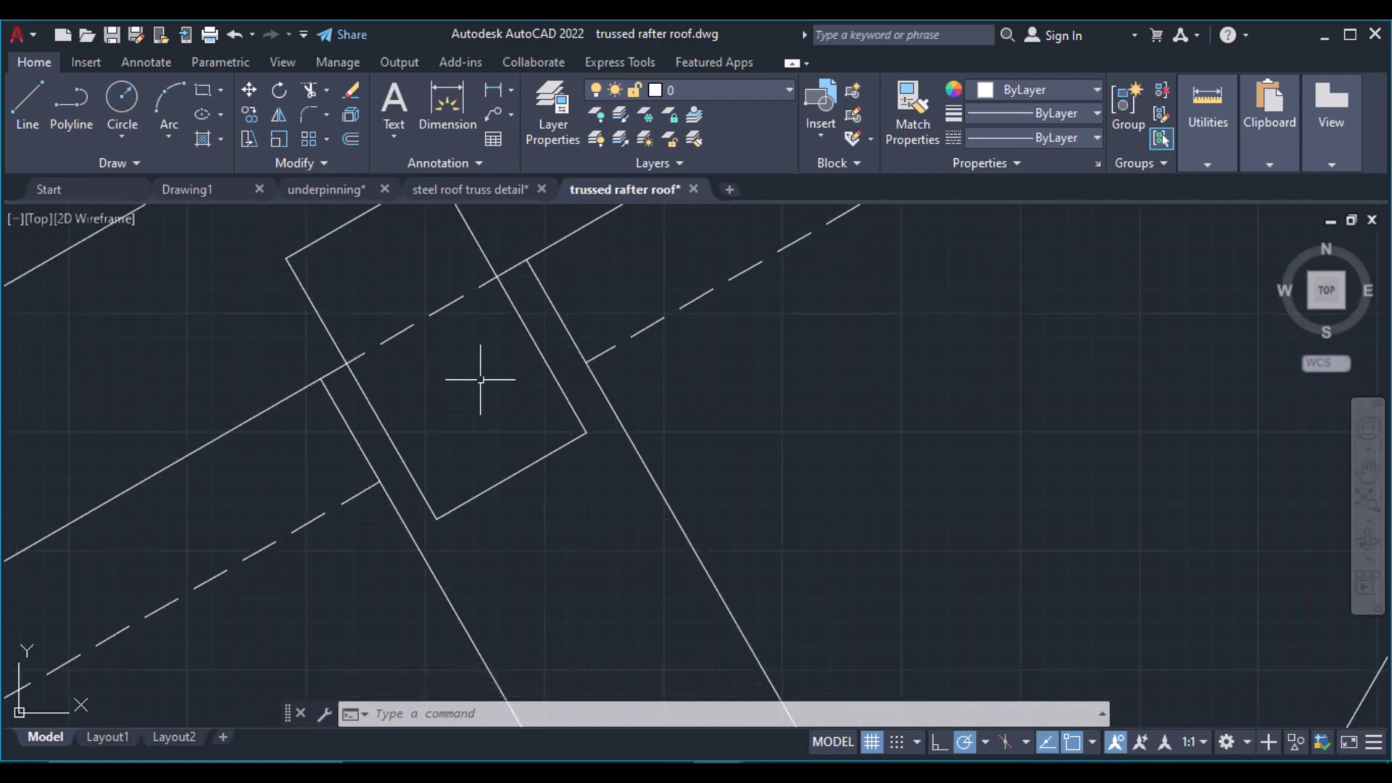
{"action": "scroll", "coordinate": [472, 391], "scroll_direction": "down", "scroll_amount": 8}
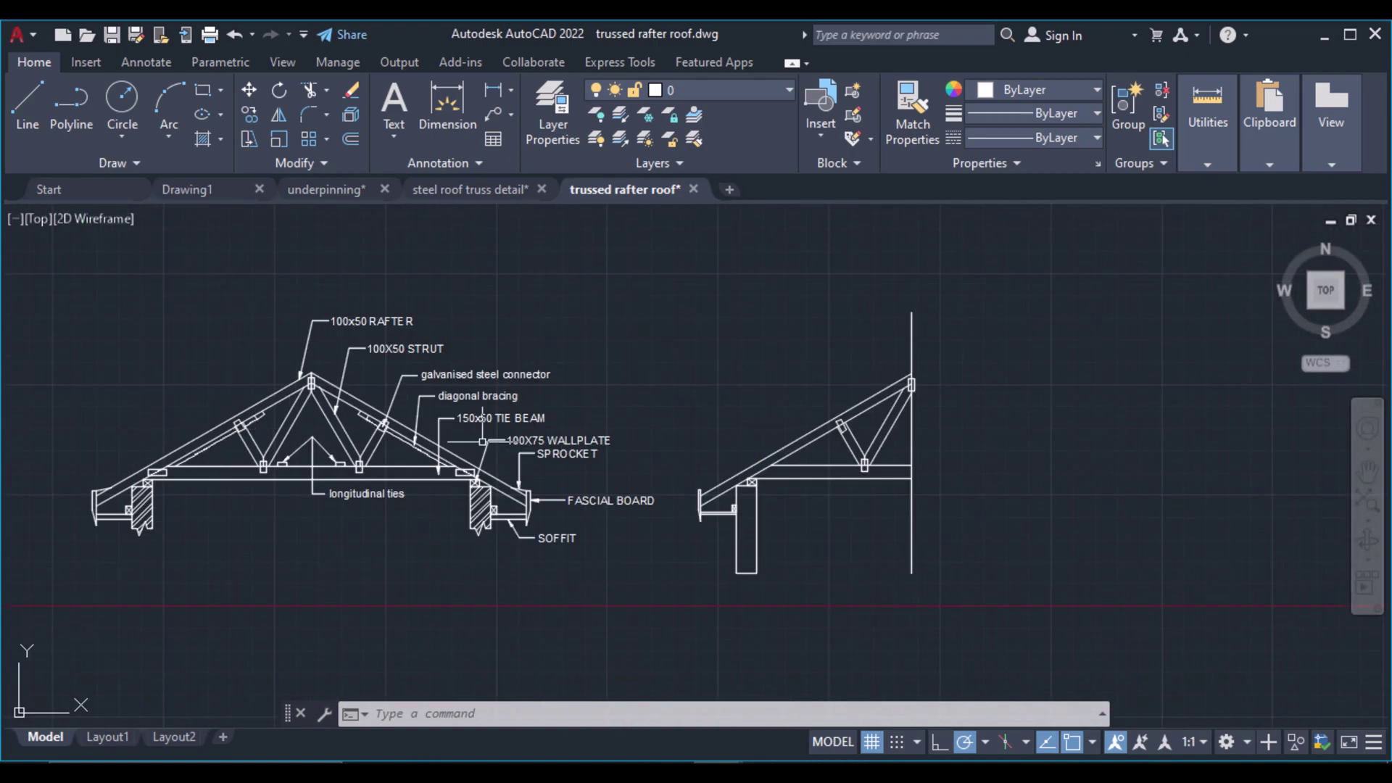
{"action": "middle_click_drag", "start_coordinate": [805, 525], "coordinate": [510, 532]}
{"action": "scroll", "coordinate": [555, 413], "scroll_direction": "up", "scroll_amount": 8}
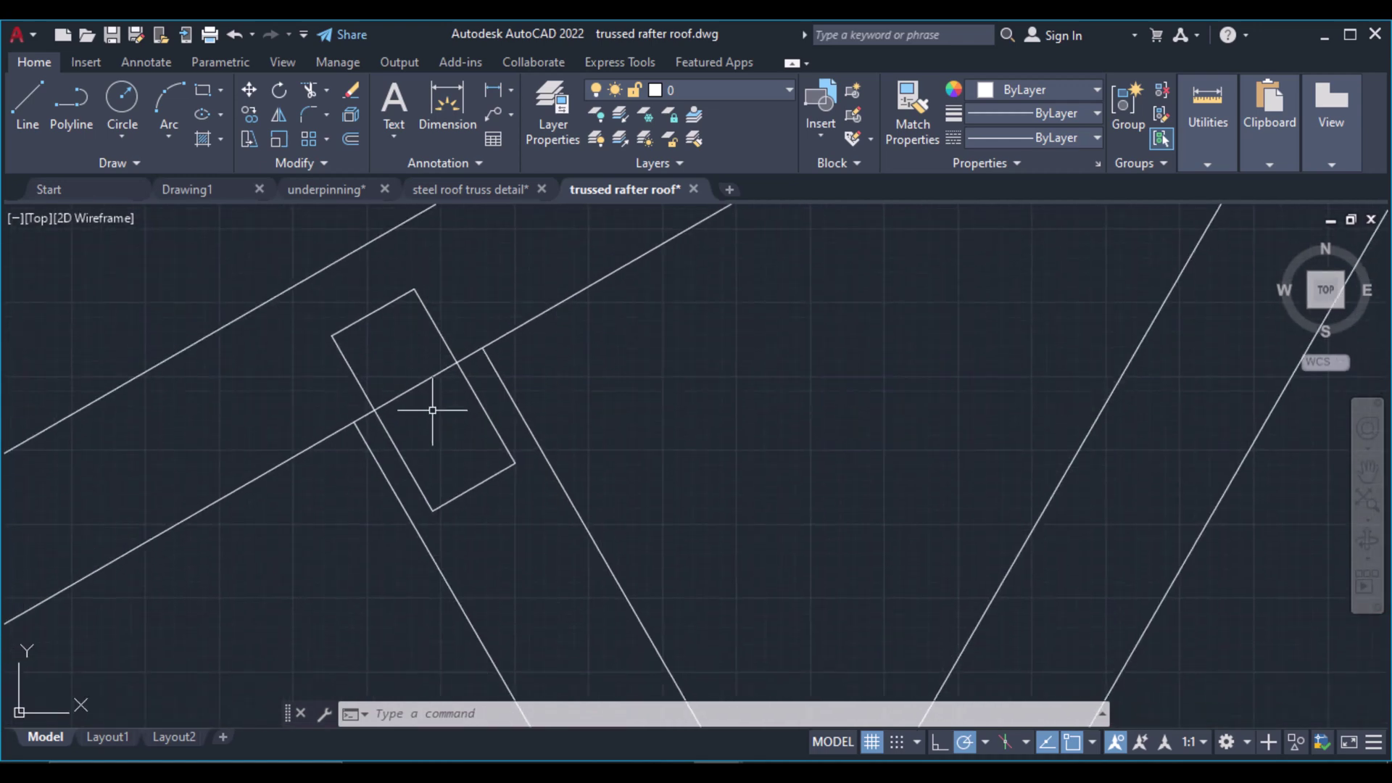
Break the rafter's lower edge at both points where it crosses the outline of the tilted connector
{"action": "left_click", "coordinate": [313, 164]}
{"action": "left_click", "coordinate": [299, 213]}
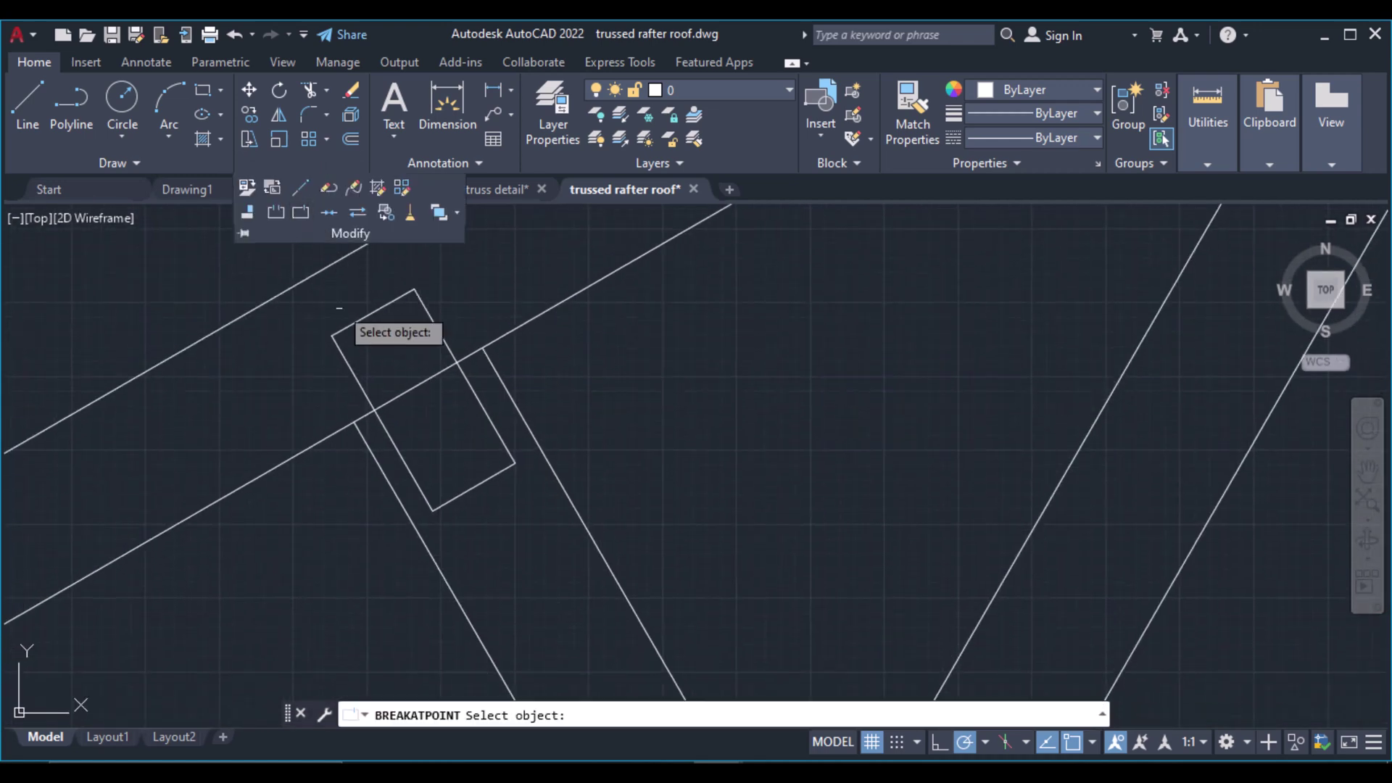
{"action": "left_click", "coordinate": [374, 411]}
{"action": "left_click", "coordinate": [374, 410]}
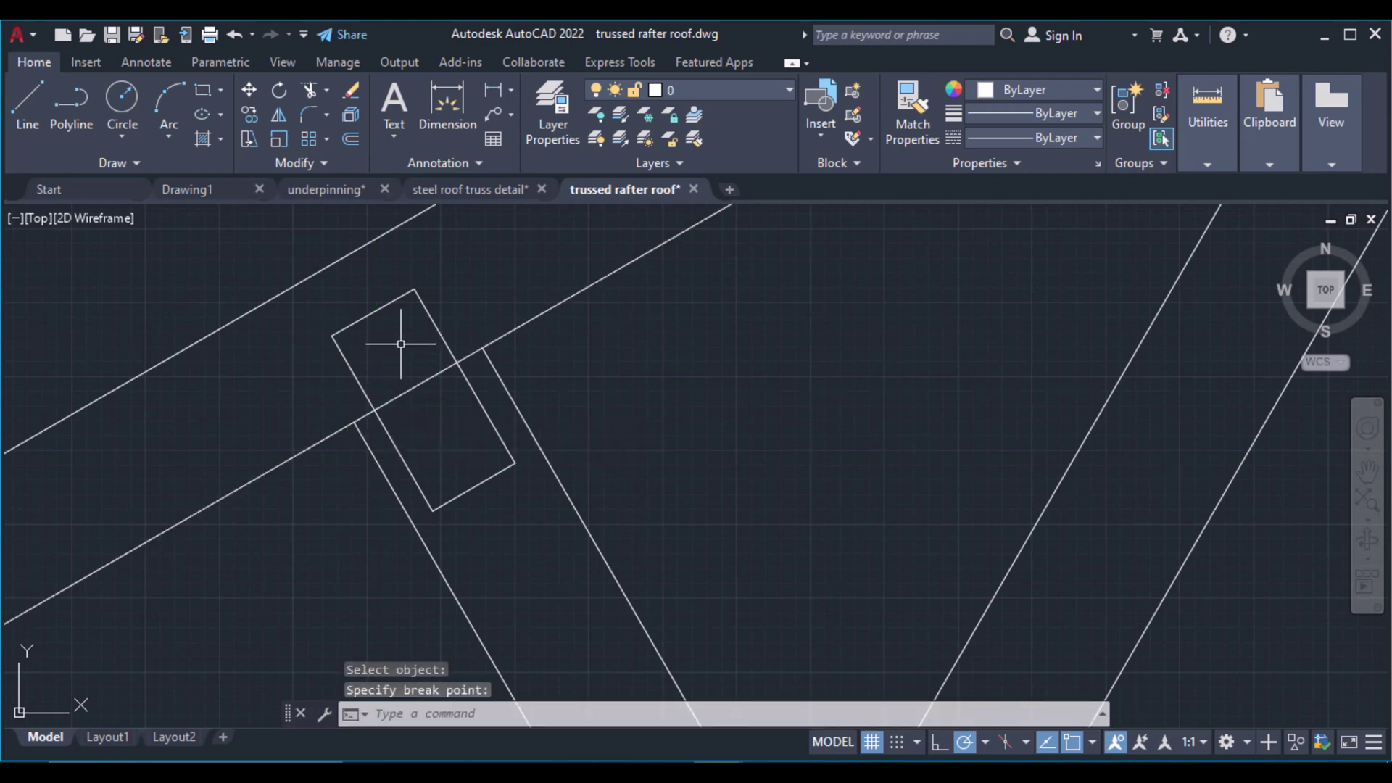
{"action": "left_click", "coordinate": [316, 161]}
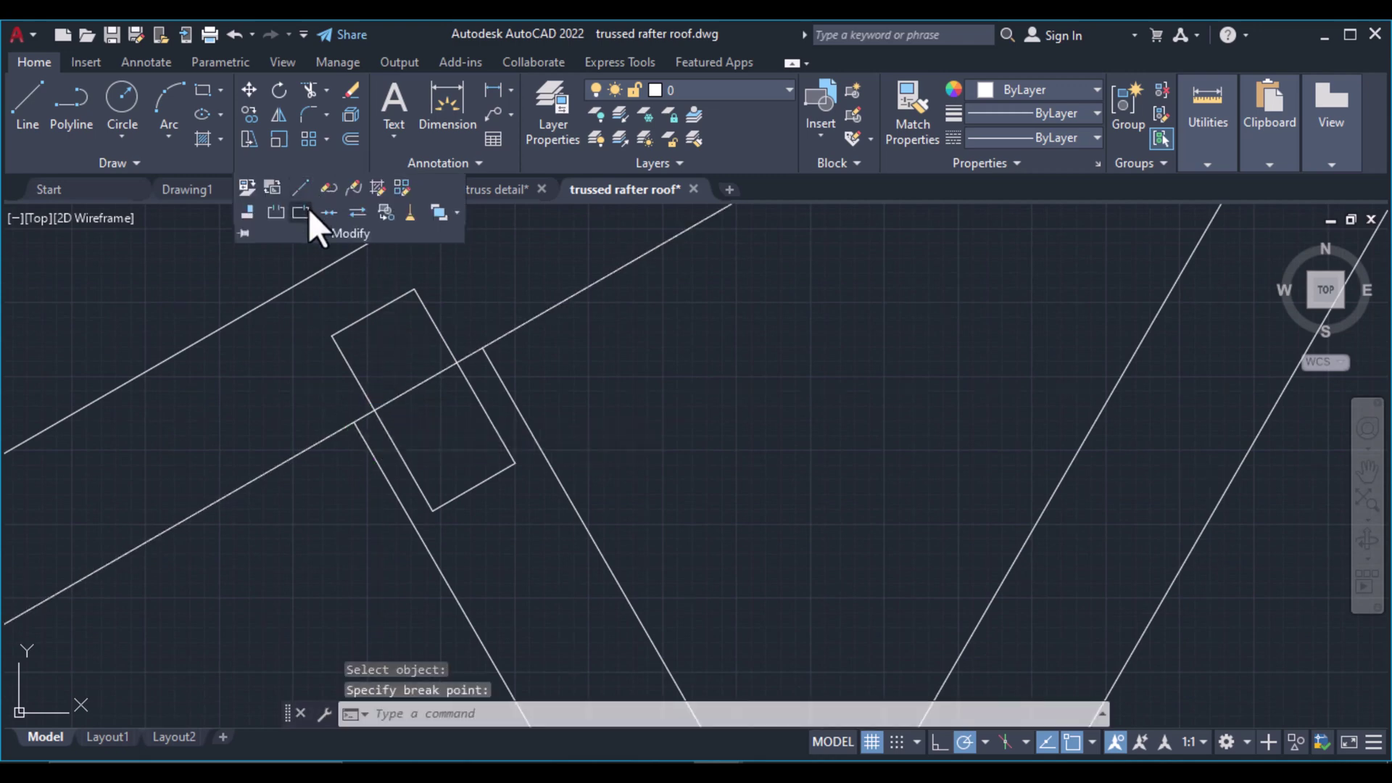
{"action": "left_click", "coordinate": [302, 212]}
{"action": "left_click", "coordinate": [439, 379]}
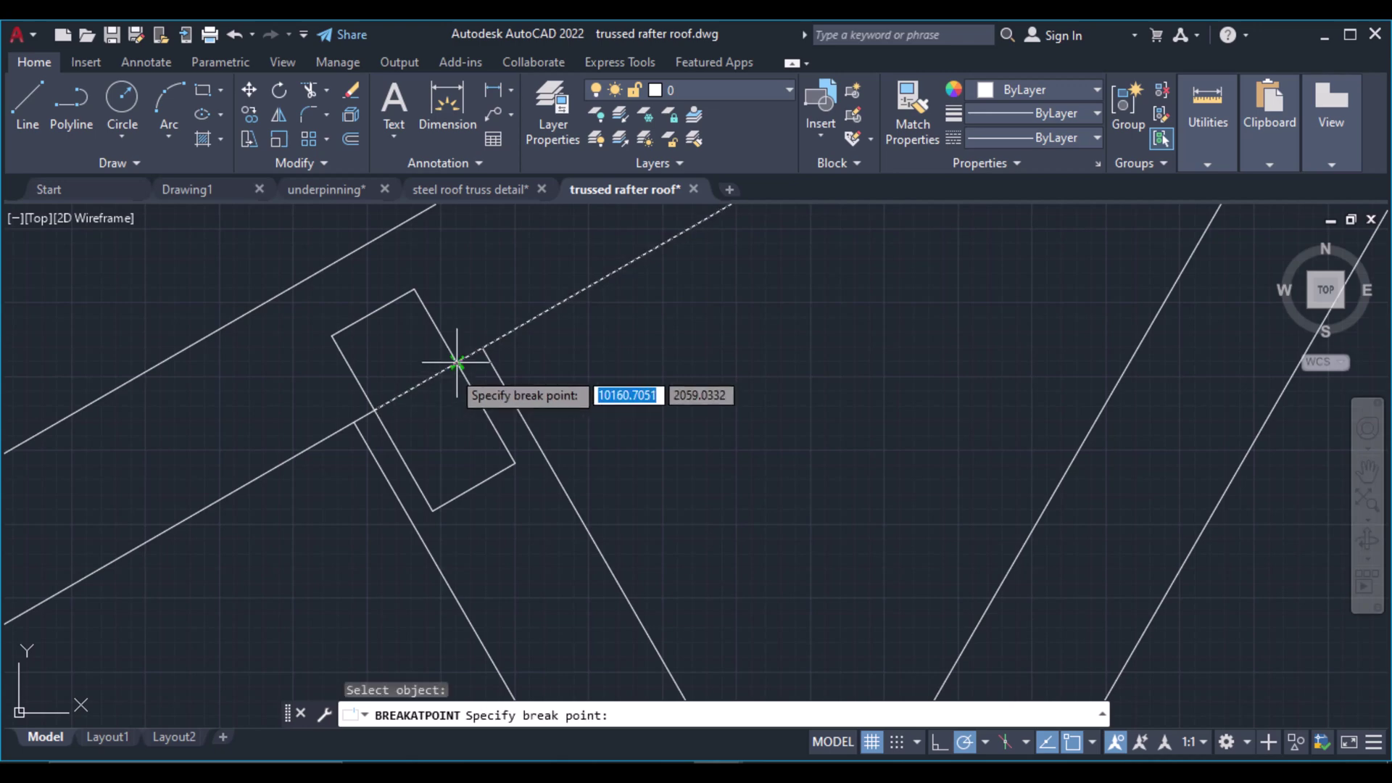
{"action": "left_click", "coordinate": [457, 368]}
Set the rafter edge segment inside the tilted connector to the HIDDEN2 linetype
{"action": "scroll", "coordinate": [507, 362], "scroll_direction": "down", "scroll_amount": 4}
{"action": "left_click", "coordinate": [488, 369]}
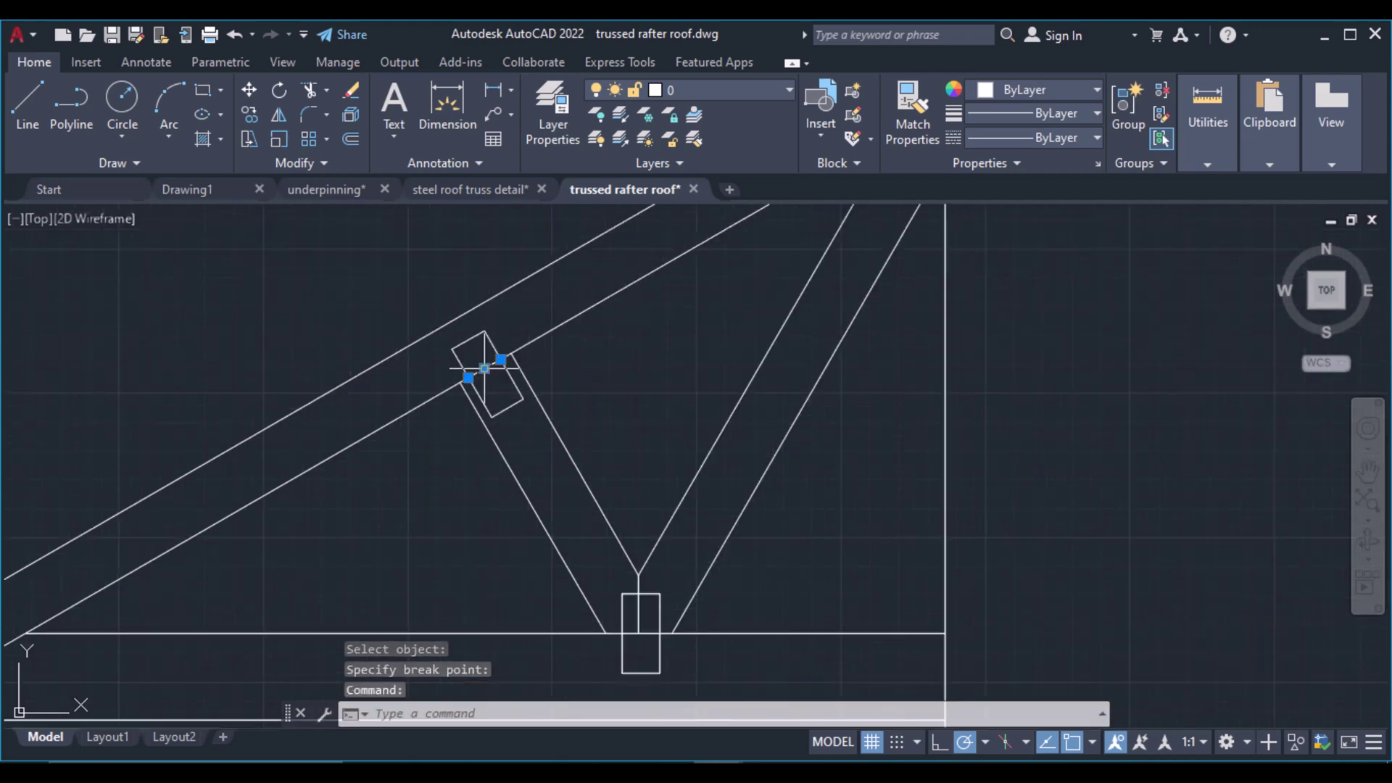
{"action": "scroll", "coordinate": [595, 388], "scroll_direction": "down", "scroll_amount": 3}
{"action": "left_click", "coordinate": [1081, 139]}
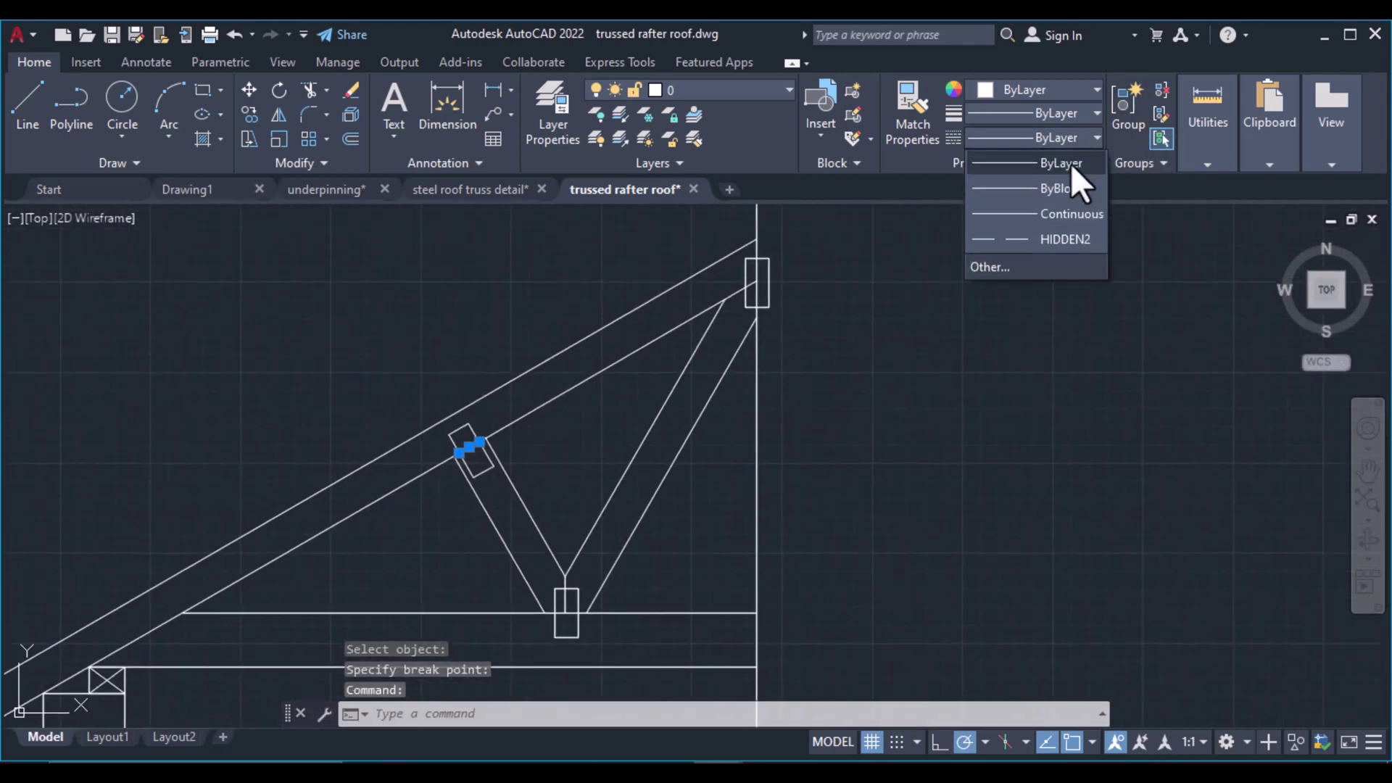
{"action": "left_click", "coordinate": [1036, 239]}
{"action": "key", "text": "Escape"}
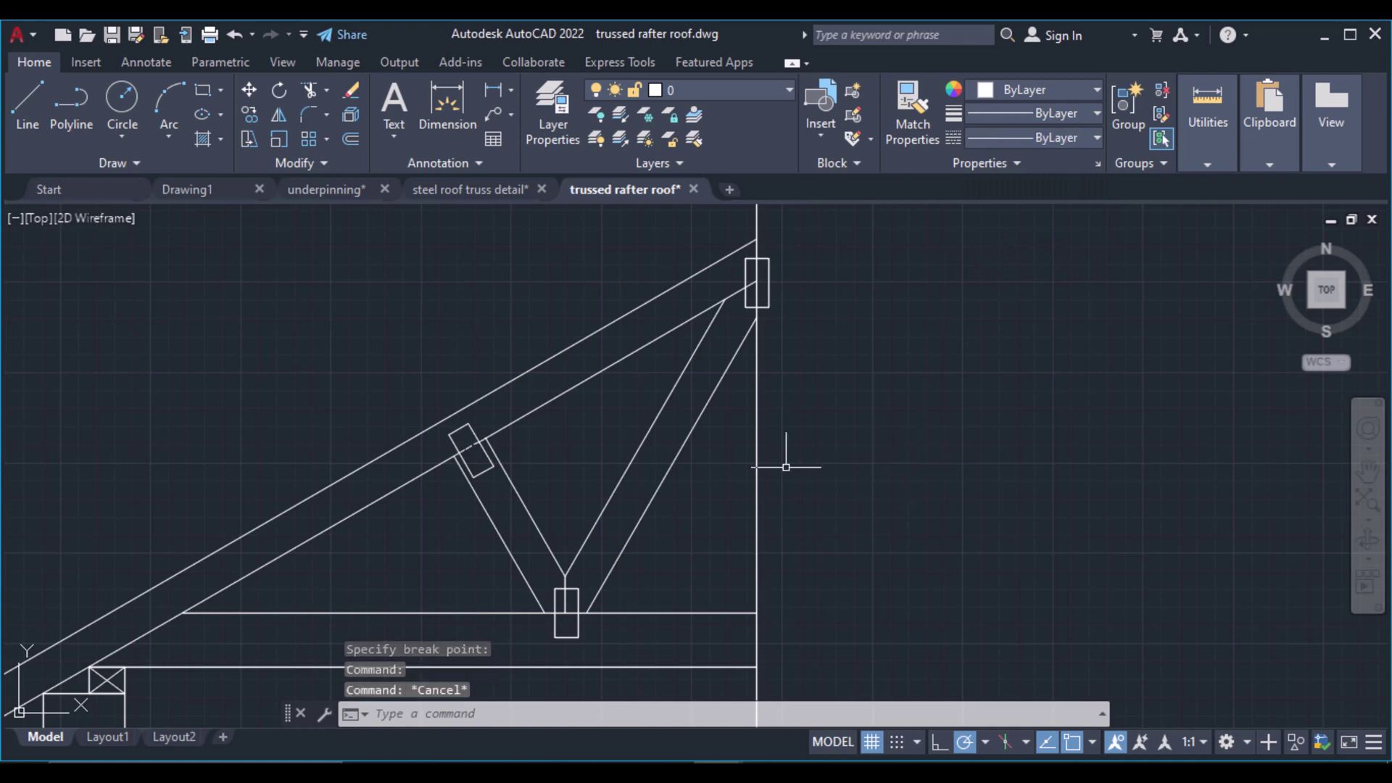
Trim the apex connector back to the centre line and erase the leftover edge beyond it
{"action": "scroll", "coordinate": [587, 581], "scroll_direction": "up", "scroll_amount": 5}
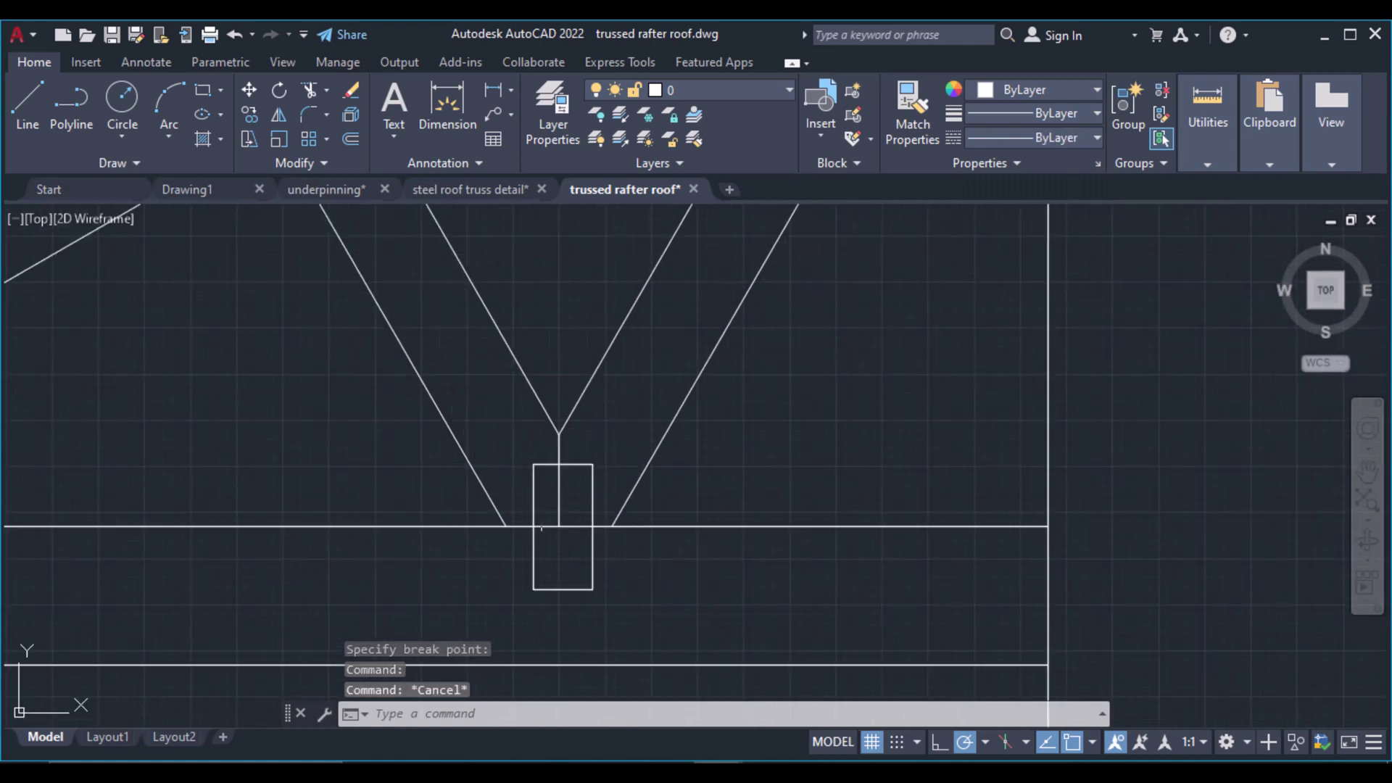
{"action": "scroll", "coordinate": [559, 517], "scroll_direction": "down", "scroll_amount": 5}
{"action": "scroll", "coordinate": [553, 503], "scroll_direction": "up", "scroll_amount": 5}
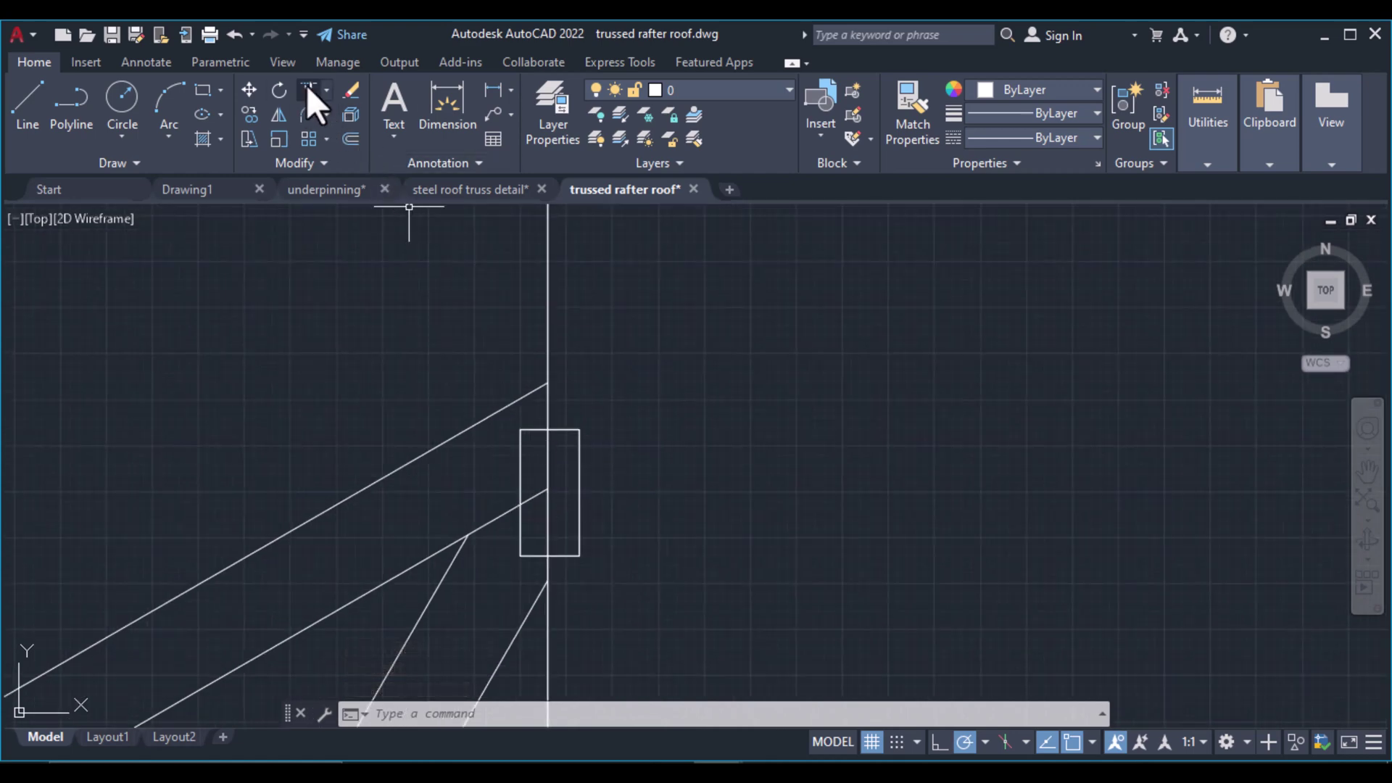
{"action": "left_click", "coordinate": [310, 89]}
{"action": "key", "text": "Return"}
{"action": "left_click", "coordinate": [562, 430]}
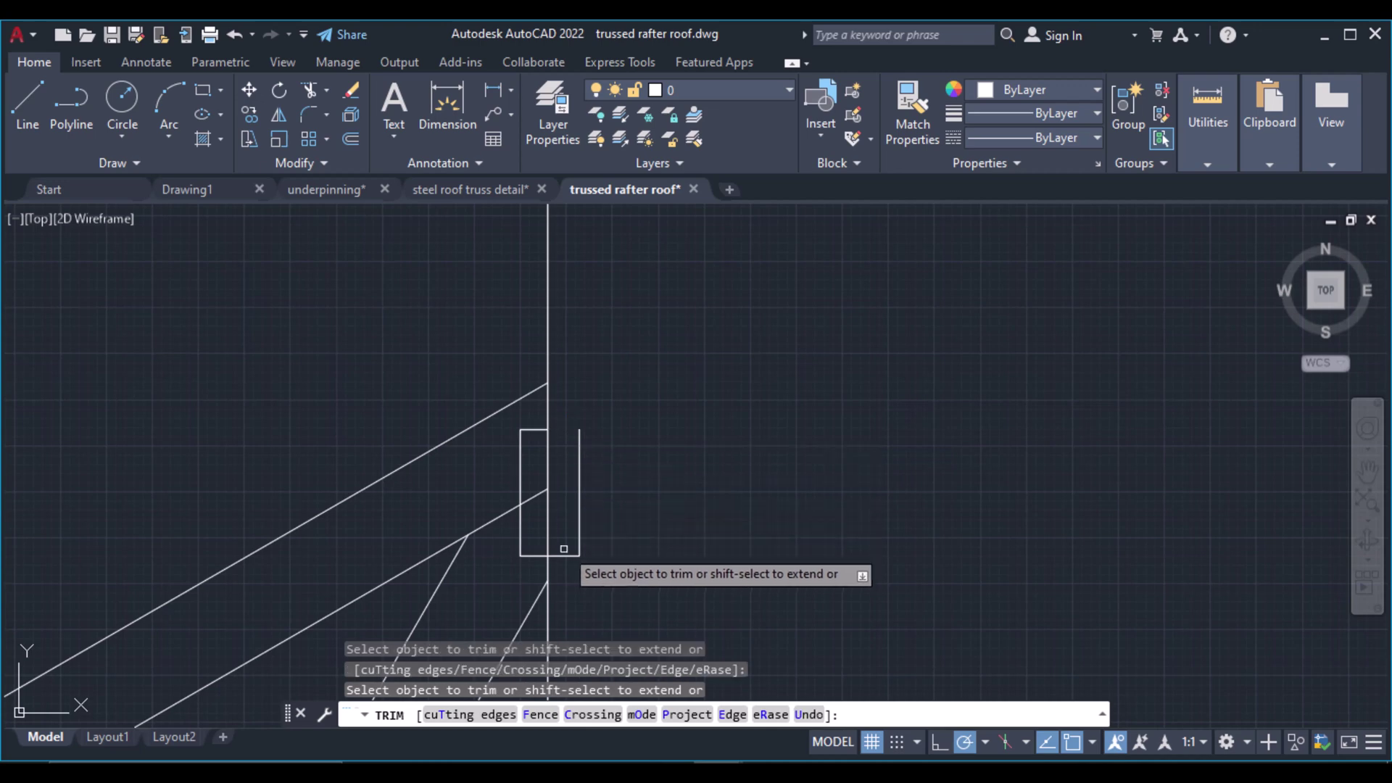
{"action": "left_click", "coordinate": [643, 585]}
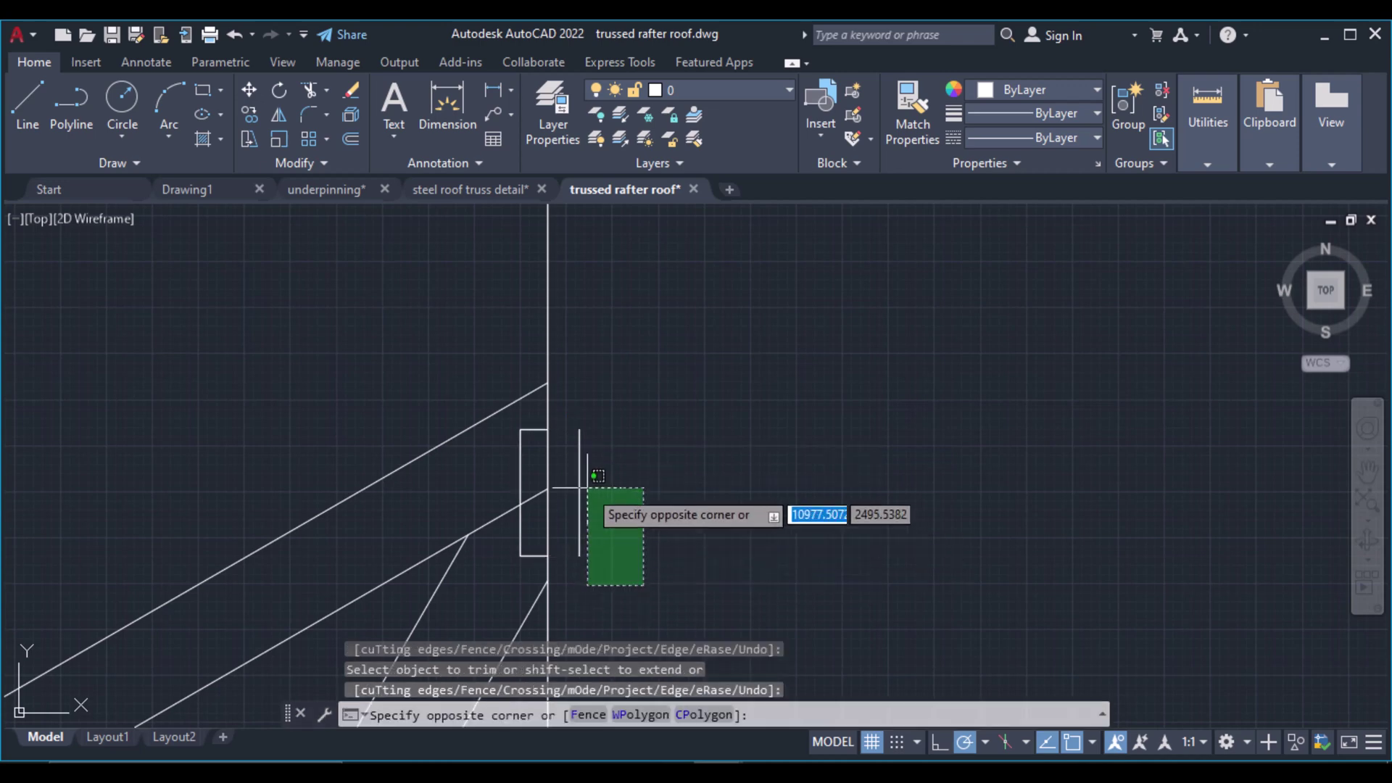
{"action": "left_click", "coordinate": [577, 471]}
{"action": "key", "text": "Delete"}
{"action": "scroll", "coordinate": [575, 332], "scroll_direction": "down", "scroll_amount": 6}
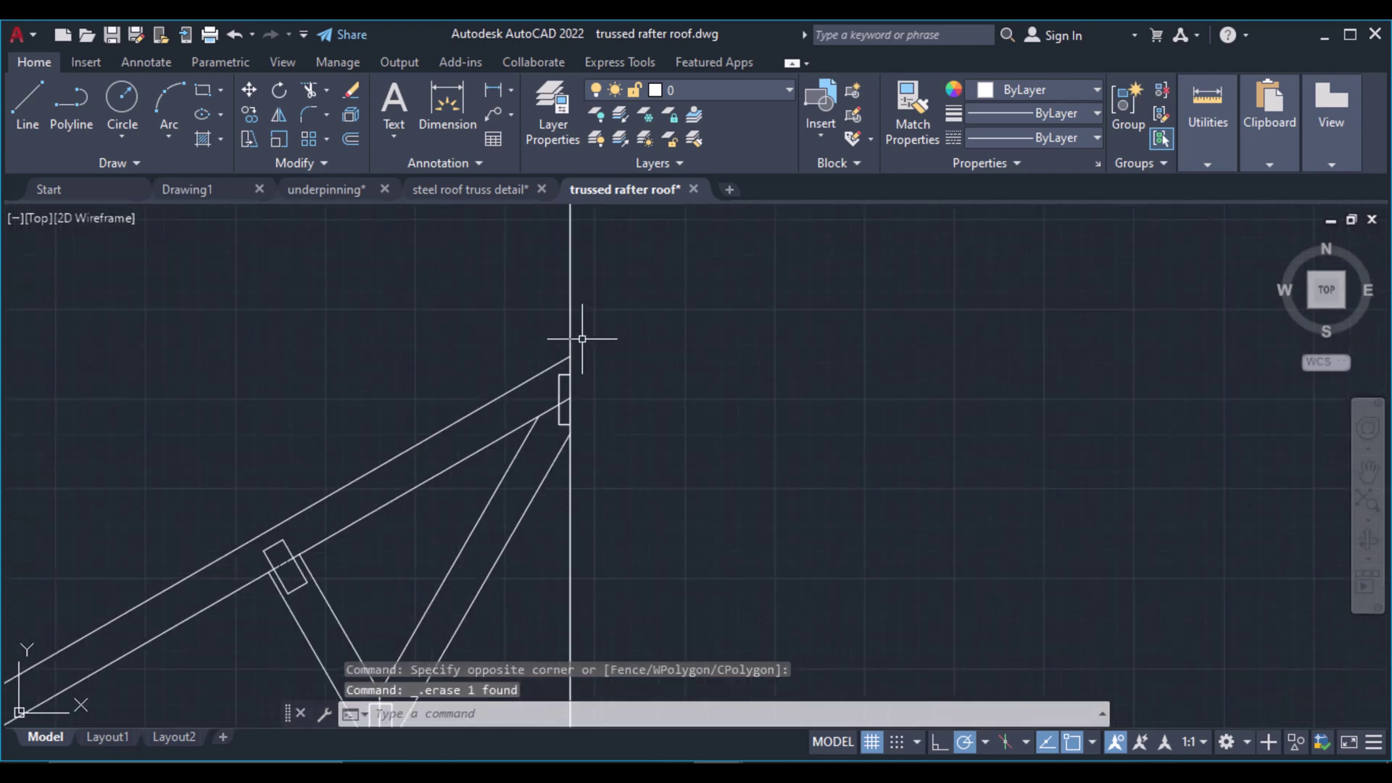
{"action": "scroll", "coordinate": [680, 455], "scroll_direction": "up", "scroll_amount": 4}
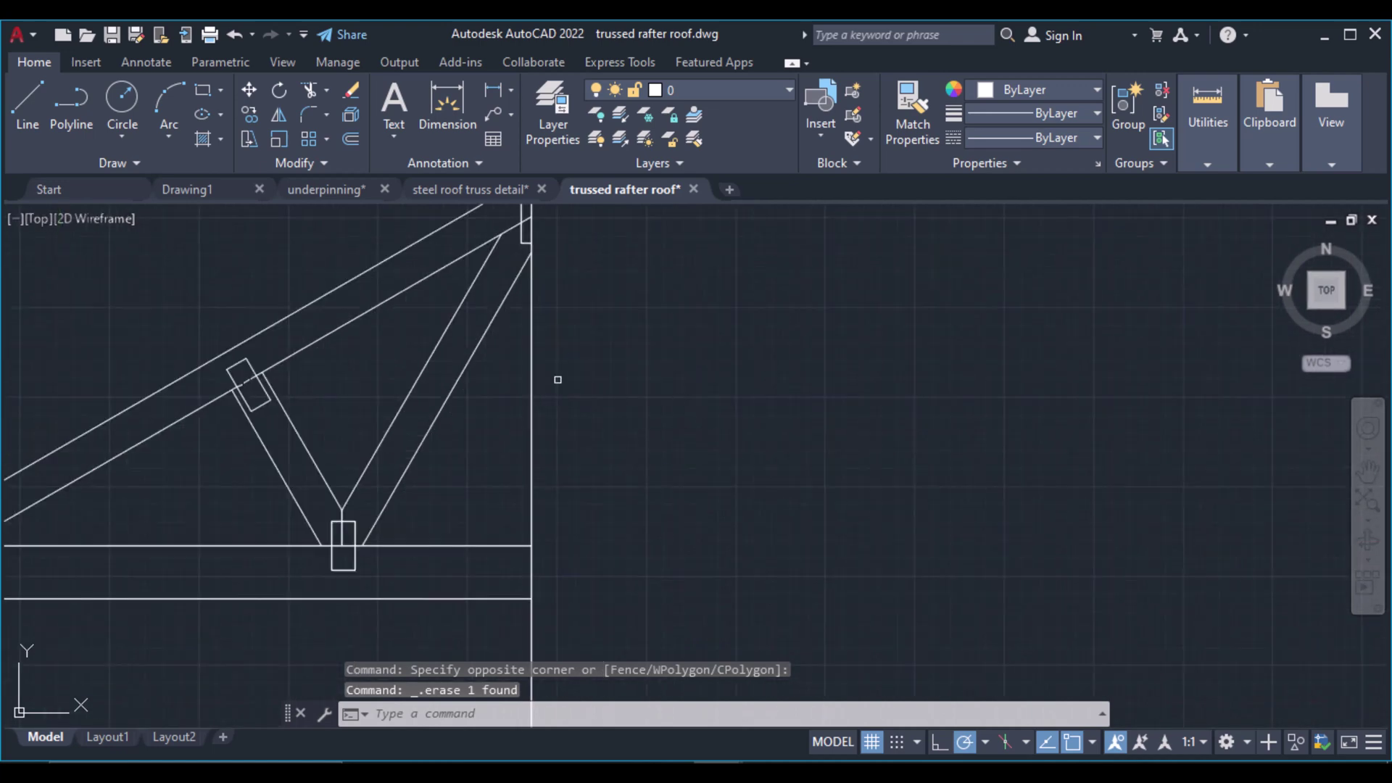
{"action": "key", "text": "Return"}
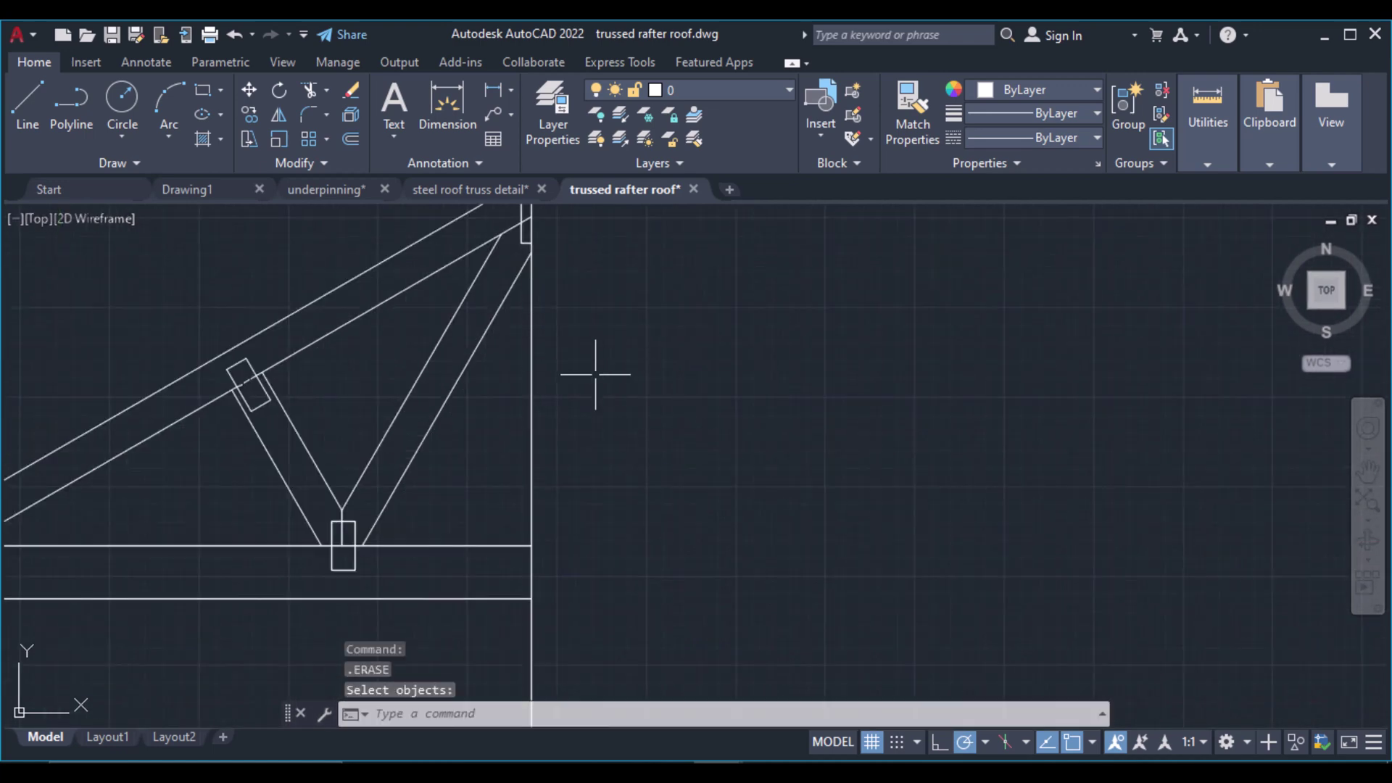
Trim the centre line above the apex and between the long strut and tie beam, and erase its remaining lower segment
{"action": "left_click", "coordinate": [311, 90]}
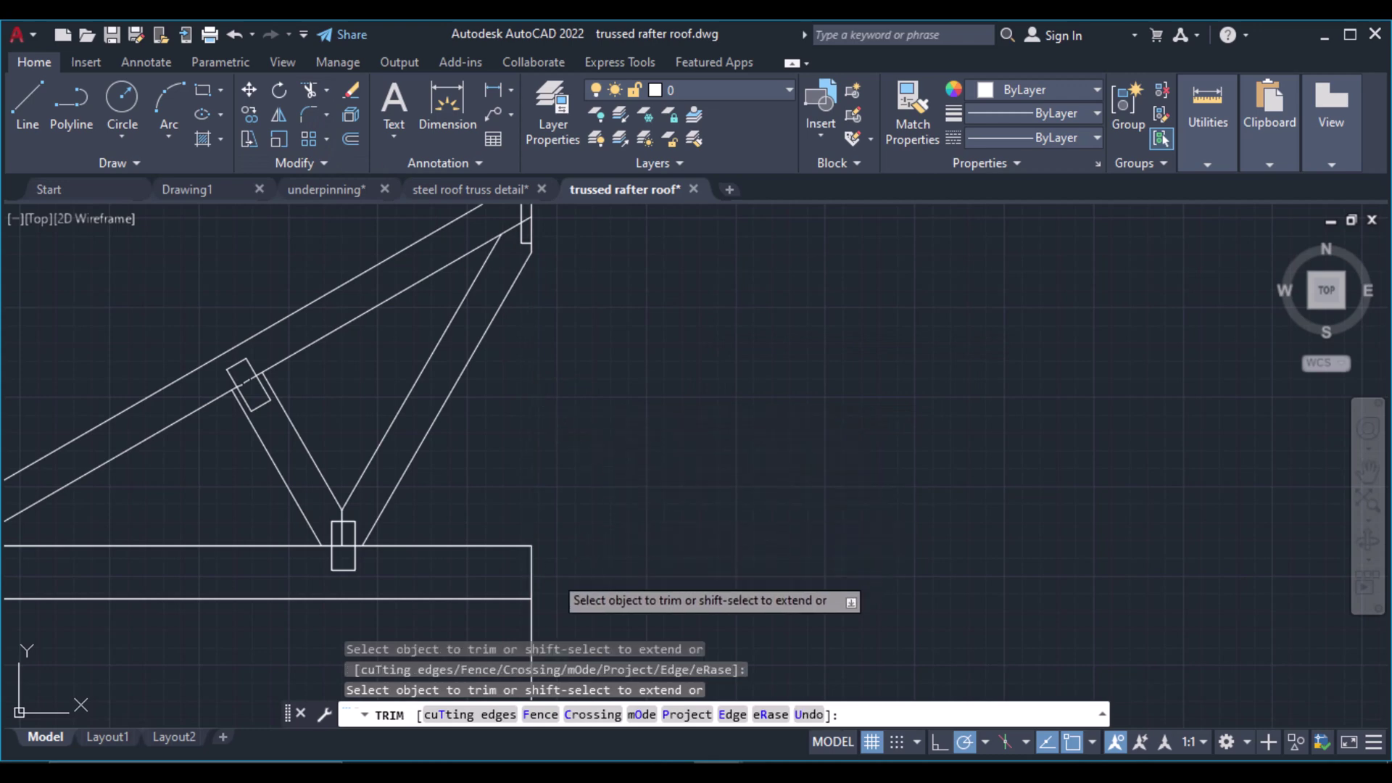
{"action": "scroll", "coordinate": [573, 573], "scroll_direction": "down", "scroll_amount": 6}
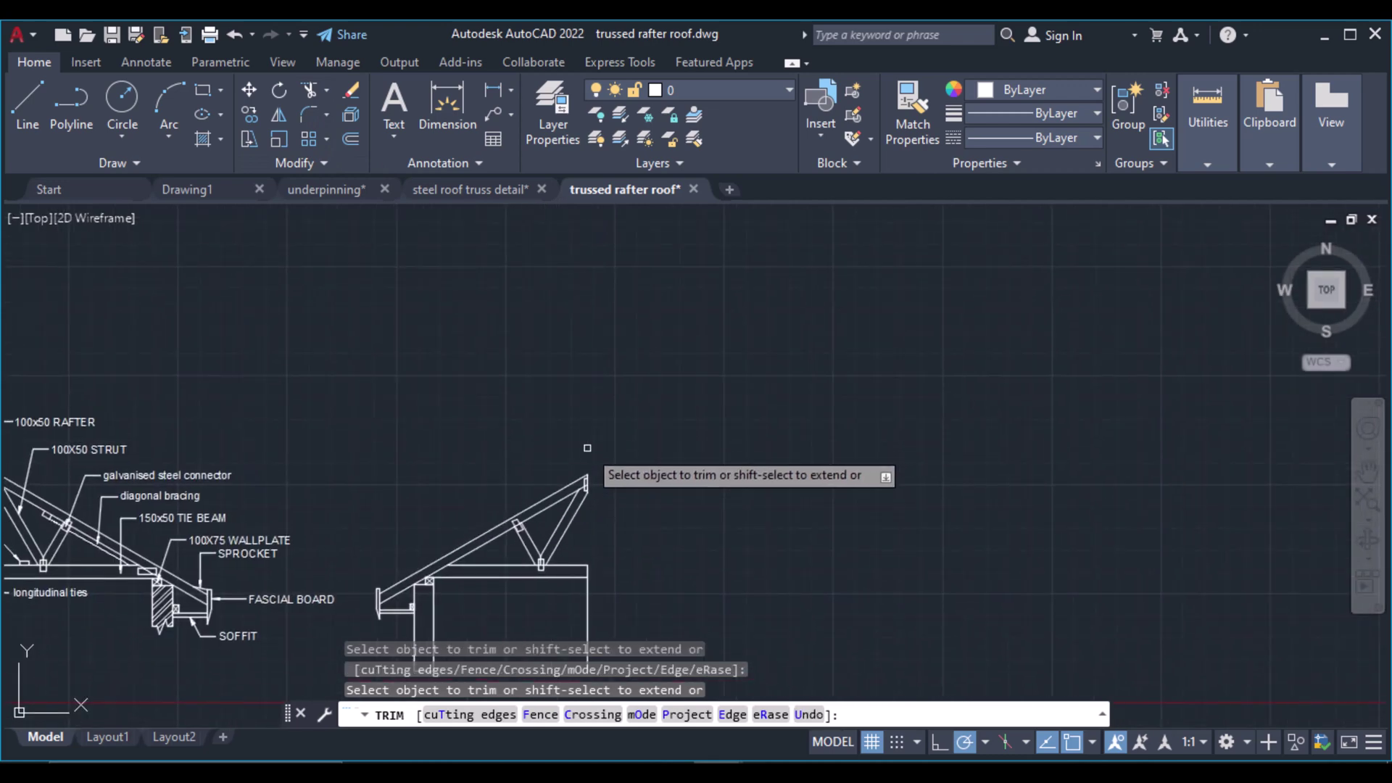
{"action": "scroll", "coordinate": [618, 495], "scroll_direction": "up", "scroll_amount": 5}
{"action": "key", "text": "Return"}
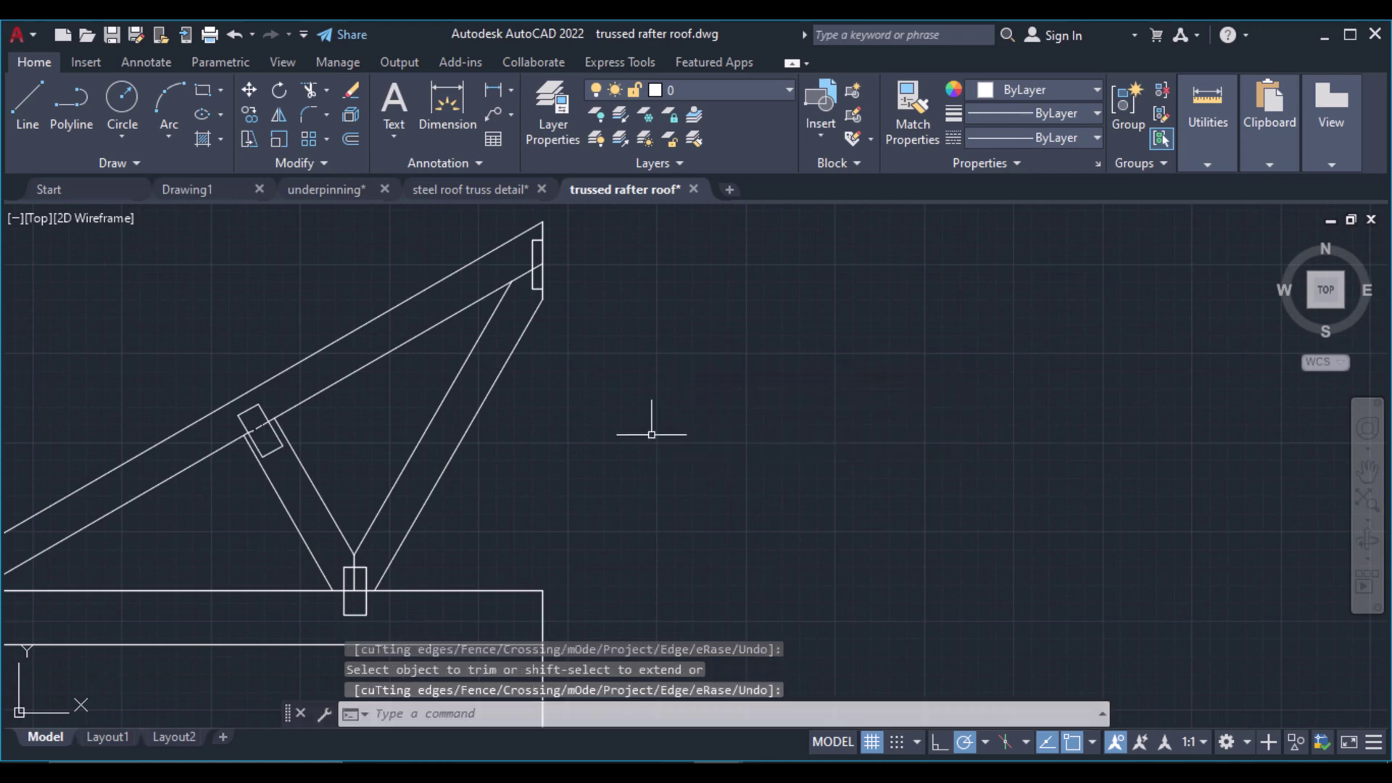
{"action": "scroll", "coordinate": [660, 324], "scroll_direction": "down", "scroll_amount": 3}
{"action": "left_click", "coordinate": [679, 532]}
{"action": "left_click", "coordinate": [577, 492]}
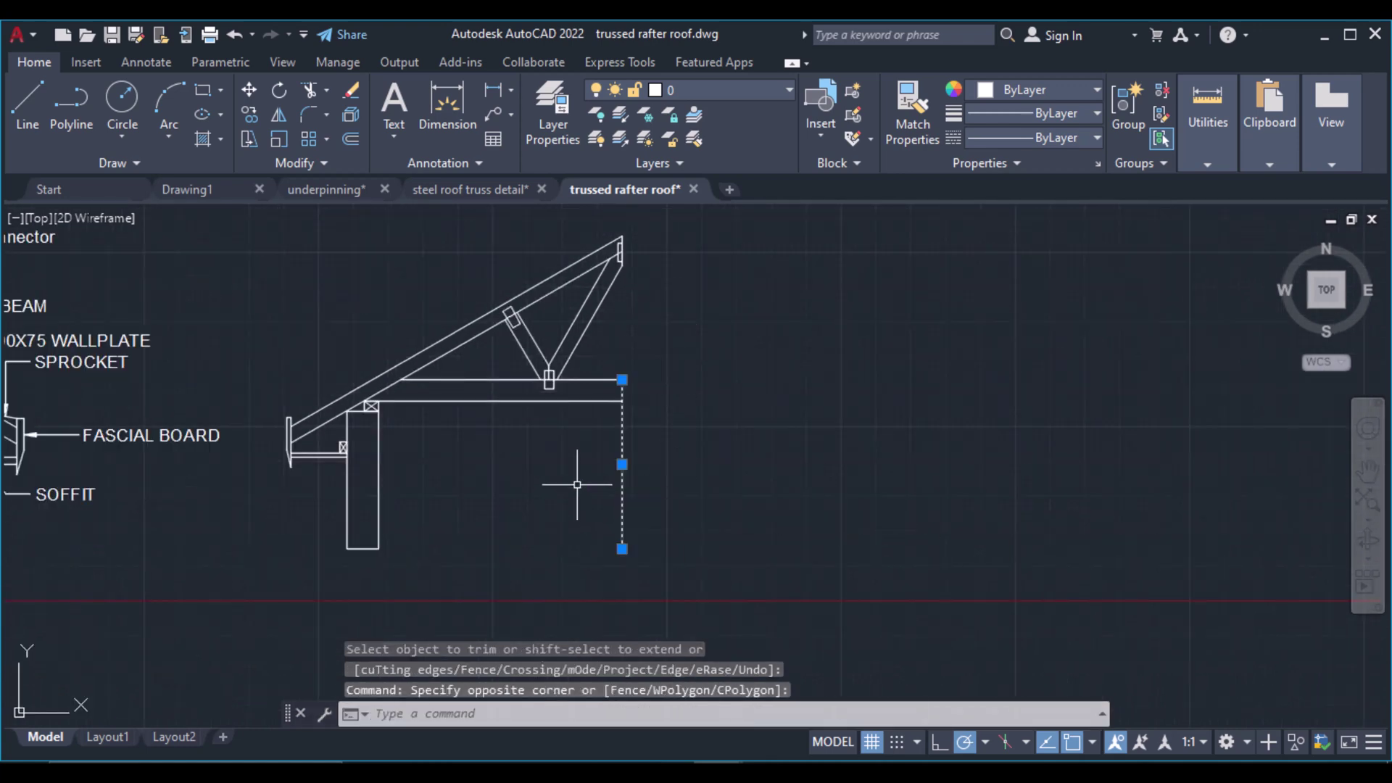
{"action": "key", "text": "Delete"}
Add a break-line symbol of size 70 across the wall's bottom edge, placed at its midpoint
{"action": "scroll", "coordinate": [577, 479], "scroll_direction": "down", "scroll_amount": 3}
{"action": "scroll", "coordinate": [653, 471], "scroll_direction": "up", "scroll_amount": 4}
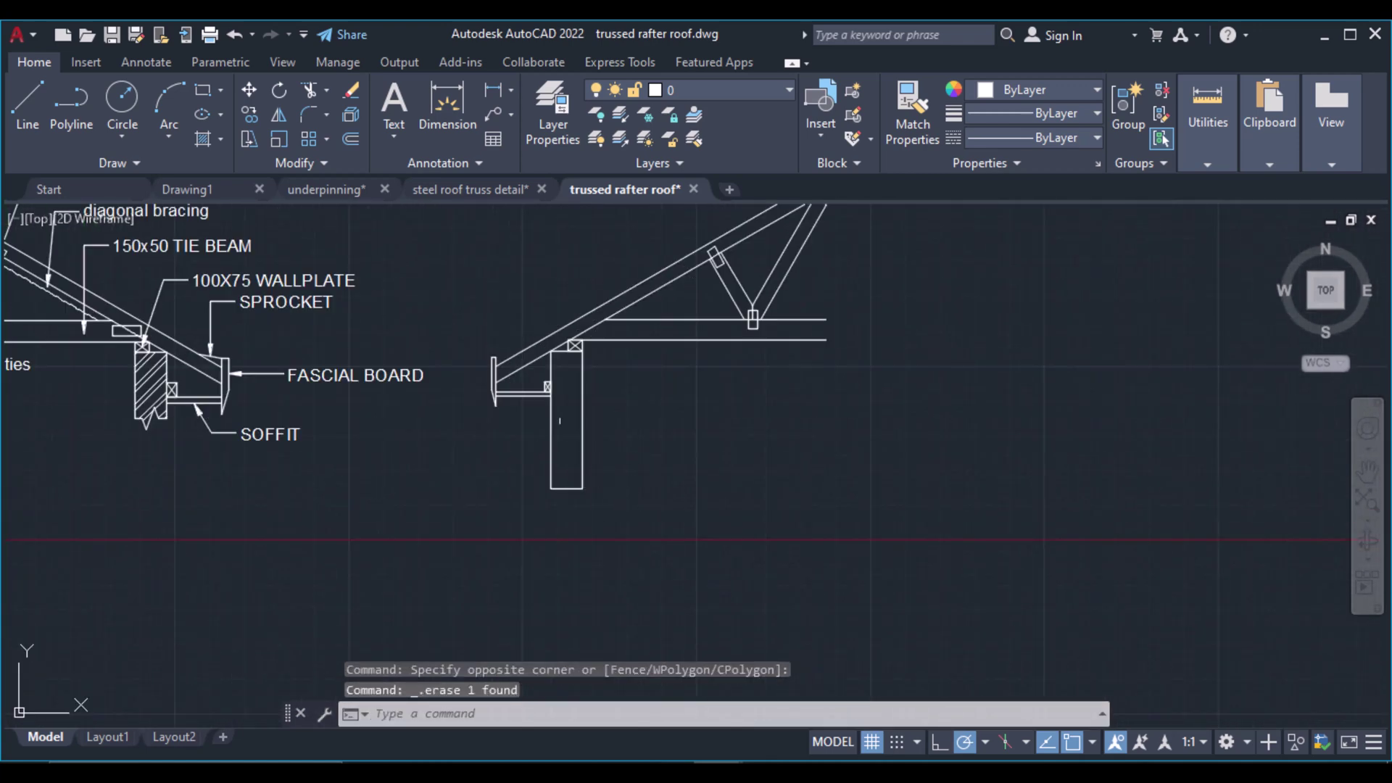
{"action": "scroll", "coordinate": [560, 421], "scroll_direction": "up", "scroll_amount": 4}
{"action": "scroll", "coordinate": [572, 538], "scroll_direction": "up", "scroll_amount": 2}
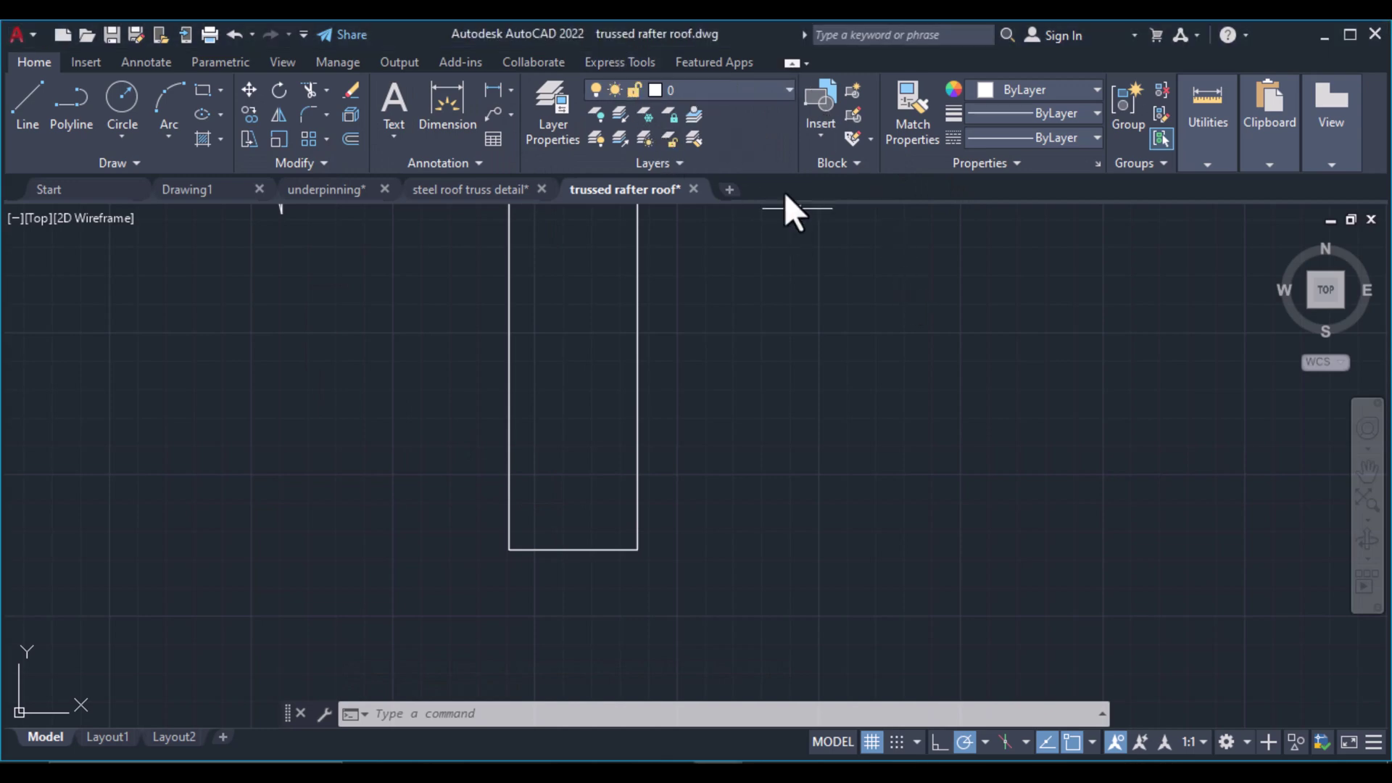
{"action": "left_click", "coordinate": [619, 64]}
{"action": "left_click", "coordinate": [813, 107]}
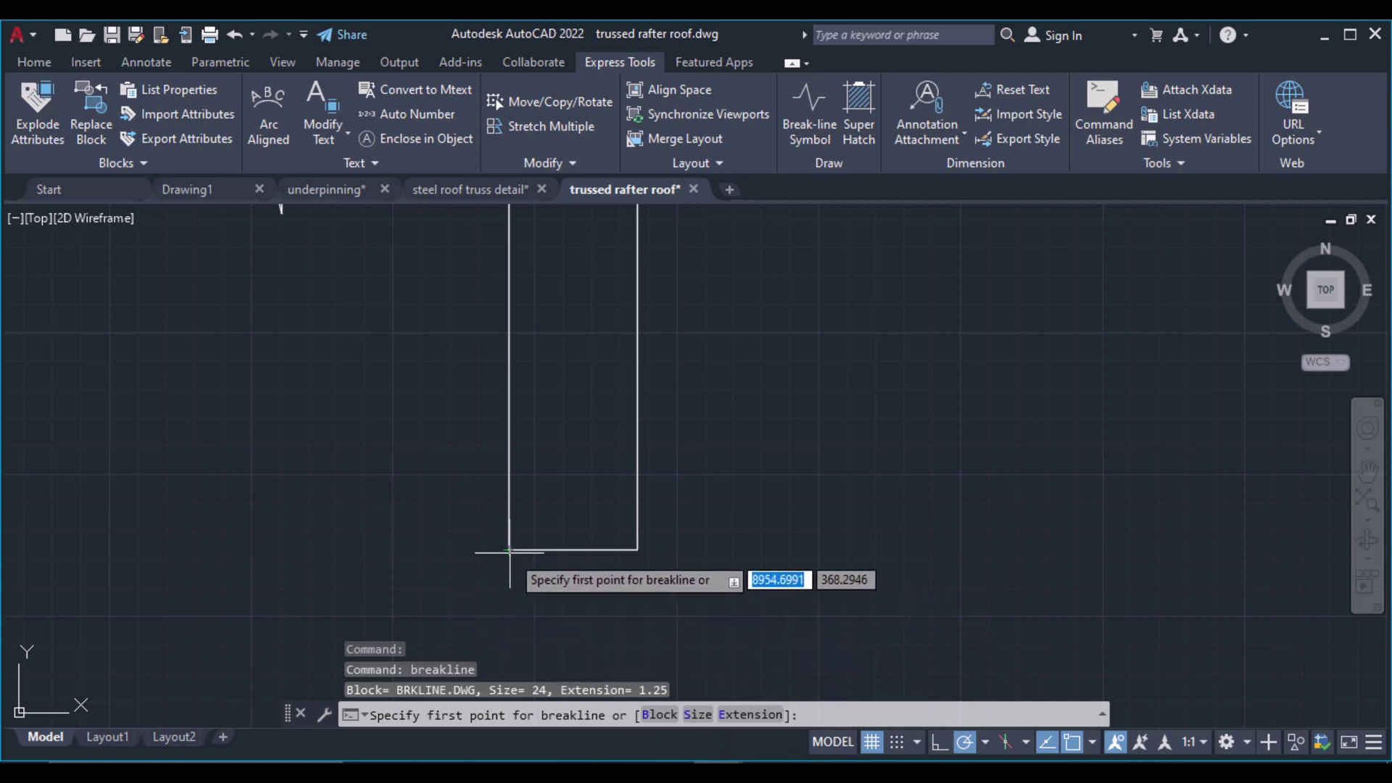
{"action": "left_click", "coordinate": [708, 715]}
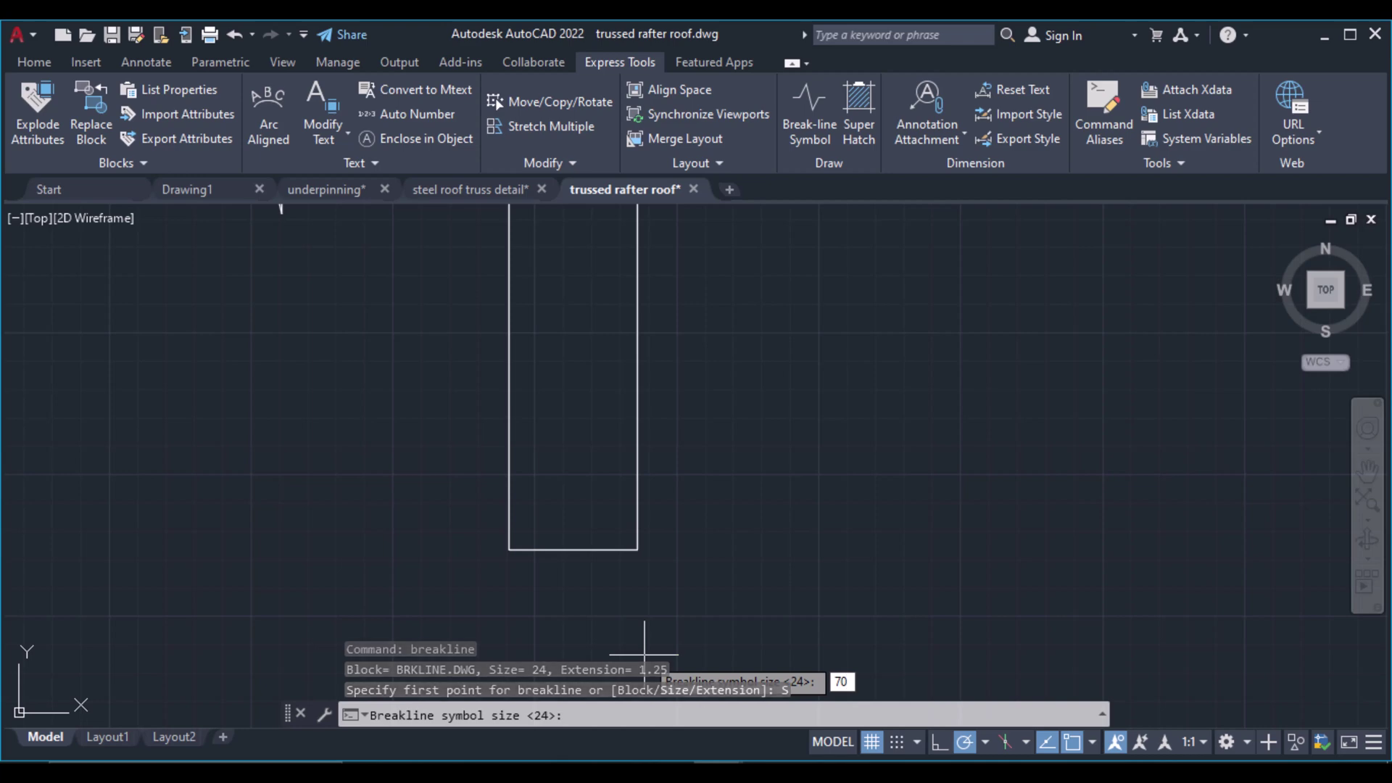
{"action": "key", "text": "Return"}
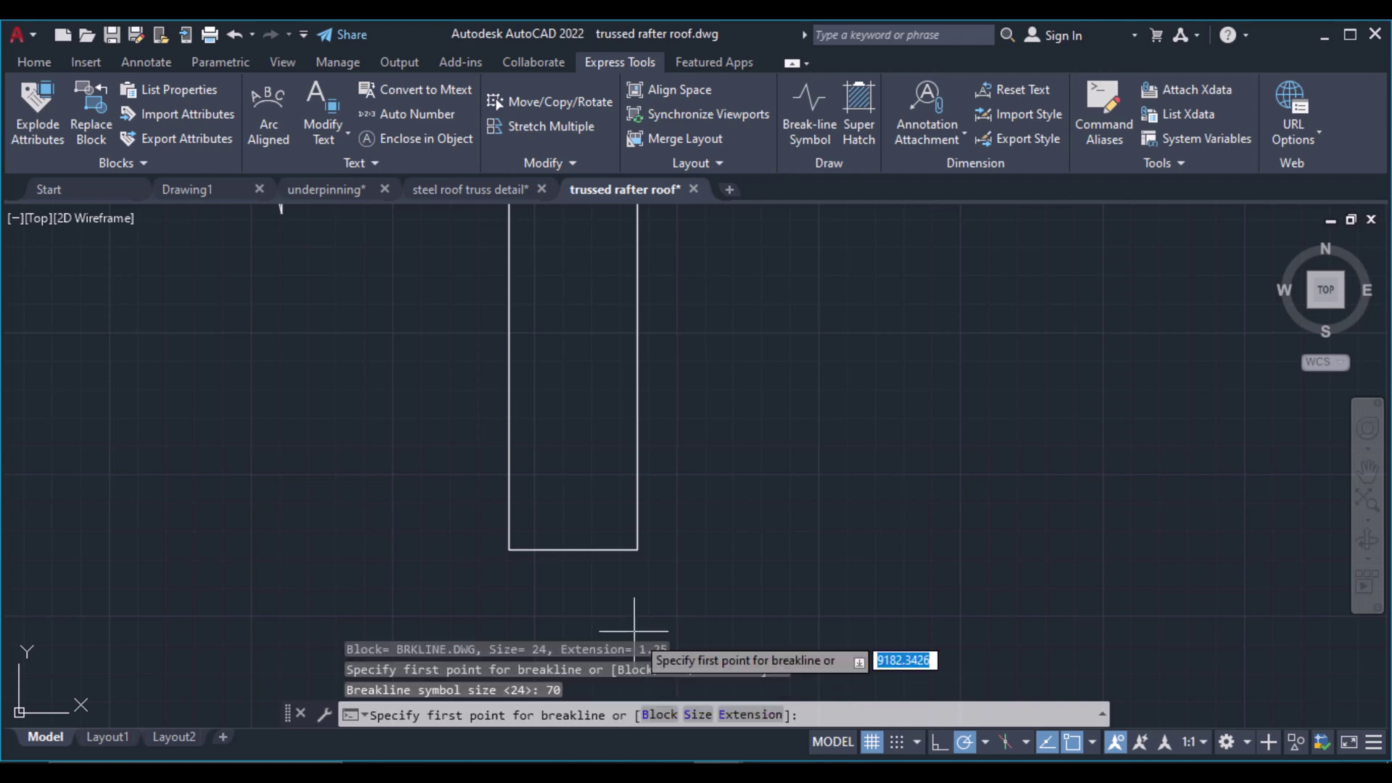
{"action": "left_click", "coordinate": [509, 550]}
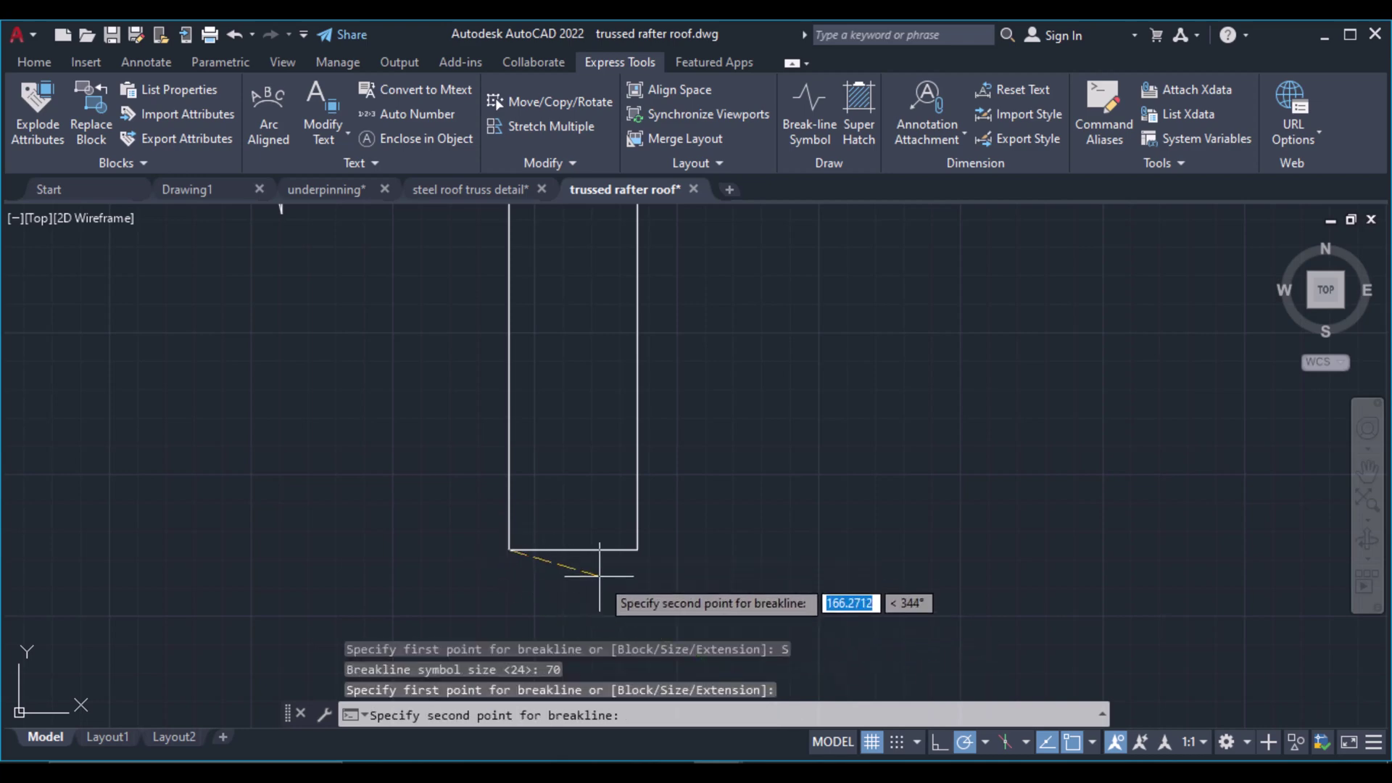
{"action": "left_click", "coordinate": [638, 550]}
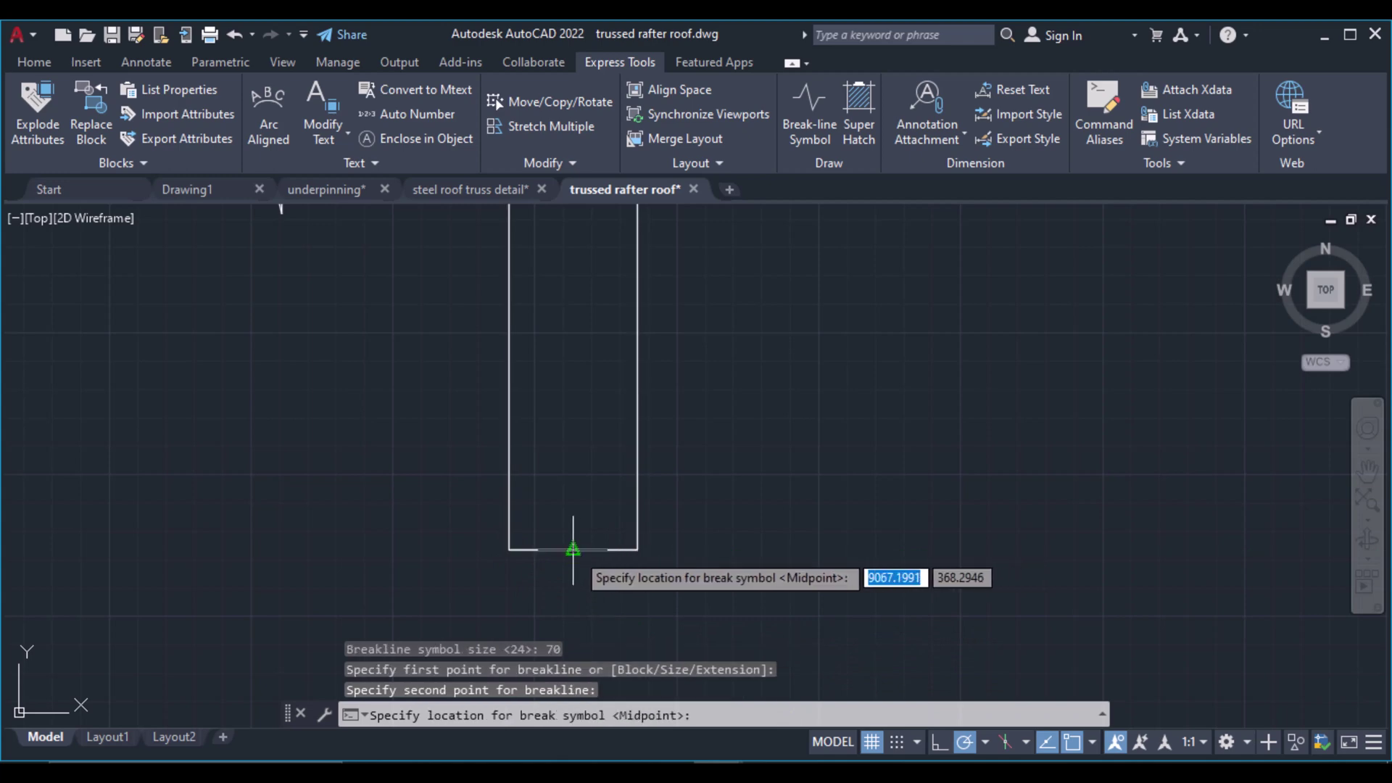
{"action": "key", "text": "Return"}
{"action": "scroll", "coordinate": [594, 480], "scroll_direction": "down", "scroll_amount": 5}
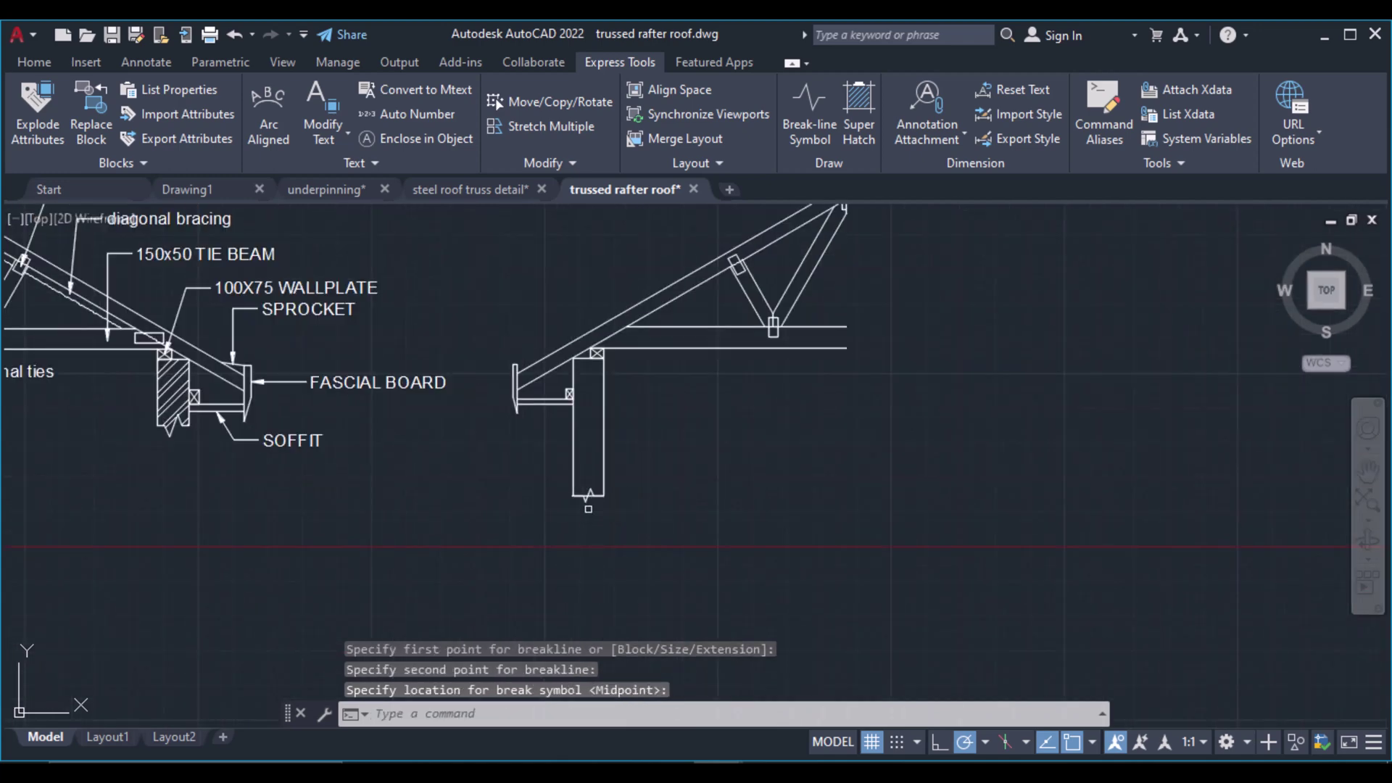
Trim the wall's bottom edge out of the middle of the break symbol so only the zigzag remains there
{"action": "scroll", "coordinate": [592, 479], "scroll_direction": "up", "scroll_amount": 5}
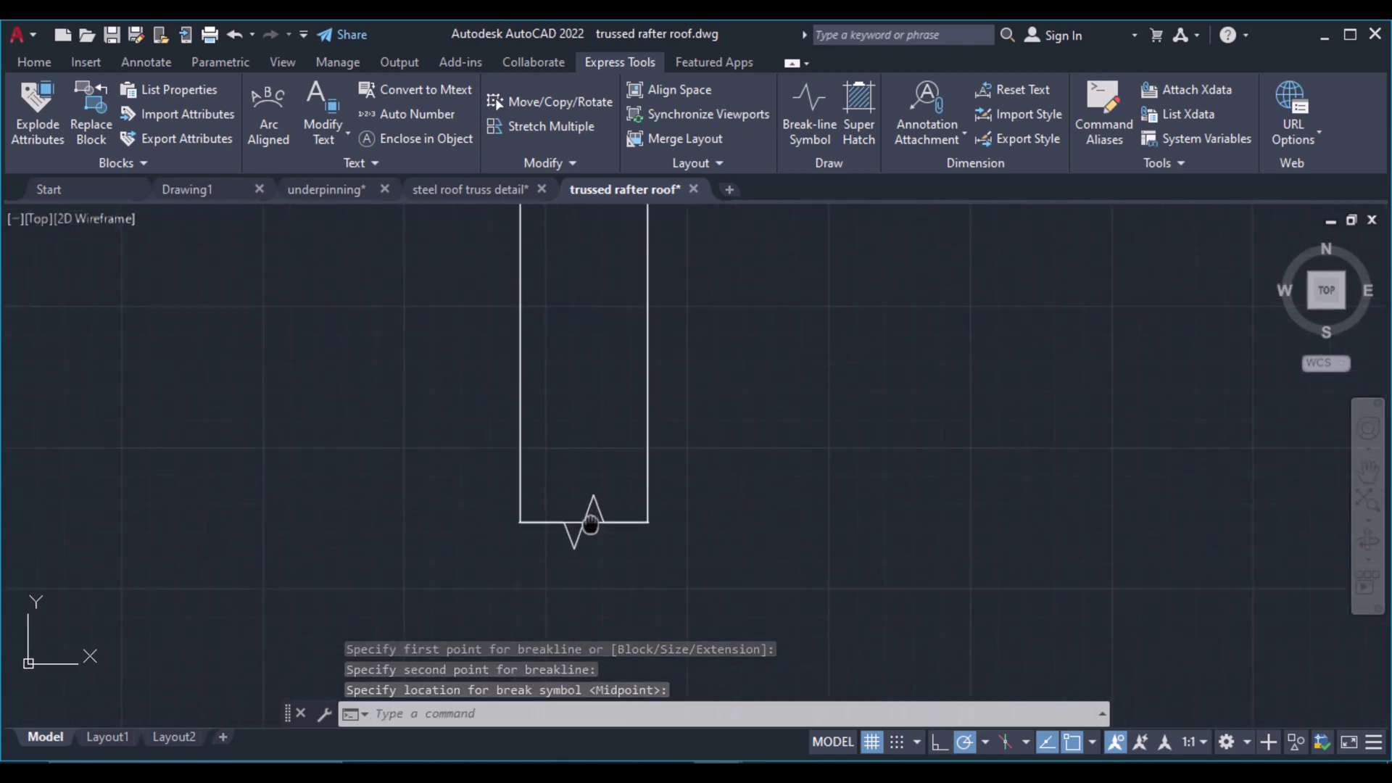
{"action": "scroll", "coordinate": [583, 581], "scroll_direction": "up", "scroll_amount": 5}
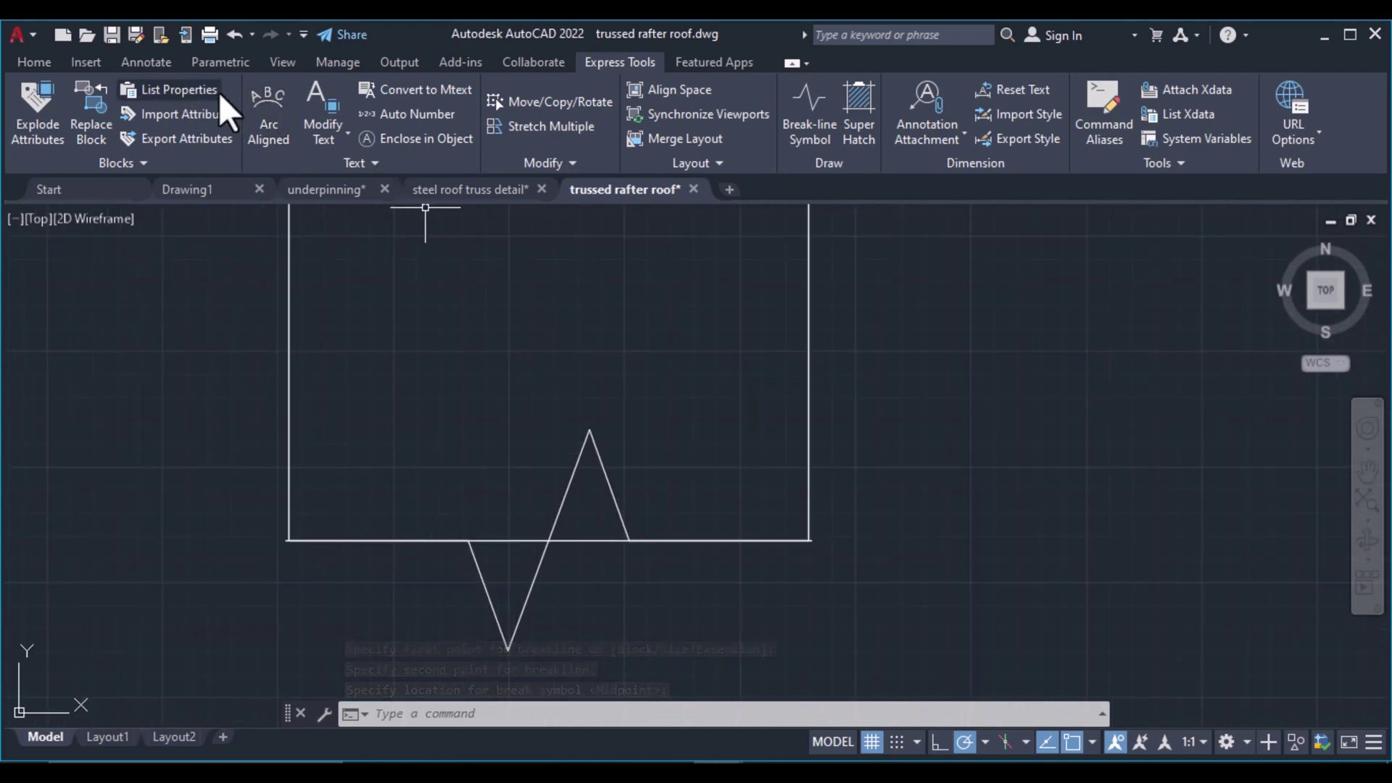
{"action": "left_click", "coordinate": [34, 62]}
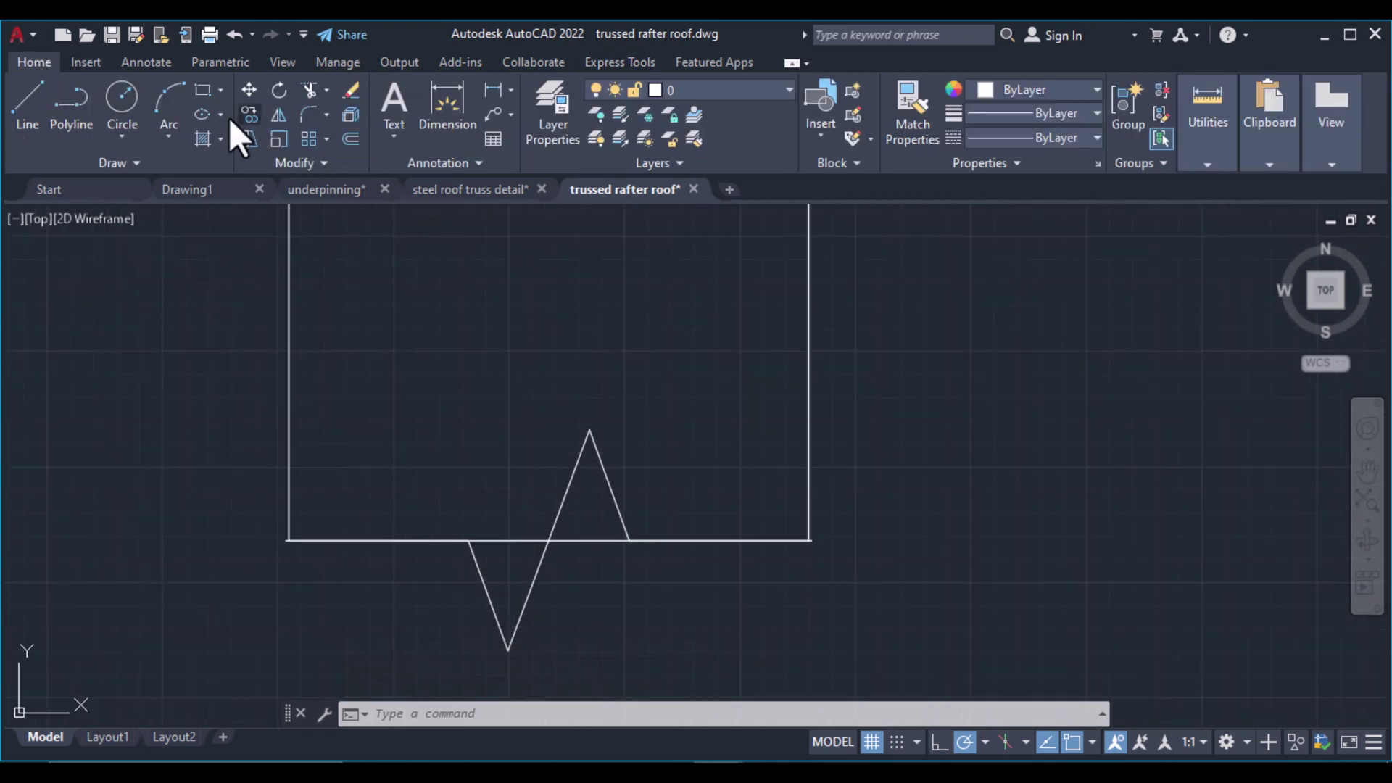
{"action": "left_click", "coordinate": [310, 90]}
{"action": "key", "text": "Return"}
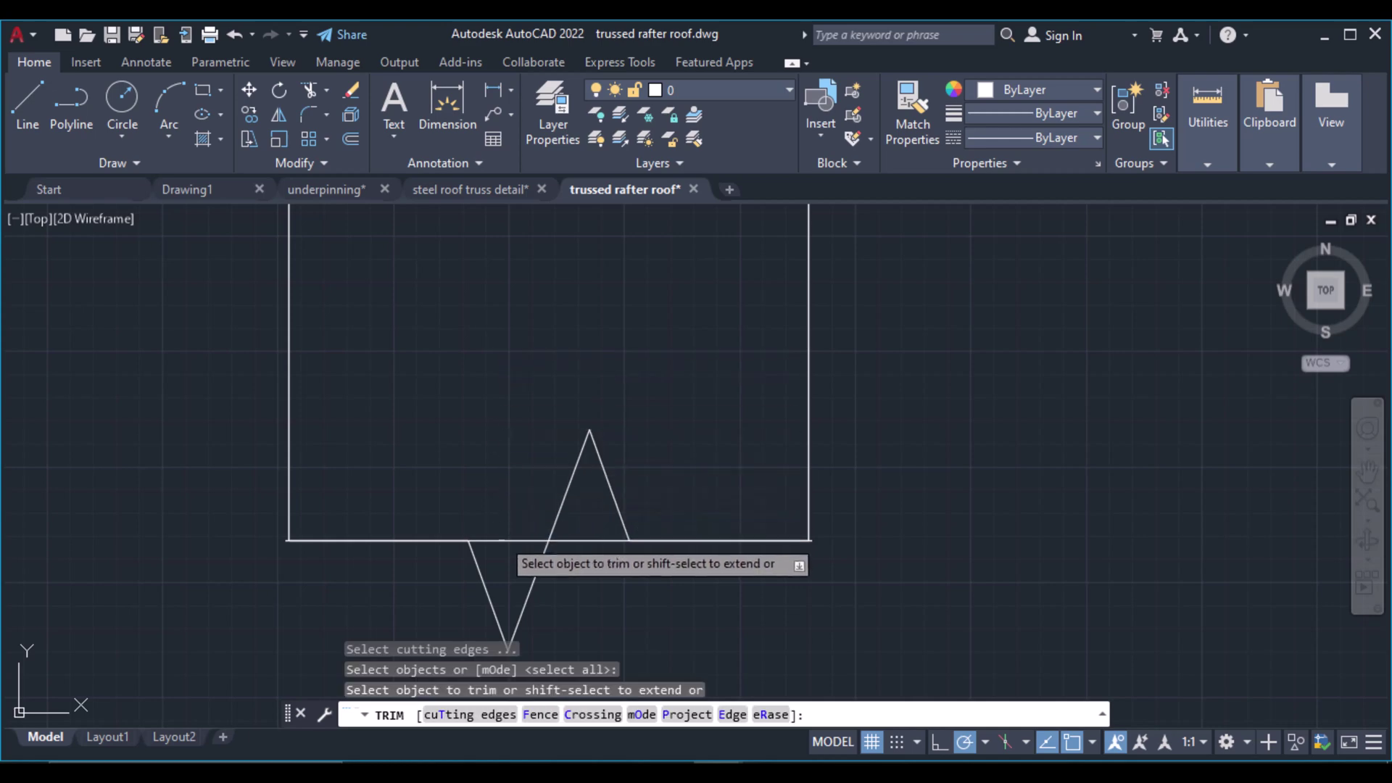
{"action": "left_click", "coordinate": [504, 540]}
{"action": "left_click", "coordinate": [588, 539]}
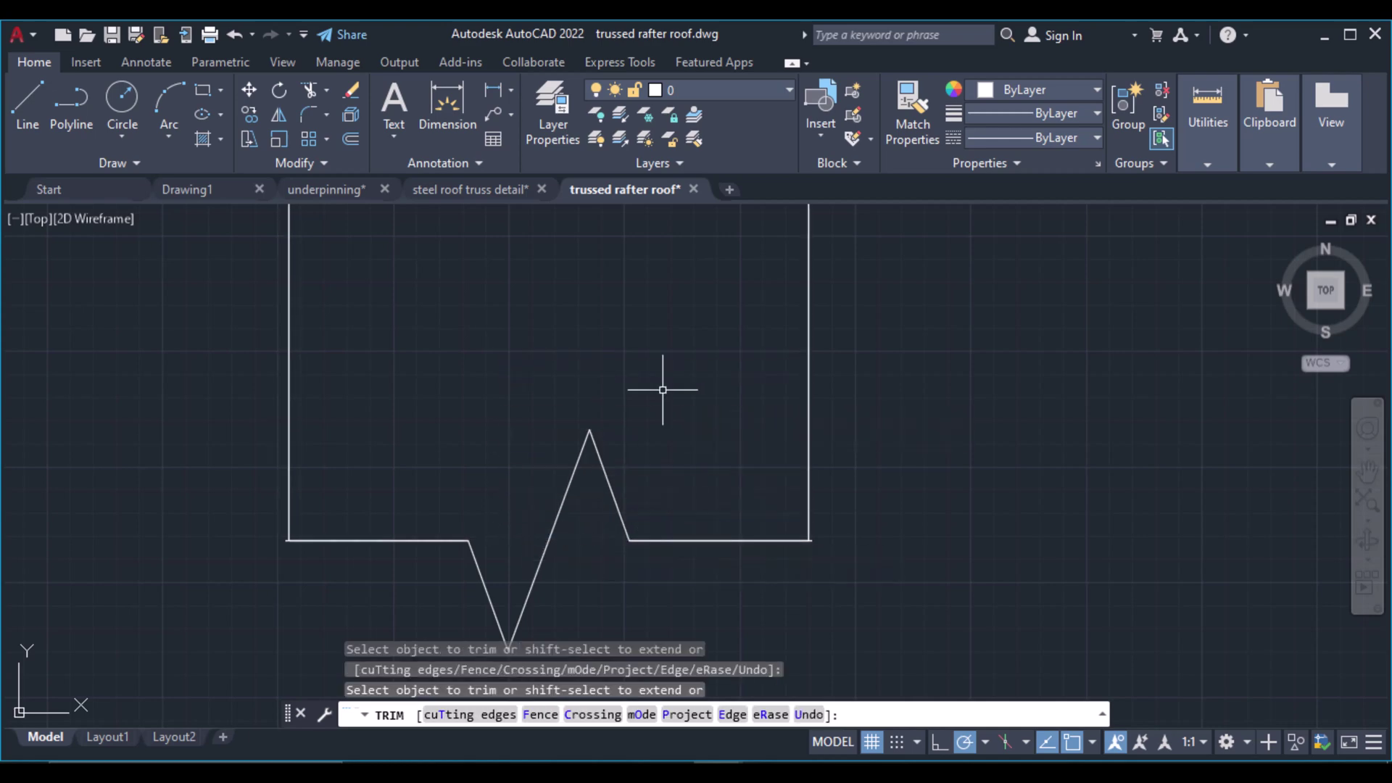
{"action": "key", "text": "Return"}
Hatch the inside of the wall below the wallplate with the ANSI32 pattern
{"action": "scroll", "coordinate": [515, 435], "scroll_direction": "down", "scroll_amount": 8}
{"action": "scroll", "coordinate": [514, 411], "scroll_direction": "down", "scroll_amount": 4}
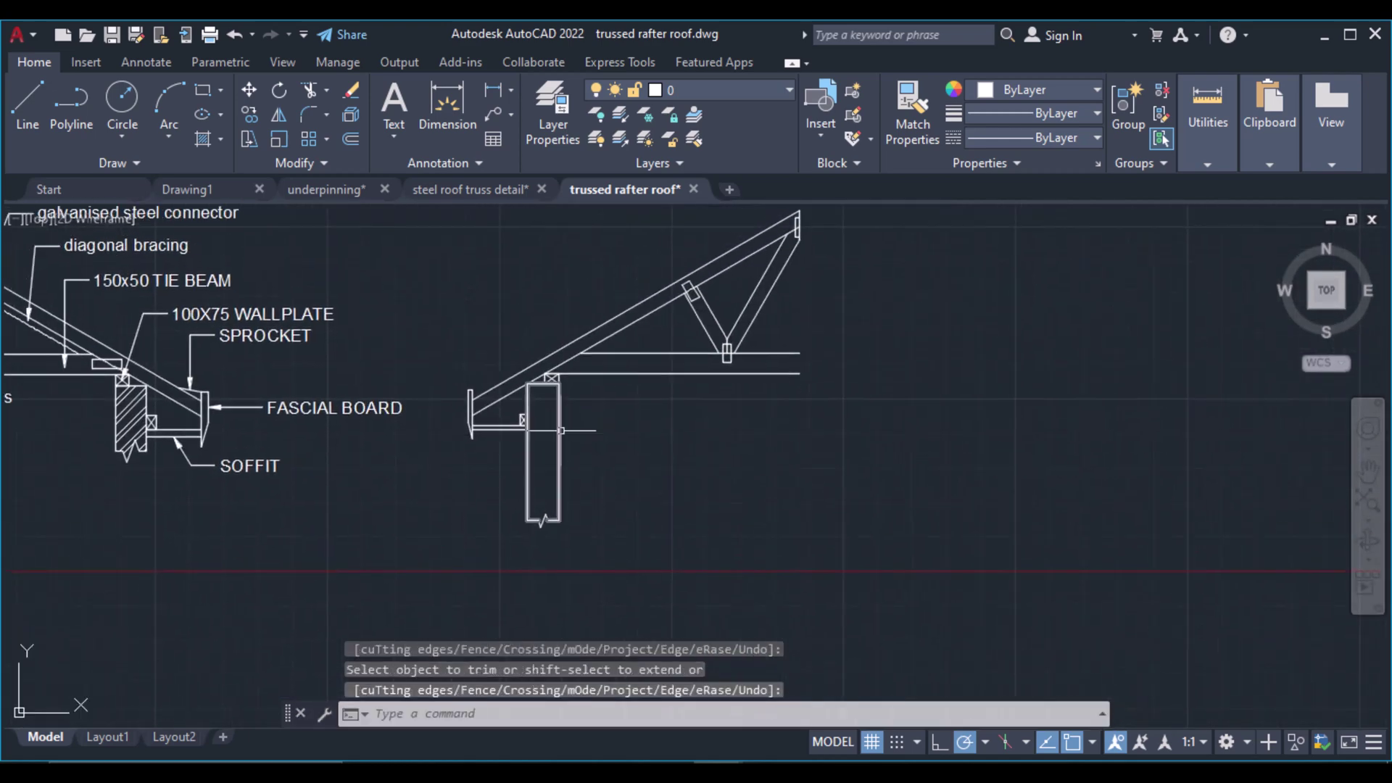
{"action": "scroll", "coordinate": [522, 391], "scroll_direction": "up", "scroll_amount": 2}
{"action": "type", "text": "h"}
{"action": "key", "text": "Return"}
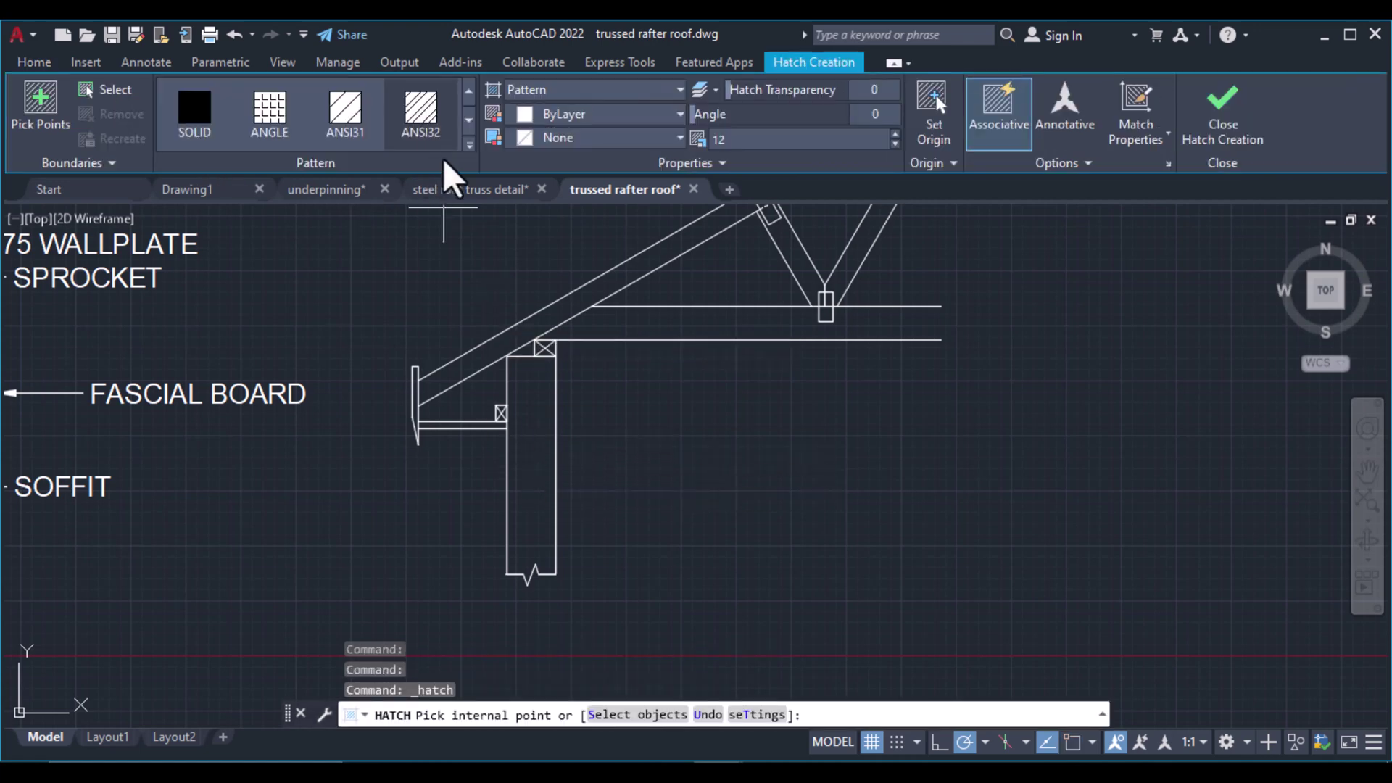
{"action": "left_click", "coordinate": [528, 457]}
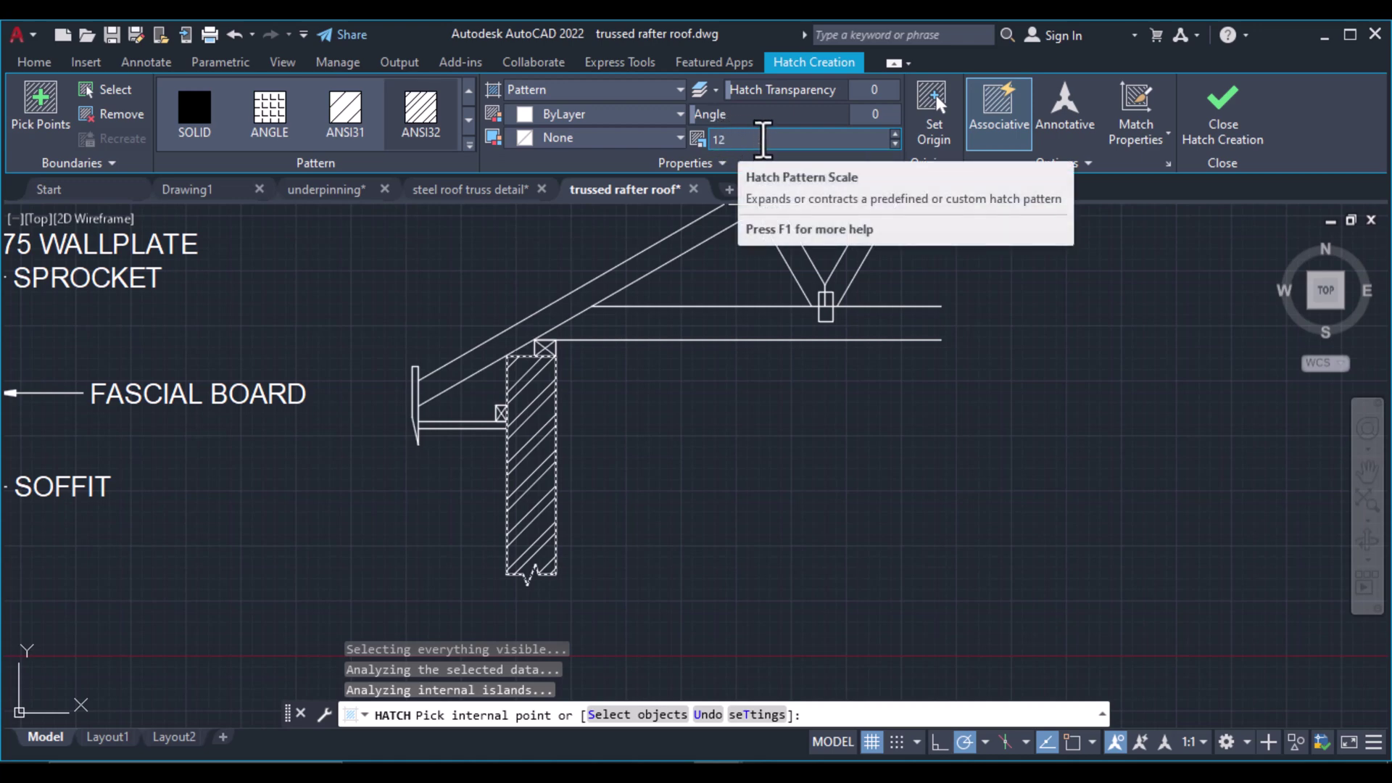
Try a pattern scale of 1 on the wall hatch, set it back to 12, and finish the hatch
{"action": "left_click", "coordinate": [741, 139]}
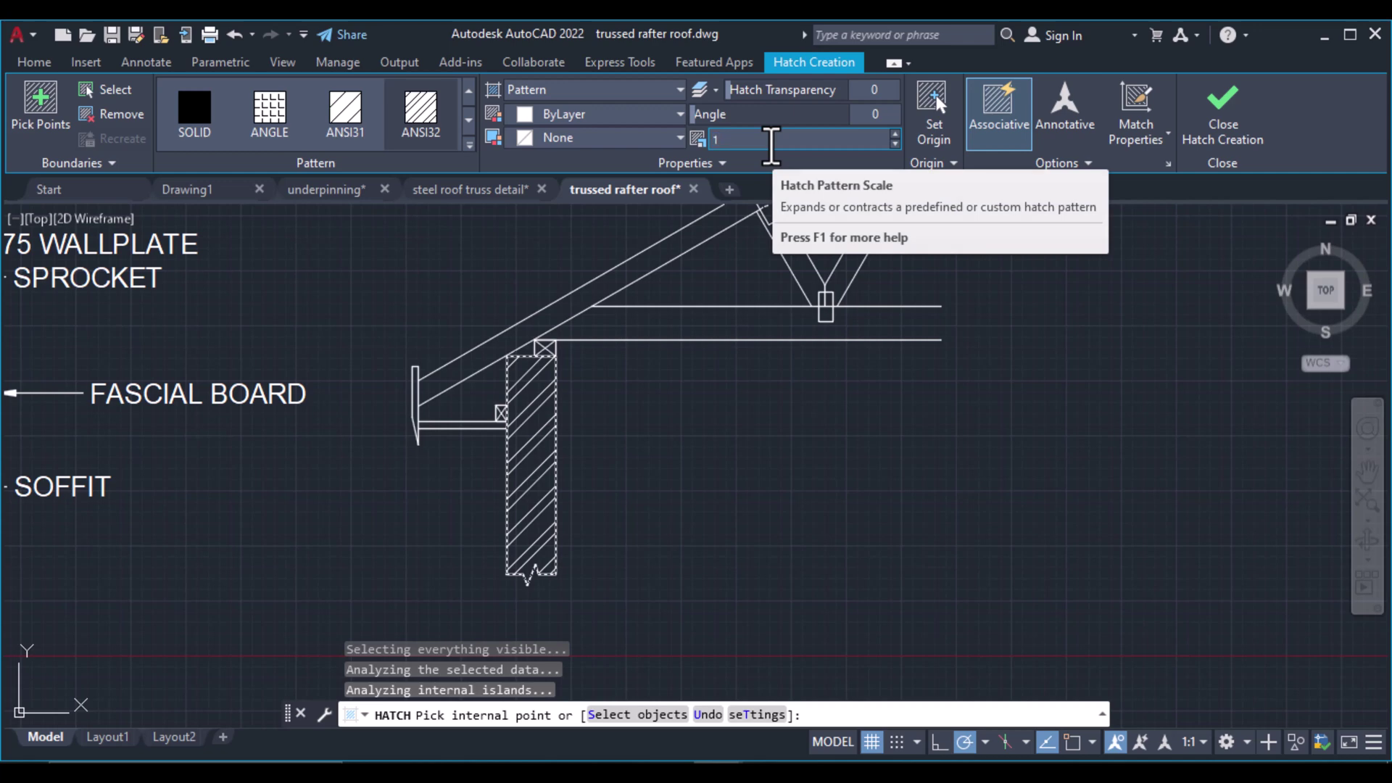
{"action": "key", "text": "Return"}
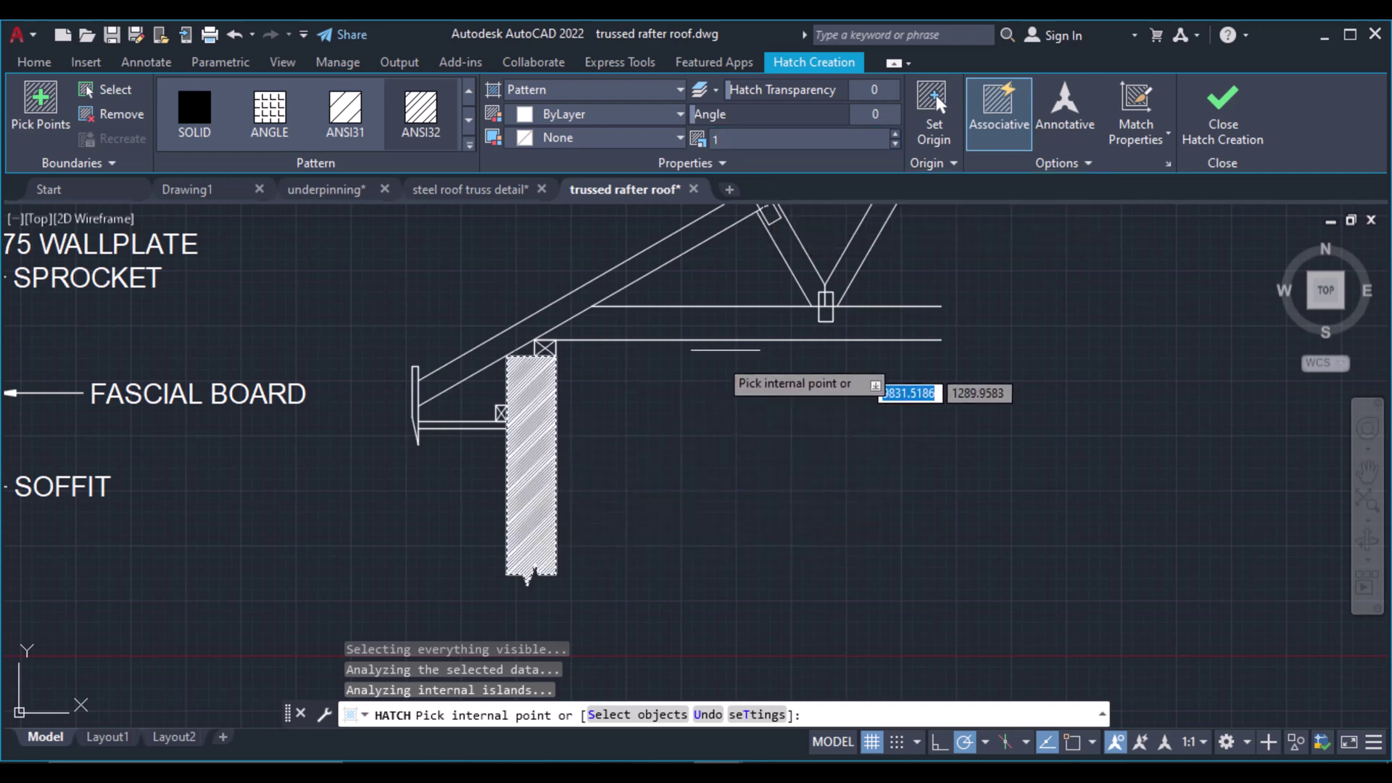
{"action": "left_click", "coordinate": [738, 139]}
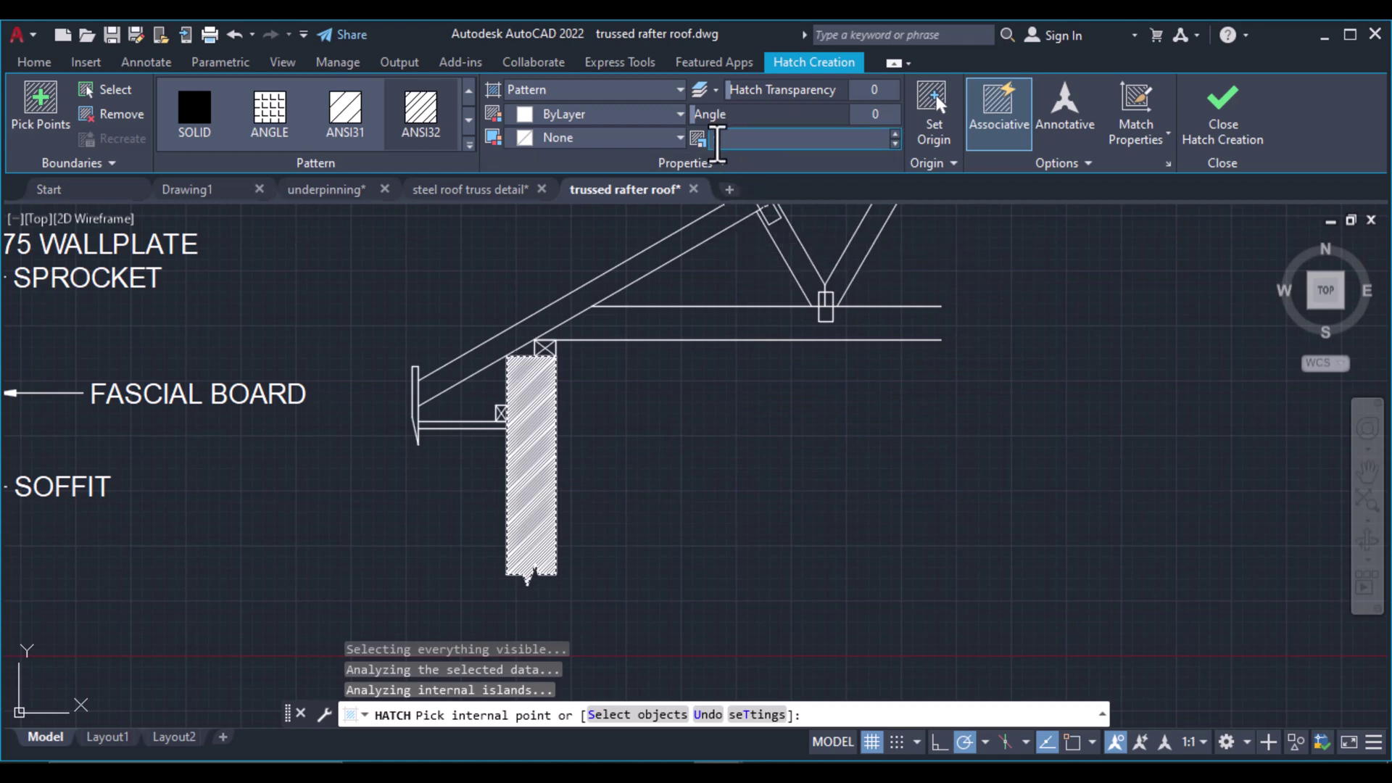
{"action": "key", "text": "Return"}
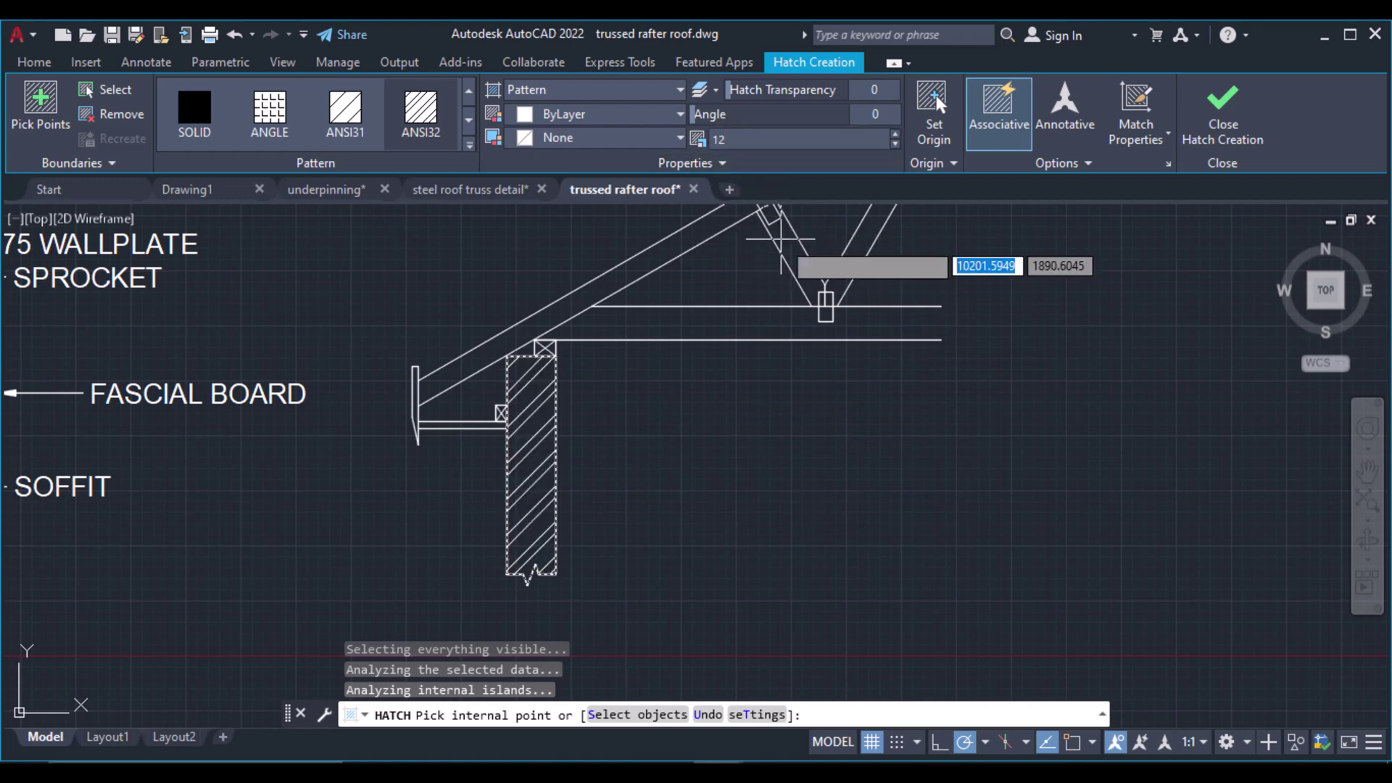
{"action": "key", "text": "Escape"}
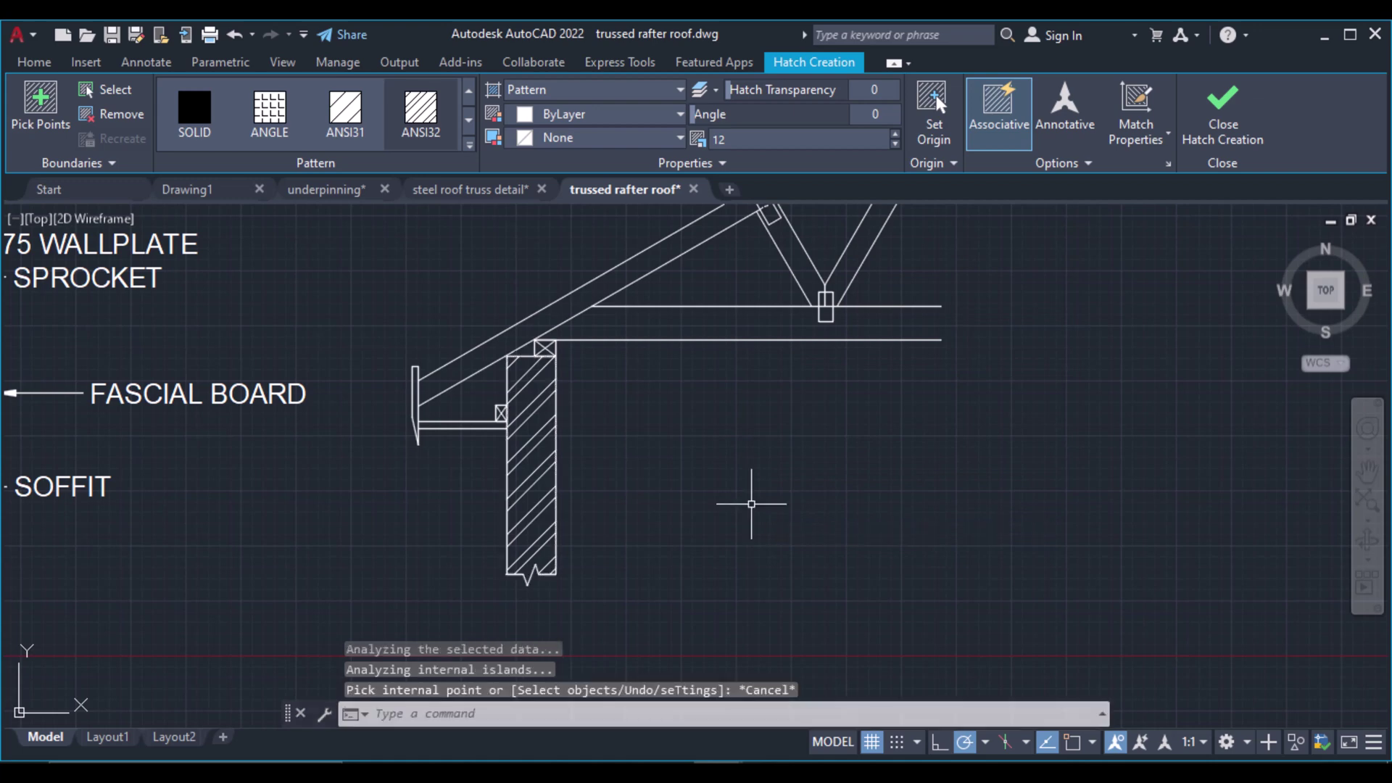
Mirror the half truss with its eaves and hatched wall about the vertical line through the apex, keeping the source objects
{"action": "scroll", "coordinate": [745, 472], "scroll_direction": "down", "scroll_amount": 4}
{"action": "middle_click_drag", "start_coordinate": [745, 473], "coordinate": [605, 430]}
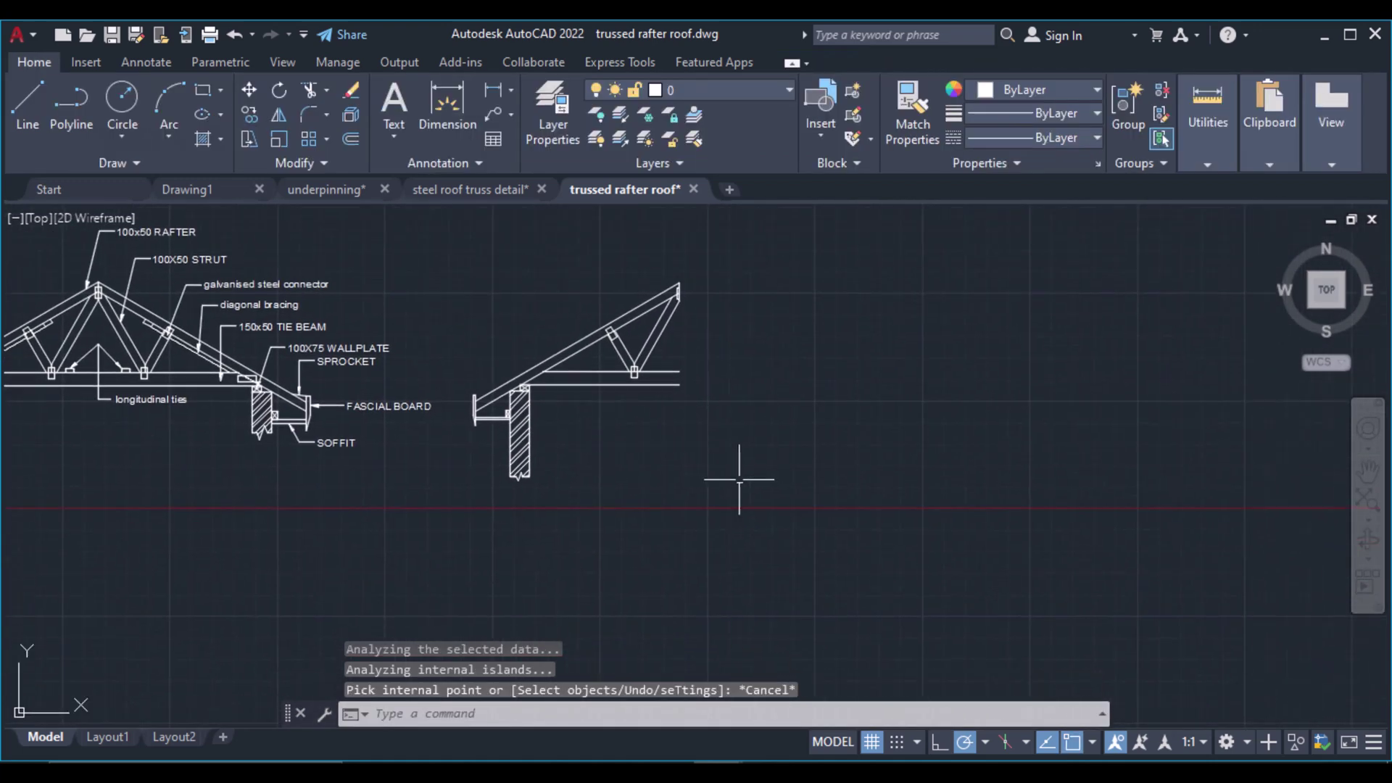
{"action": "left_click", "coordinate": [759, 515]}
{"action": "left_click", "coordinate": [393, 239]}
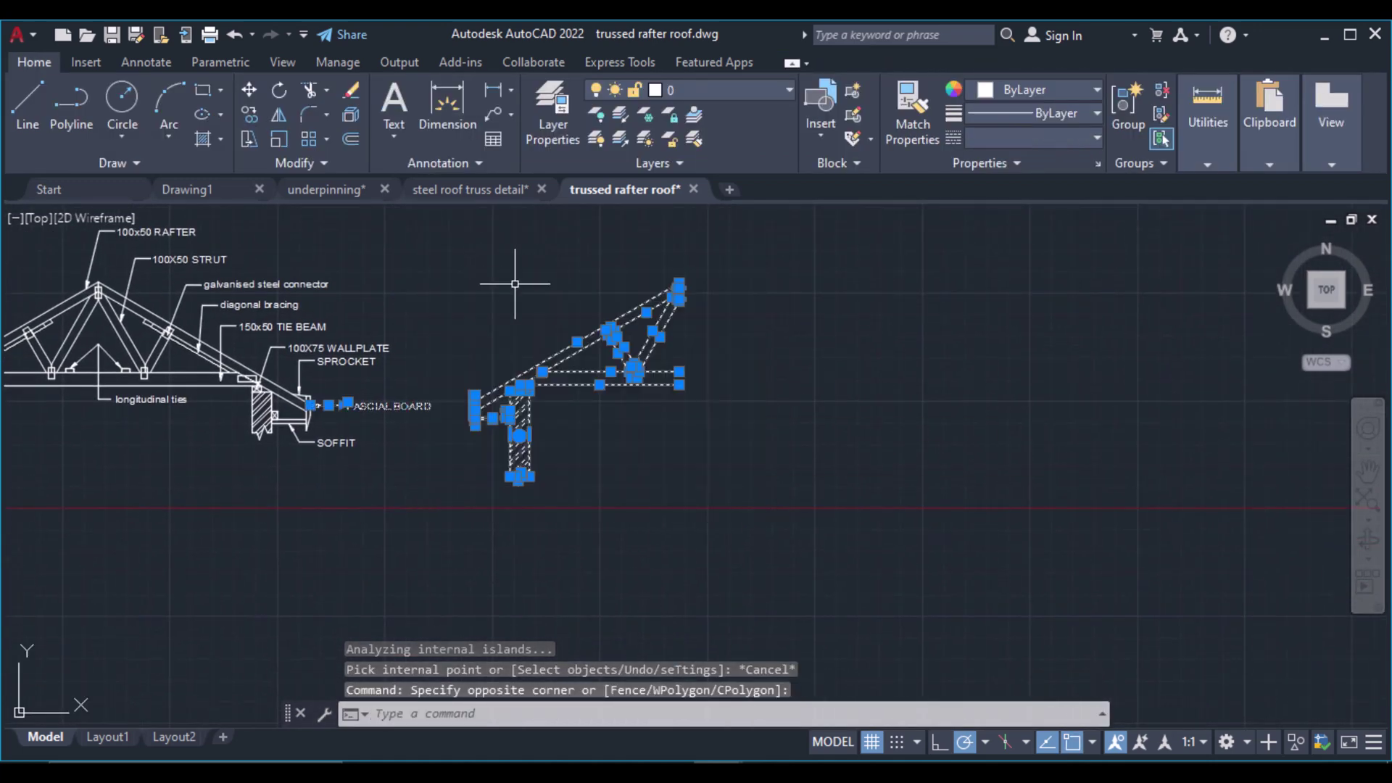
{"action": "left_click", "coordinate": [278, 114]}
{"action": "scroll", "coordinate": [665, 288], "scroll_direction": "up", "scroll_amount": 4}
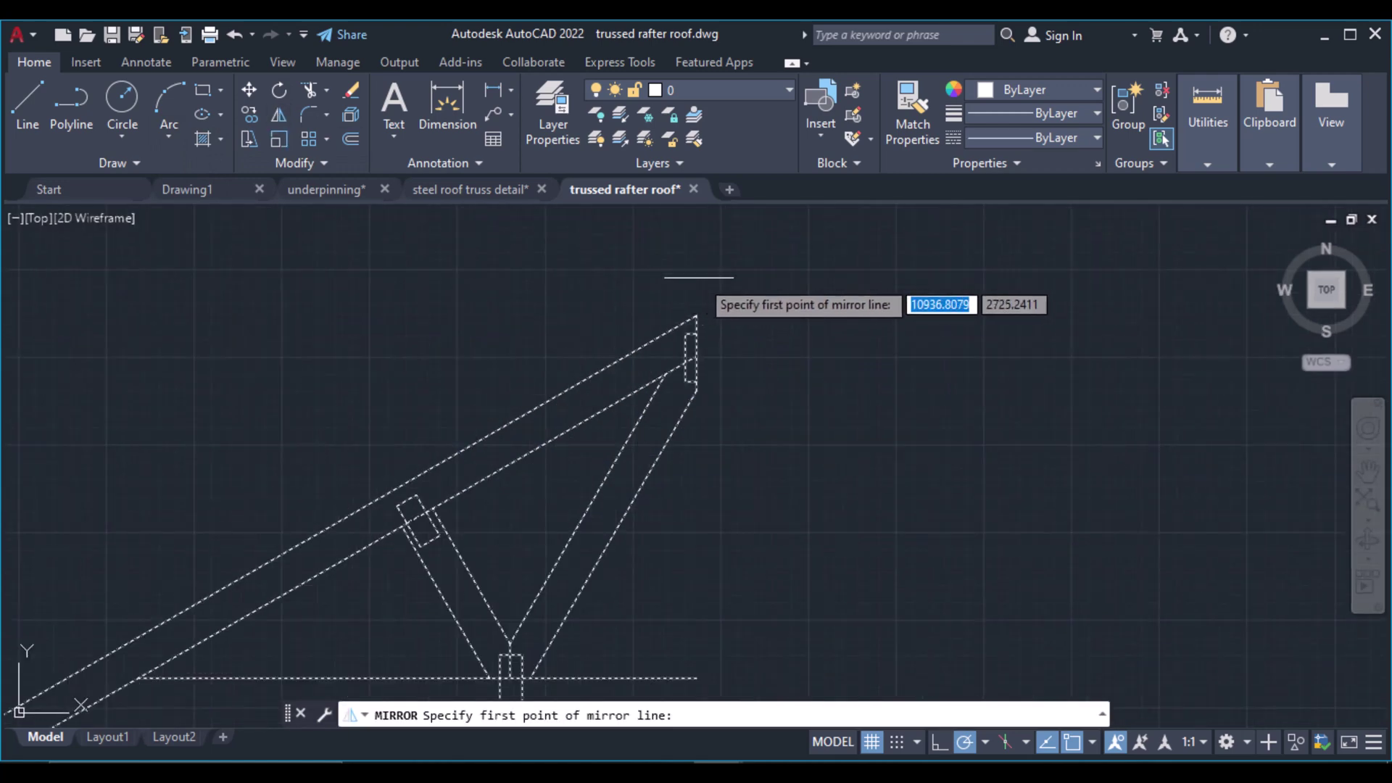
{"action": "left_click", "coordinate": [697, 317]}
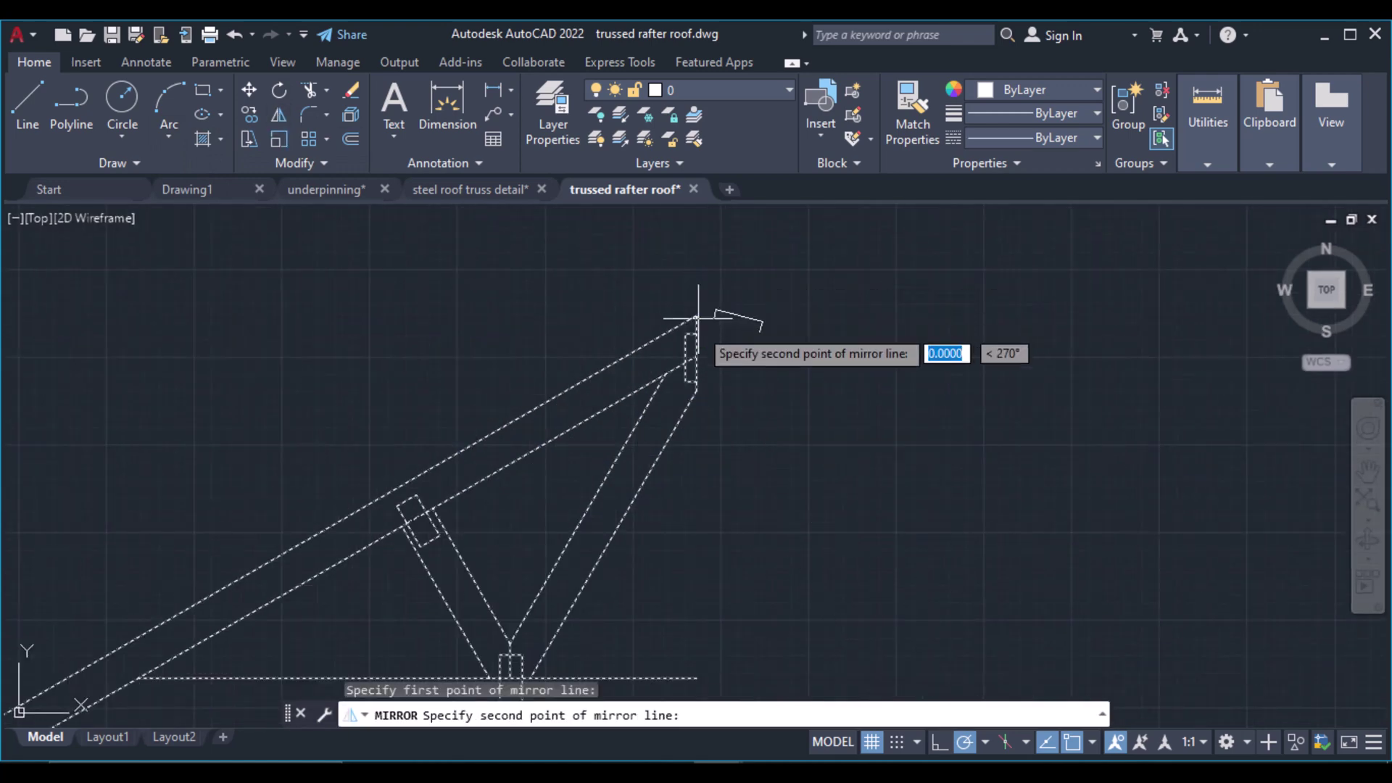
{"action": "left_click", "coordinate": [696, 467]}
{"action": "scroll", "coordinate": [707, 479], "scroll_direction": "down", "scroll_amount": 3}
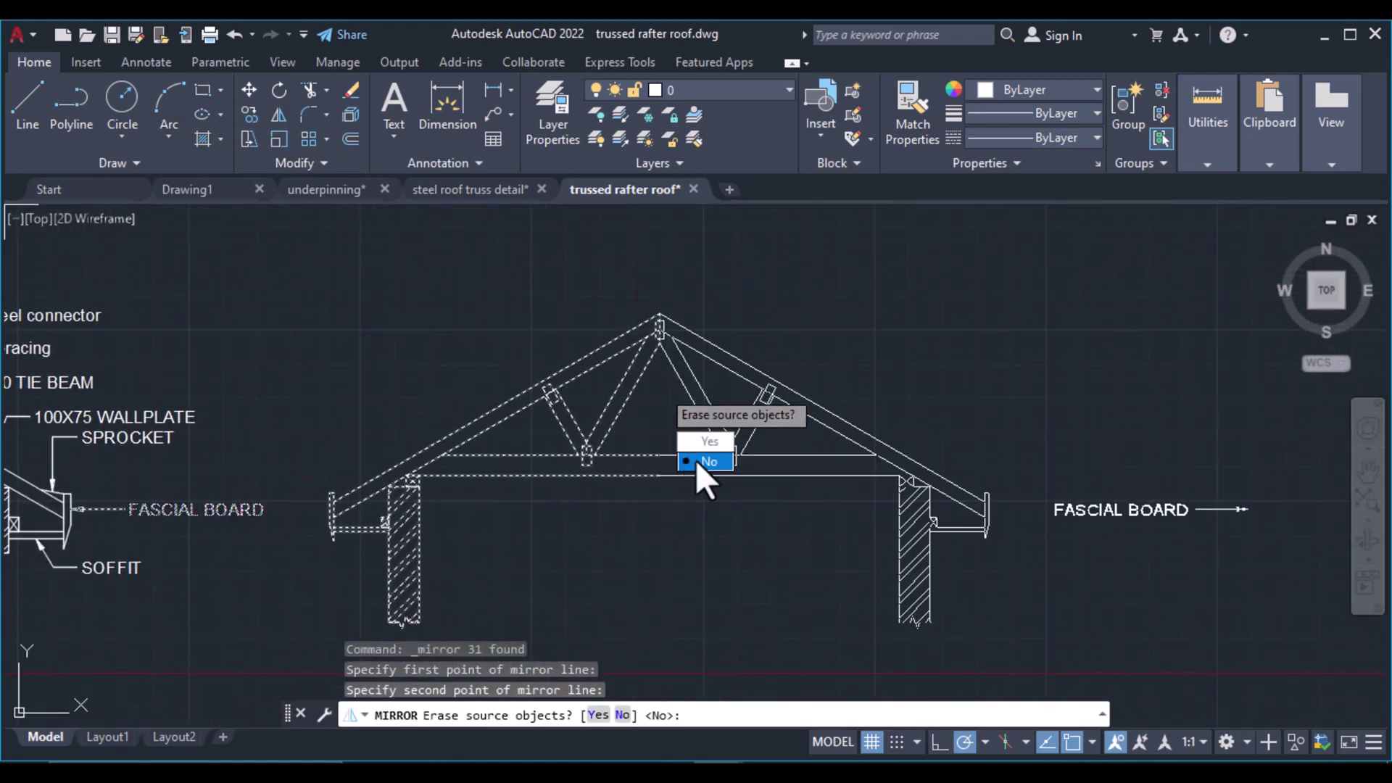
{"action": "left_click", "coordinate": [708, 464]}
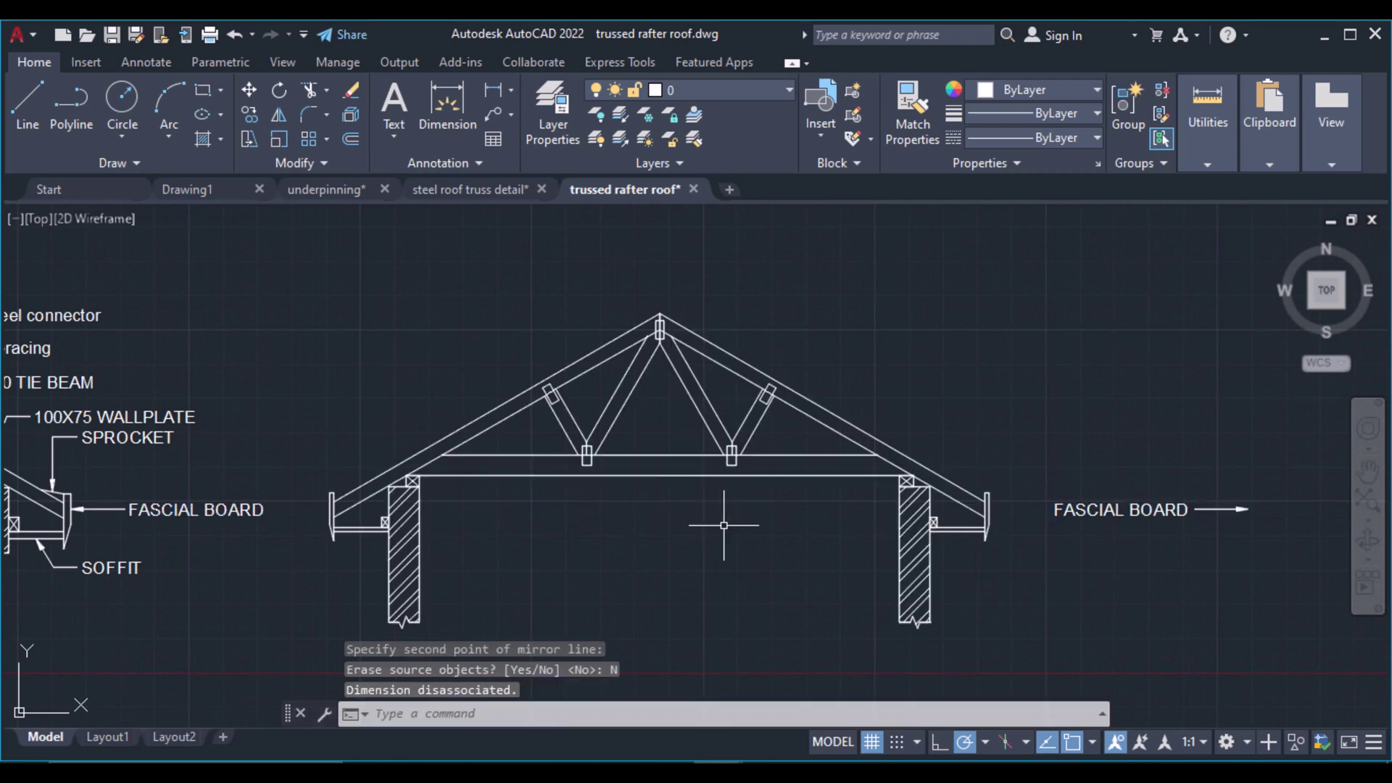
Examine the full truss from eaves to apex, including its struts, connectors and walls, beside the reference drawing
{"action": "mouse_move", "coordinate": [721, 498]}
{"action": "middle_mouse_down"}
{"action": "mouse_move", "coordinate": [703, 441]}
{"action": "mouse_move", "coordinate": [659, 472]}
{"action": "mouse_move", "coordinate": [668, 450]}
{"action": "middle_mouse_up"}
{"action": "scroll", "coordinate": [663, 457], "scroll_direction": "down", "scroll_amount": 3}
{"action": "scroll", "coordinate": [663, 457], "scroll_direction": "up", "scroll_amount": 3}
{"action": "scroll", "coordinate": [702, 478], "scroll_direction": "down", "scroll_amount": 3}
{"action": "scroll", "coordinate": [609, 468], "scroll_direction": "up", "scroll_amount": 2}
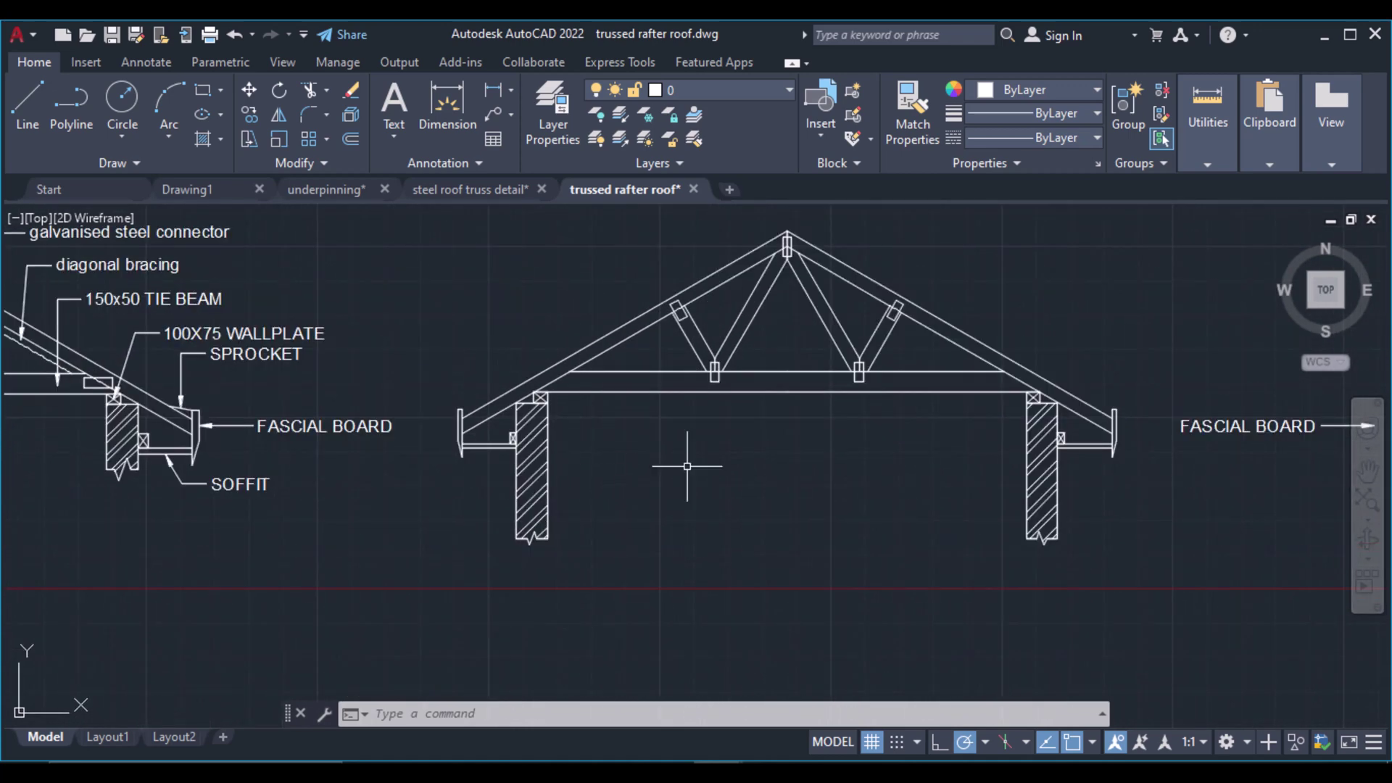
{"action": "scroll", "coordinate": [693, 464], "scroll_direction": "down", "scroll_amount": 2}
{"action": "scroll", "coordinate": [580, 442], "scroll_direction": "up", "scroll_amount": 4}
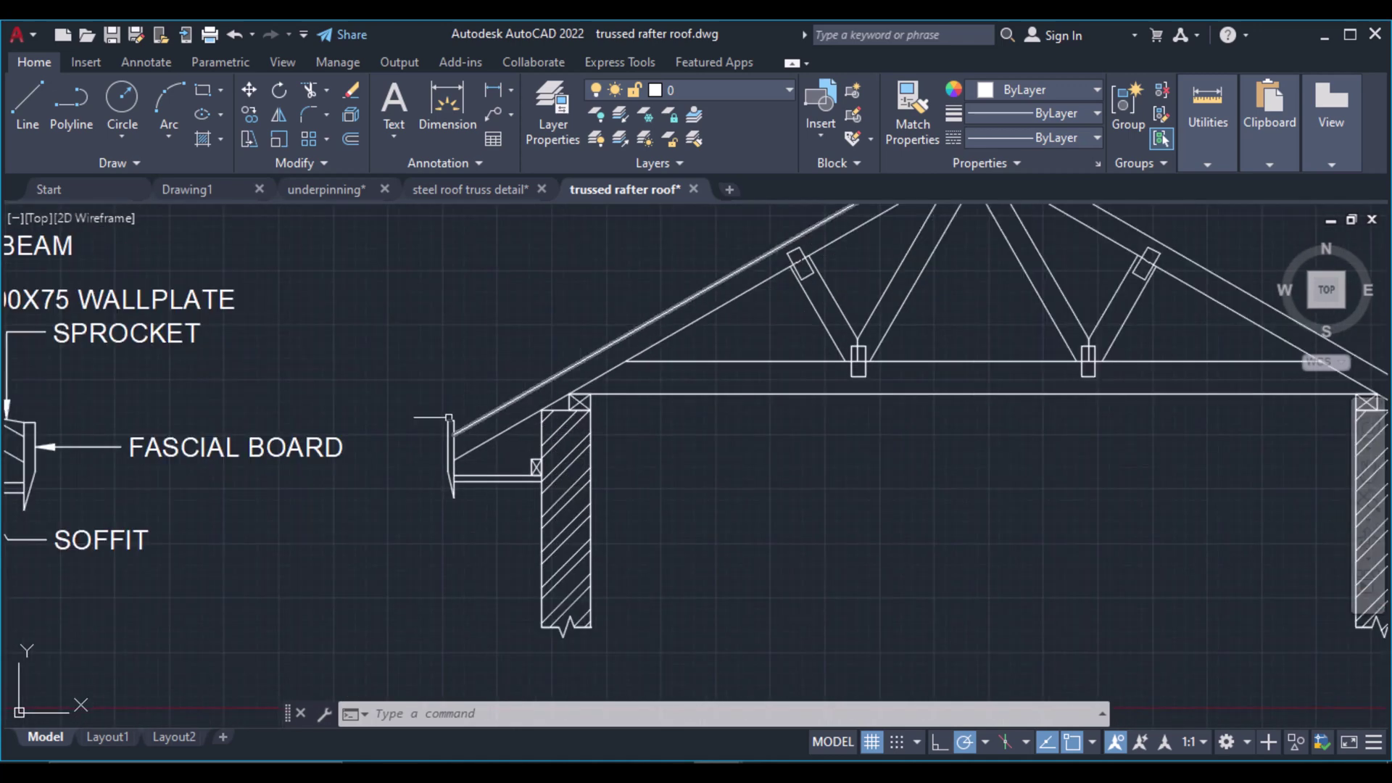
{"action": "middle_click_drag", "start_coordinate": [476, 356], "coordinate": [485, 357]}
{"action": "scroll", "coordinate": [485, 357], "scroll_direction": "down", "scroll_amount": 3}
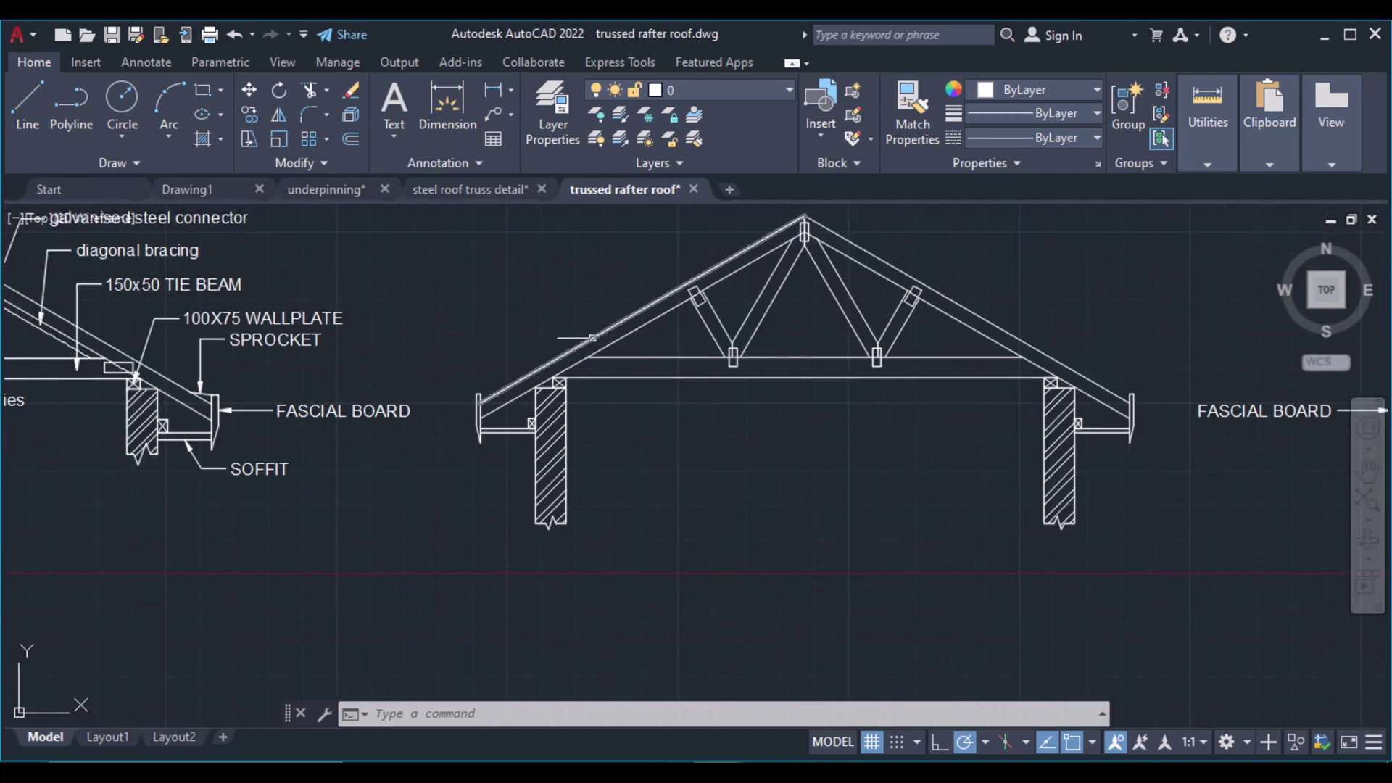
{"action": "scroll", "coordinate": [620, 337], "scroll_direction": "down", "scroll_amount": 2}
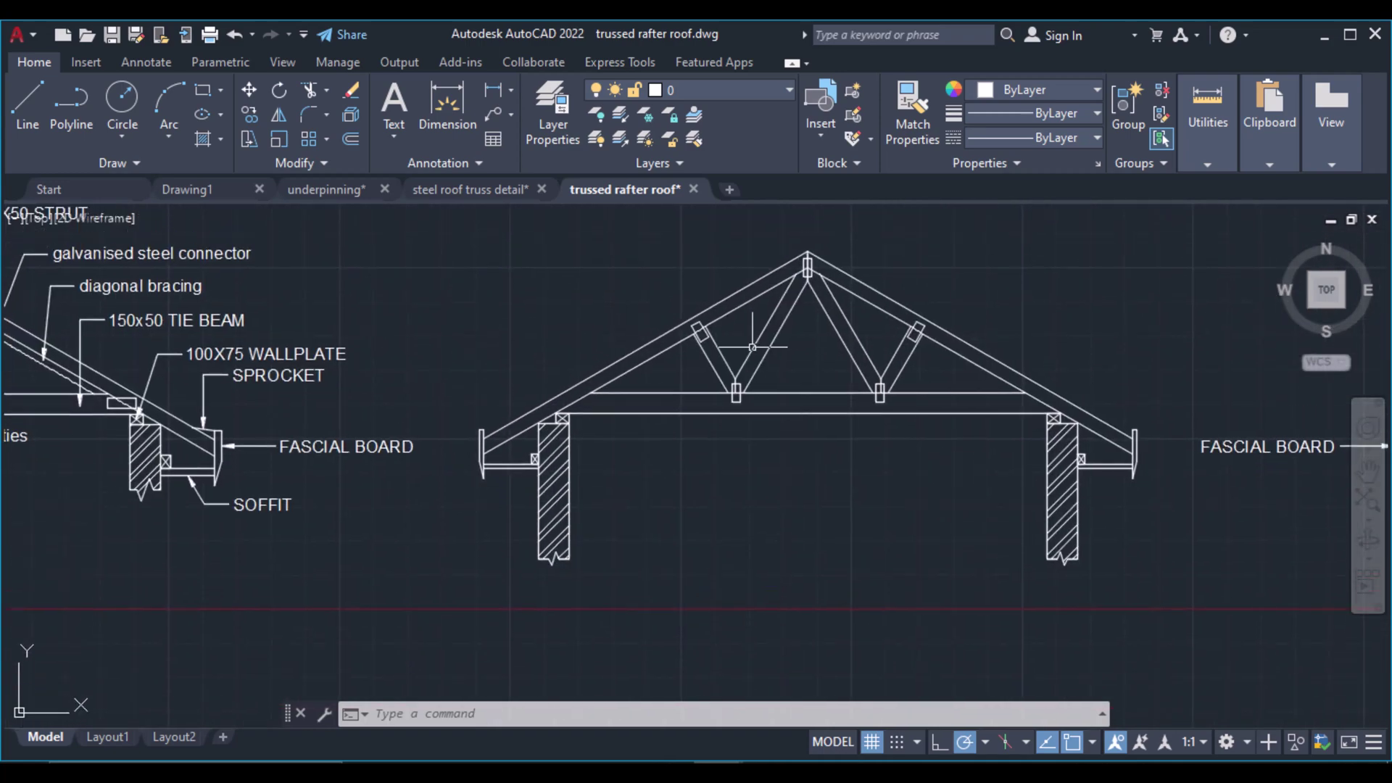
{"action": "scroll", "coordinate": [754, 333], "scroll_direction": "down", "scroll_amount": 2}
{"action": "middle_click_drag", "start_coordinate": [808, 361], "coordinate": [765, 430]}
{"action": "scroll", "coordinate": [749, 376], "scroll_direction": "up", "scroll_amount": 4}
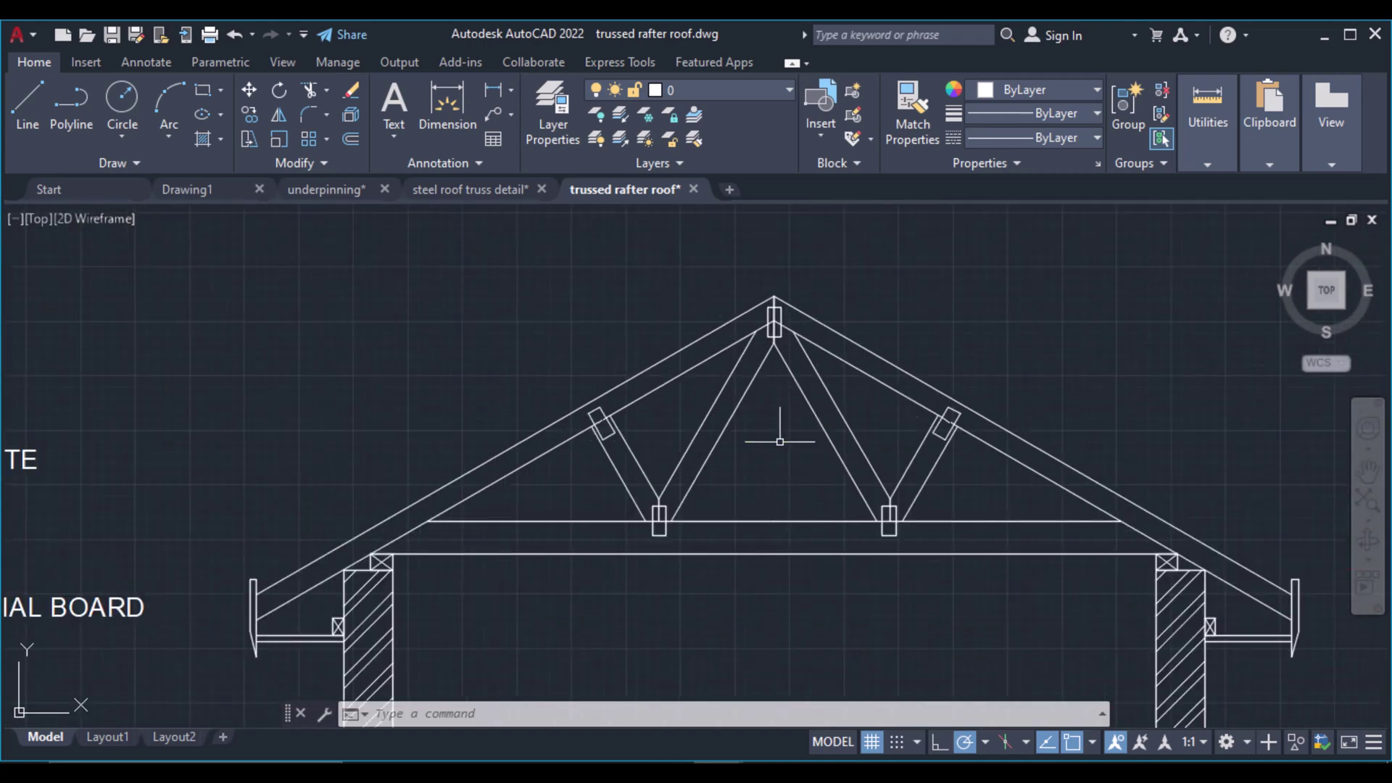
{"action": "scroll", "coordinate": [758, 435], "scroll_direction": "down", "scroll_amount": 2}
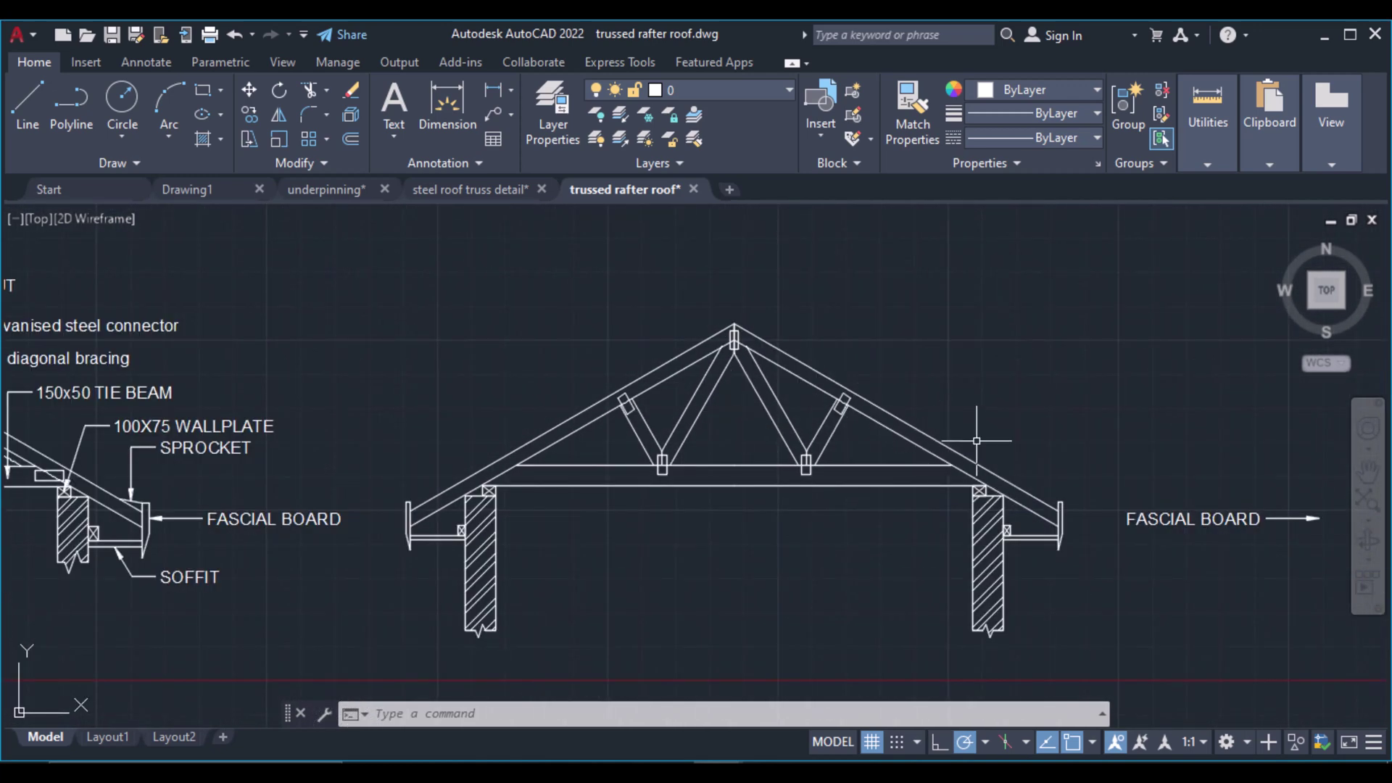
Delete the stray mirrored FASCIAL BOARD label and its leader beyond the truss's far eave
{"action": "middle_click_drag", "start_coordinate": [1108, 424], "coordinate": [1034, 383]}
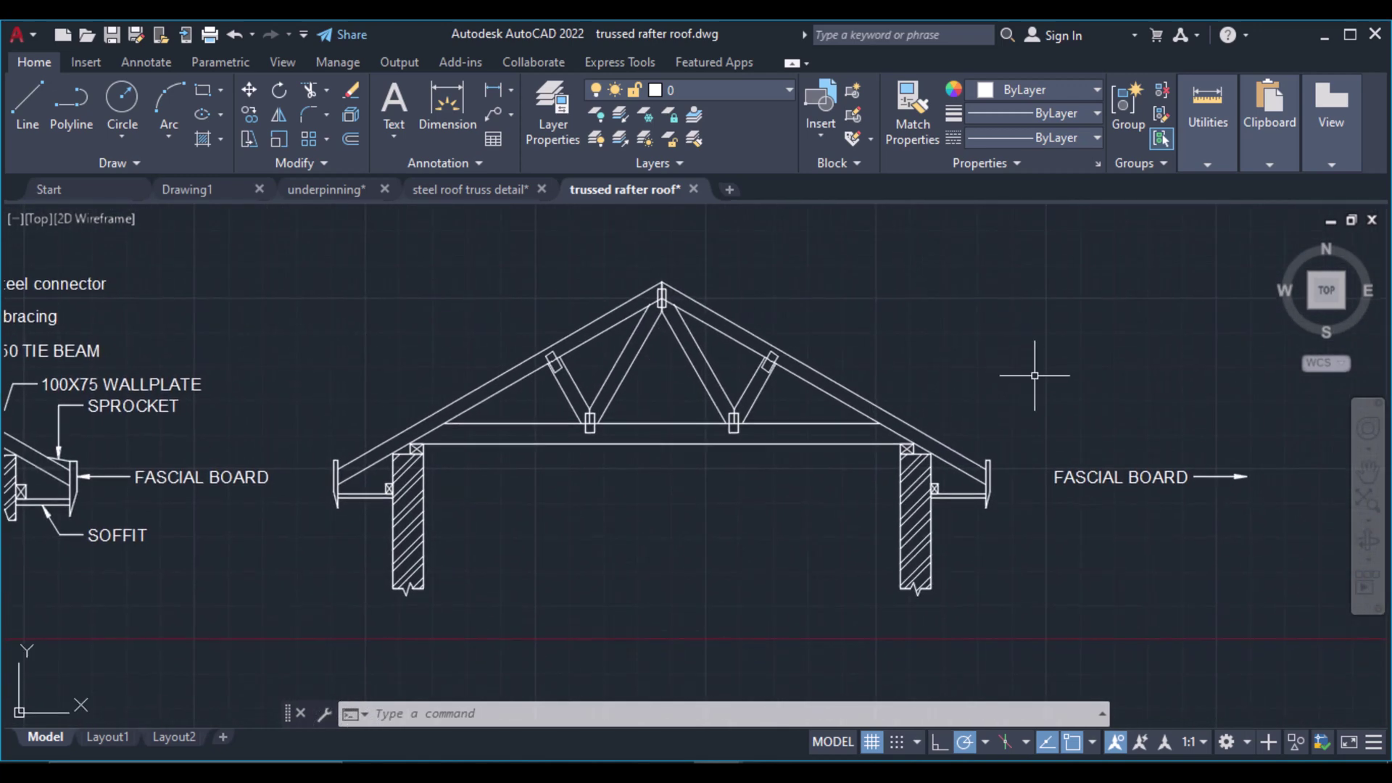
{"action": "left_click", "coordinate": [1278, 529]}
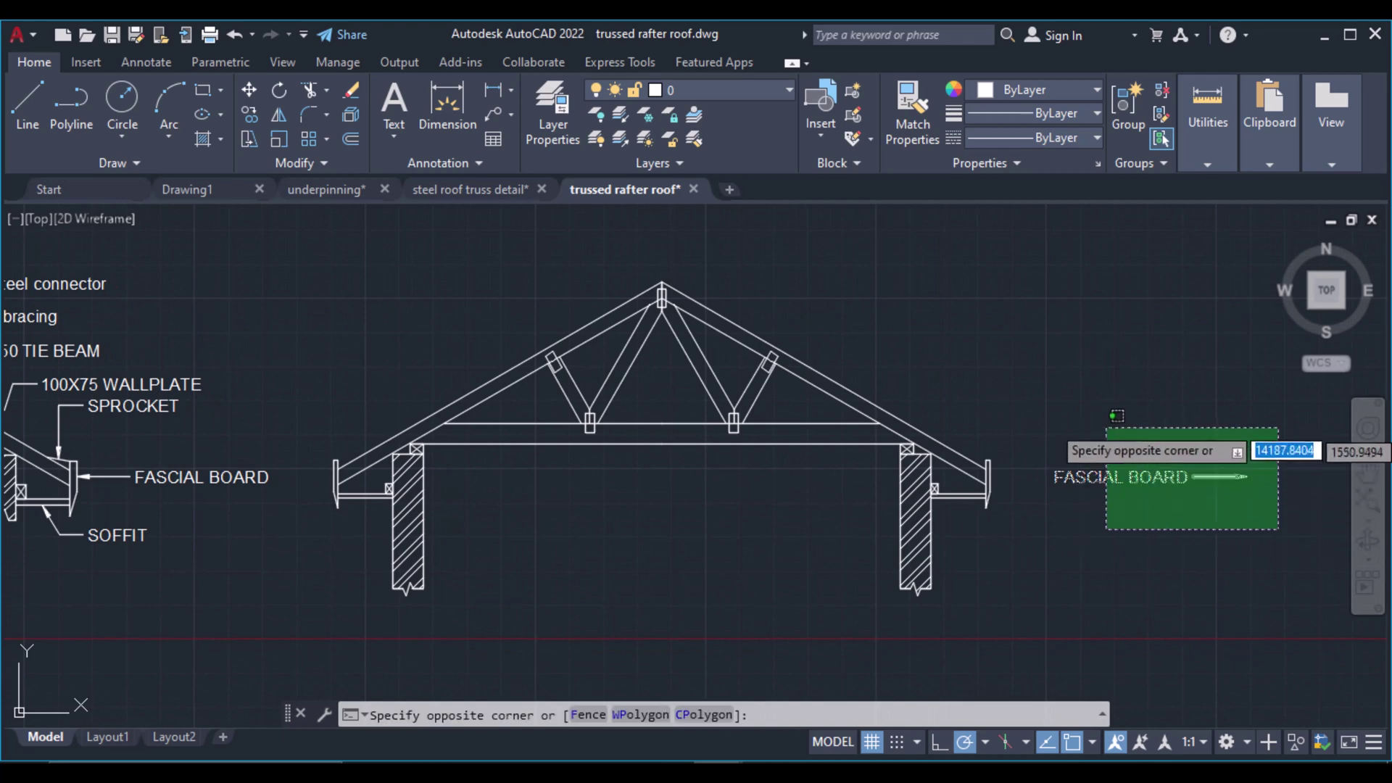
{"action": "left_click", "coordinate": [1103, 428]}
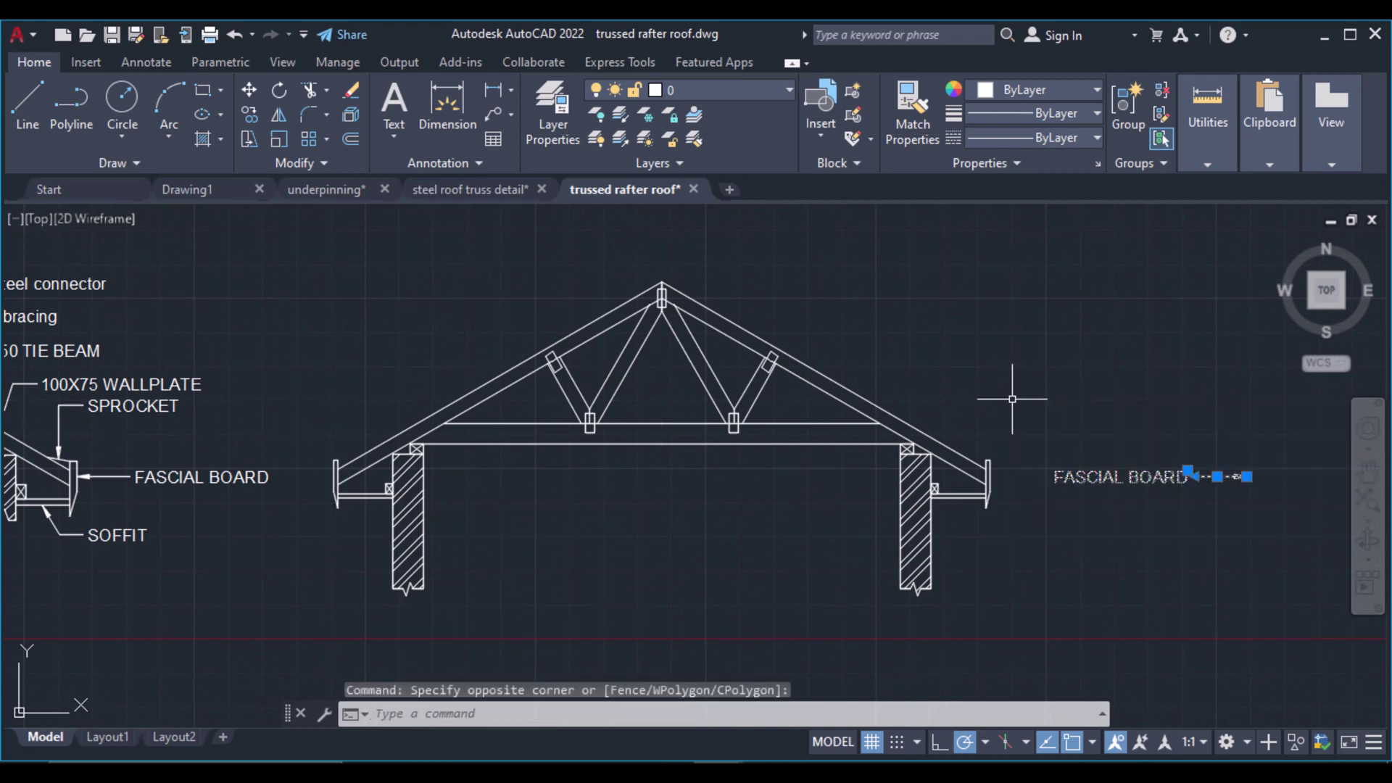
{"action": "key", "text": "Delete"}
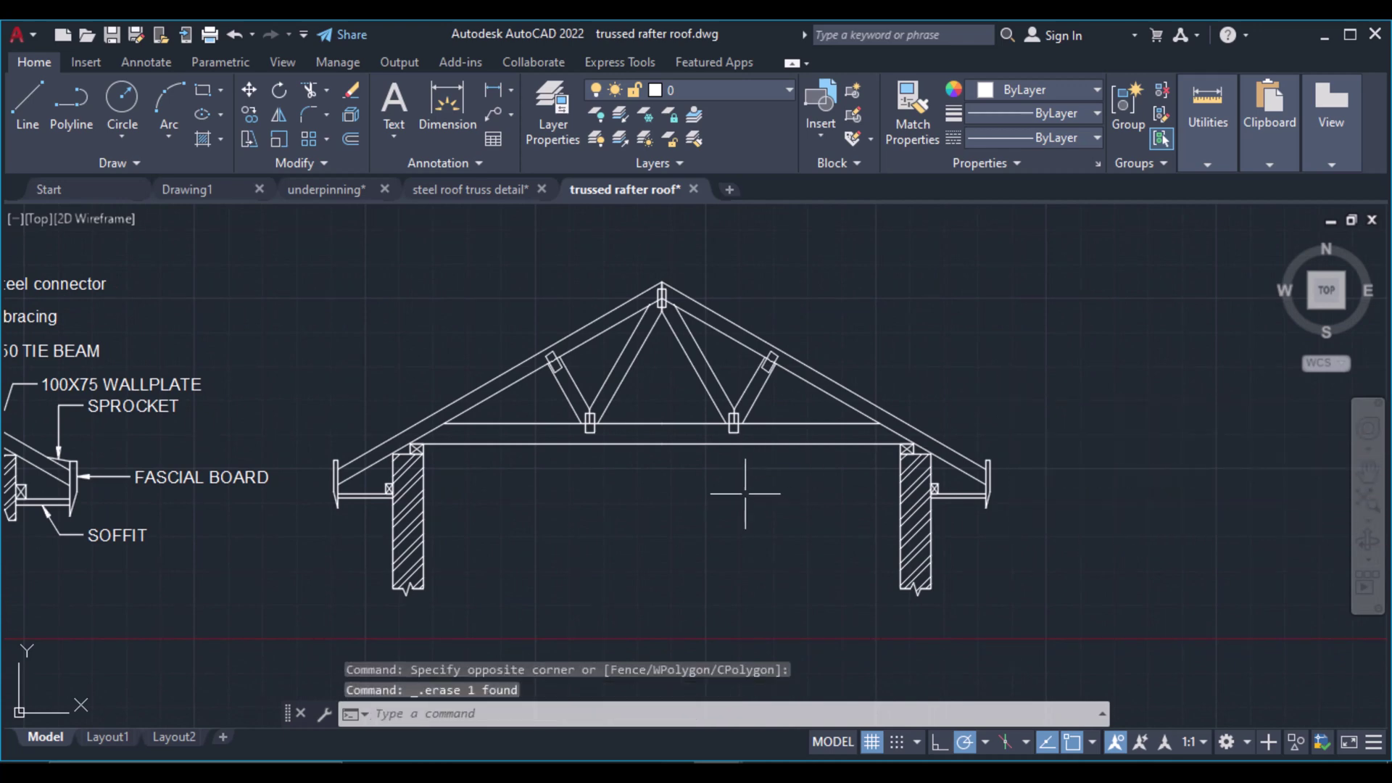